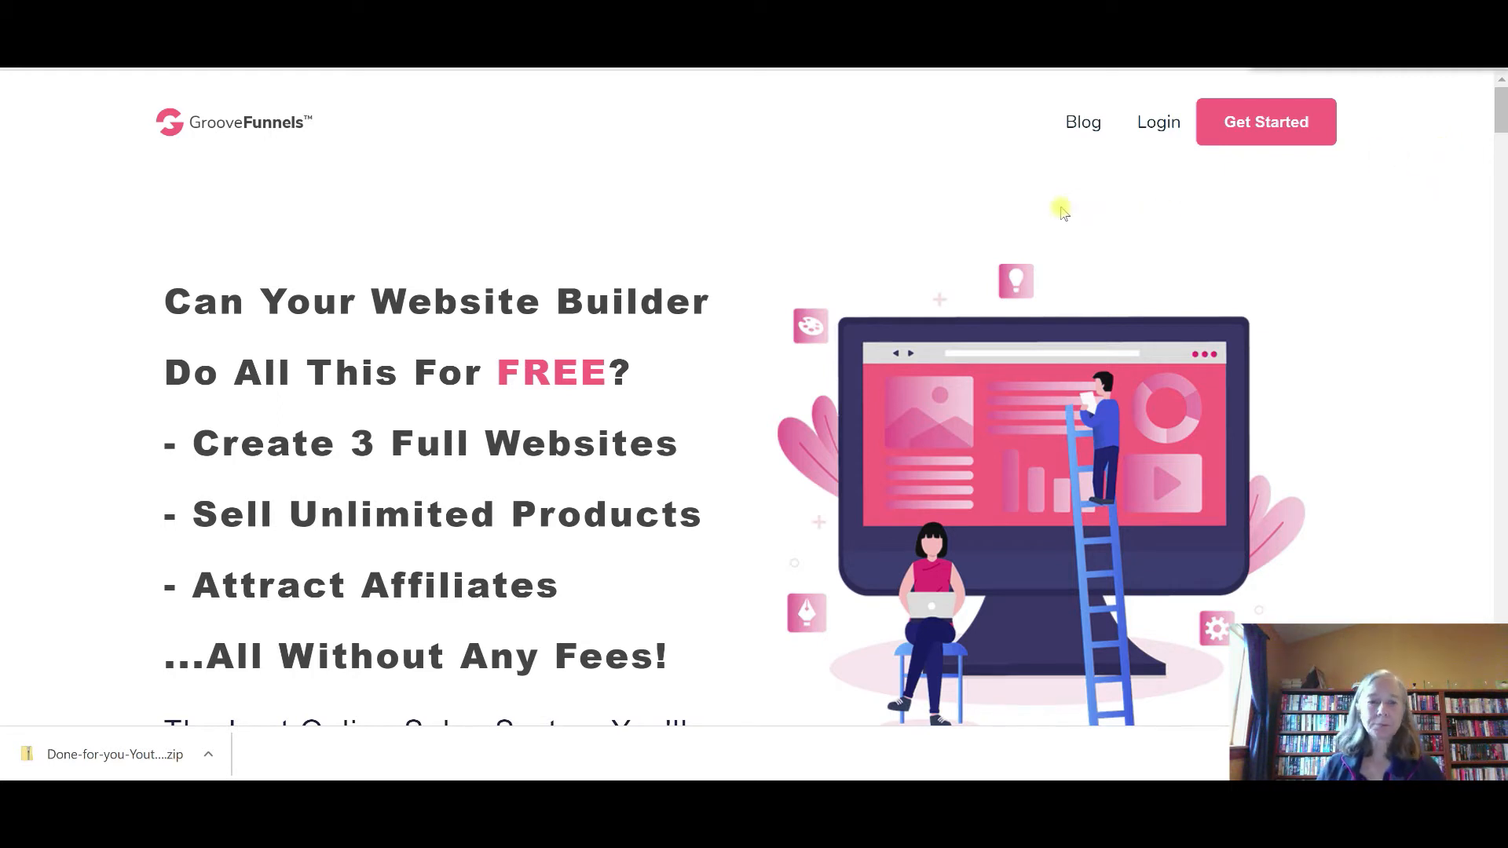
Review the GrooveFunnels landing page from the headline through the list of included apps to the free-access offer
scroll(1053, 216, "down", 1)
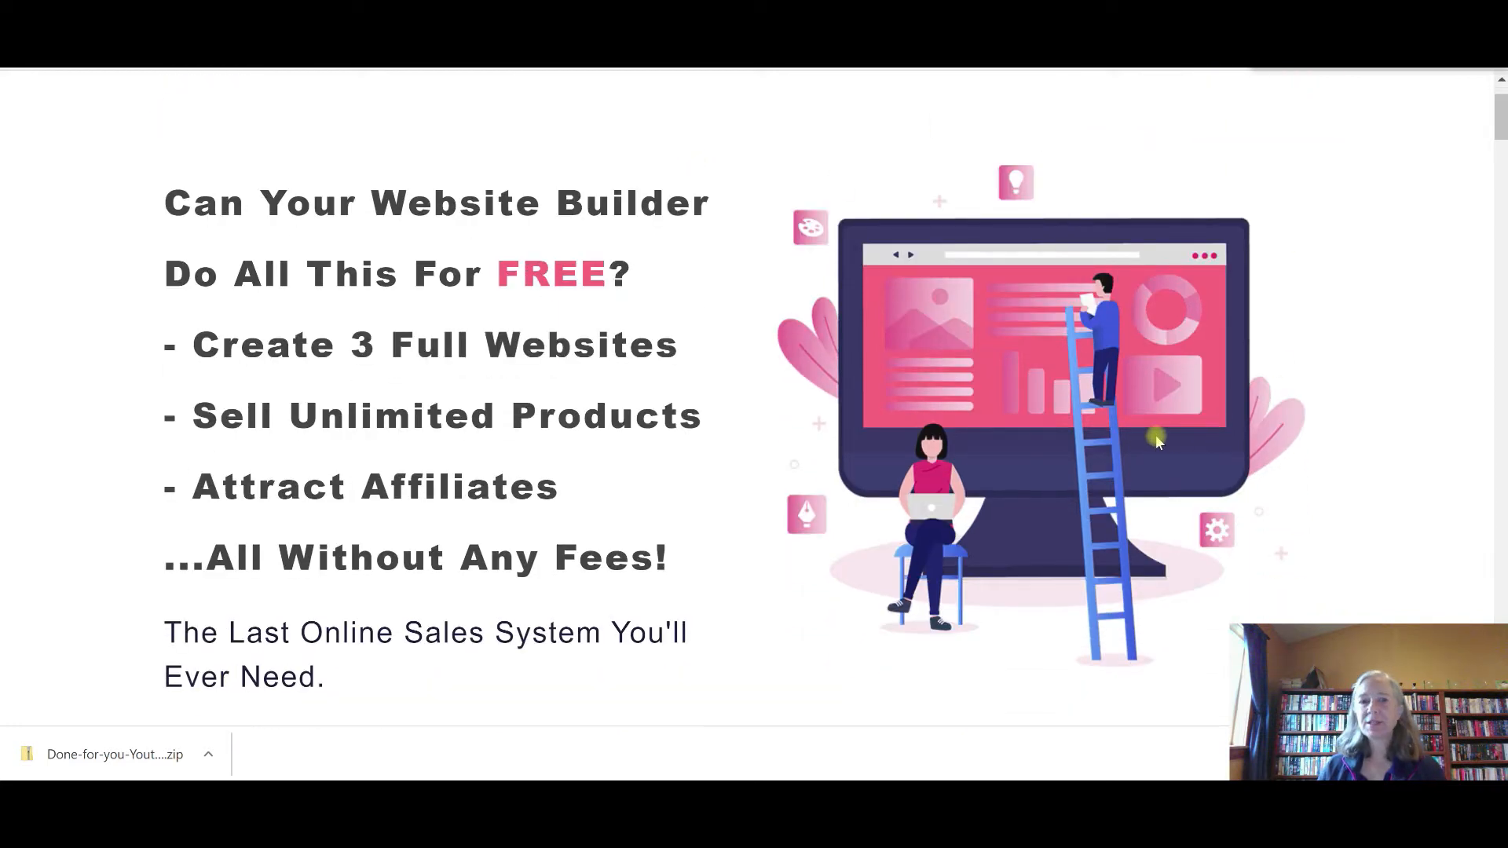
scroll(454, 365, "down", 1)
scroll(454, 365, "down", 1)
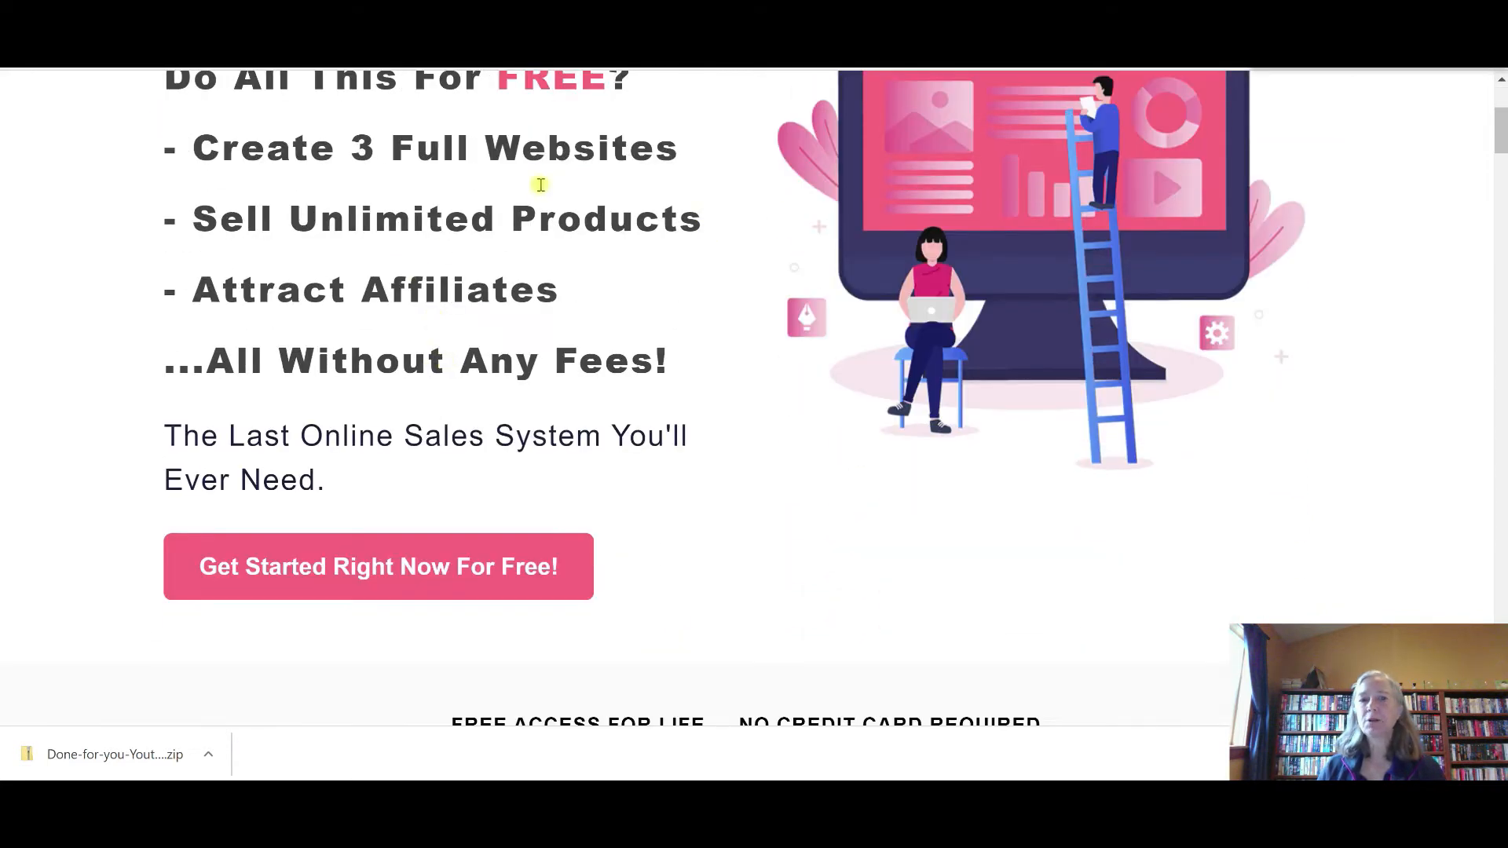
scroll(685, 455, "down", 6)
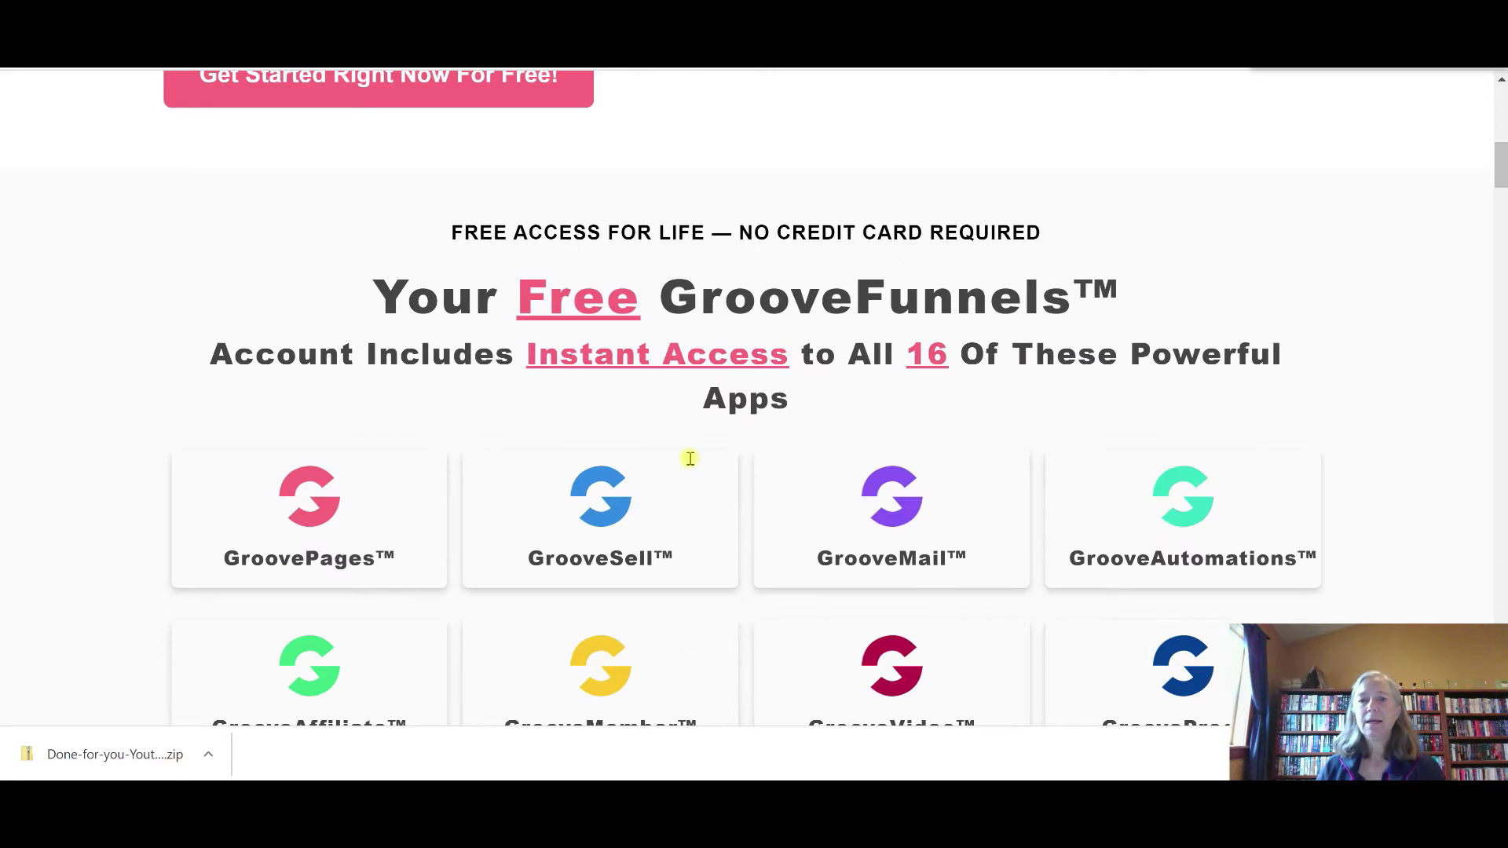
scroll(1195, 349, "down", 3)
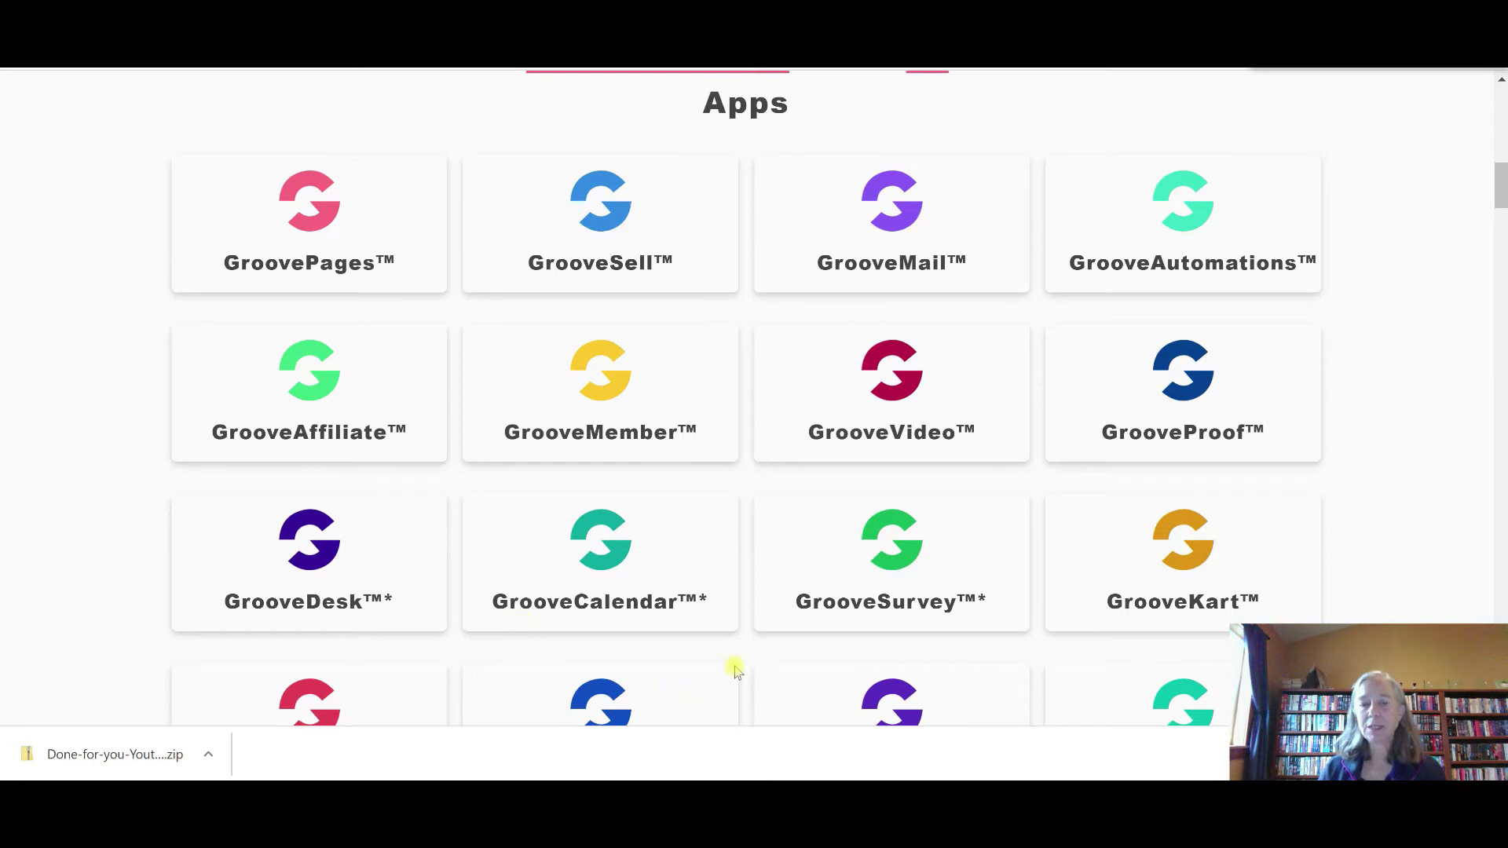
scroll(1405, 427, "down", 4)
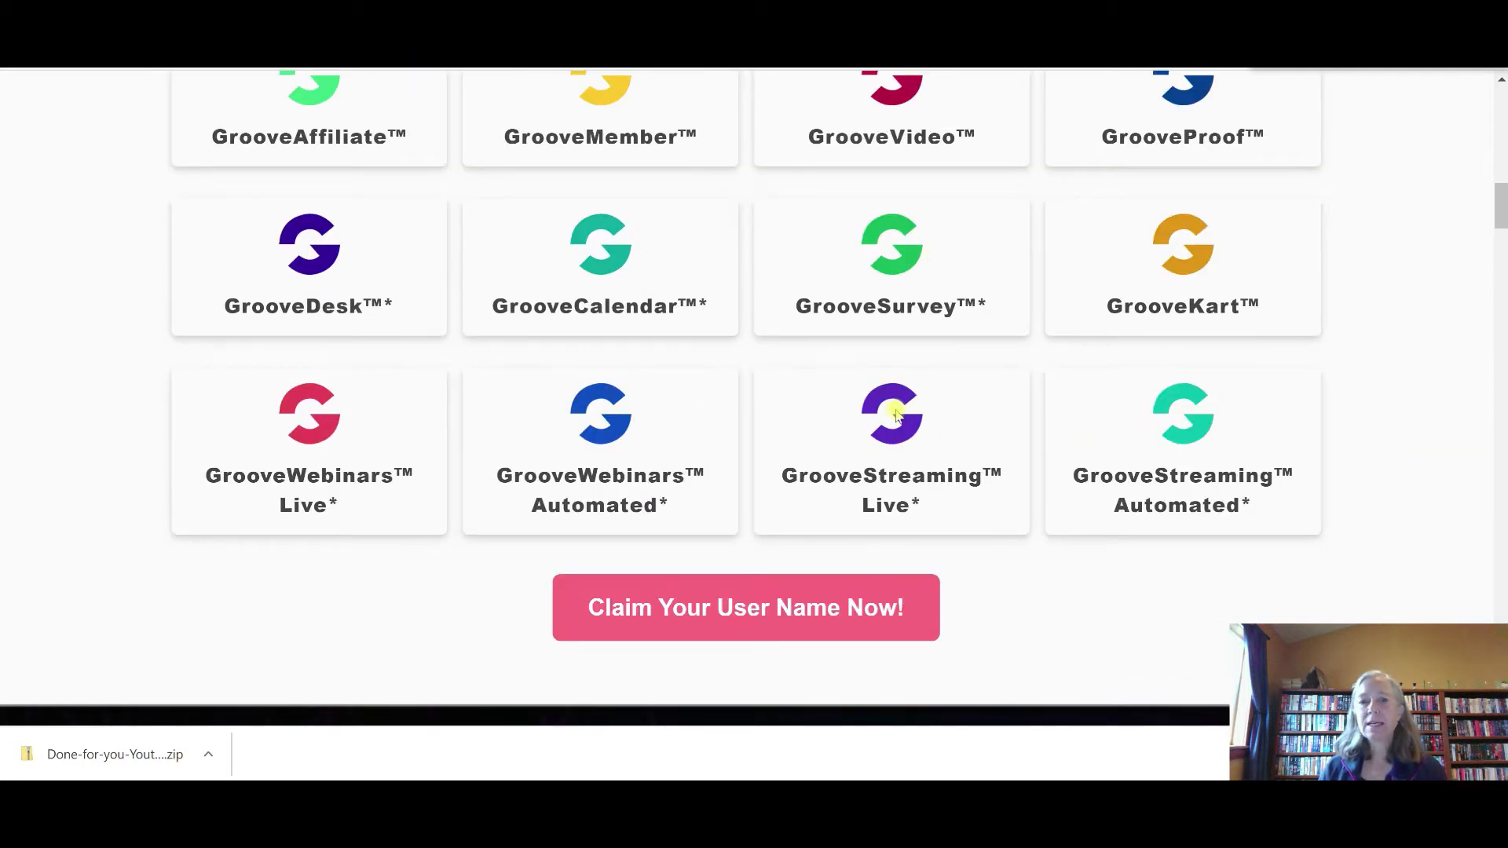
scroll(898, 416, "down", 9)
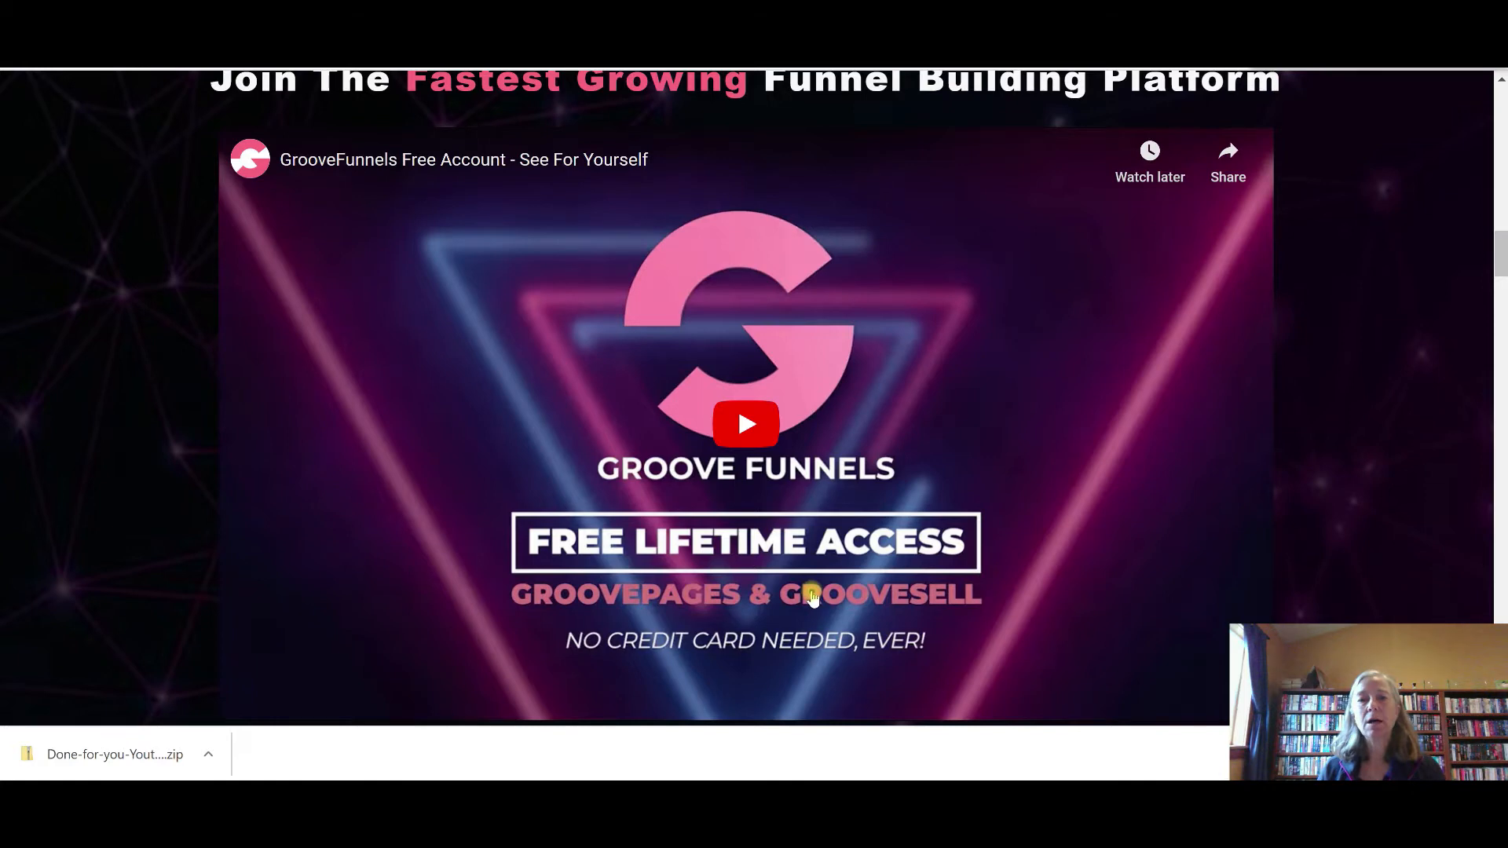
scroll(1003, 518, "down", 3)
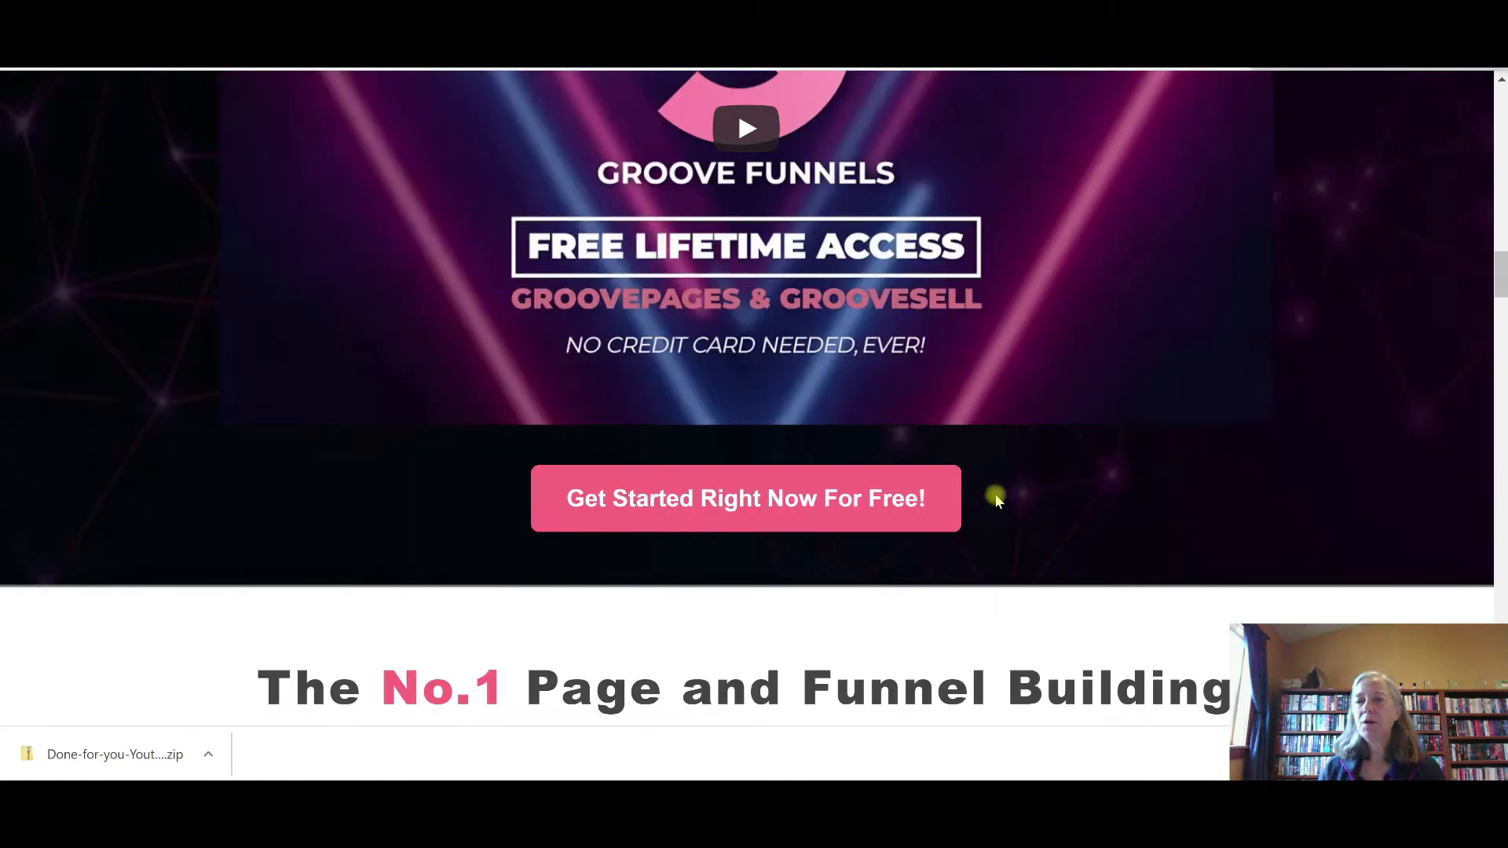
scroll(998, 491, "down", 4)
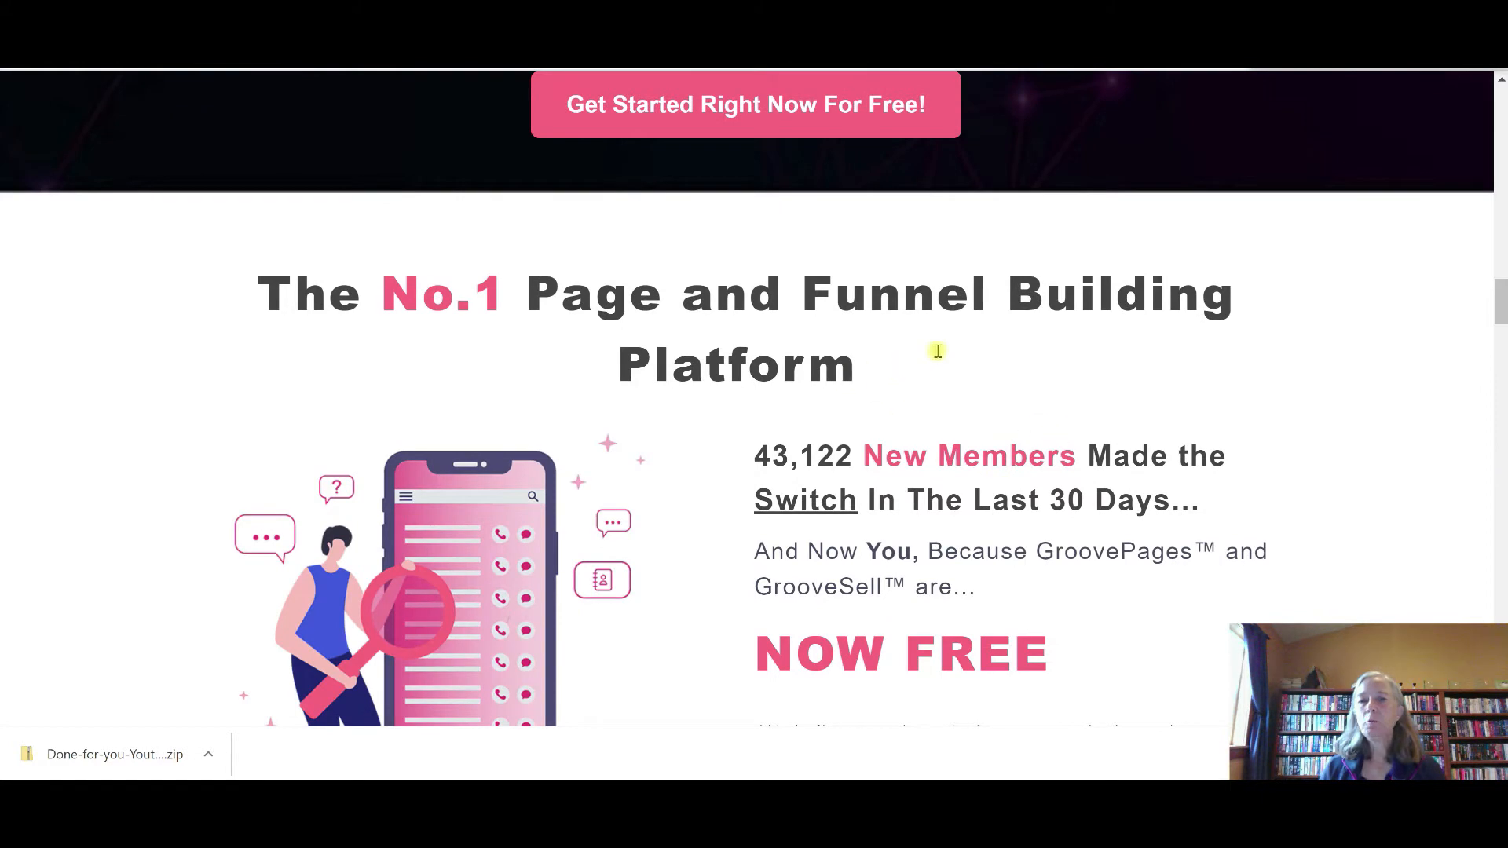
scroll(935, 346, "down", 5)
scroll(939, 366, "down", 4)
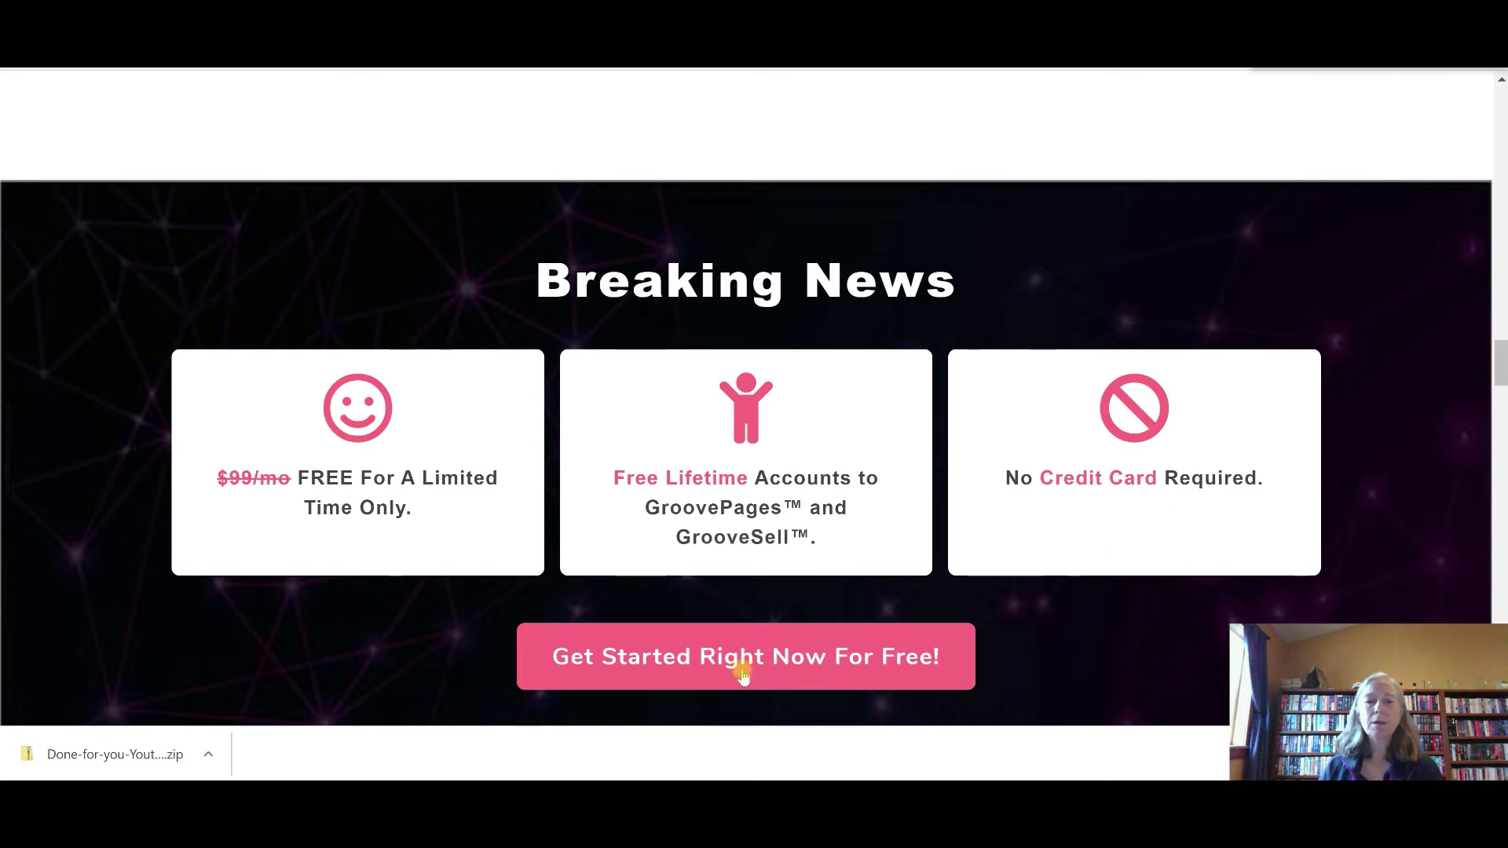
Go to the free account sign-up form and review its fields, the included features, sample sites and customer testimonials
left_click(741, 657)
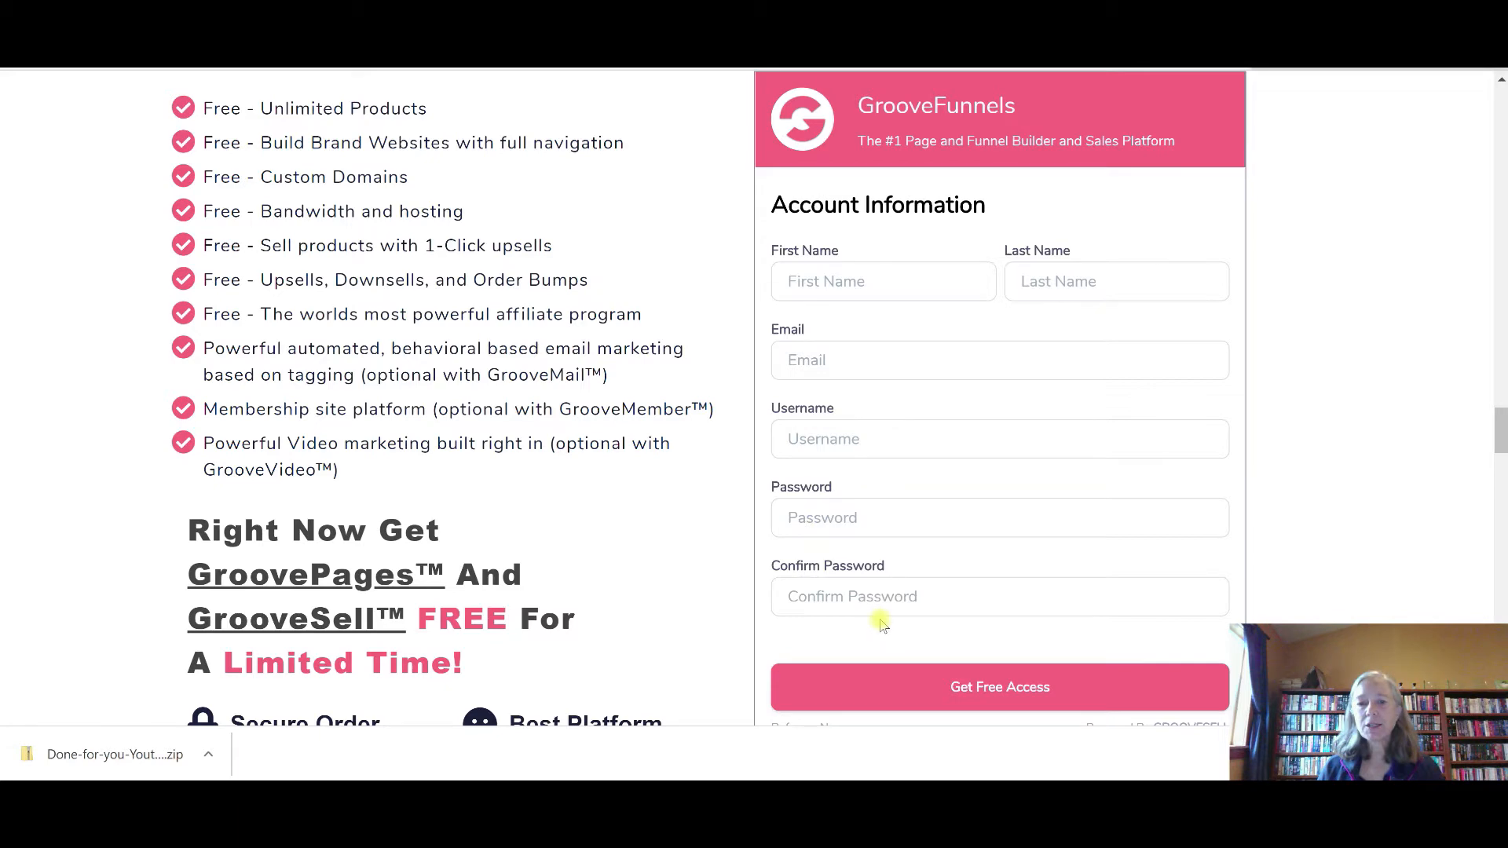
scroll(1406, 381, "down", 4)
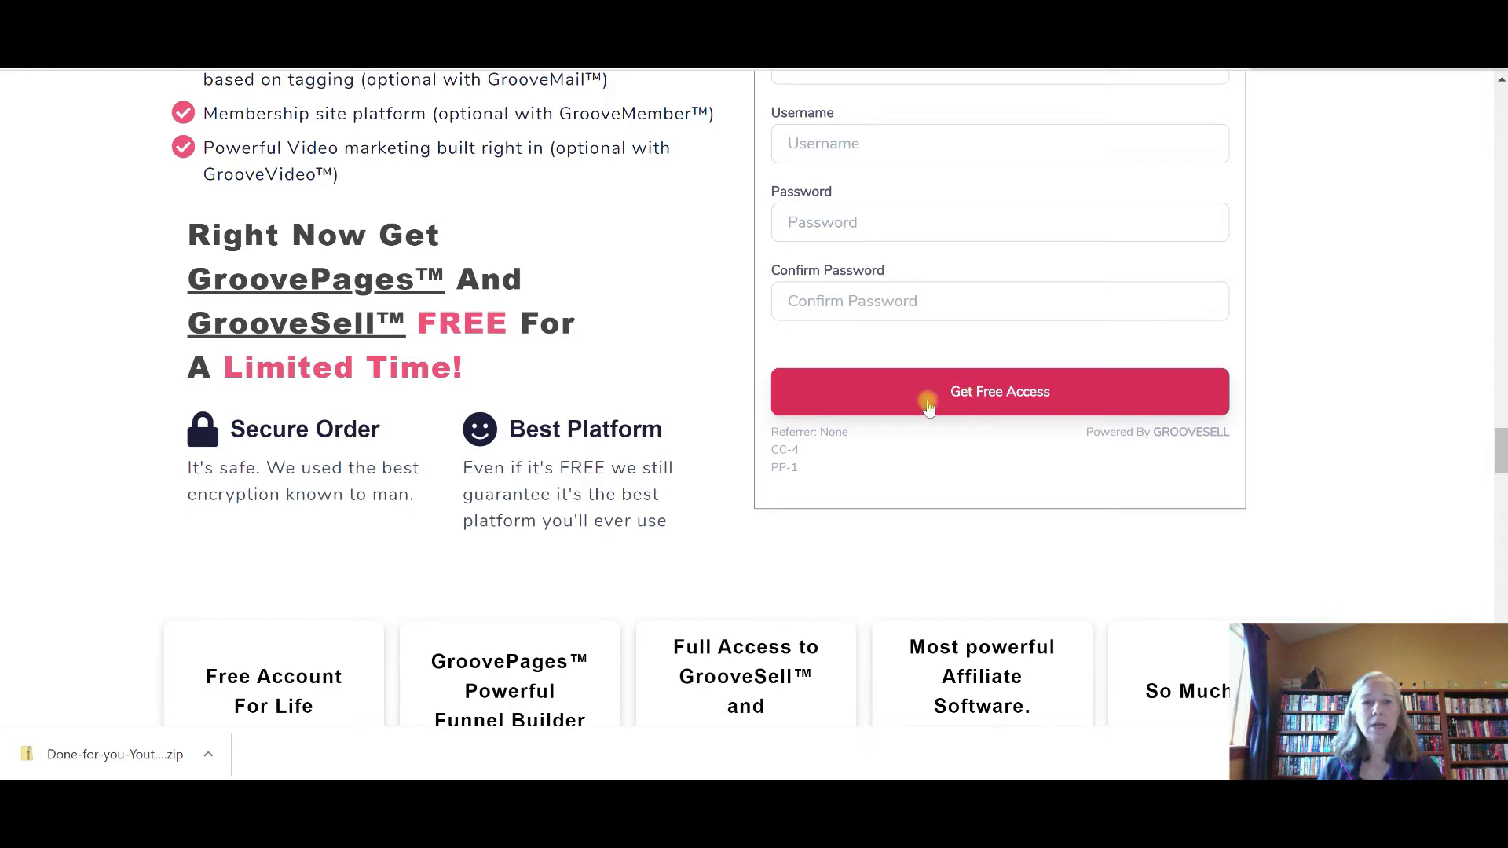
scroll(600, 305, "up", 4)
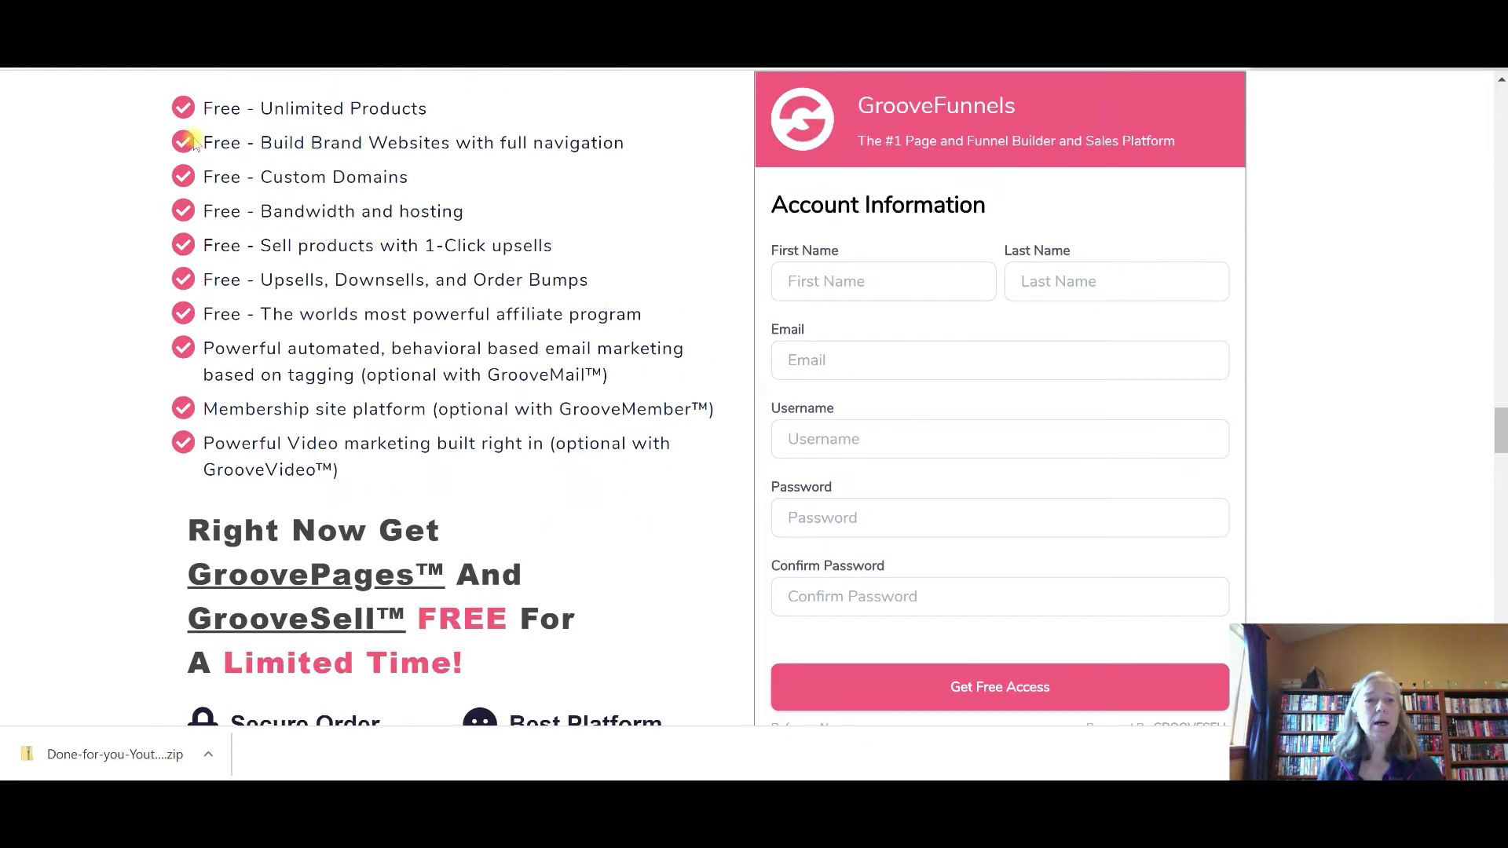
scroll(196, 137, "up", 4)
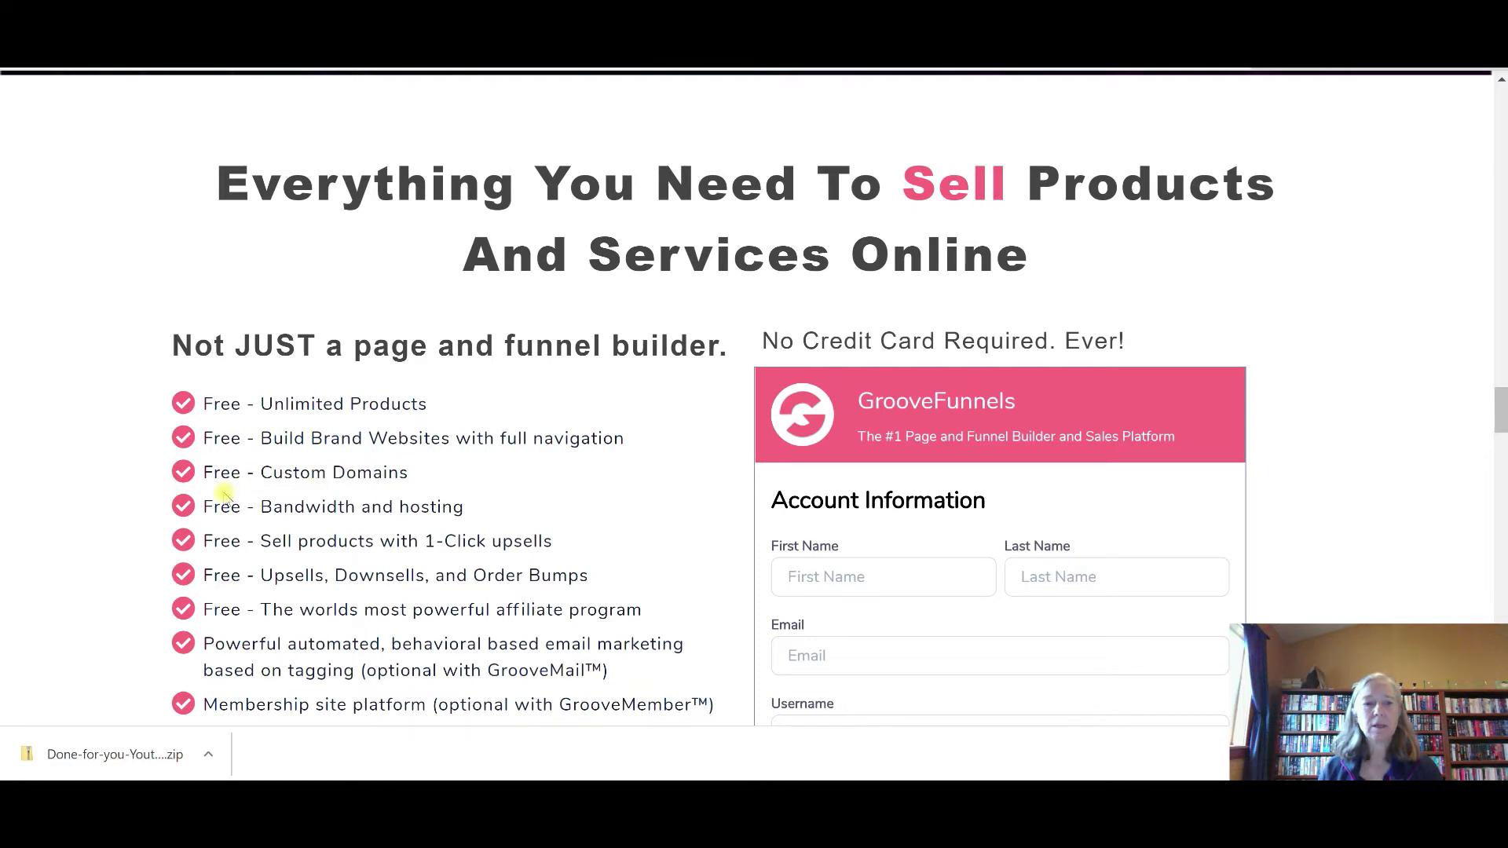
scroll(382, 492, "down", 3)
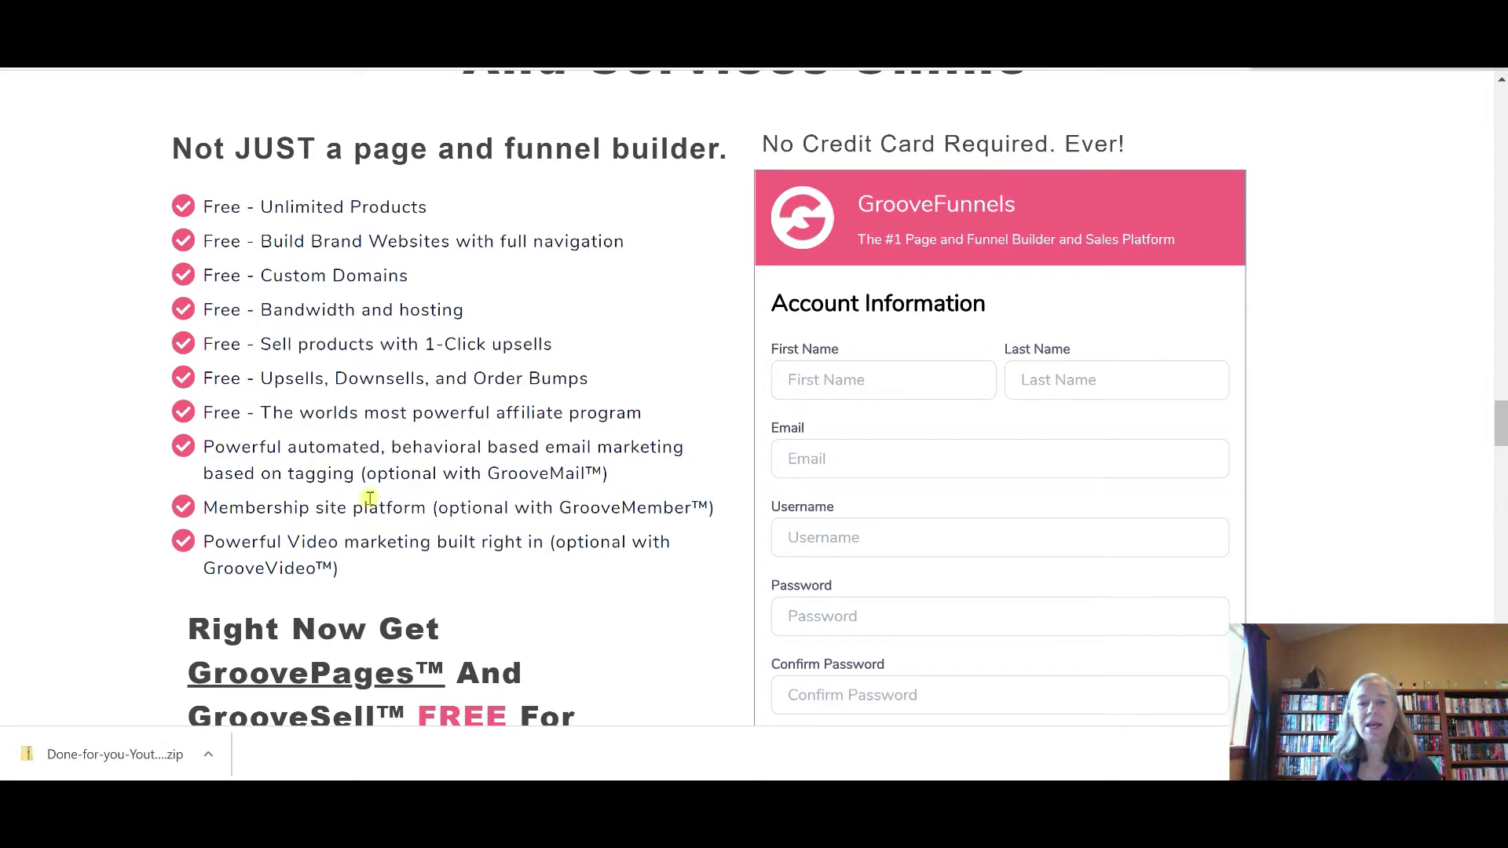
scroll(382, 463, "down", 6)
scroll(383, 463, "down", 3)
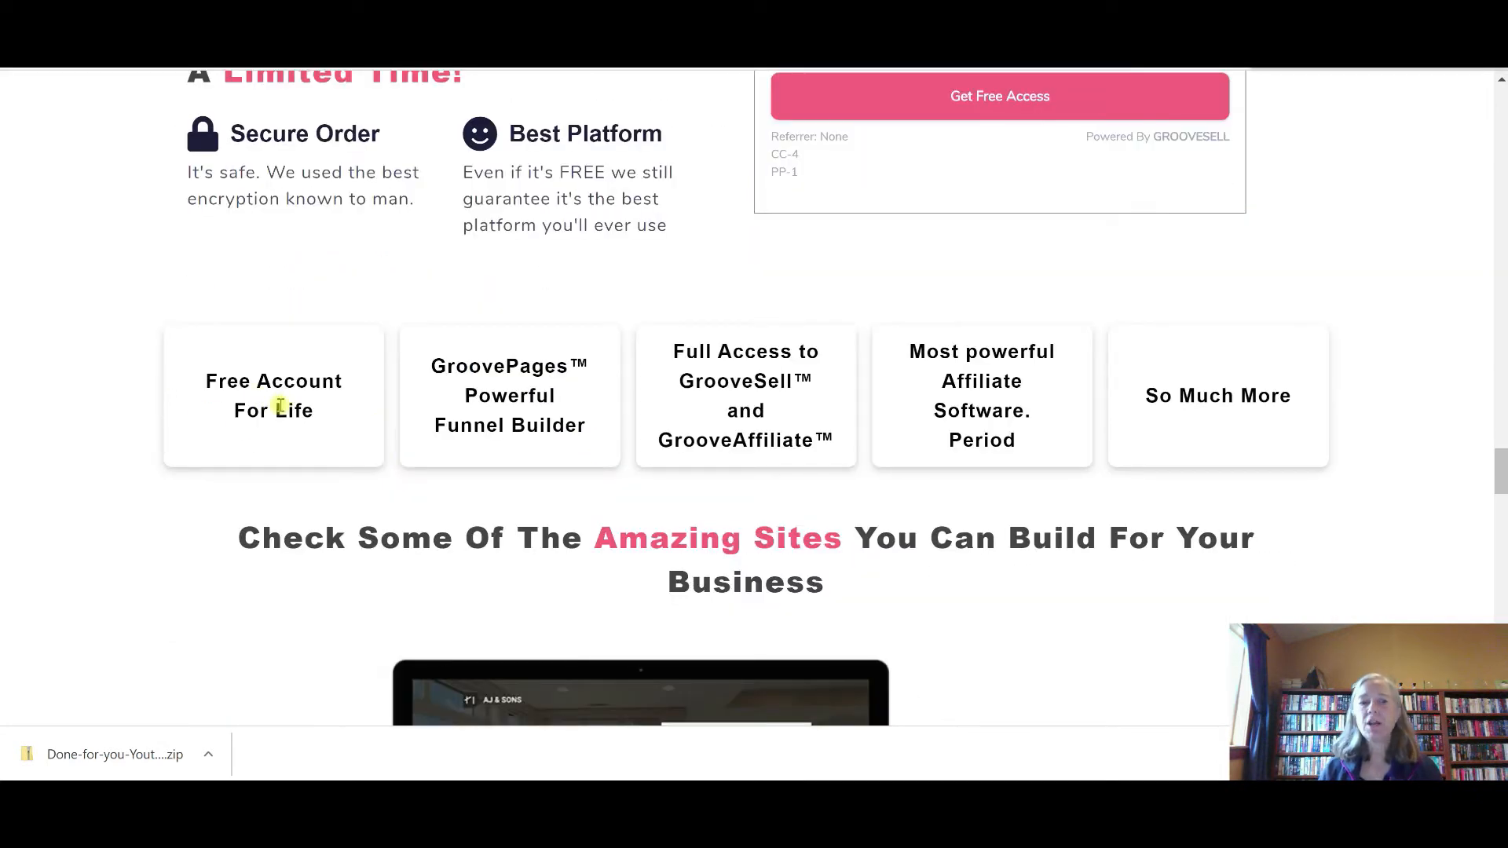
scroll(990, 619, "down", 3)
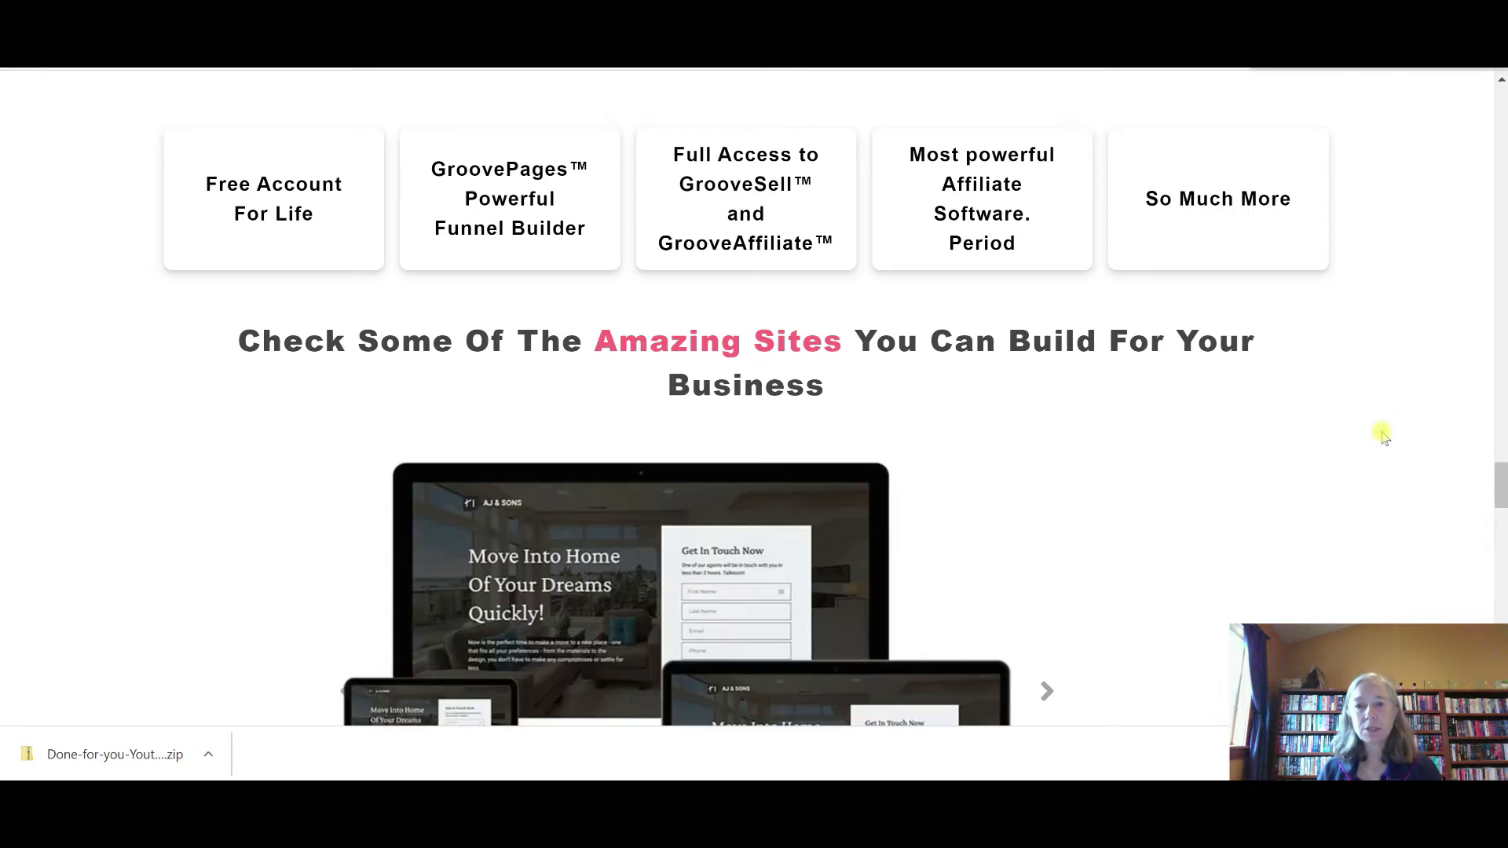
scroll(1376, 442, "down", 10)
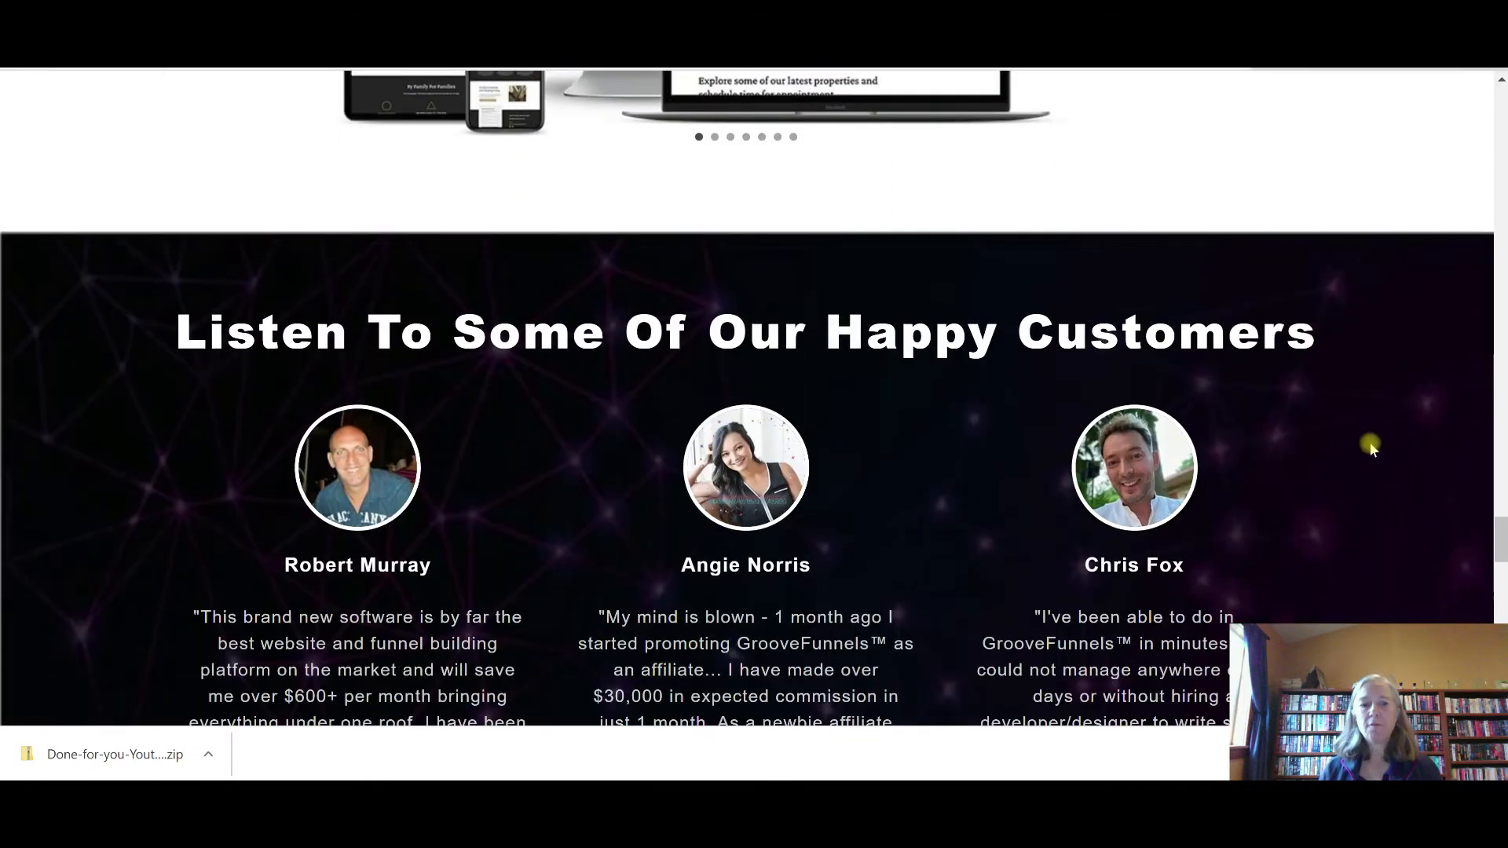
scroll(1370, 446, "down", 12)
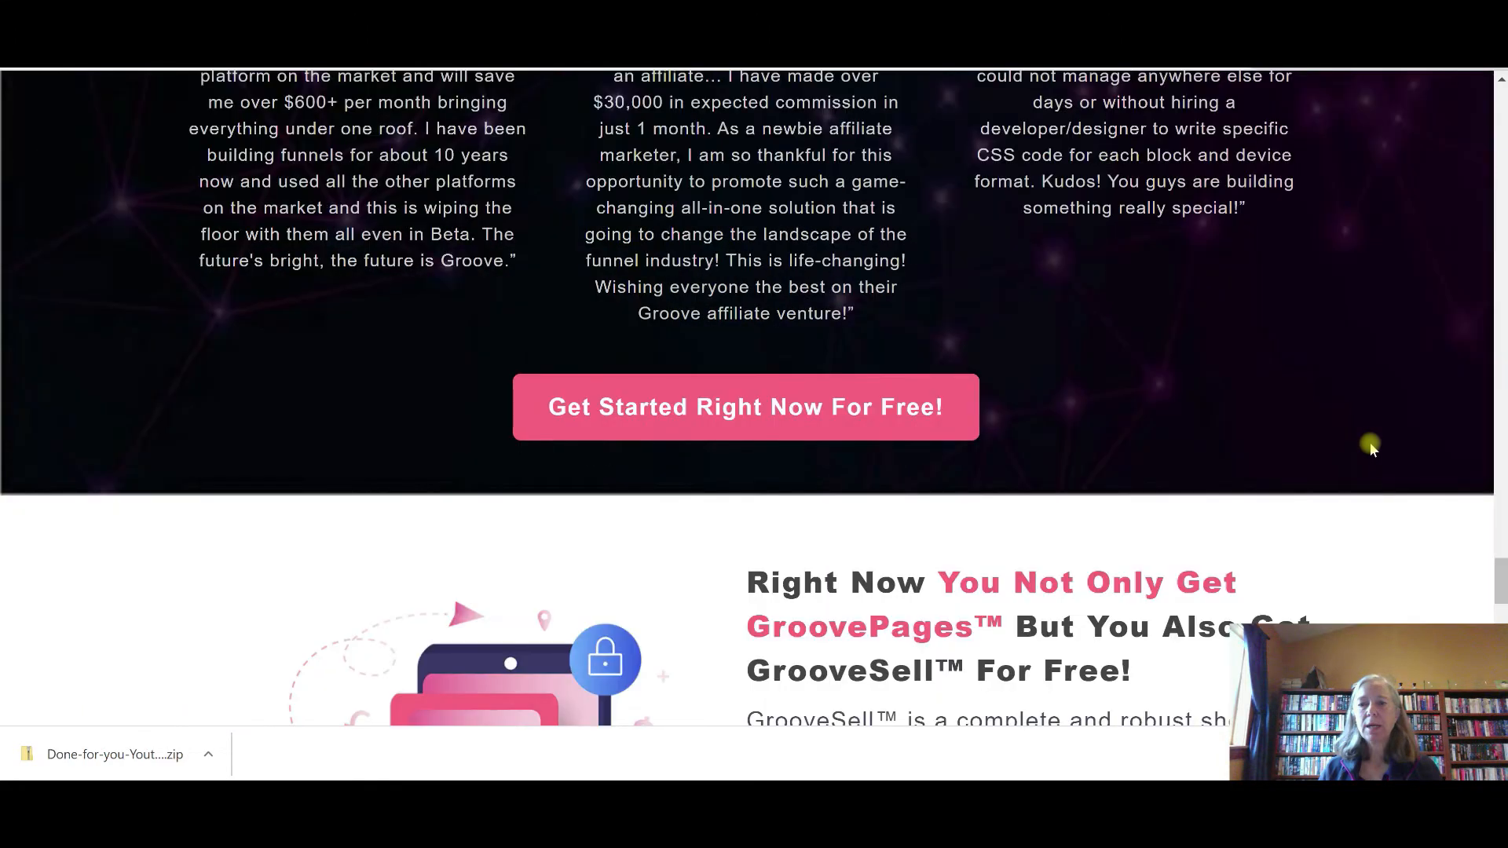
scroll(1380, 337, "up", 10)
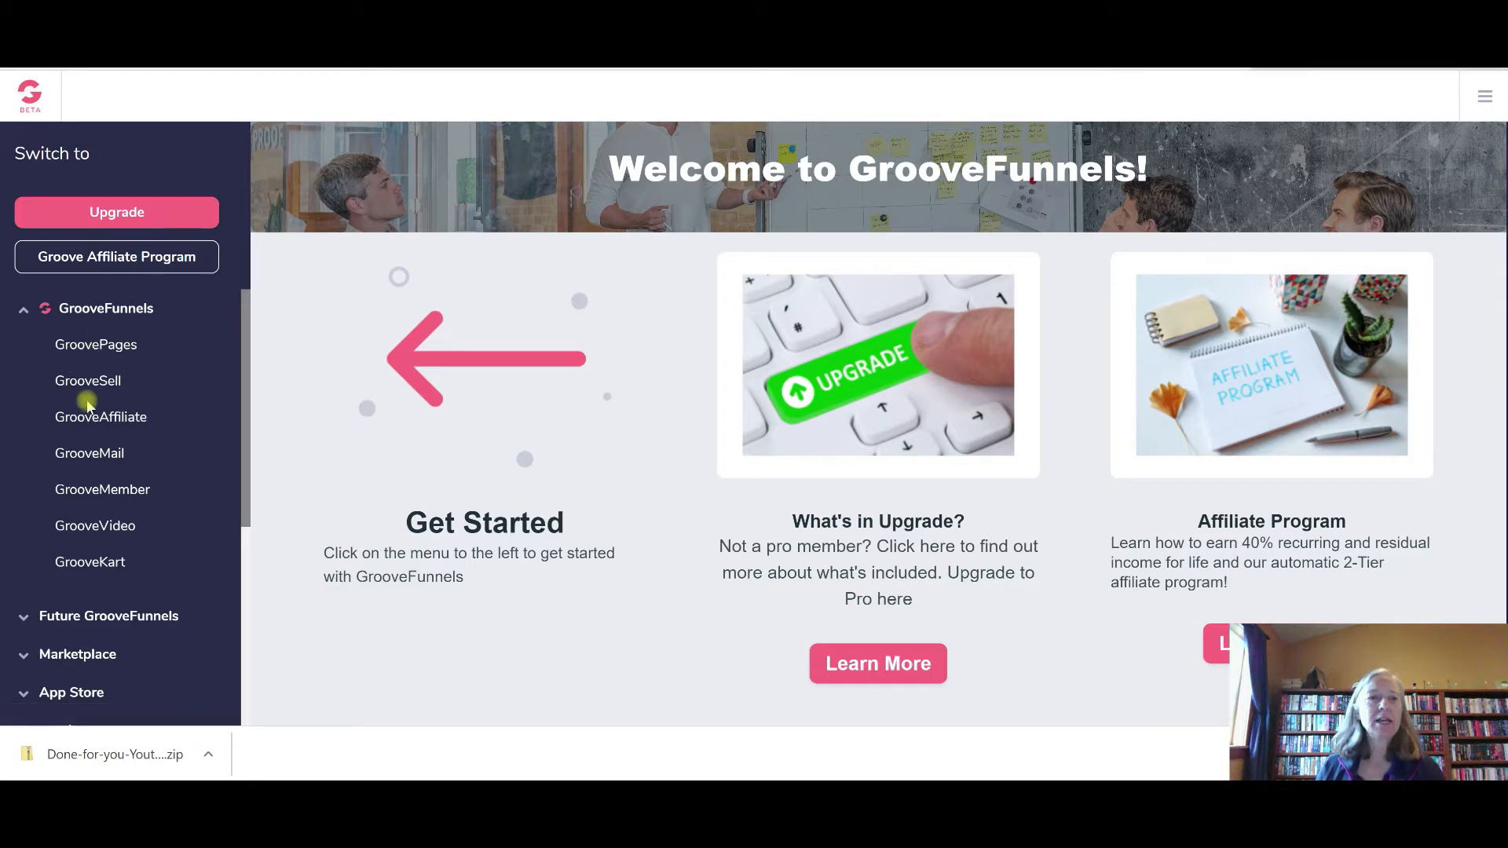
Open GroovePages from the GrooveFunnels dashboard and start creating a new site
left_click(109, 350)
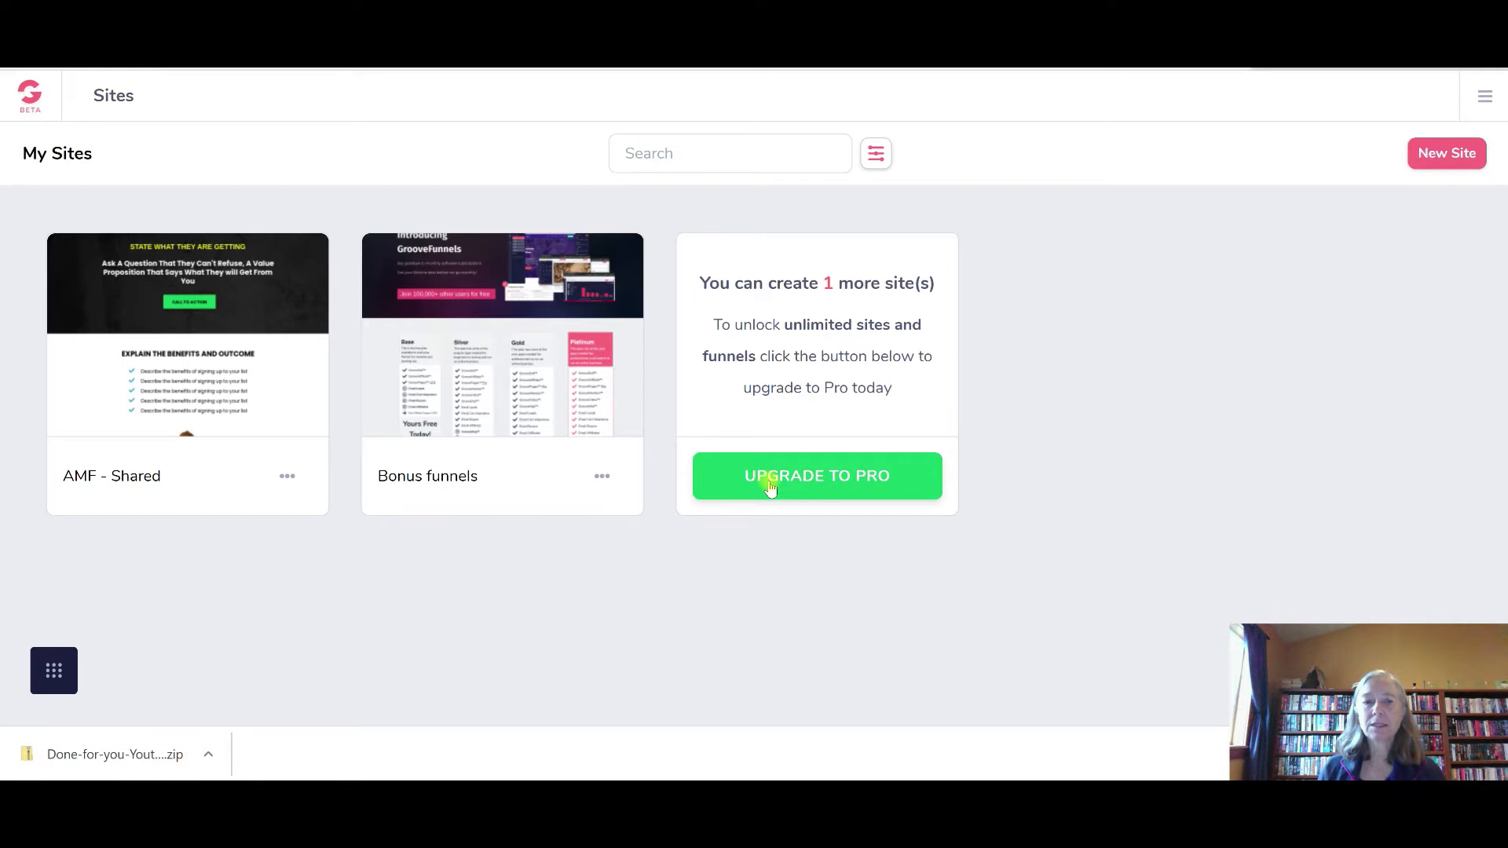
mouse_move(135, 362)
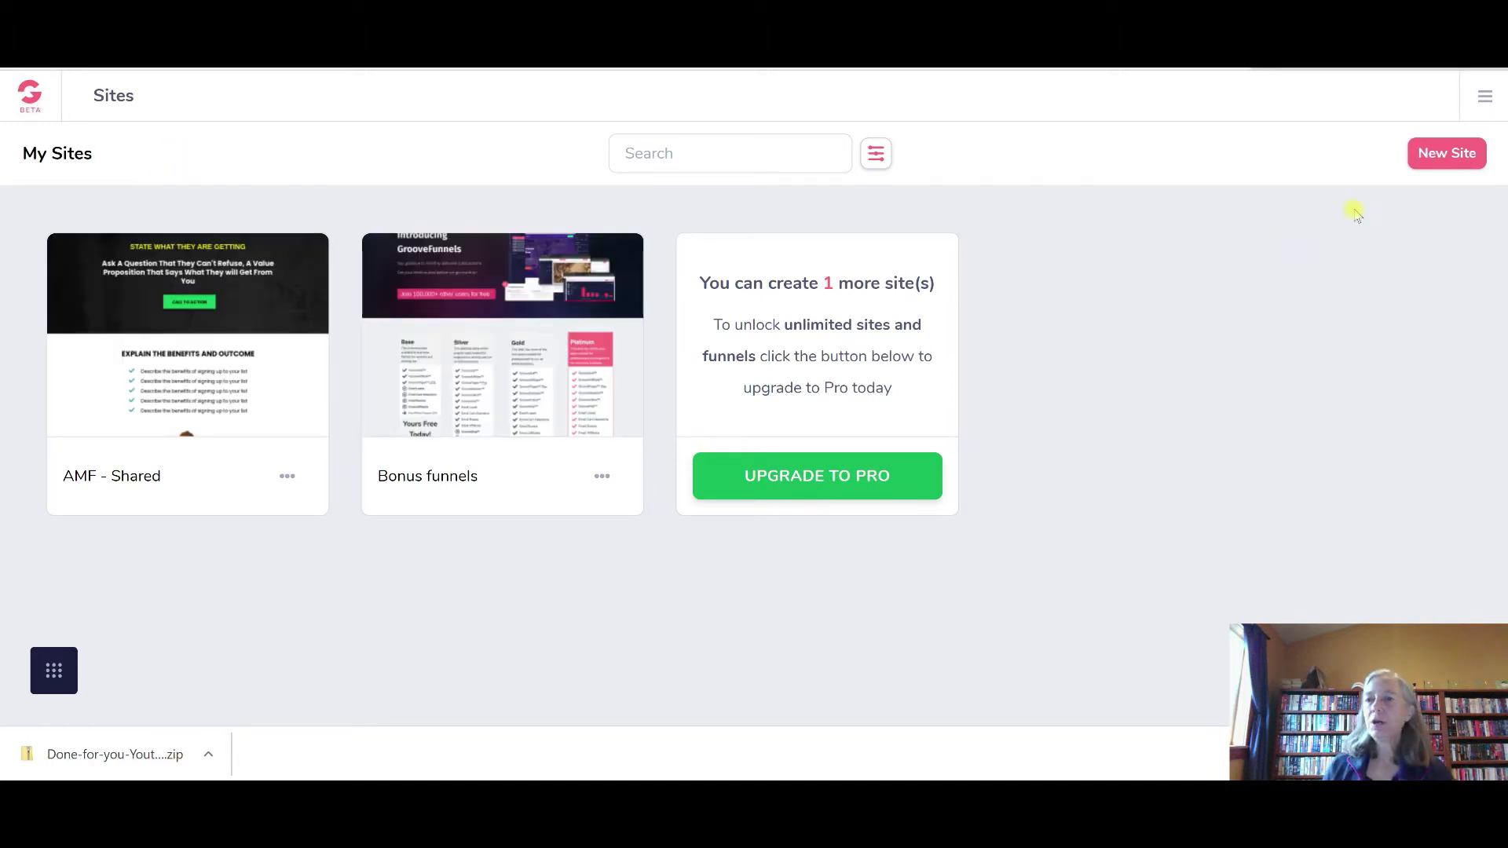
left_click(1430, 157)
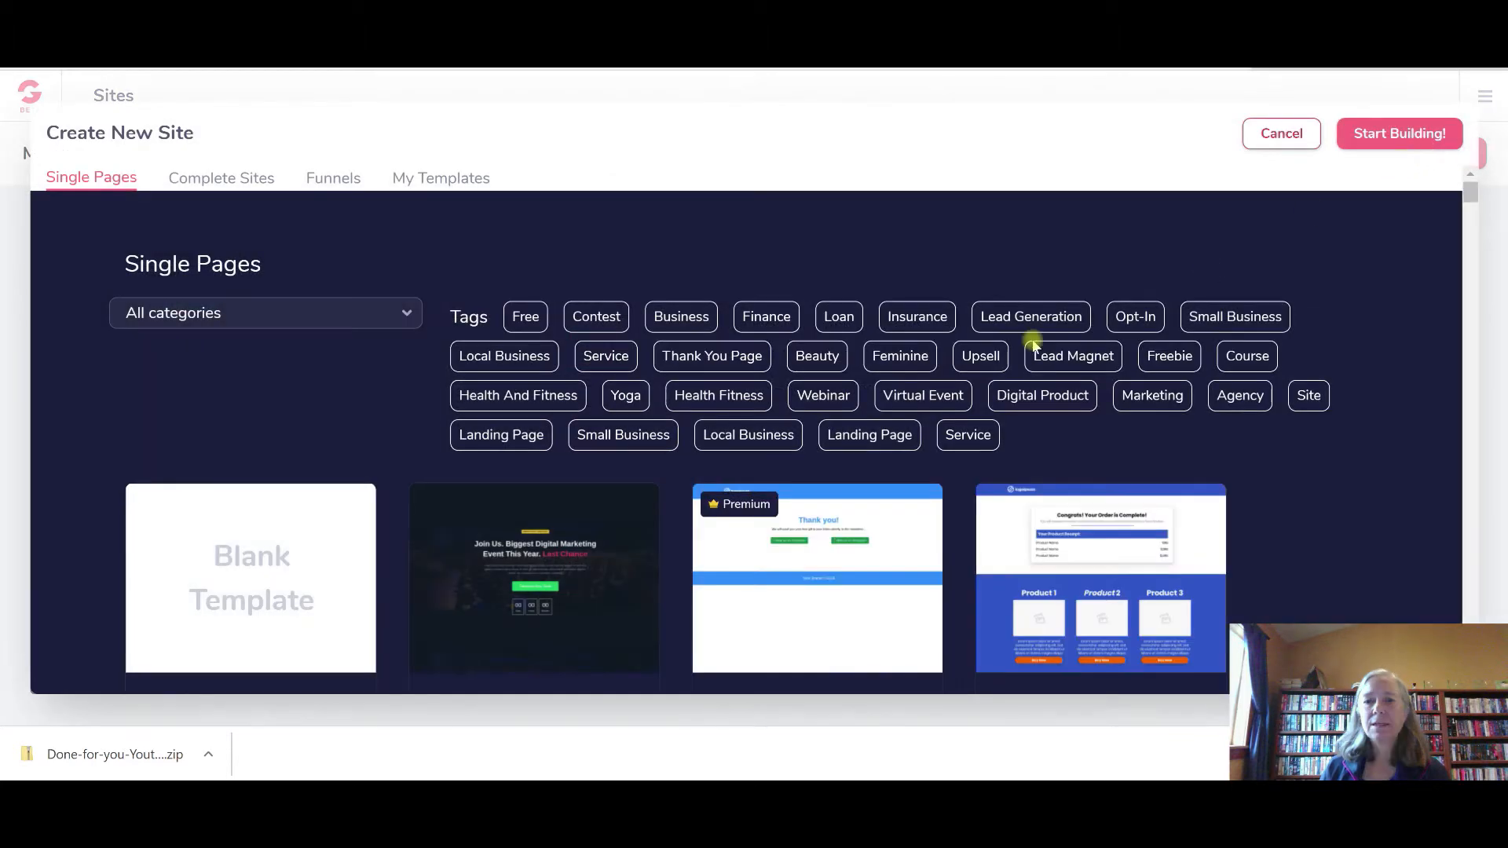
Look over the single-page templates and filter them by the Free tag
scroll(1393, 387, "down", 4)
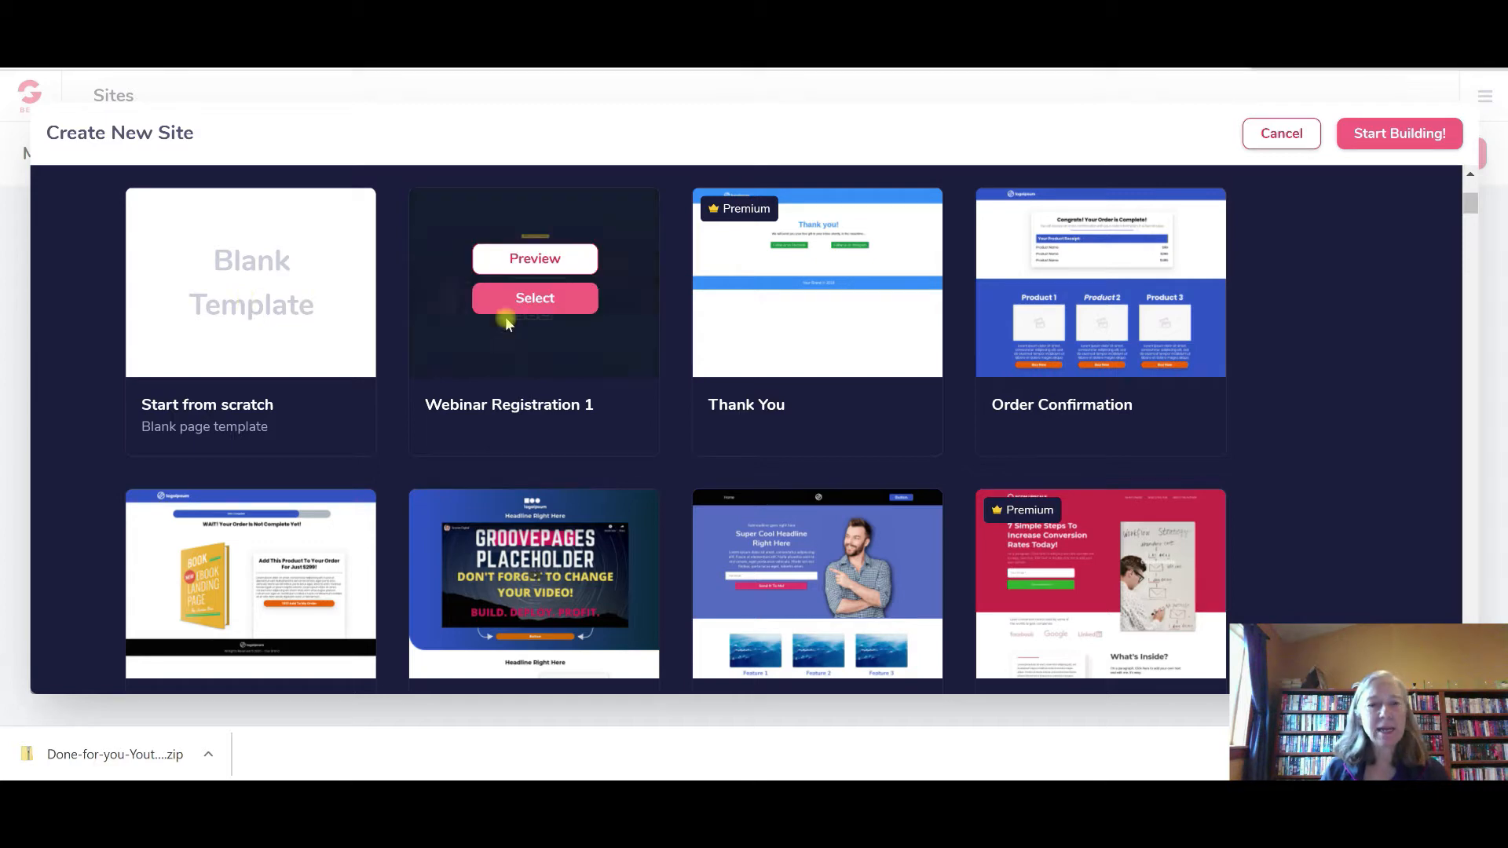
mouse_move(740, 301)
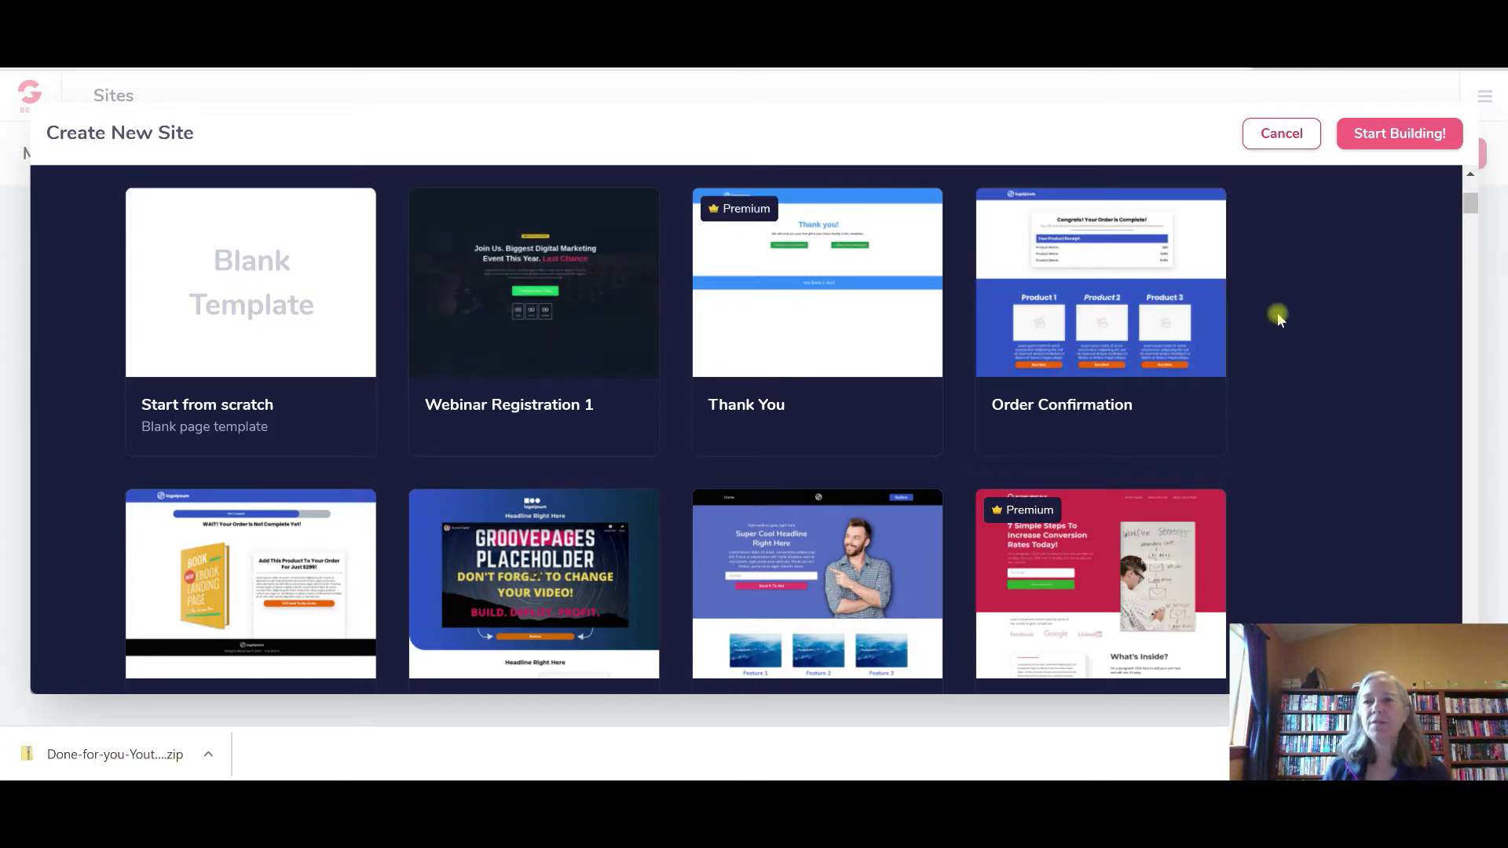
scroll(1279, 314, "up", 4)
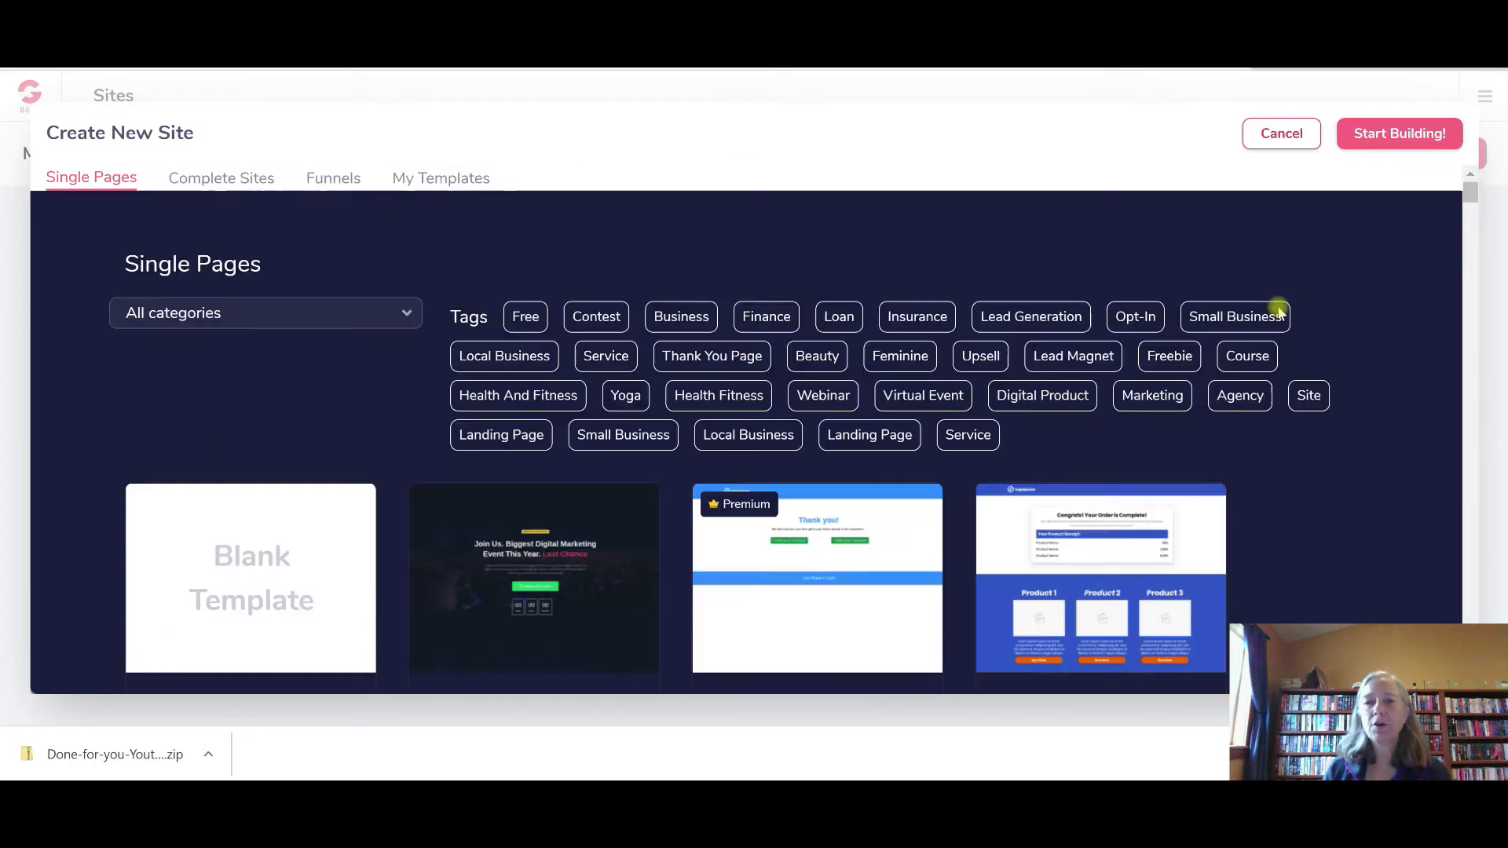
left_click(519, 318)
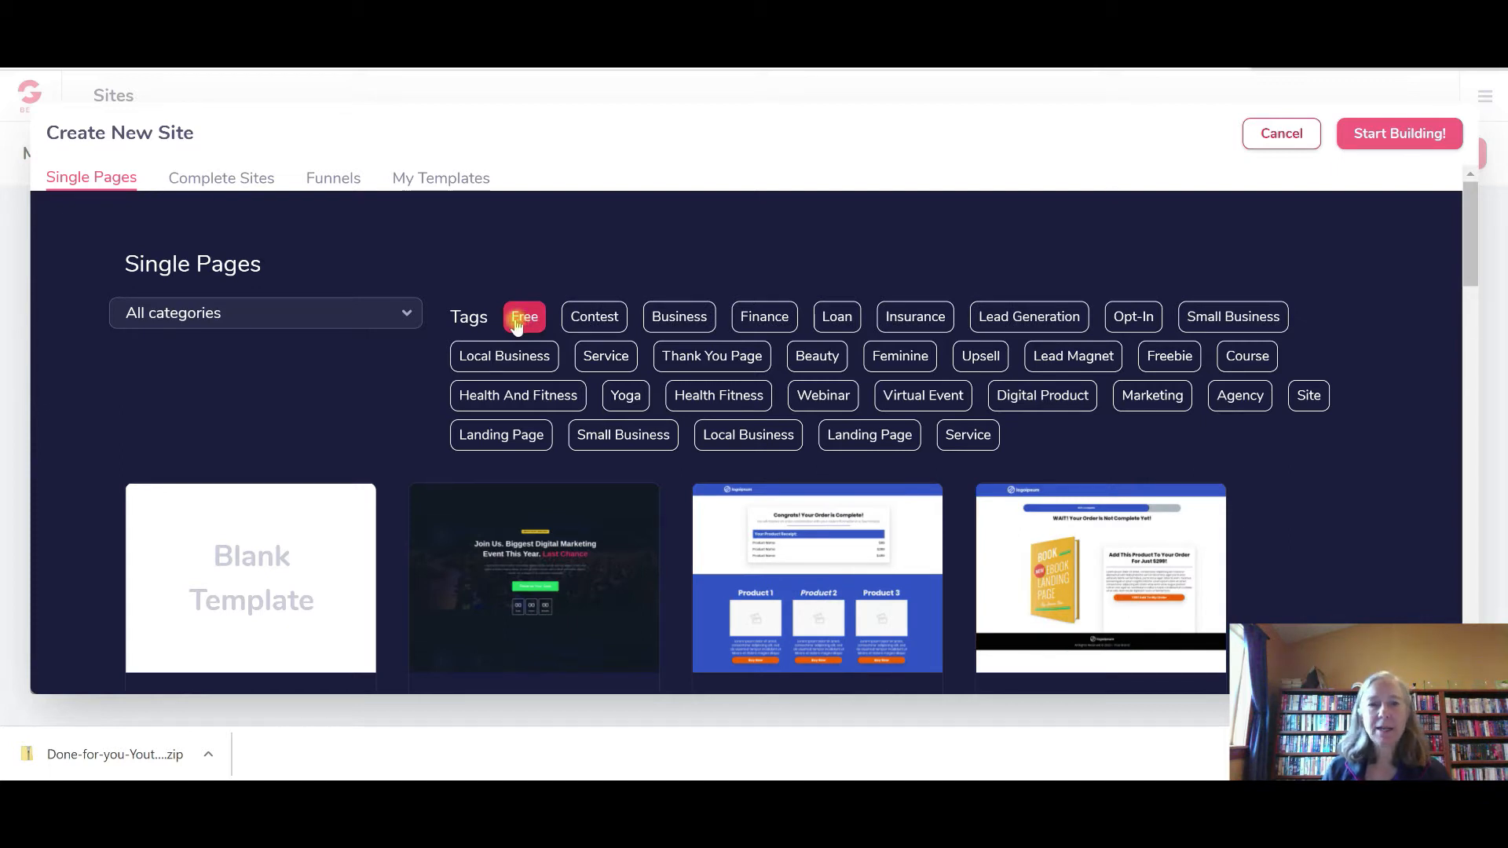
Examine the range of free single-page templates, including the webinar, landing, lead generation, thank-you and barbershop pages
scroll(1381, 571, "down", 3)
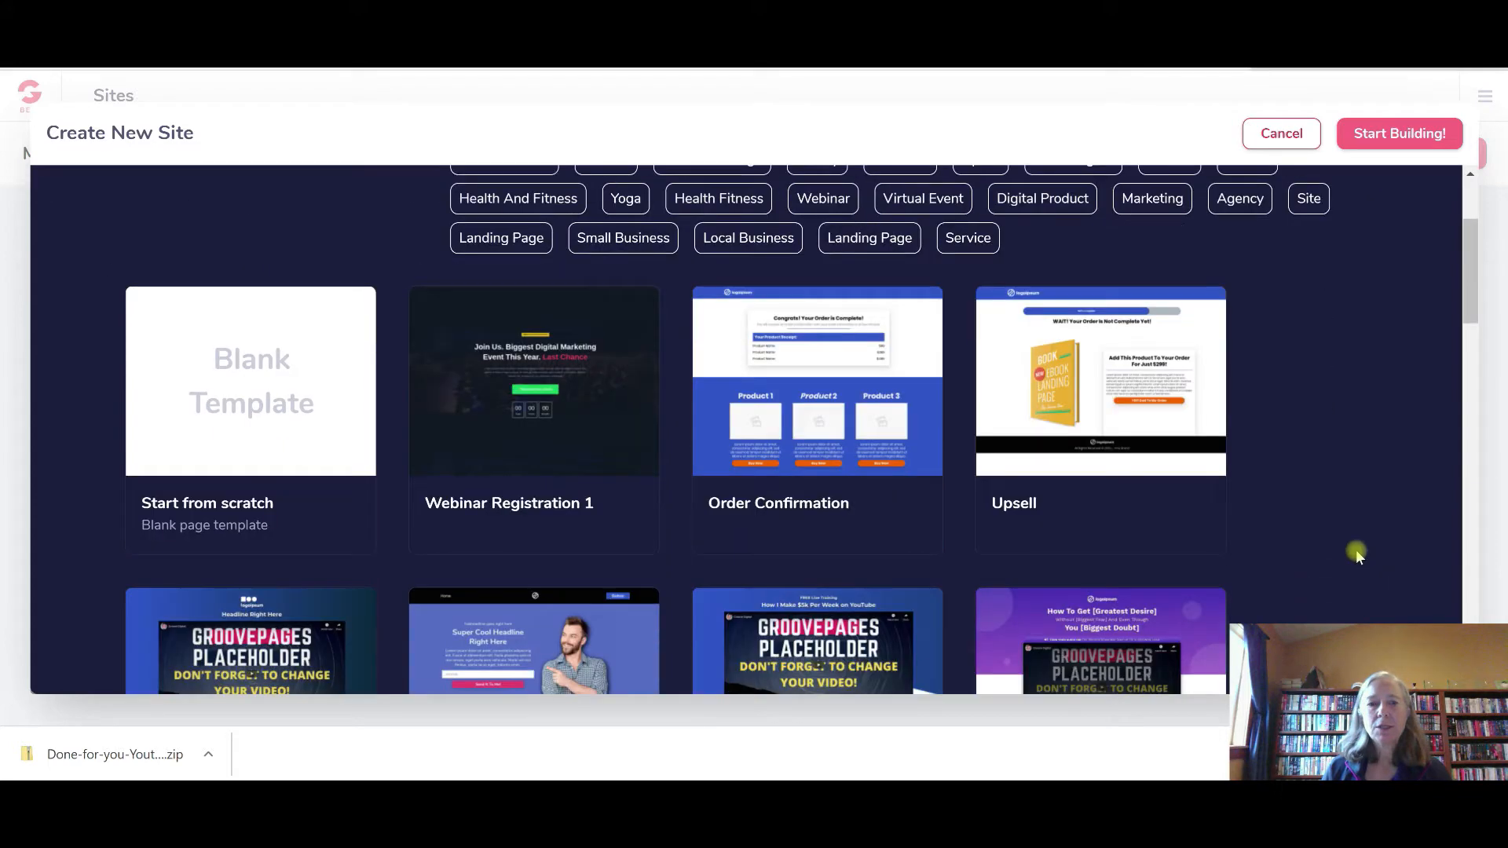
mouse_move(474, 405)
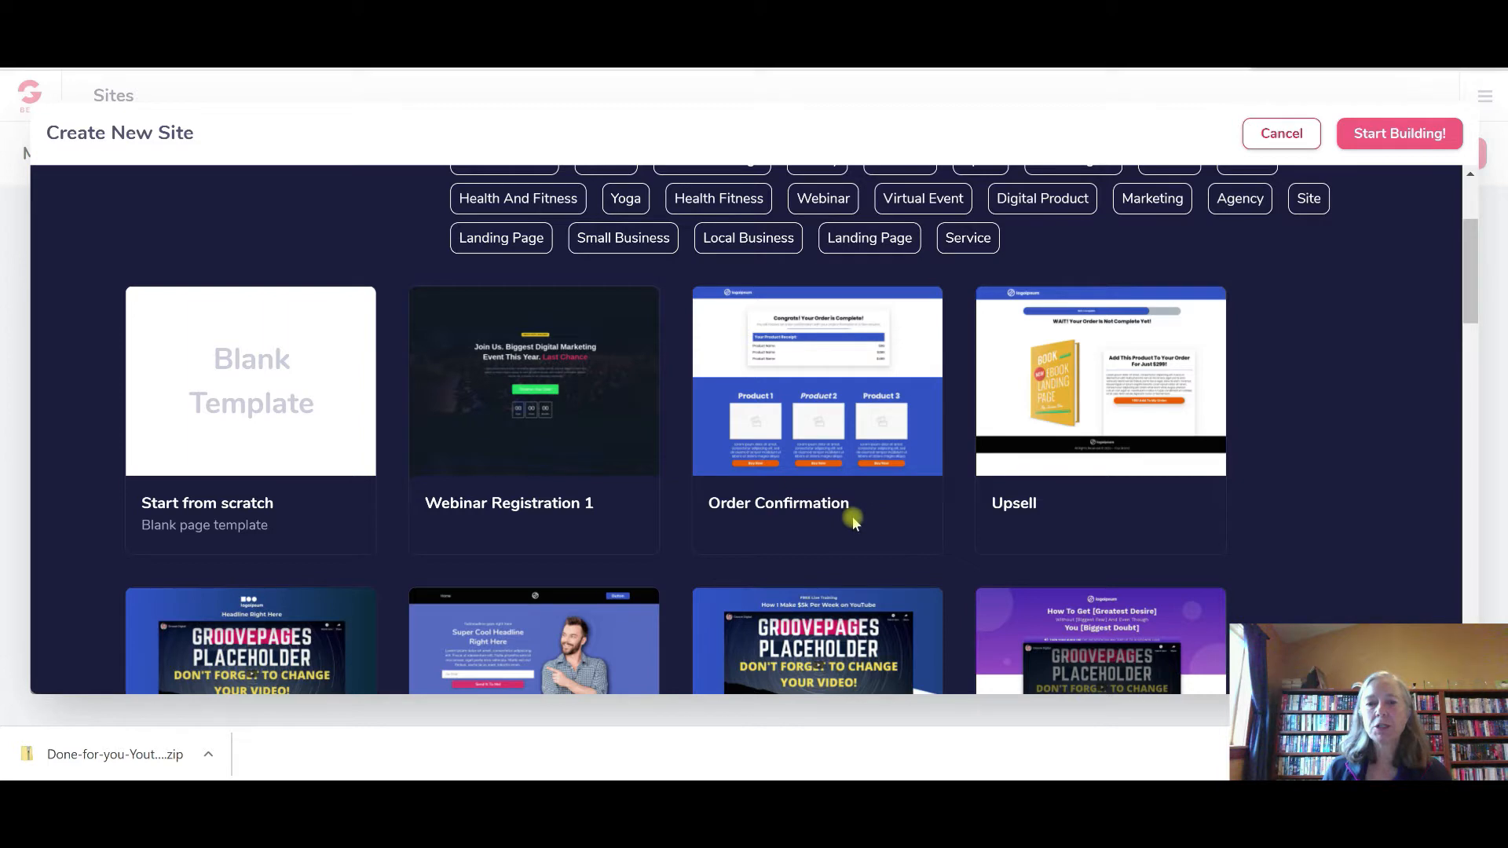
scroll(1289, 431, "down", 5)
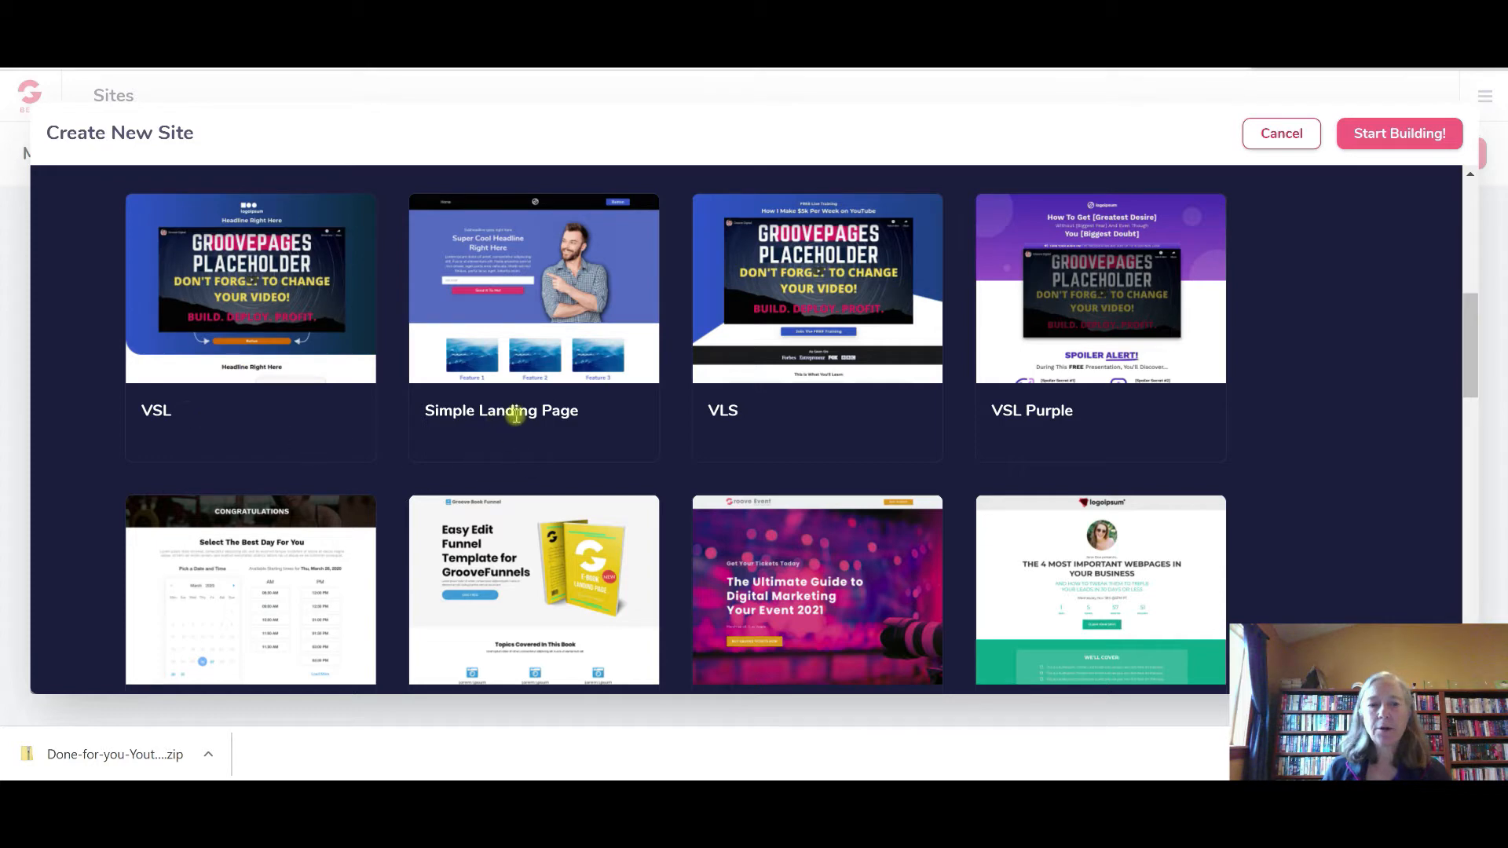
scroll(657, 424, "down", 4)
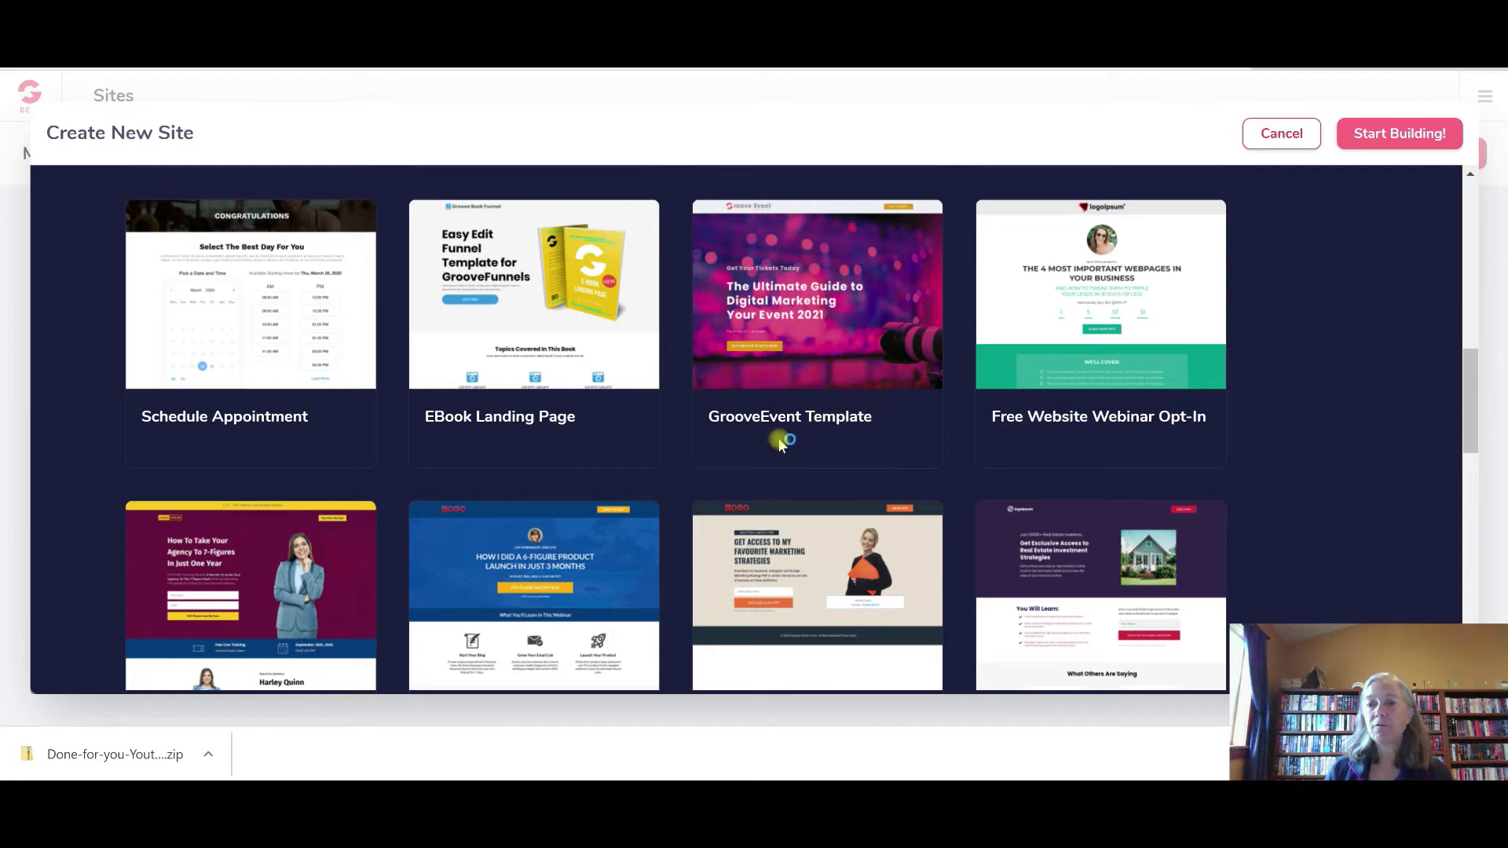
scroll(395, 546, "down", 3)
scroll(395, 541, "down", 3)
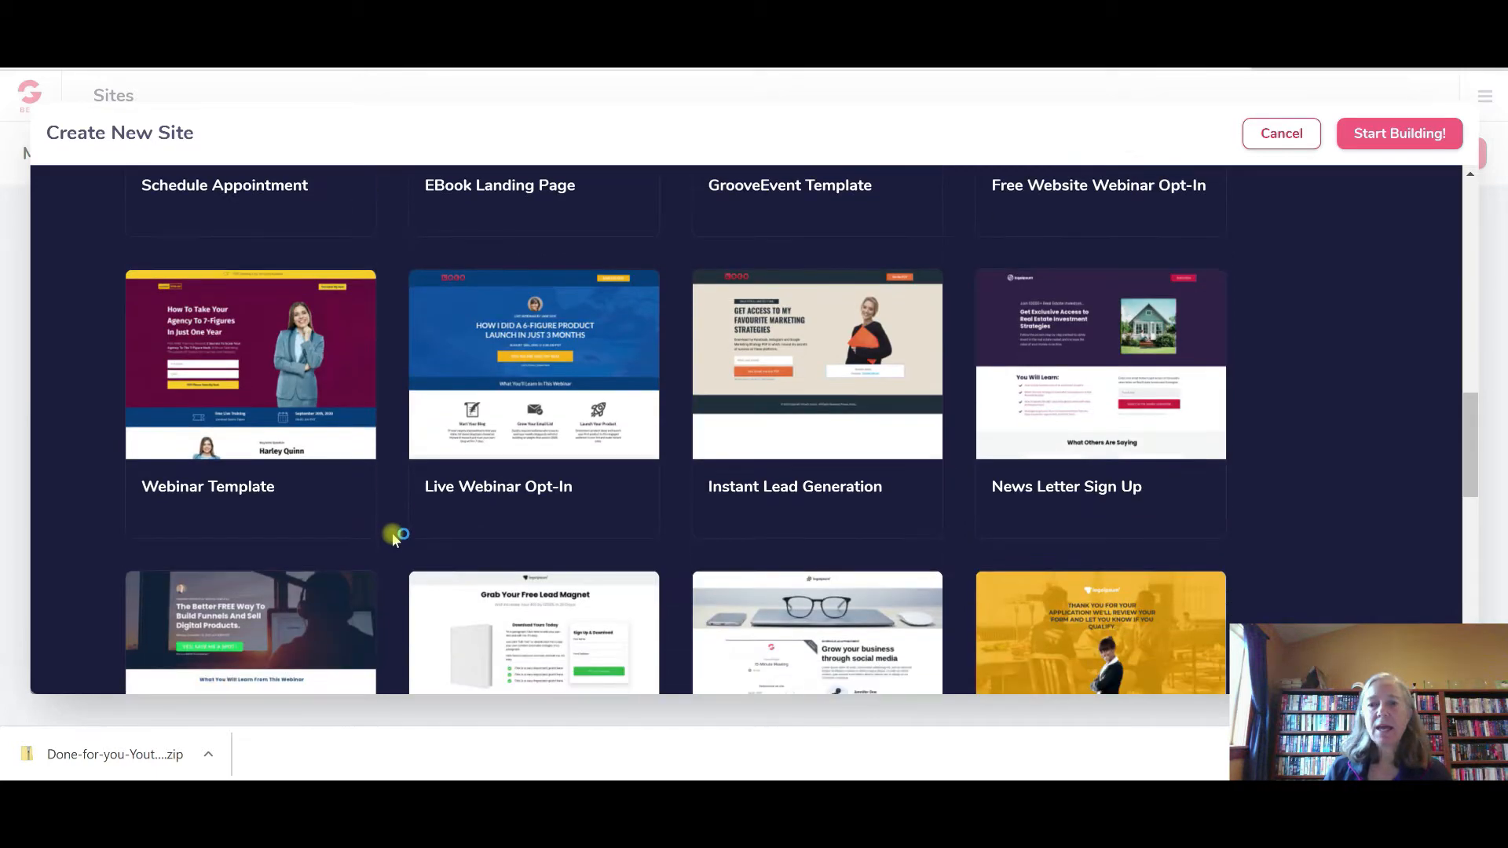
scroll(1037, 608, "down", 3)
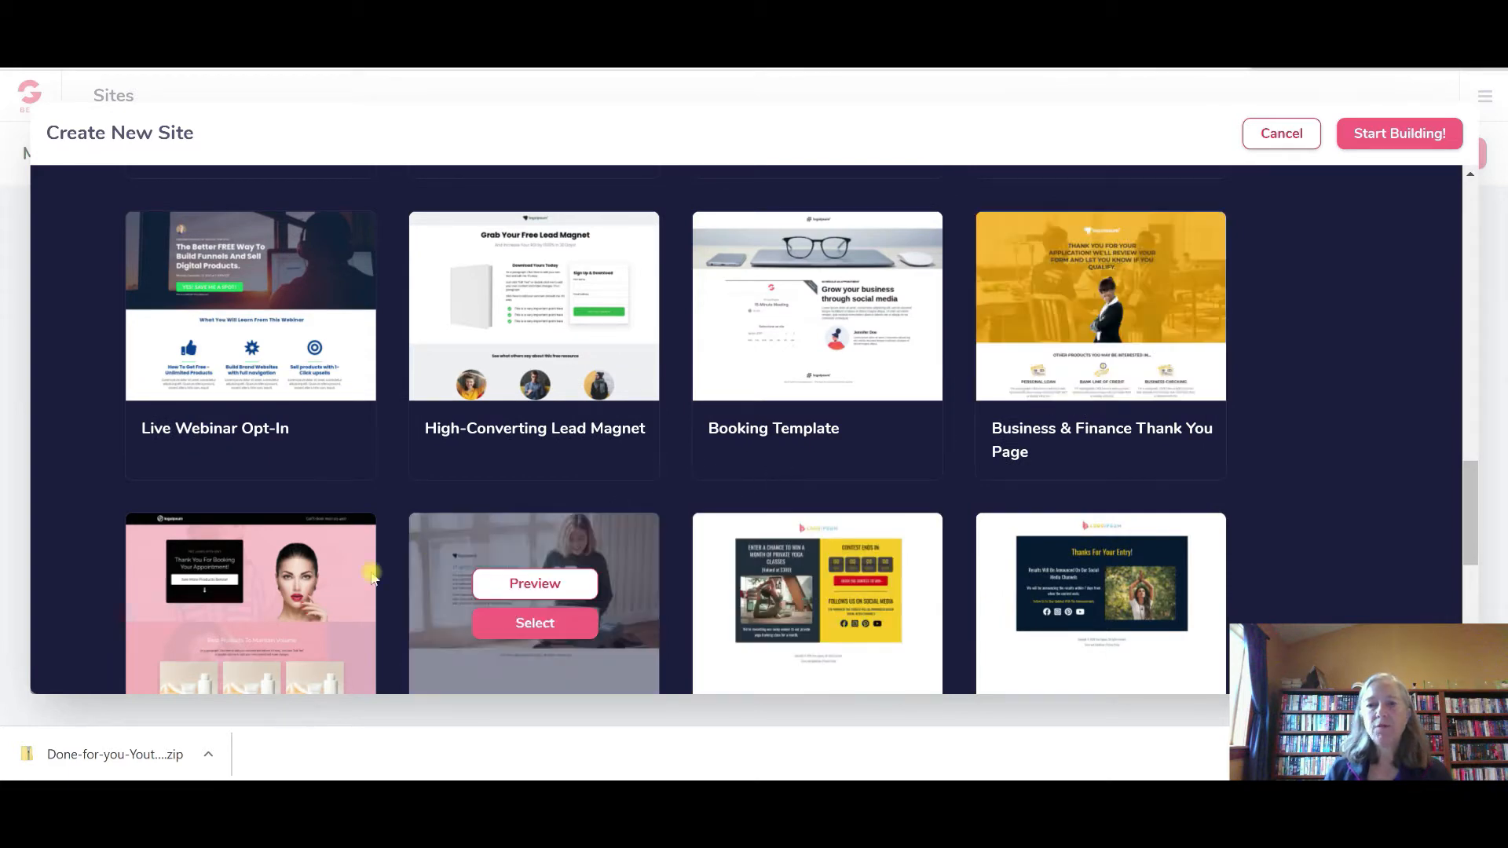
scroll(322, 609, "down", 2)
scroll(322, 609, "down", 5)
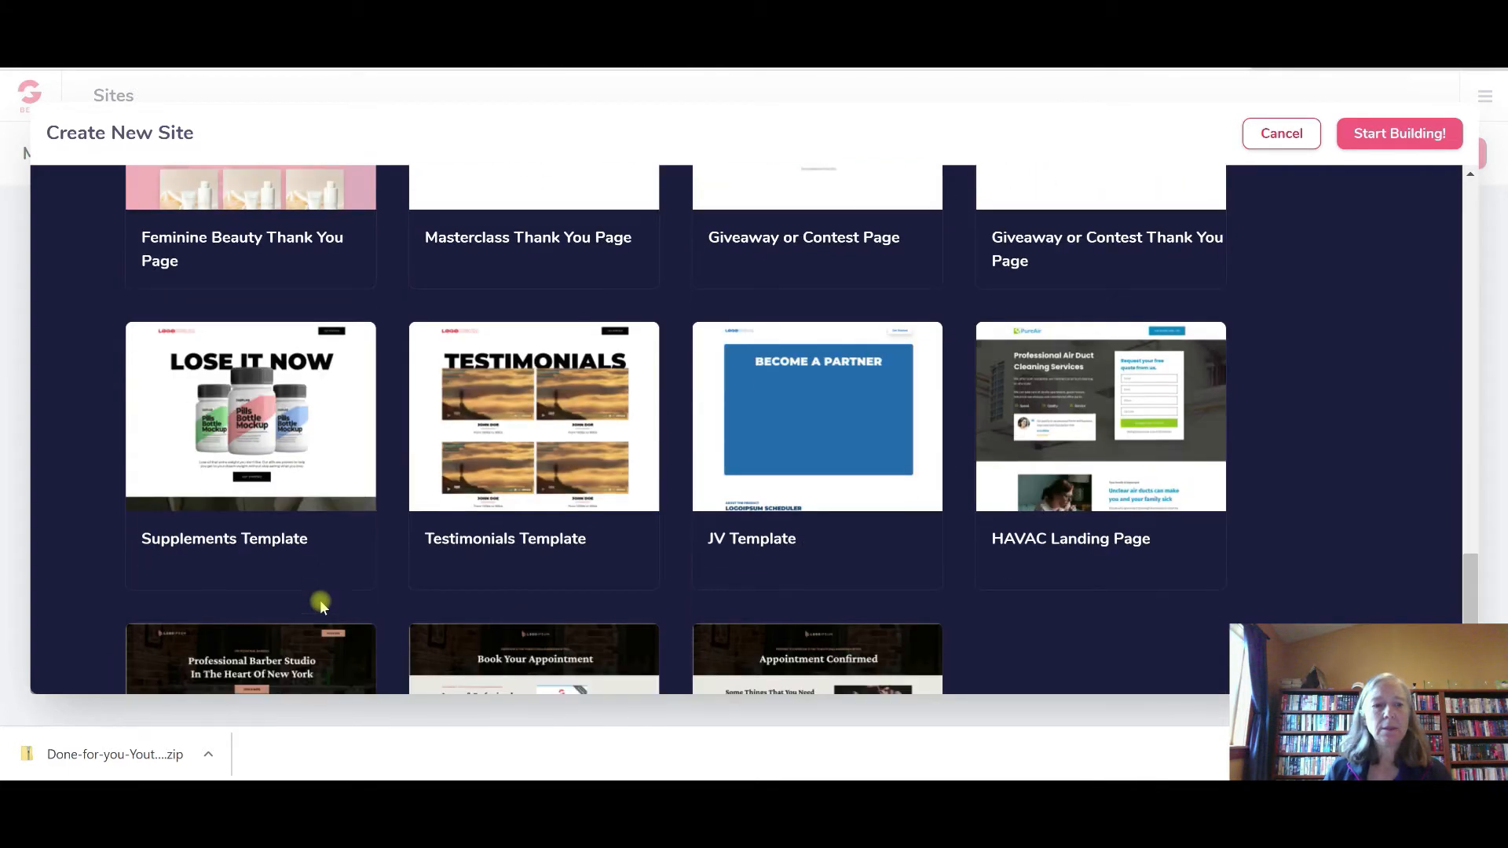
scroll(482, 527, "down", 3)
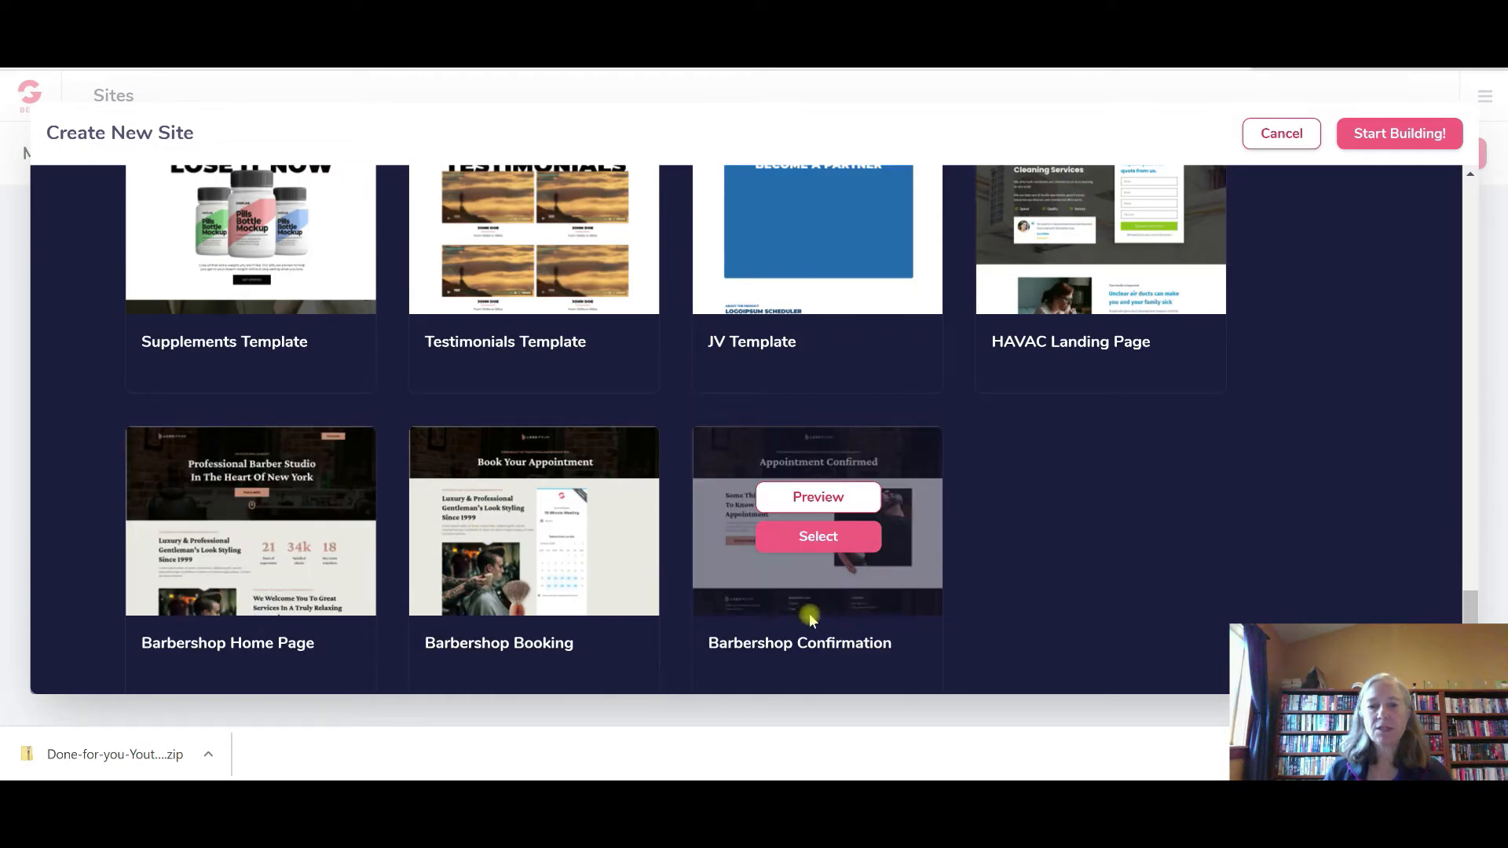
scroll(808, 614, "down", 1)
scroll(318, 566, "up", 4)
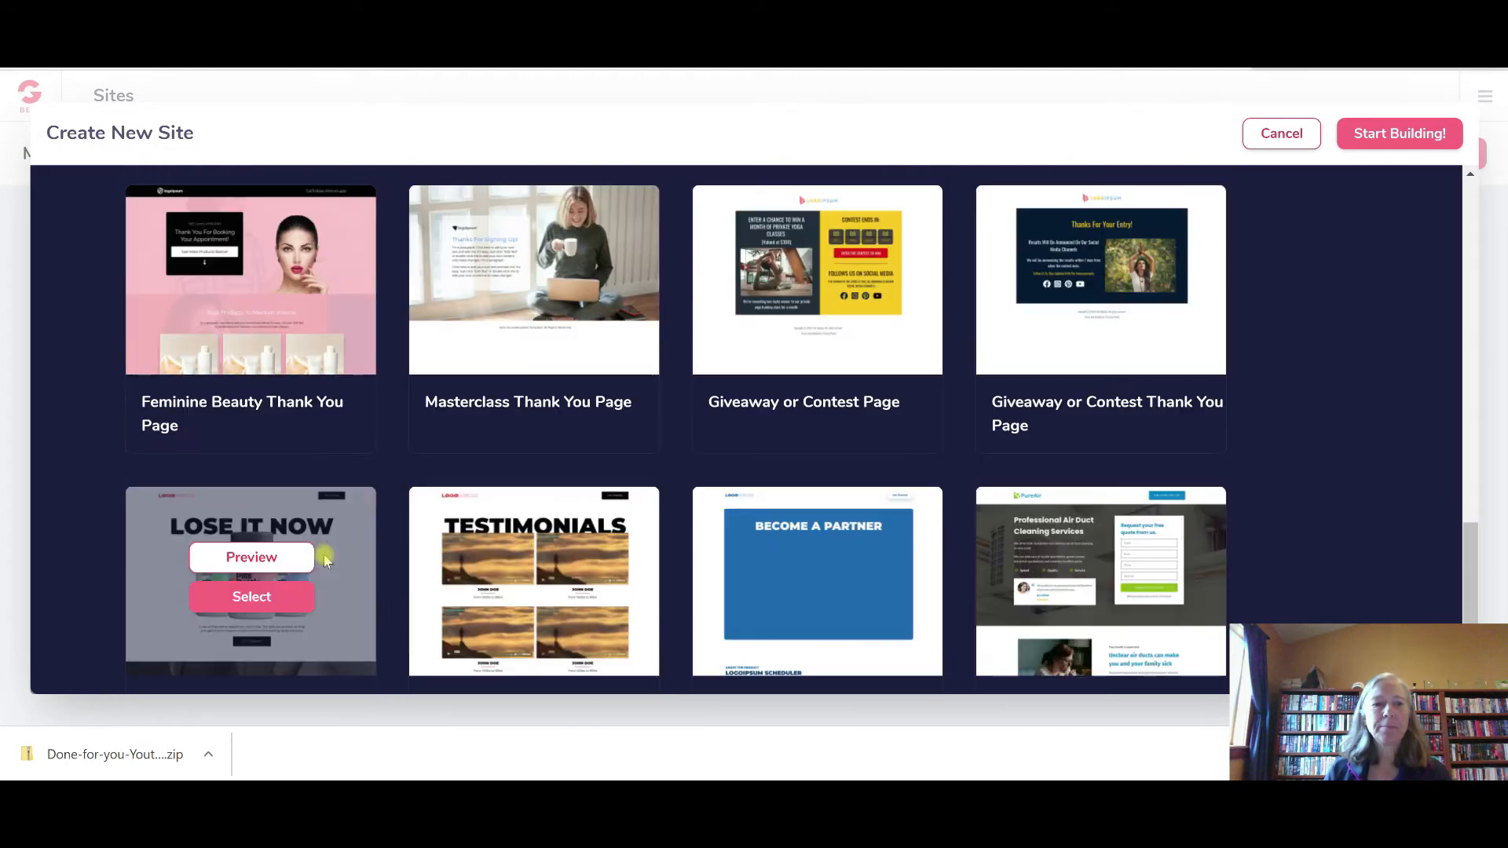
Return through the free single-page templates to the EBook Landing Page template and open its preview
scroll(327, 526, "up", 4)
scroll(327, 532, "up", 4)
scroll(326, 522, "up", 4)
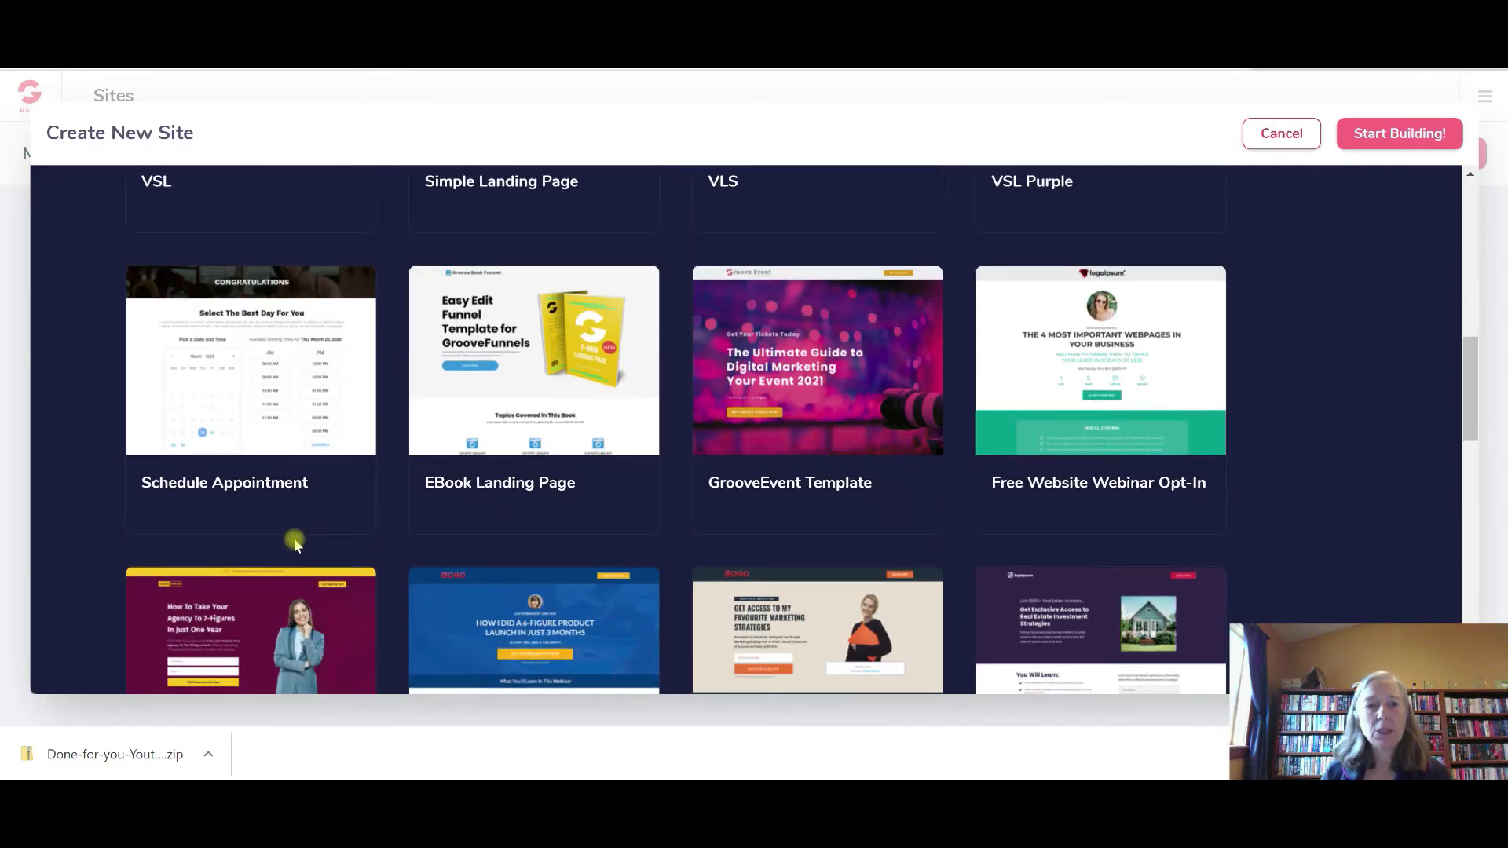
scroll(603, 467, "up", 5)
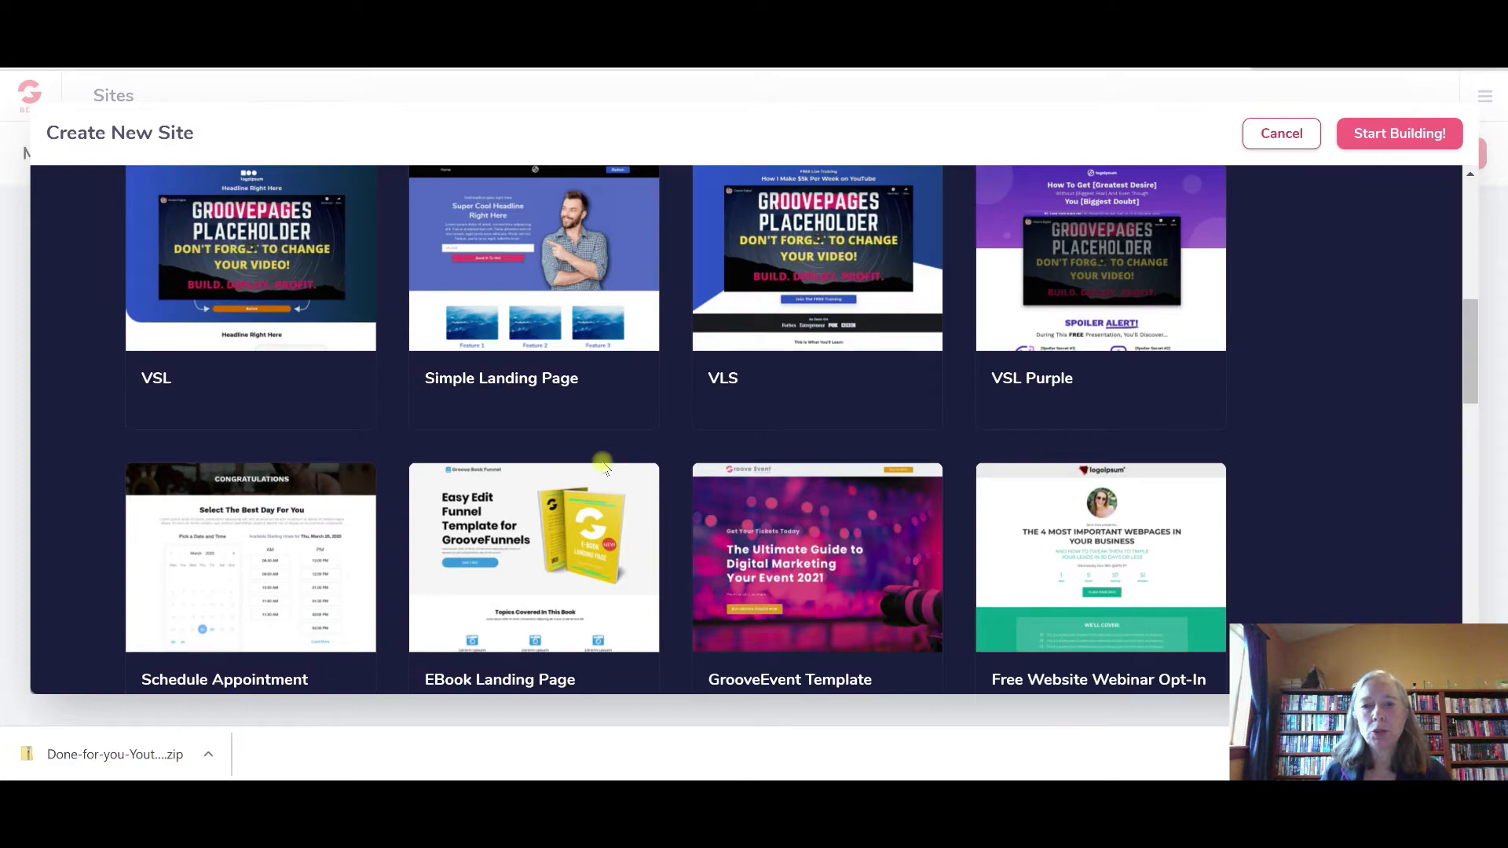
scroll(603, 468, "up", 3)
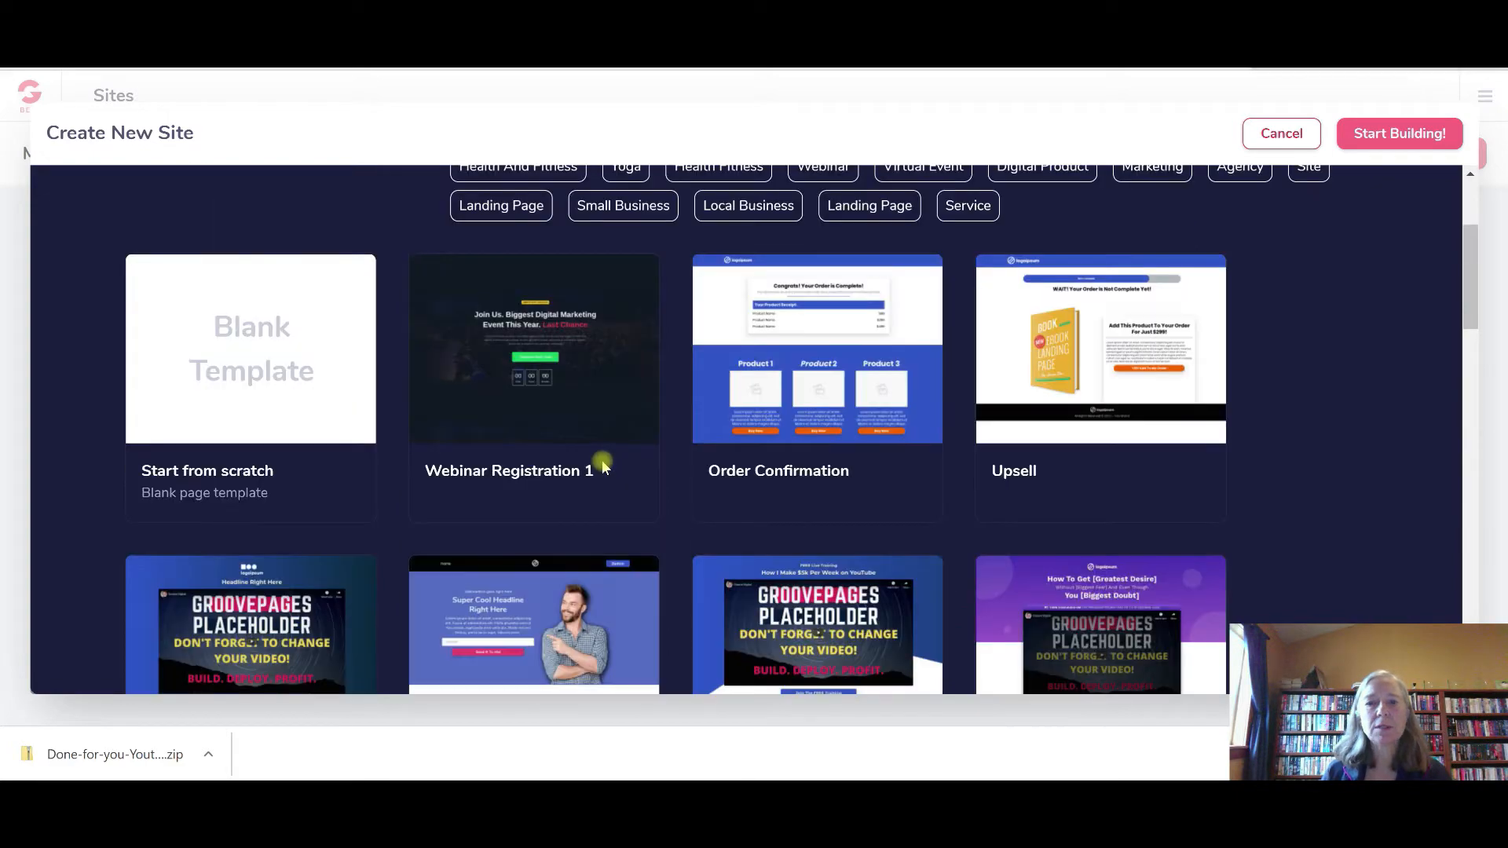
scroll(603, 465, "down", 6)
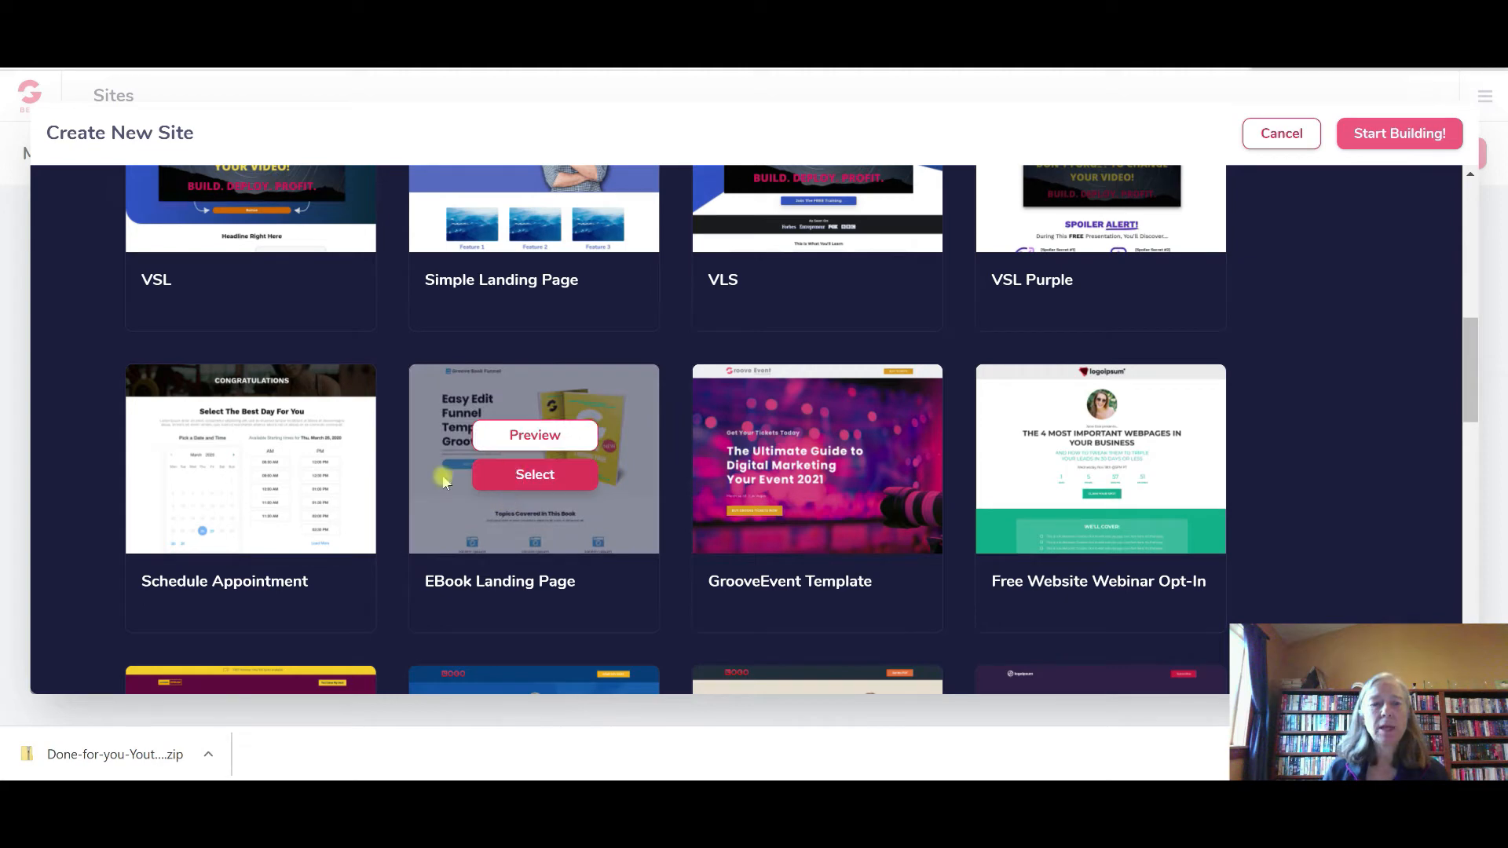
mouse_move(488, 472)
left_click(516, 444)
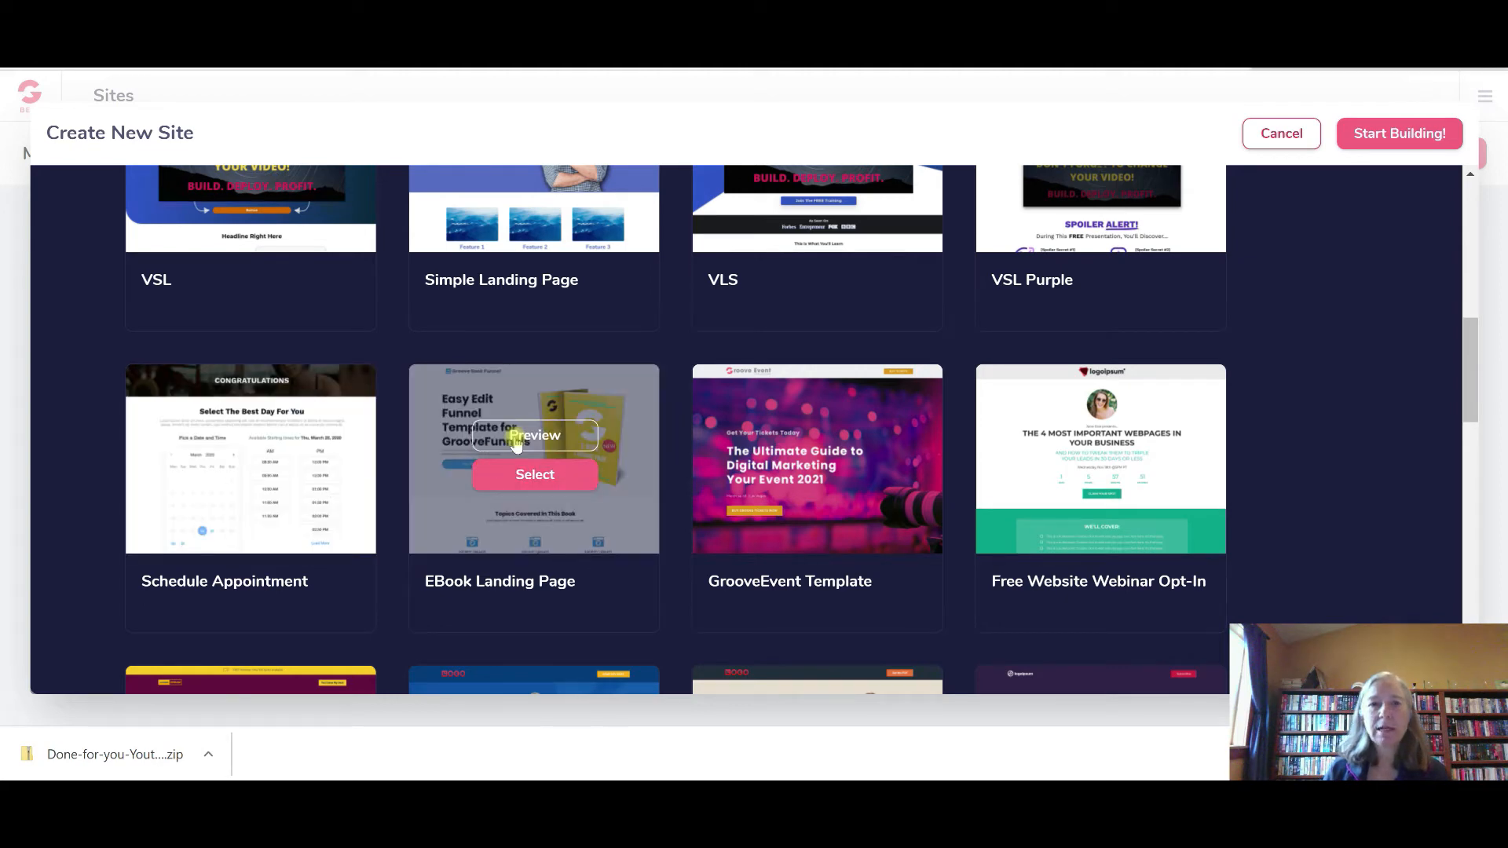
left_click(516, 442)
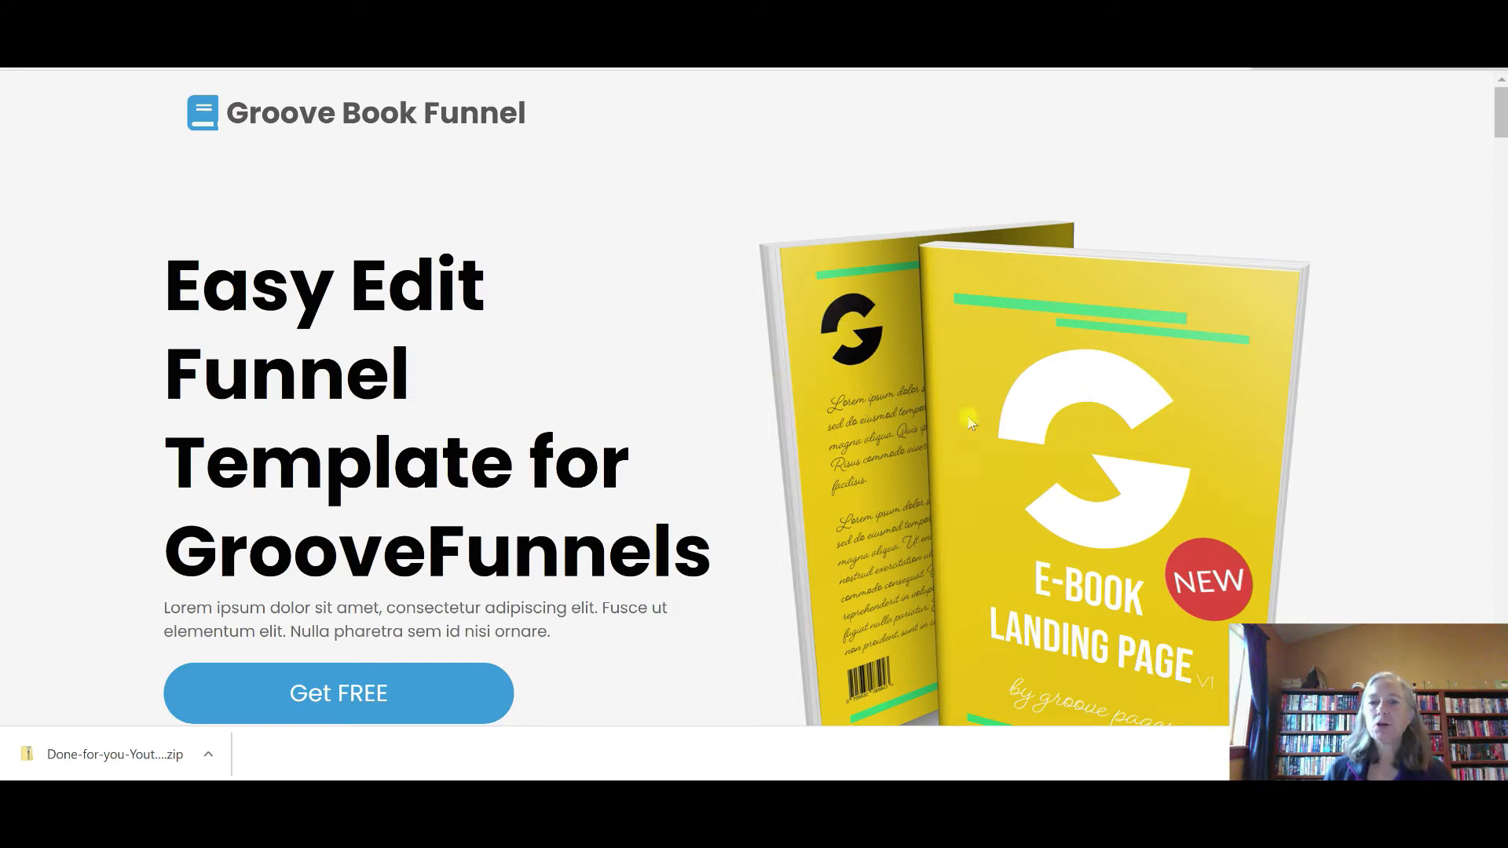
Examine the ebook template's topics, statistics, reader testimonials, subscription form and pricing sections, and return to the template list
scroll(1029, 534, "down", 8)
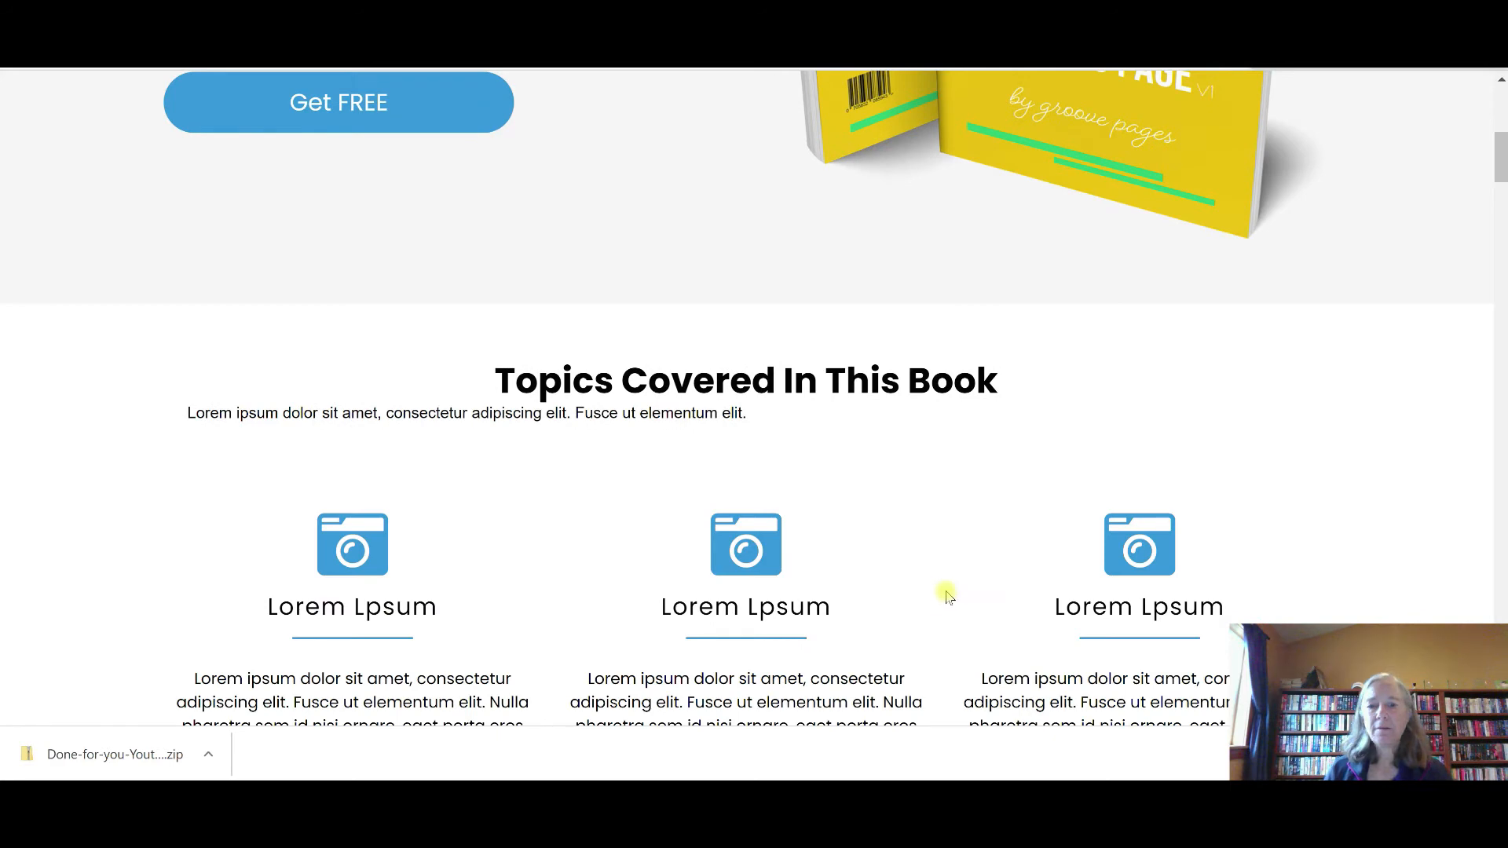
scroll(1185, 454, "down", 4)
scroll(737, 640, "down", 9)
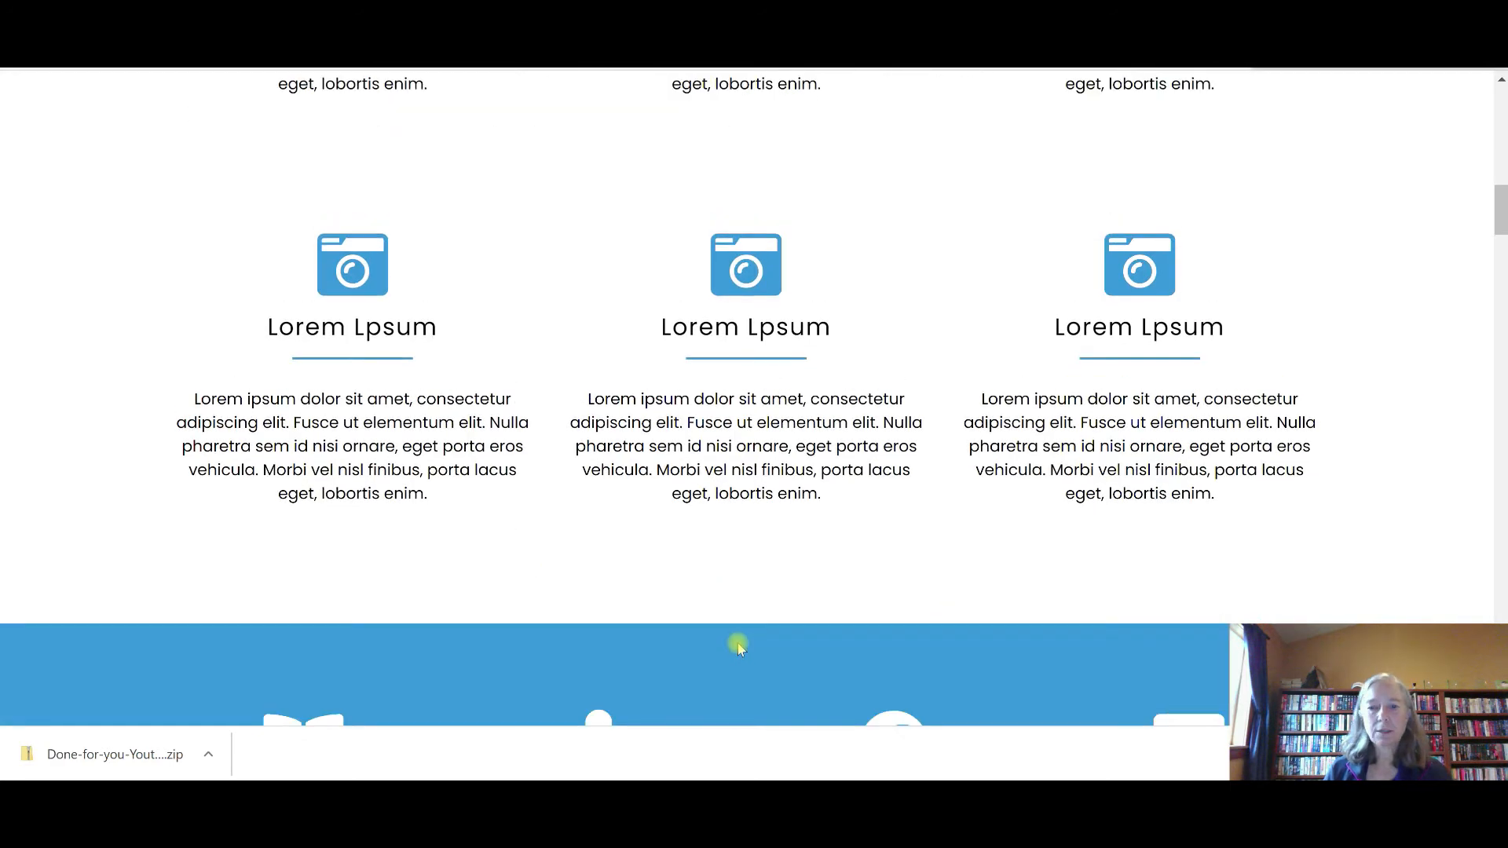
scroll(831, 550, "down", 5)
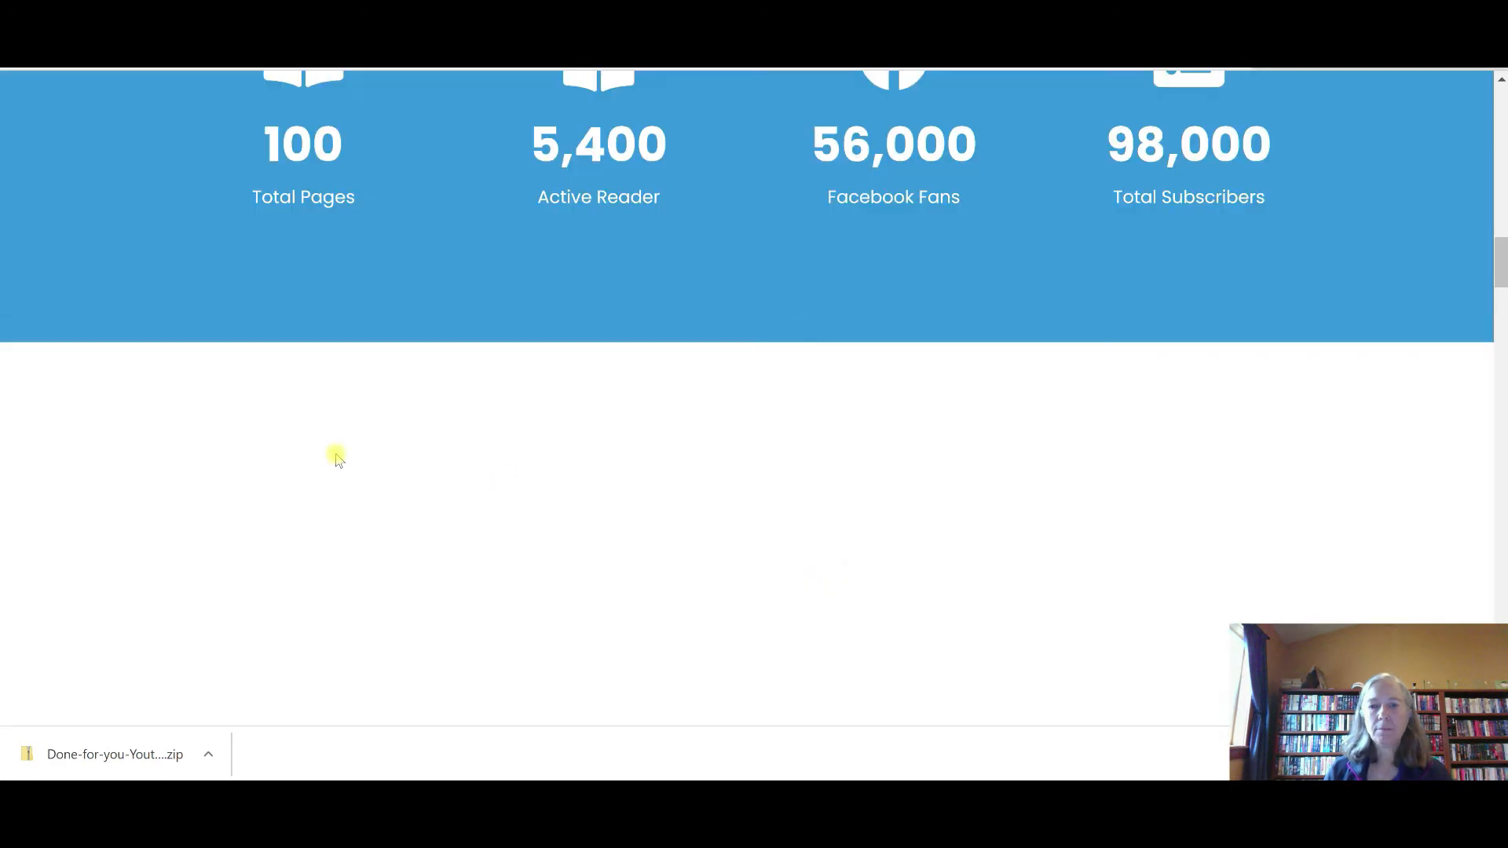
scroll(337, 458, "down", 10)
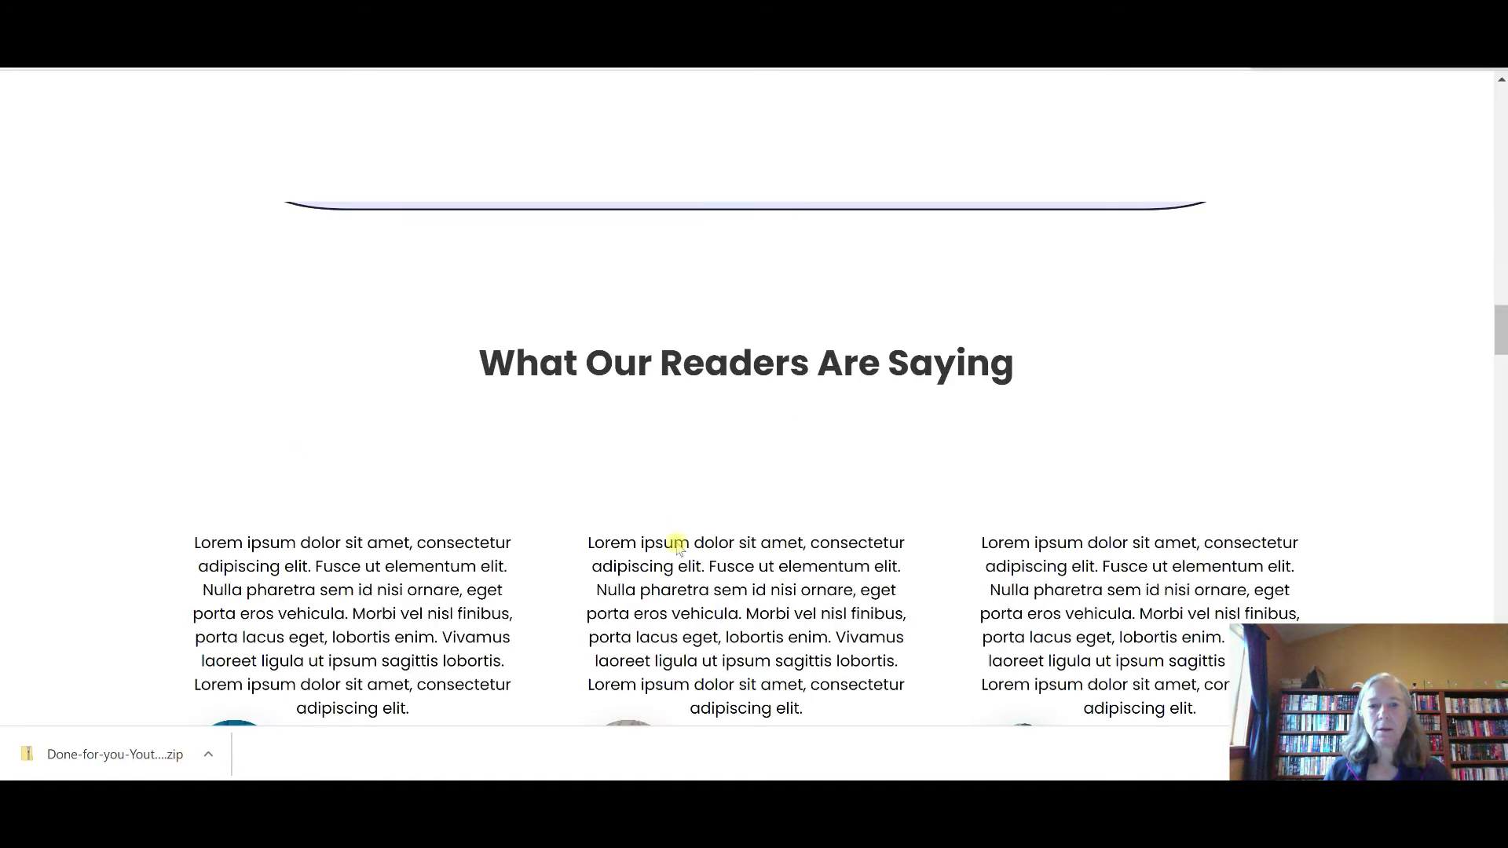
scroll(676, 544, "down", 20)
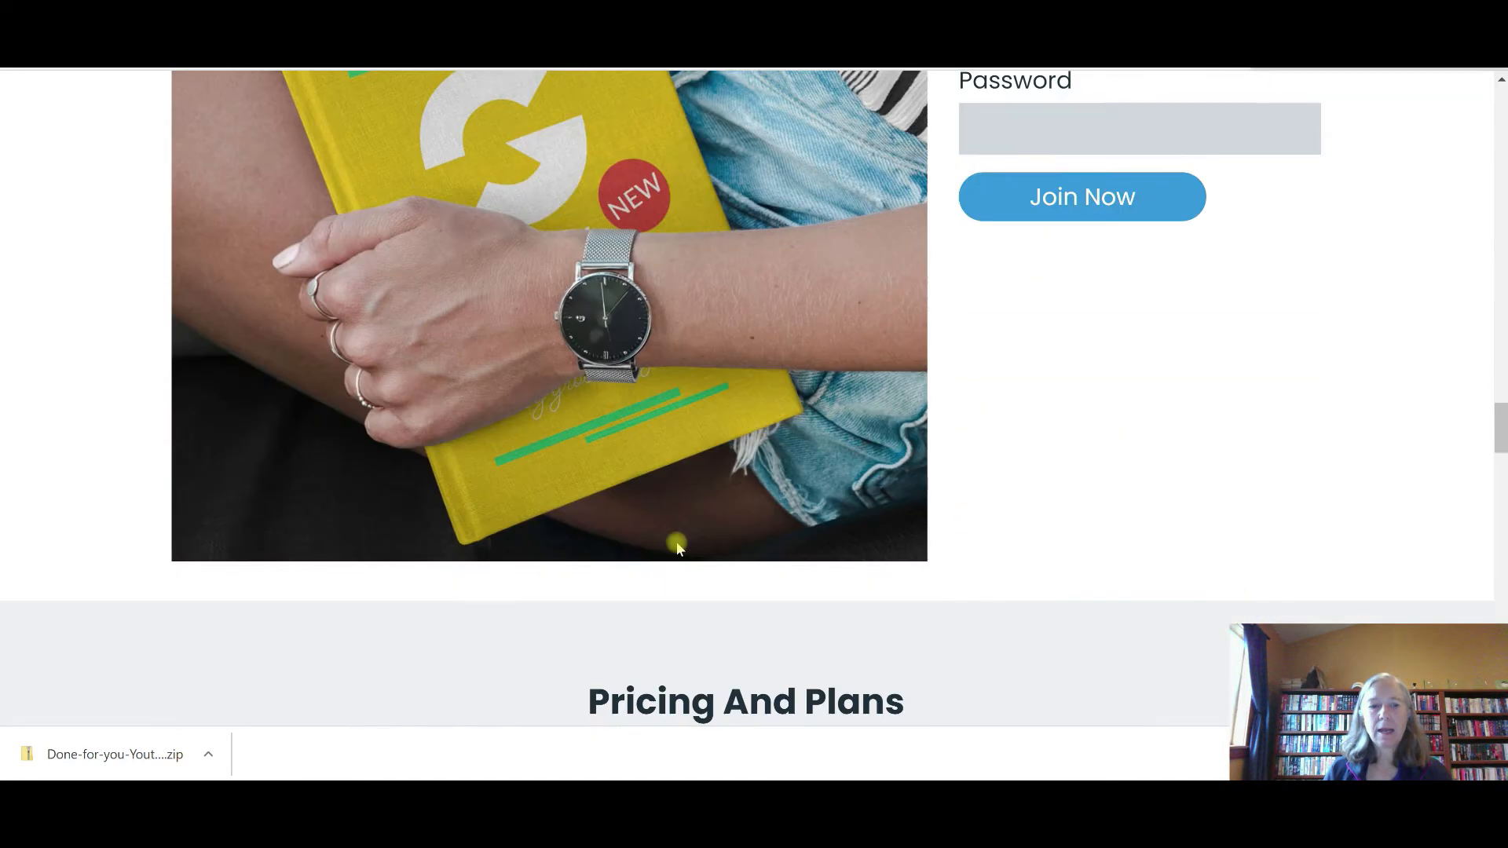
scroll(676, 544, "down", 14)
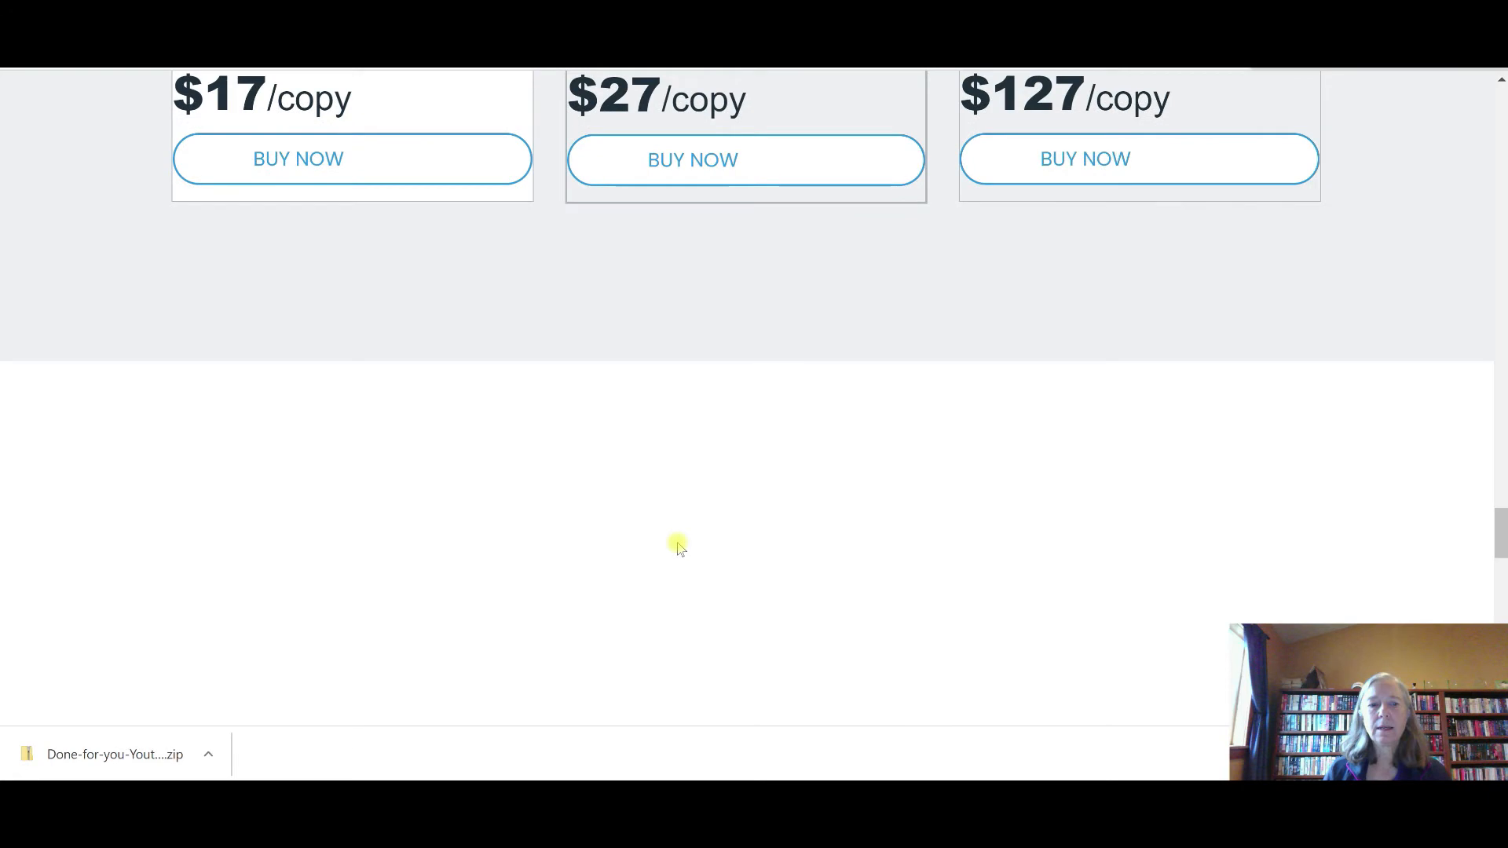
scroll(676, 542, "up", 6)
scroll(678, 488, "up", 18)
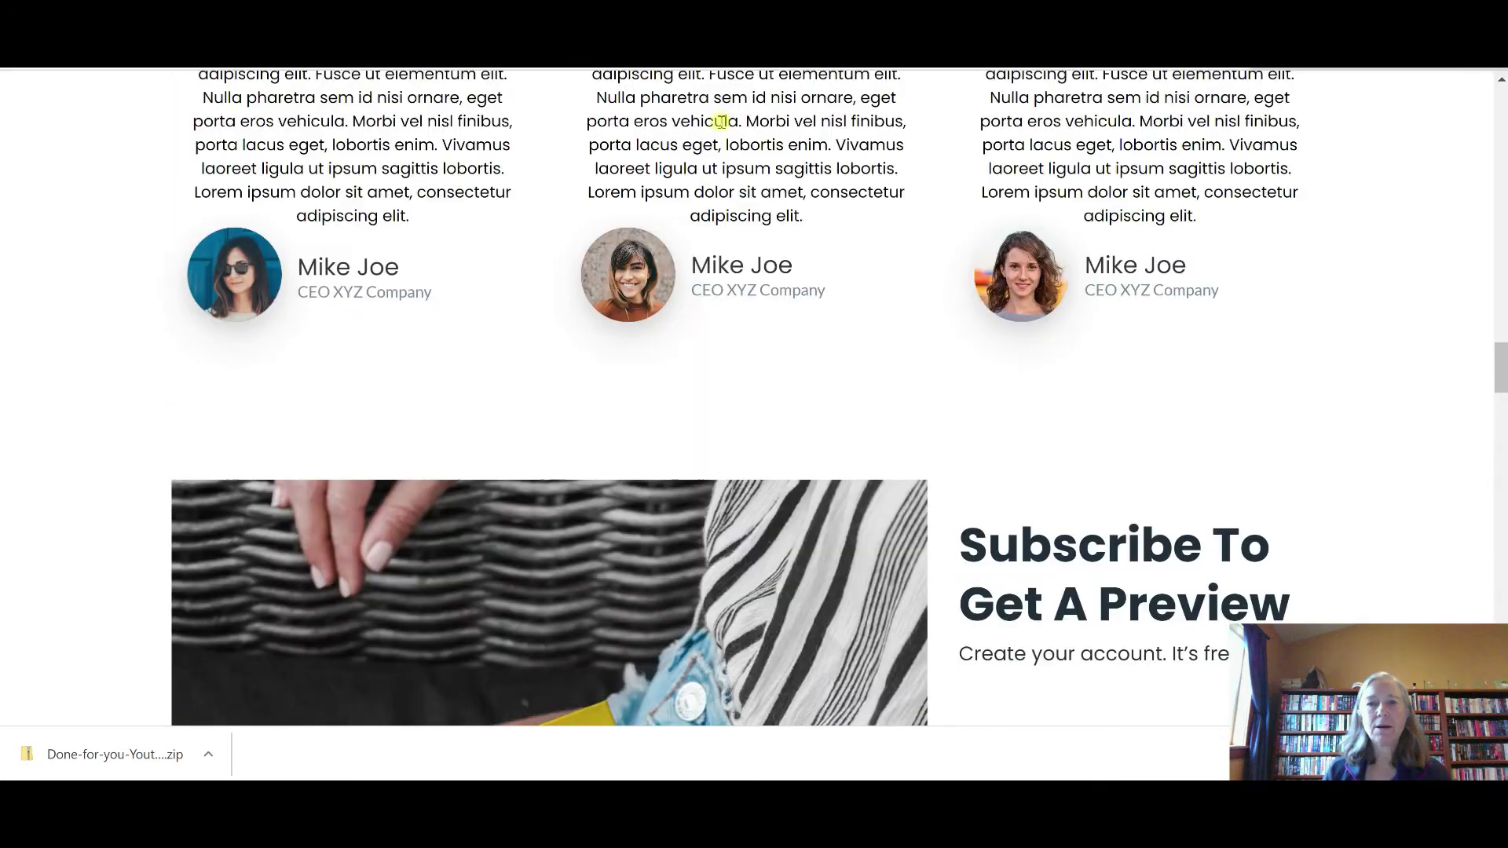
left_click(621, 16)
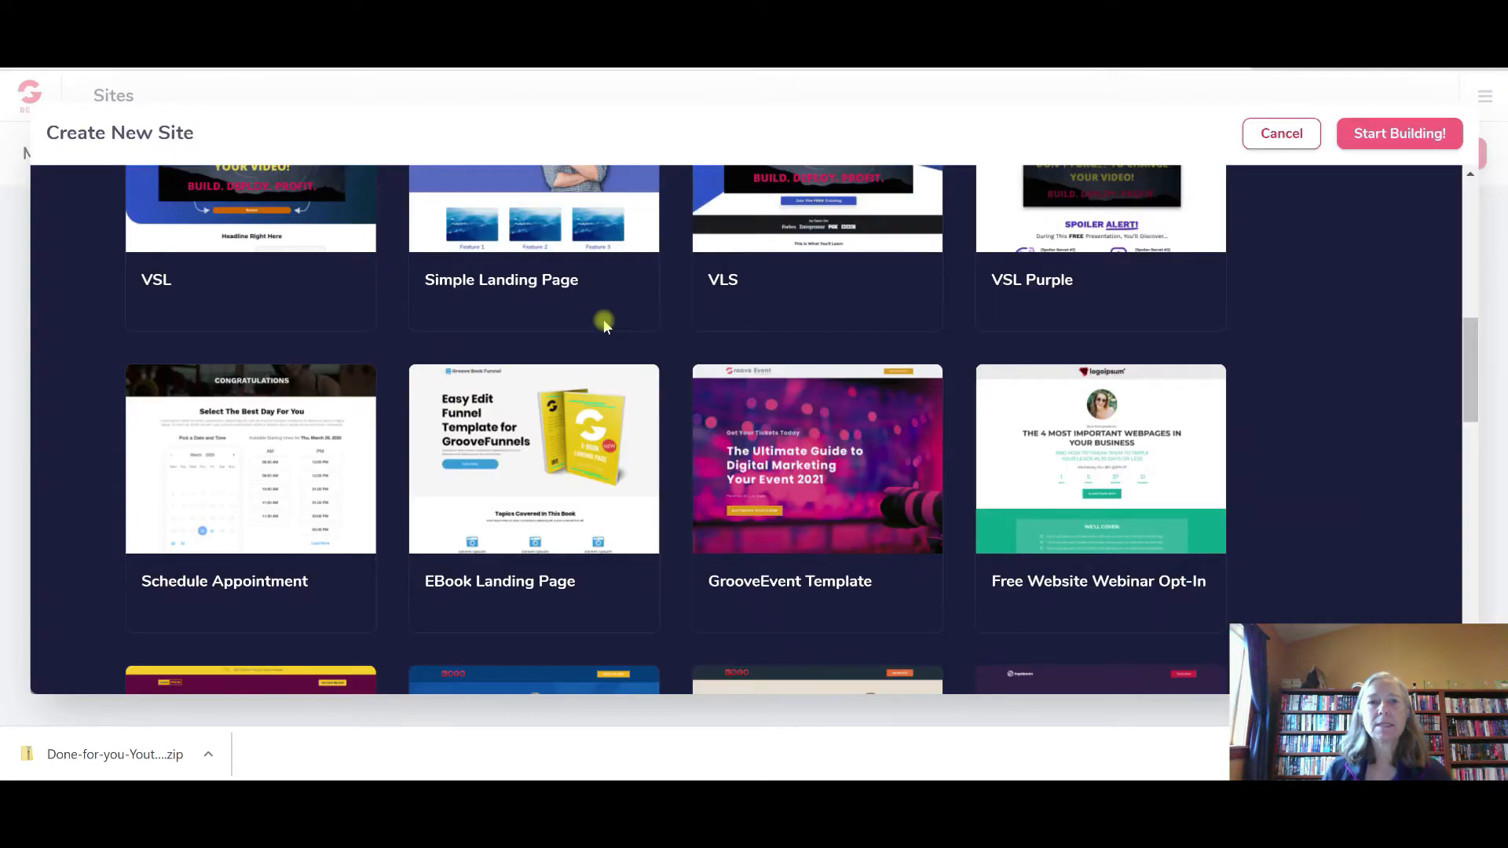
Select the EBook Landing Page template, name the new site Demo1 and start building it
scroll(602, 307, "up", 4)
scroll(603, 306, "up", 3)
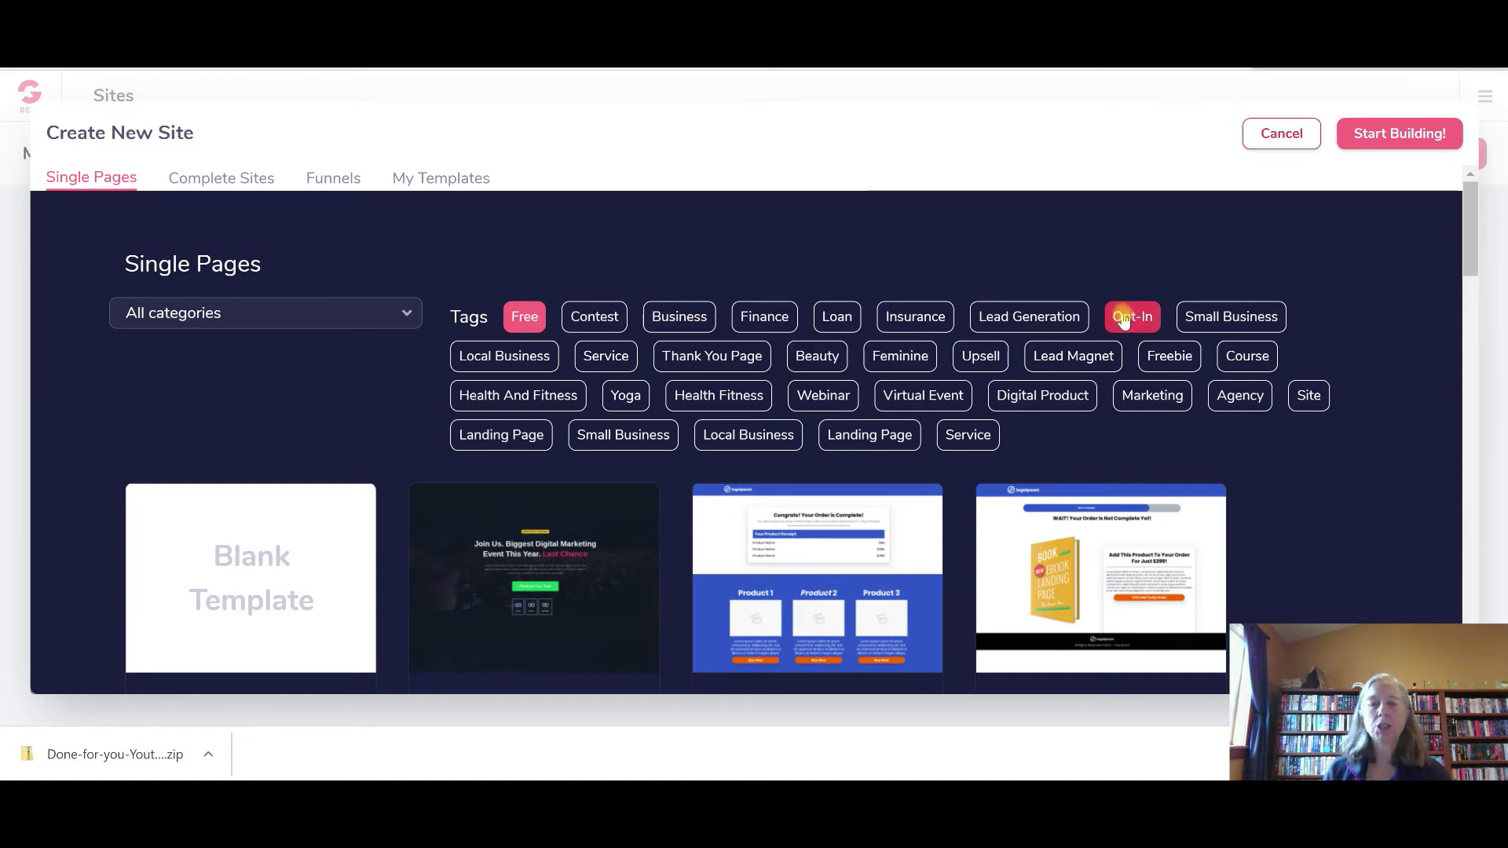
scroll(1128, 318, "down", 5)
mouse_move(244, 389)
scroll(579, 505, "down", 3)
mouse_move(554, 404)
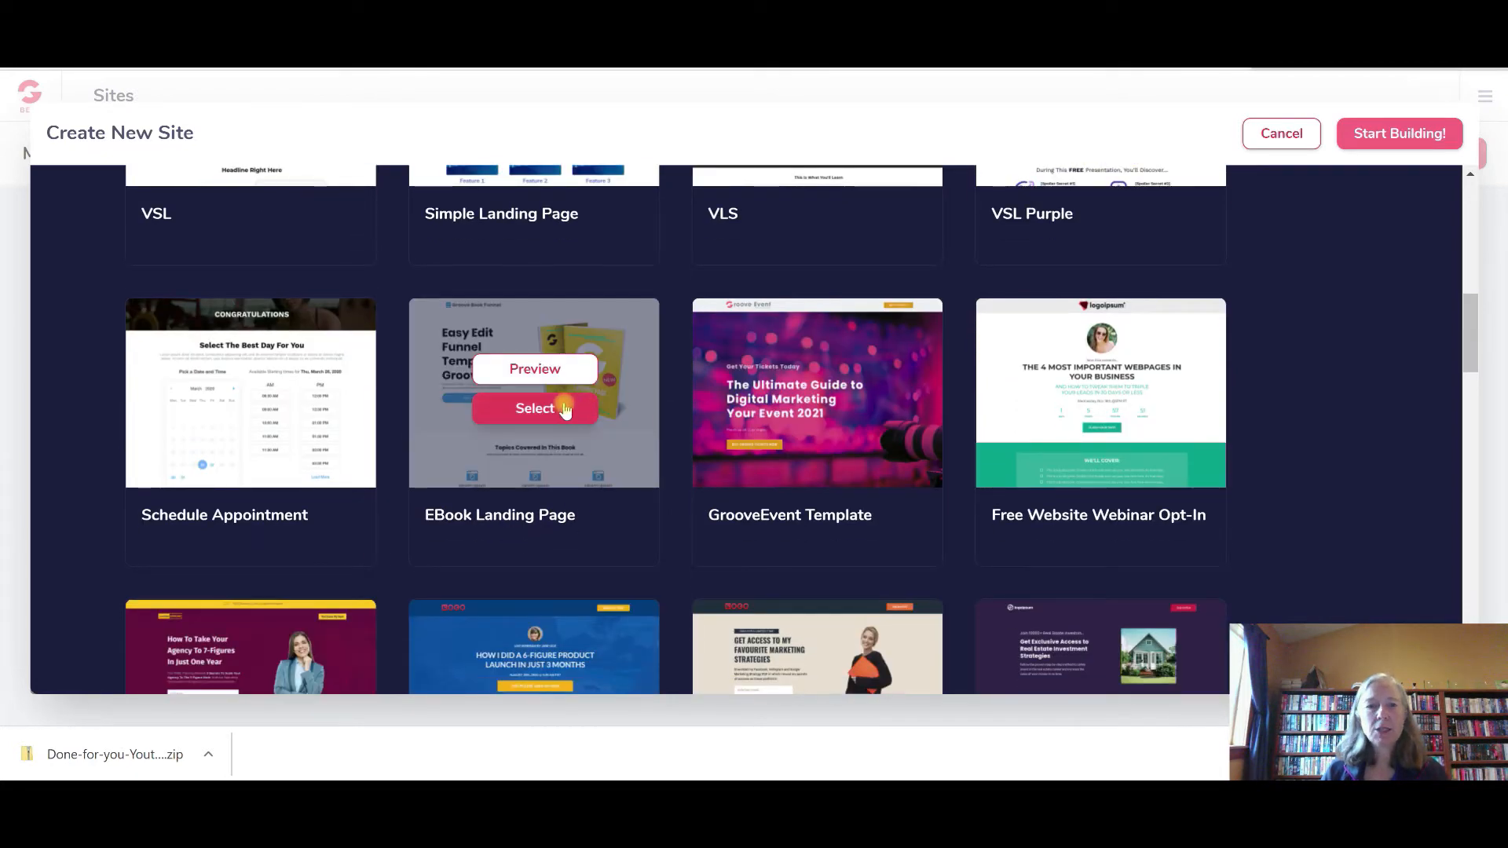
left_click(516, 409)
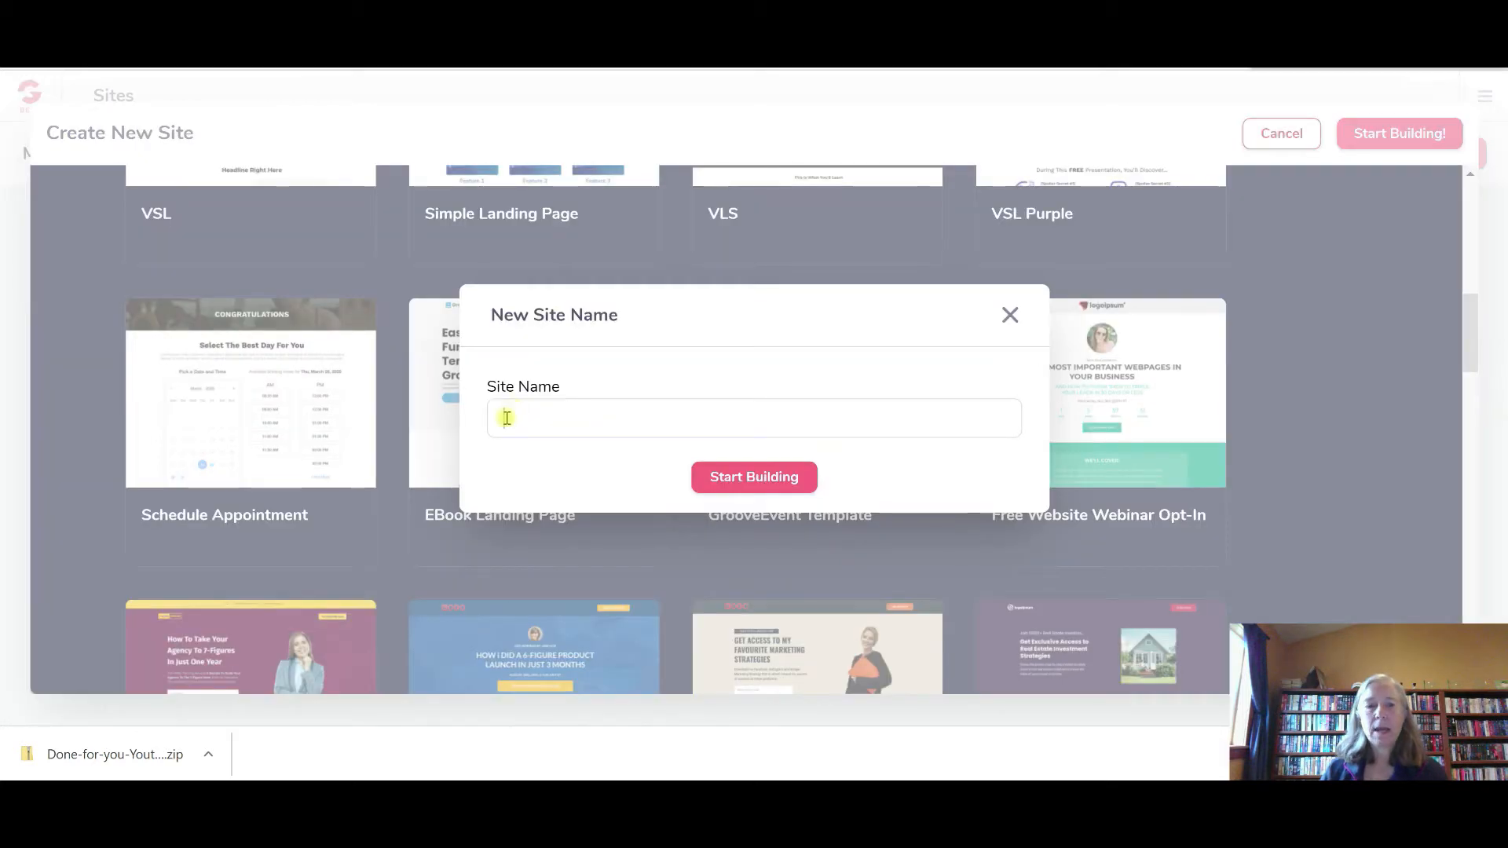
type("Demo1")
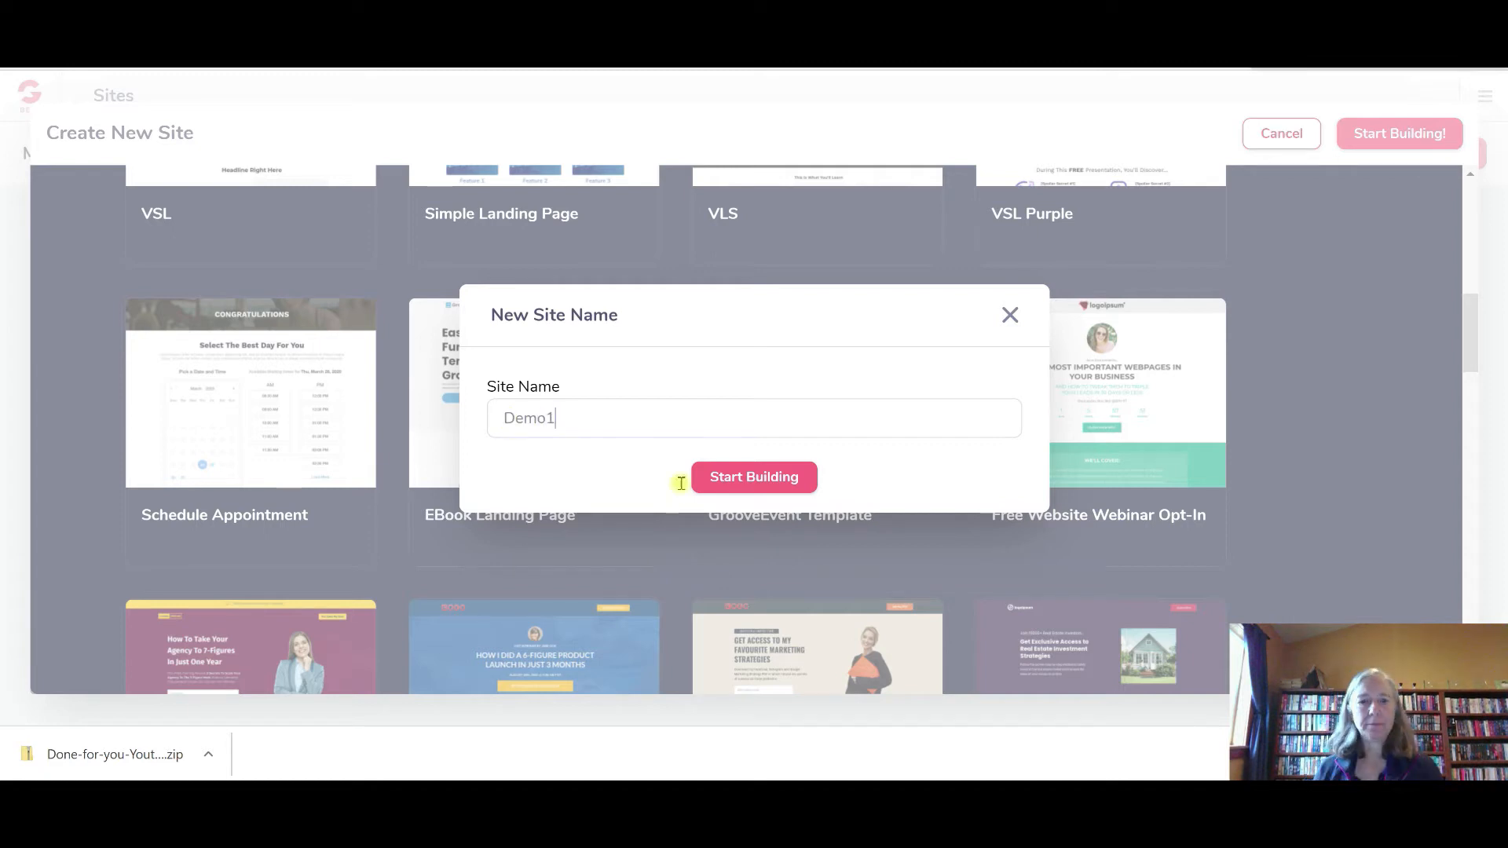
left_click(734, 476)
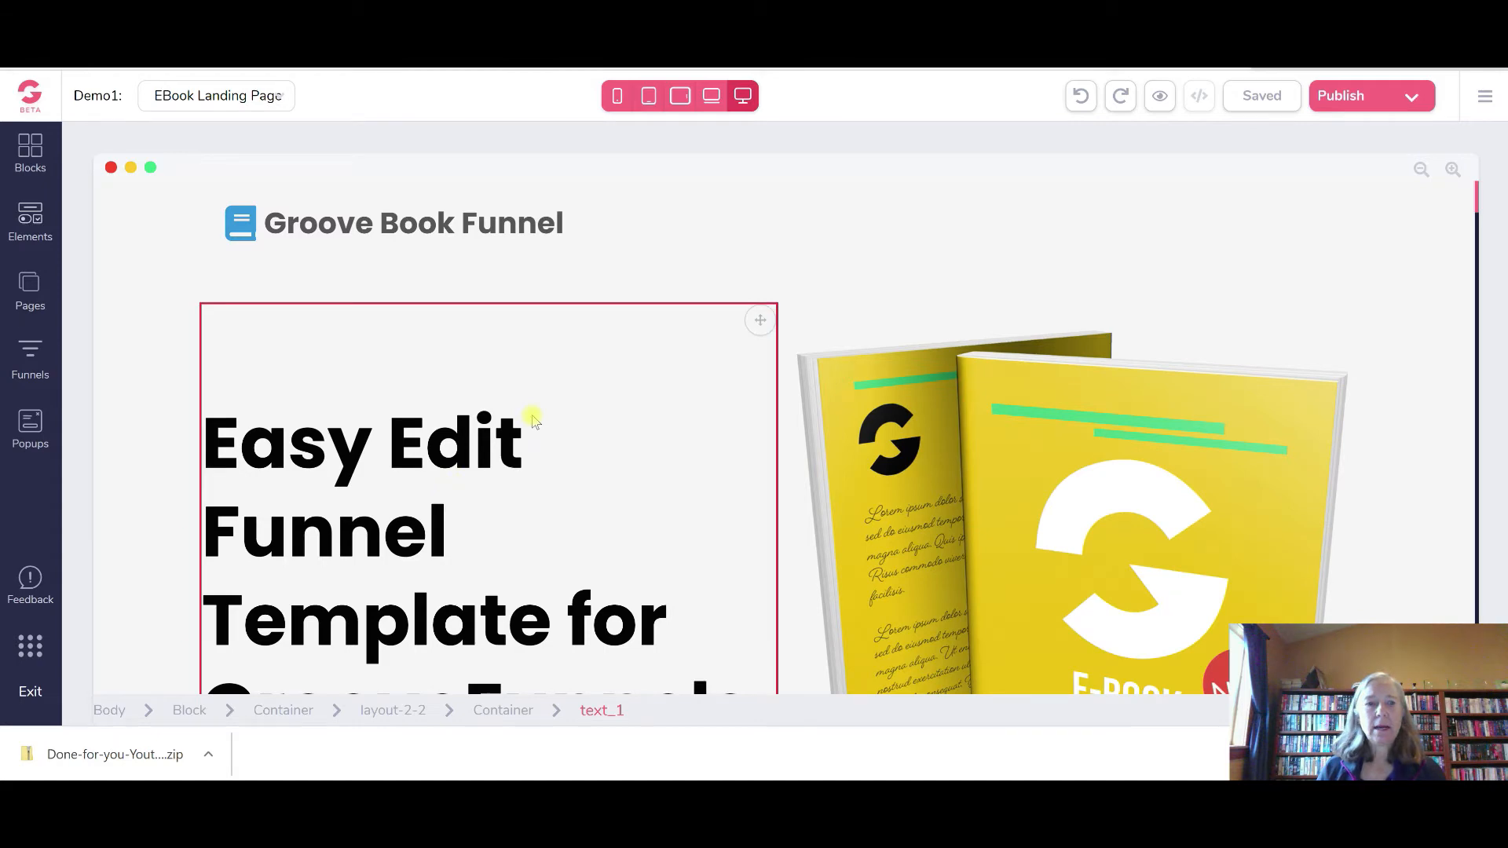
Inspect the settings of the page's header container, main headline and book image, and look over the section below them
scroll(664, 446, "down", 3)
scroll(684, 449, "up", 3)
left_click(488, 232)
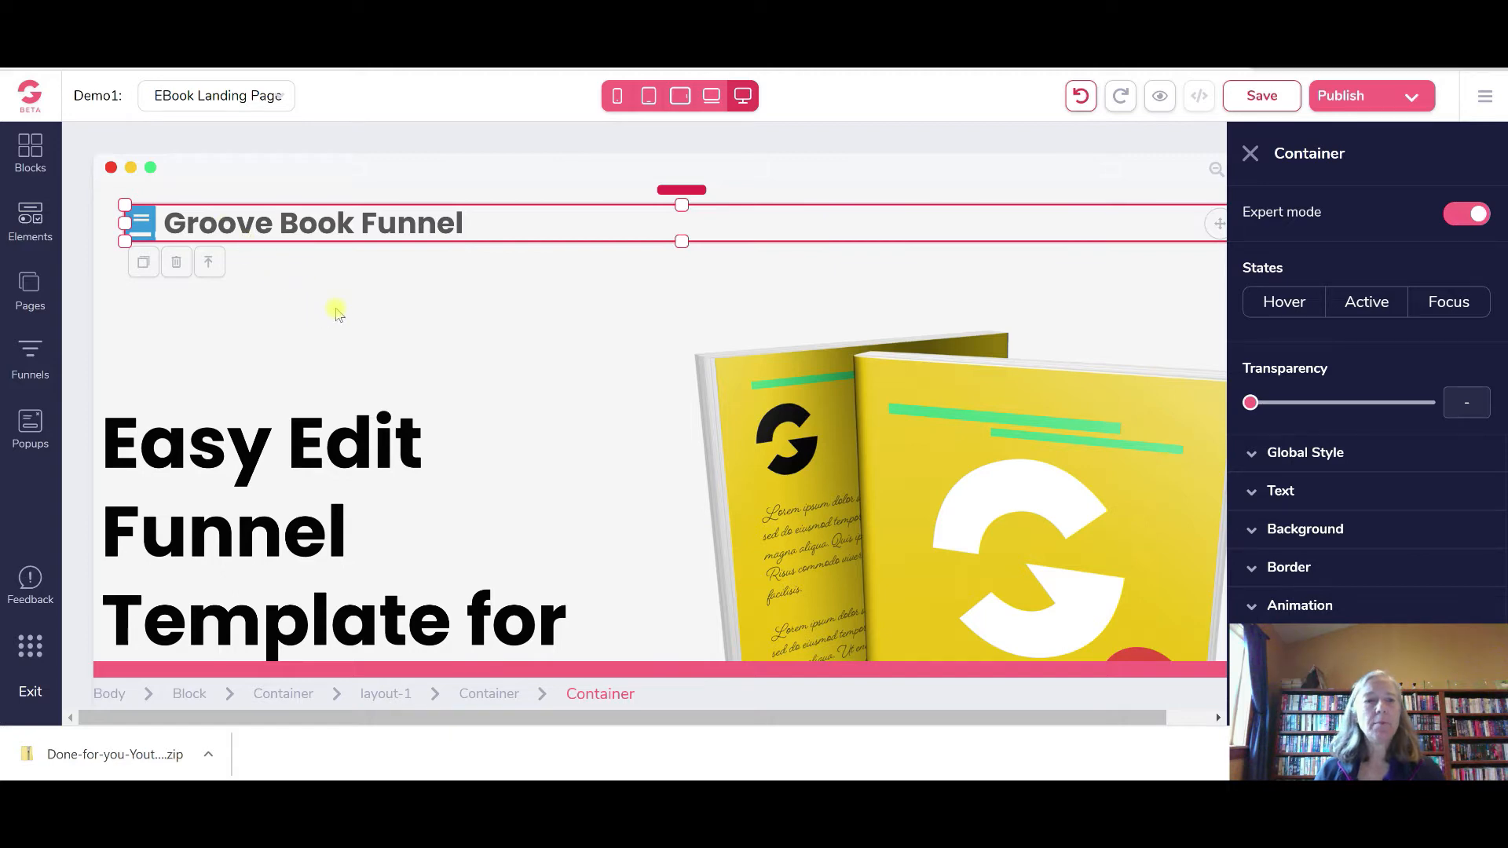
left_click(337, 313)
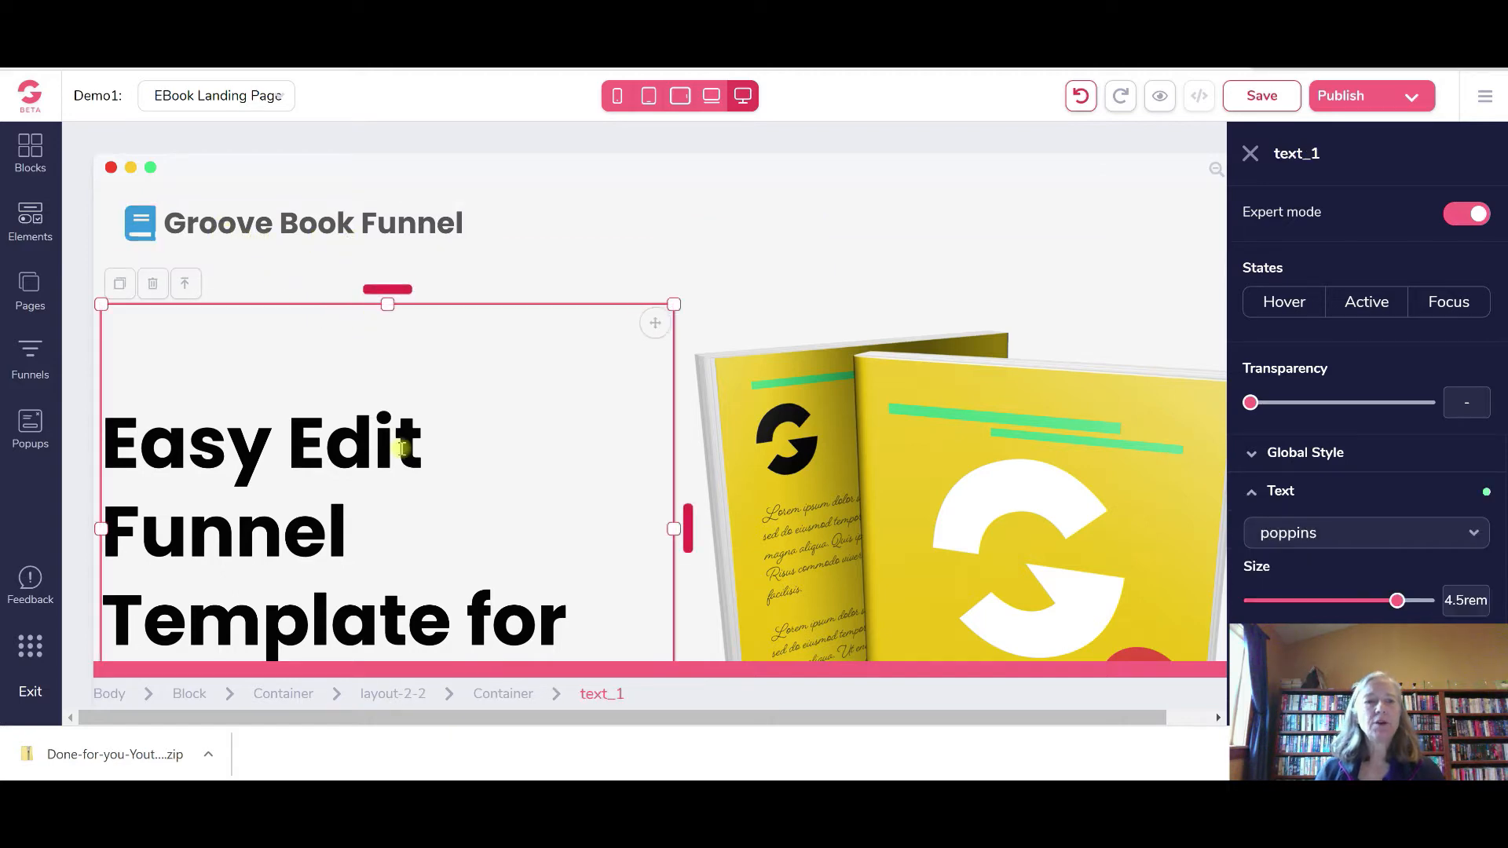
scroll(402, 450, "down", 3)
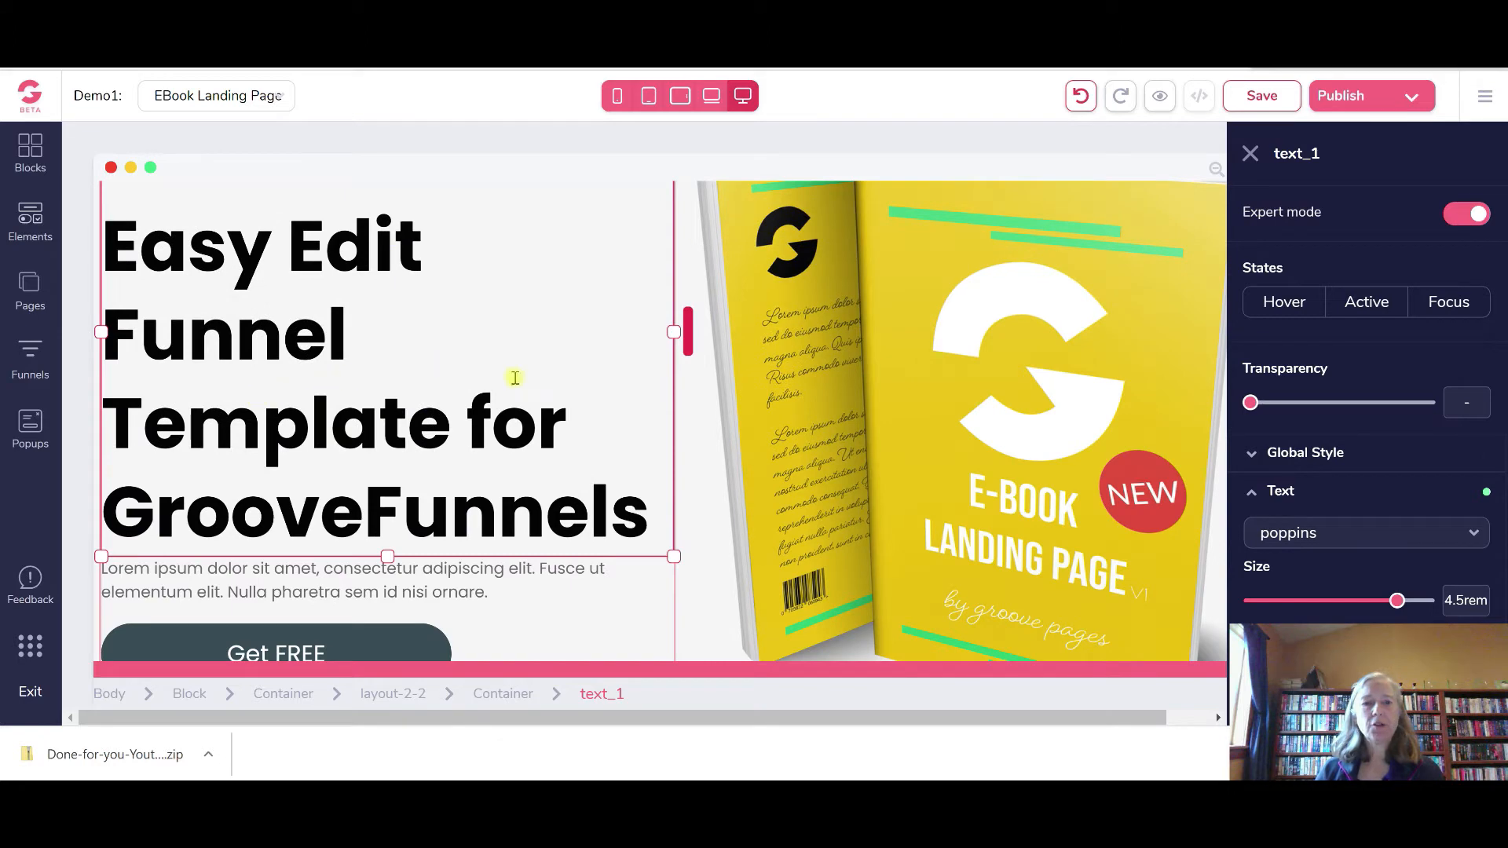
left_click(903, 414)
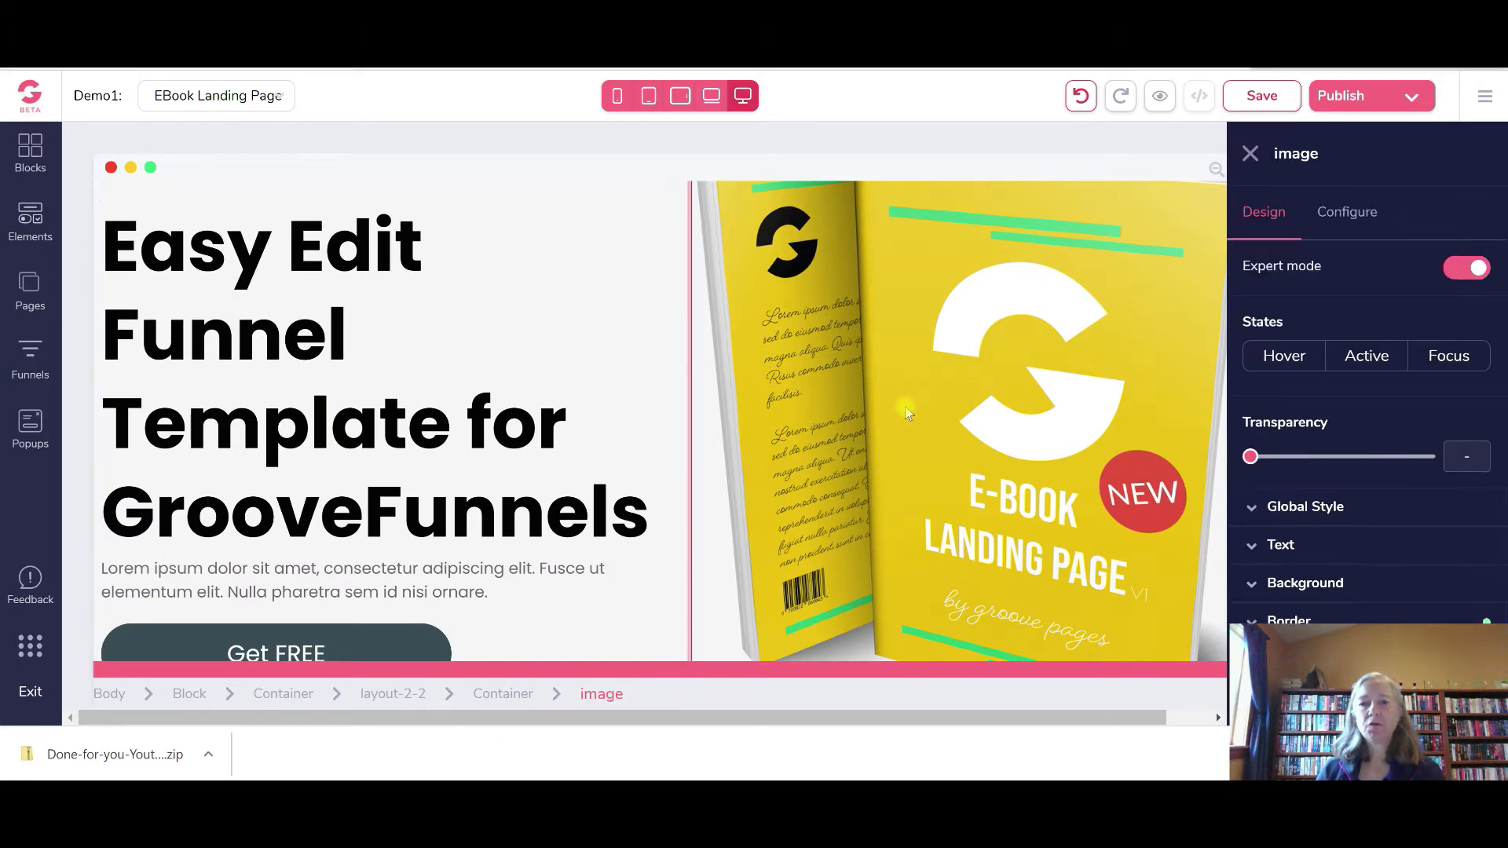
scroll(872, 416, "down", 5)
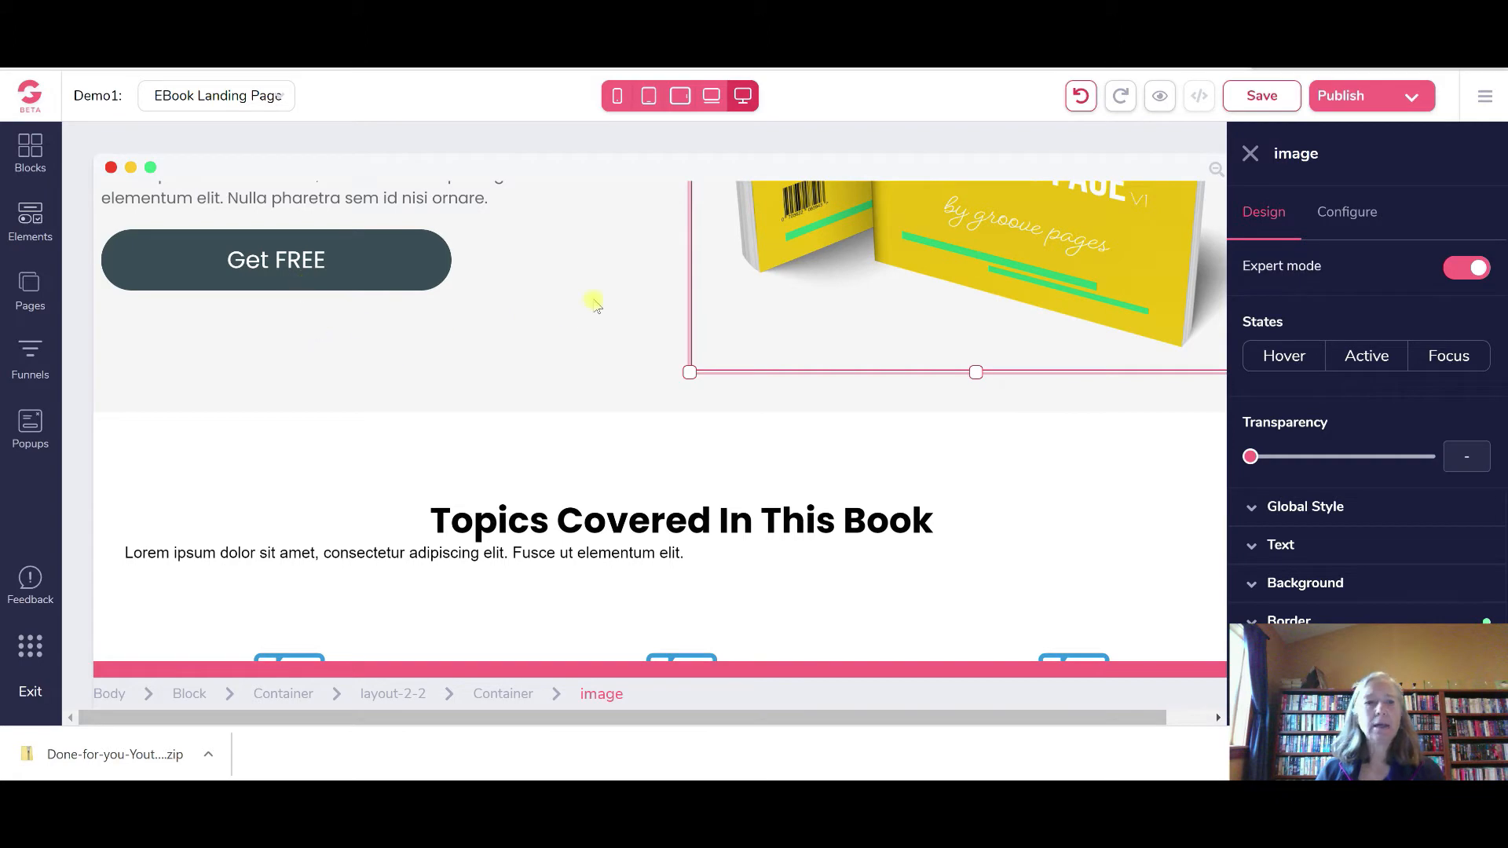
scroll(548, 314, "up", 4)
scroll(522, 266, "up", 3)
scroll(525, 268, "down", 5)
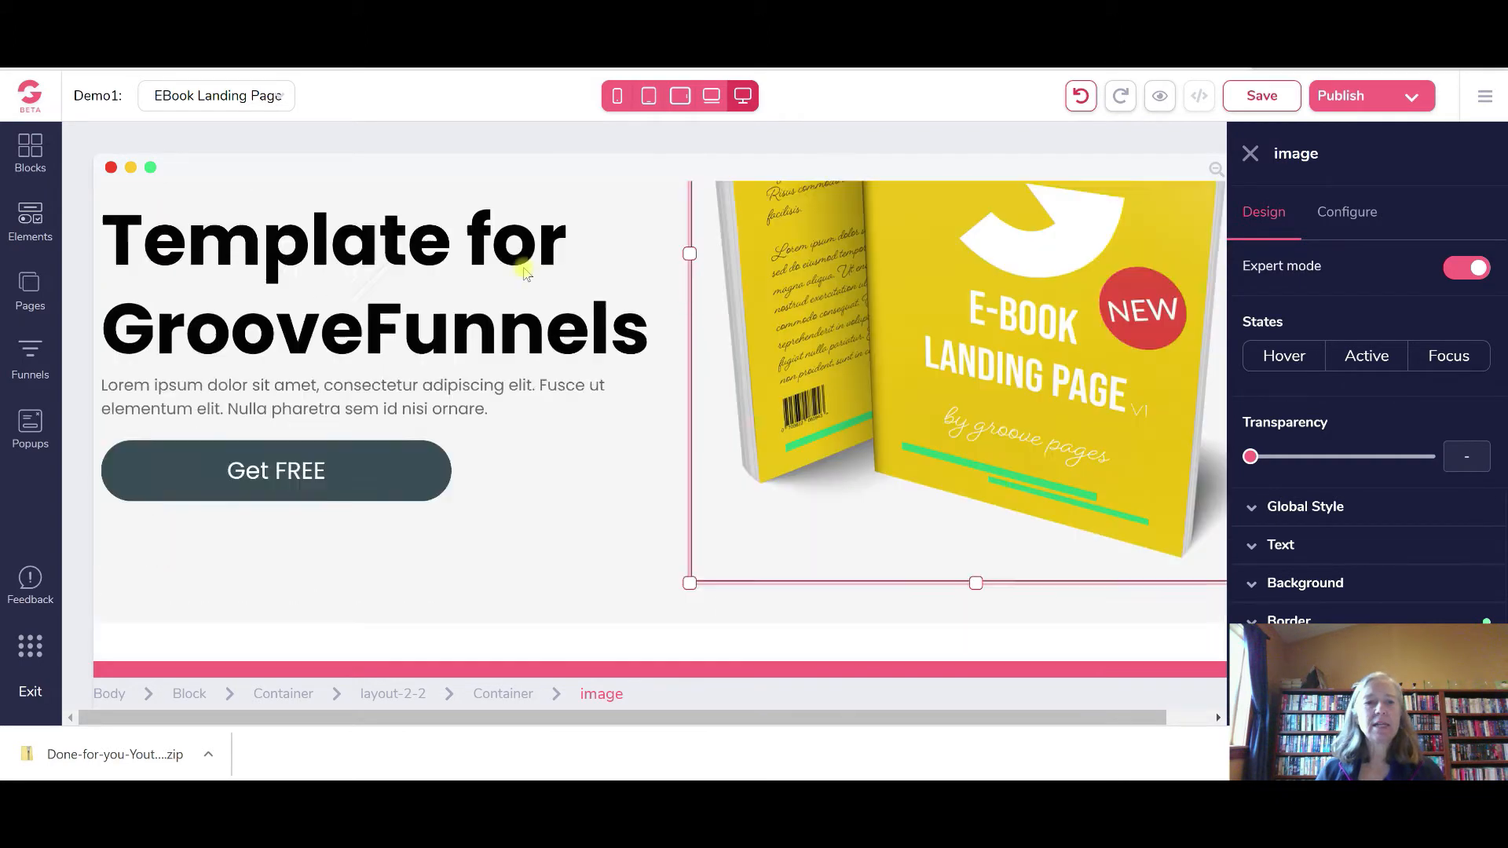
scroll(525, 268, "down", 5)
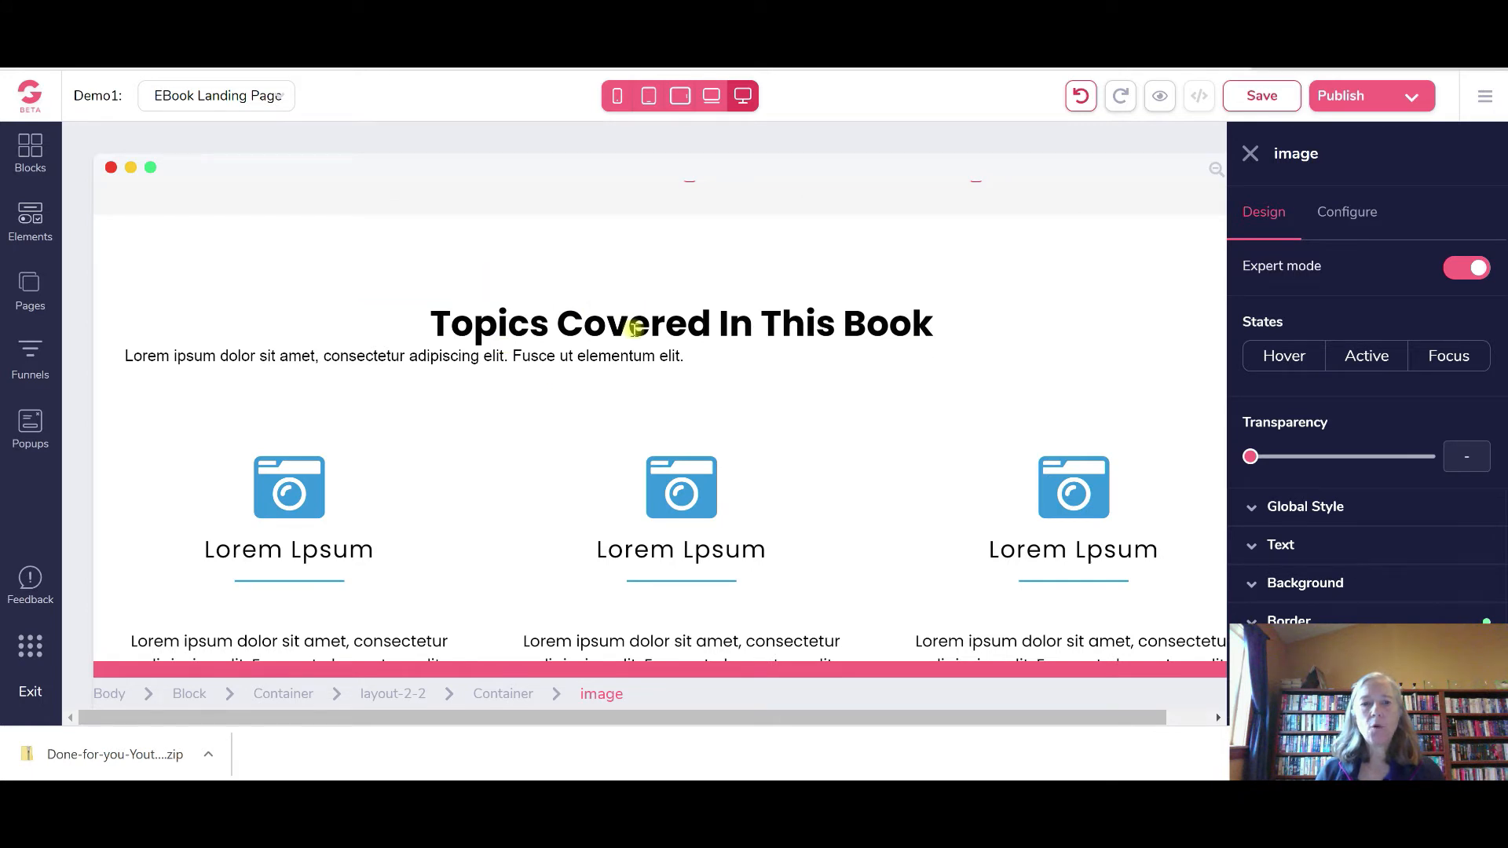
Delete the "Topics Covered In This Book" heading from the topics section and confirm the removal
left_click(634, 328)
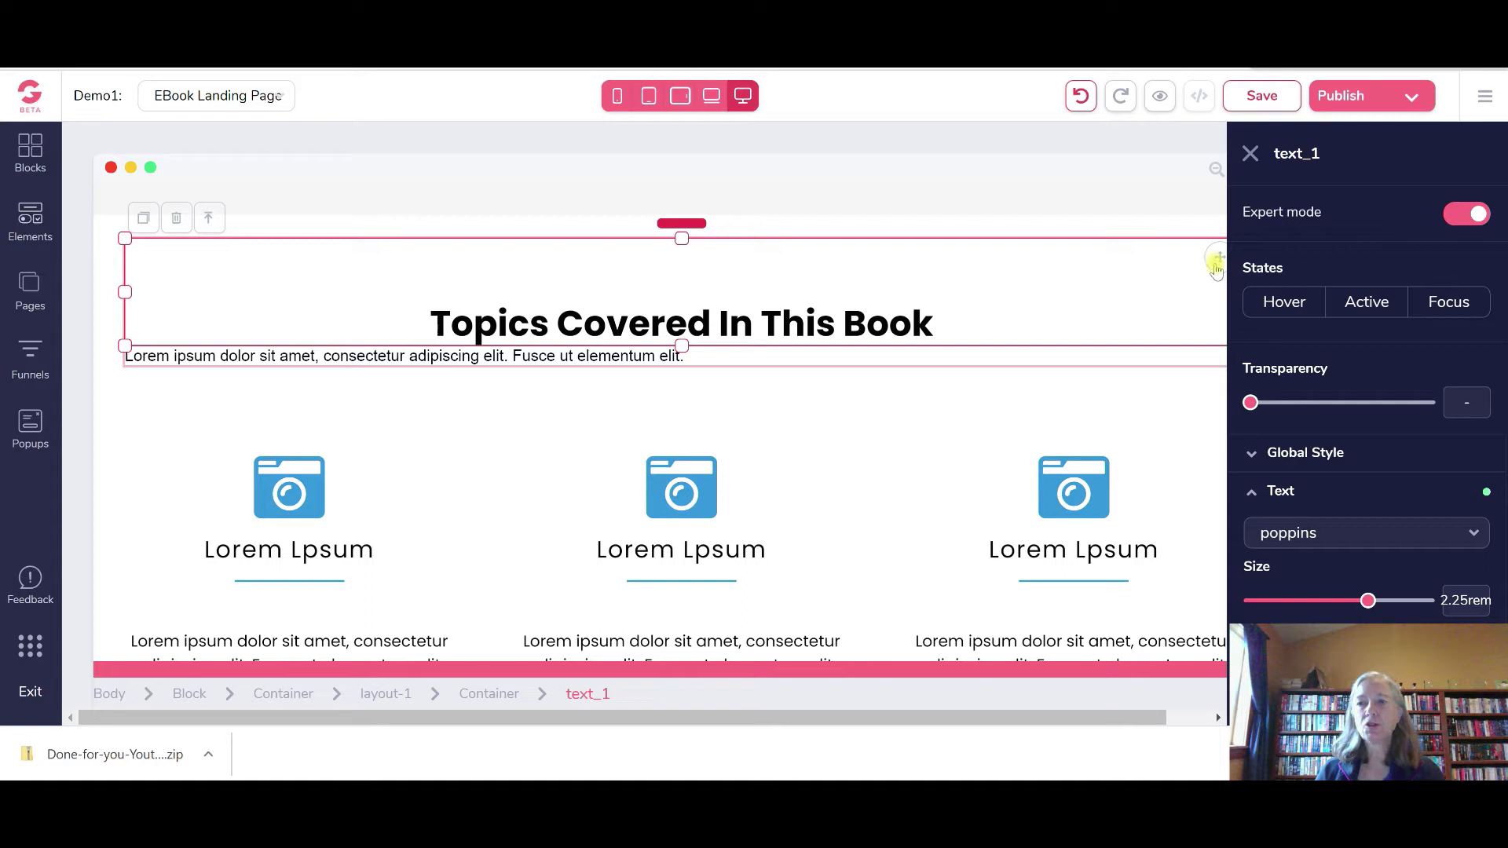
left_click(1250, 154)
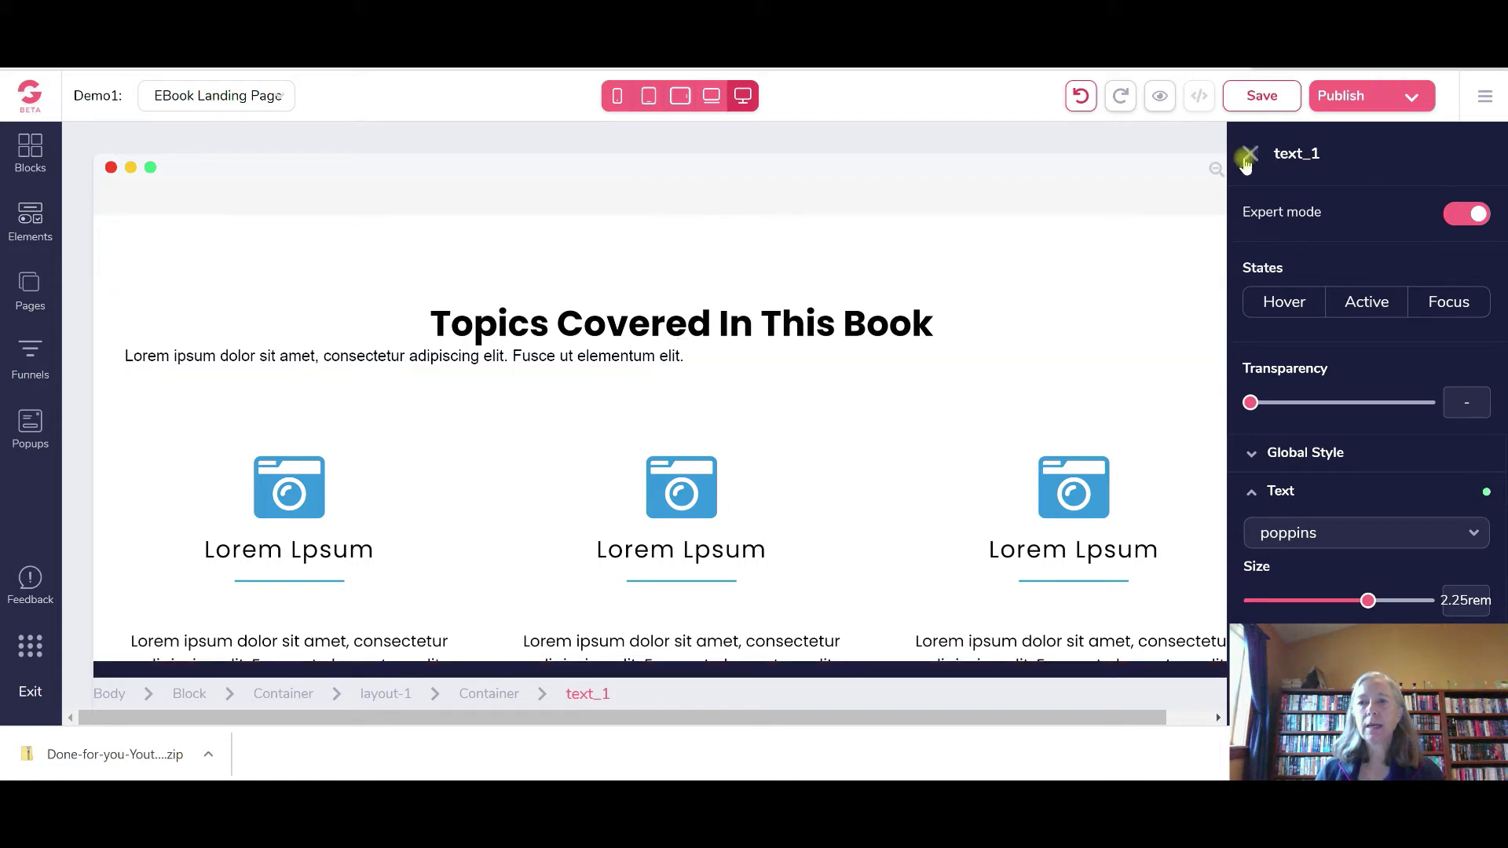
left_click(798, 322)
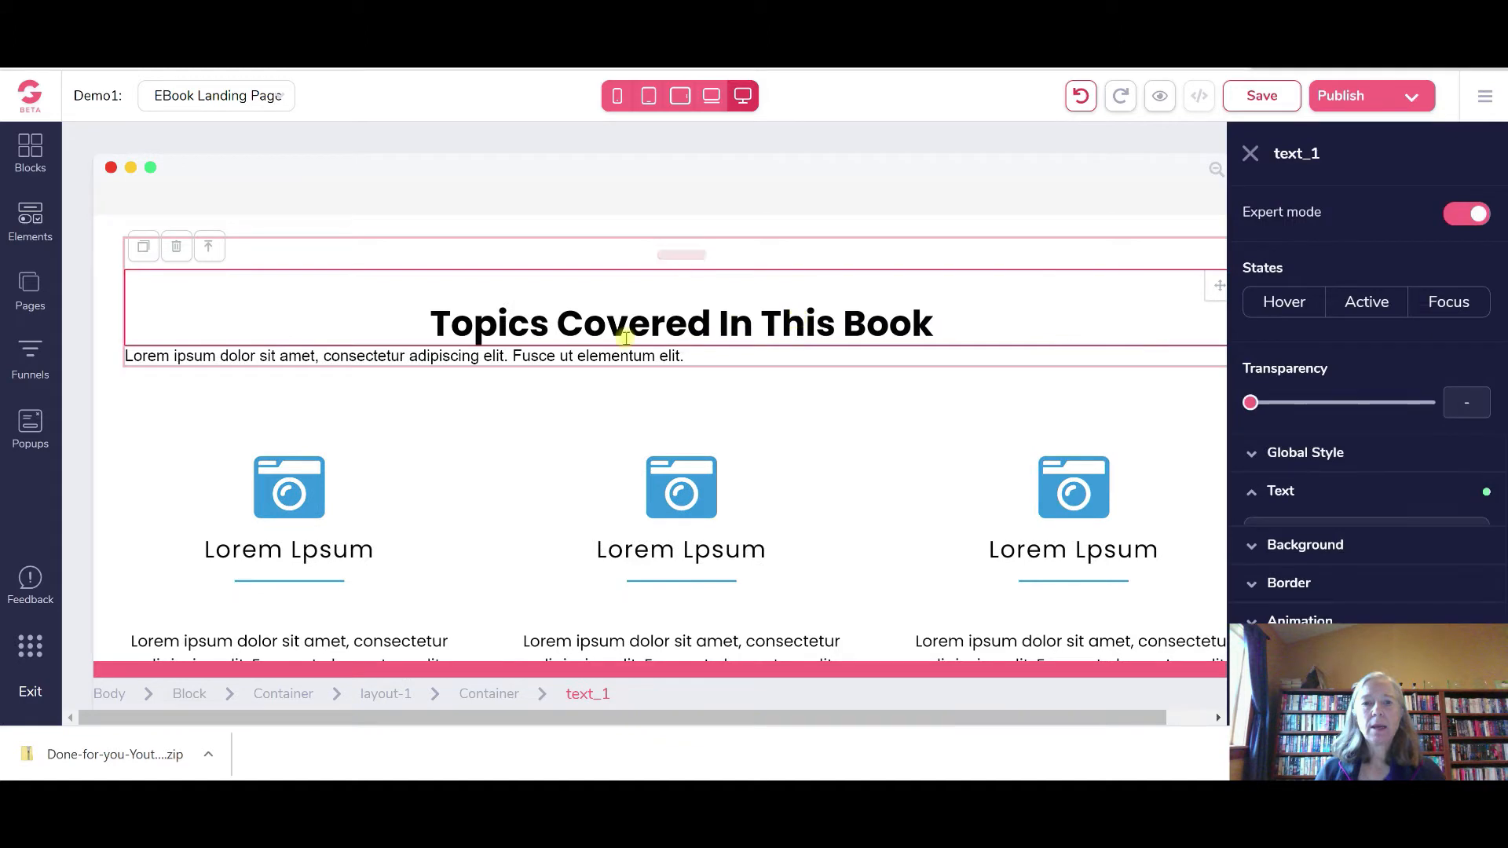
left_click(176, 246)
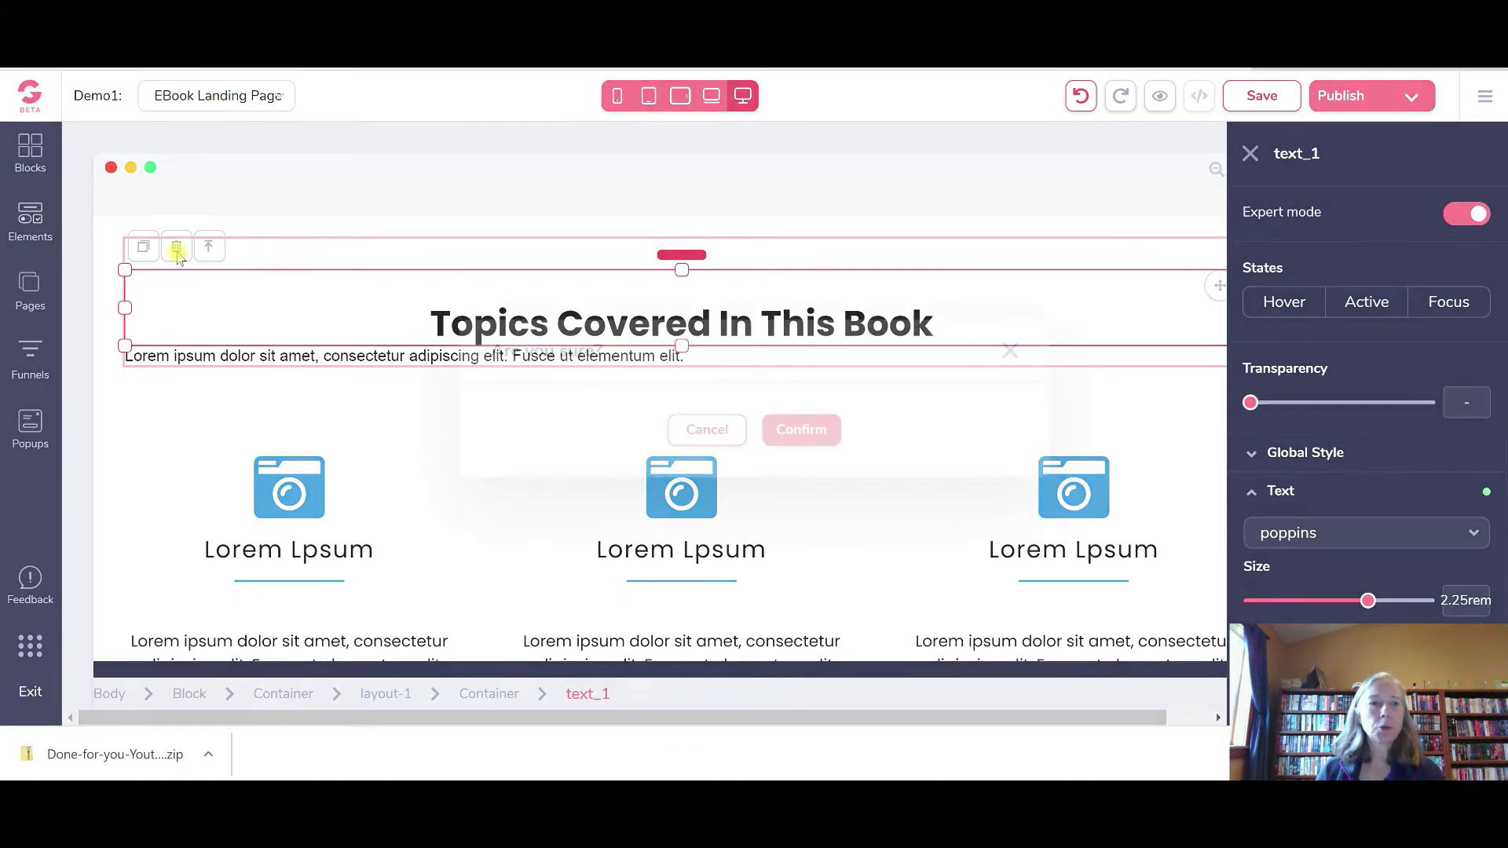
left_click(818, 436)
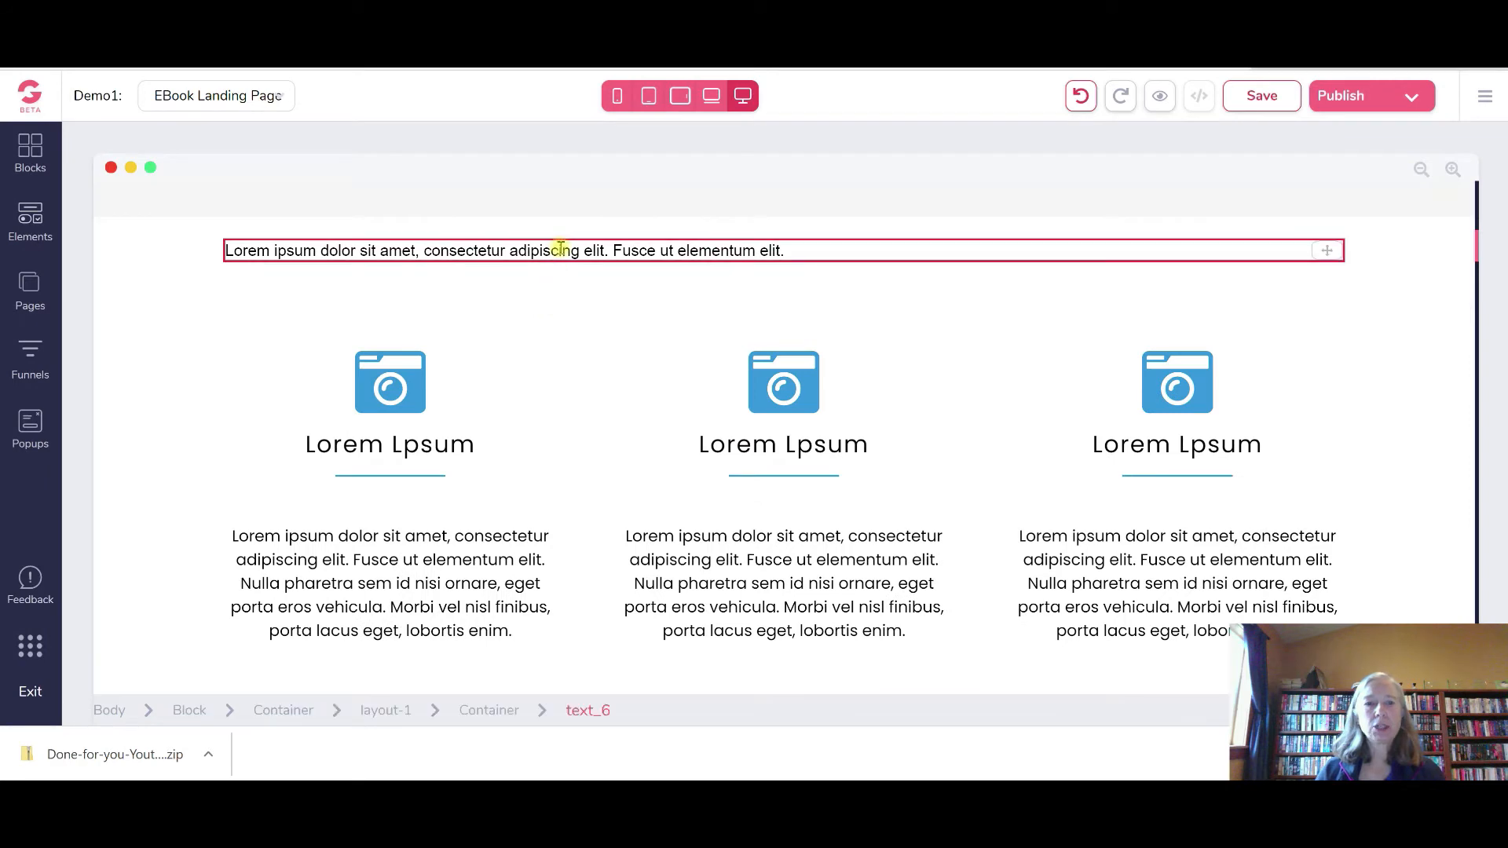
Delete the line of placeholder text above the three topic icons, leaving its container empty
left_click(1248, 283)
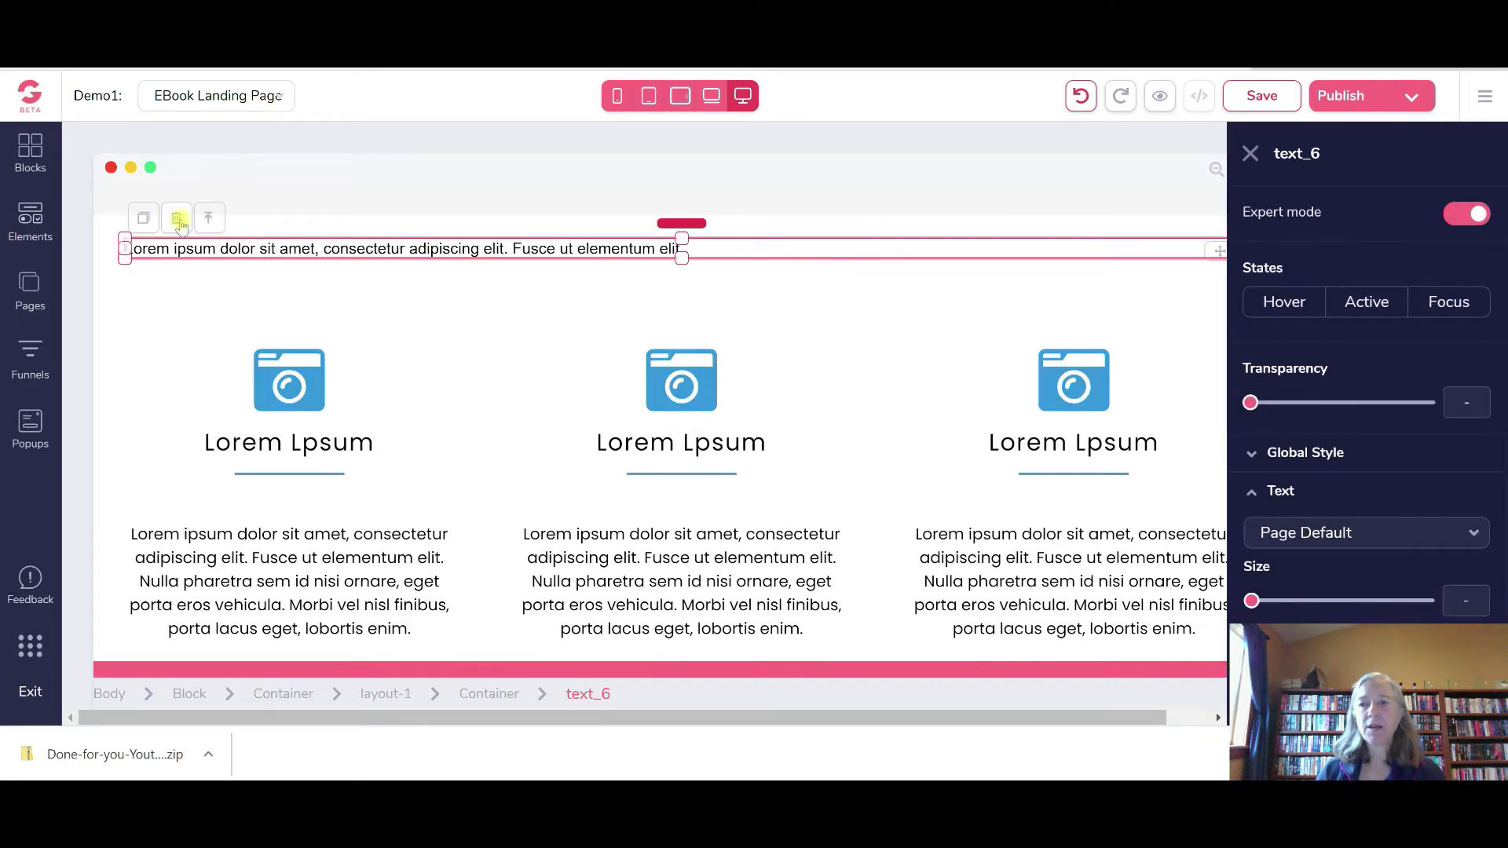
left_click(177, 219)
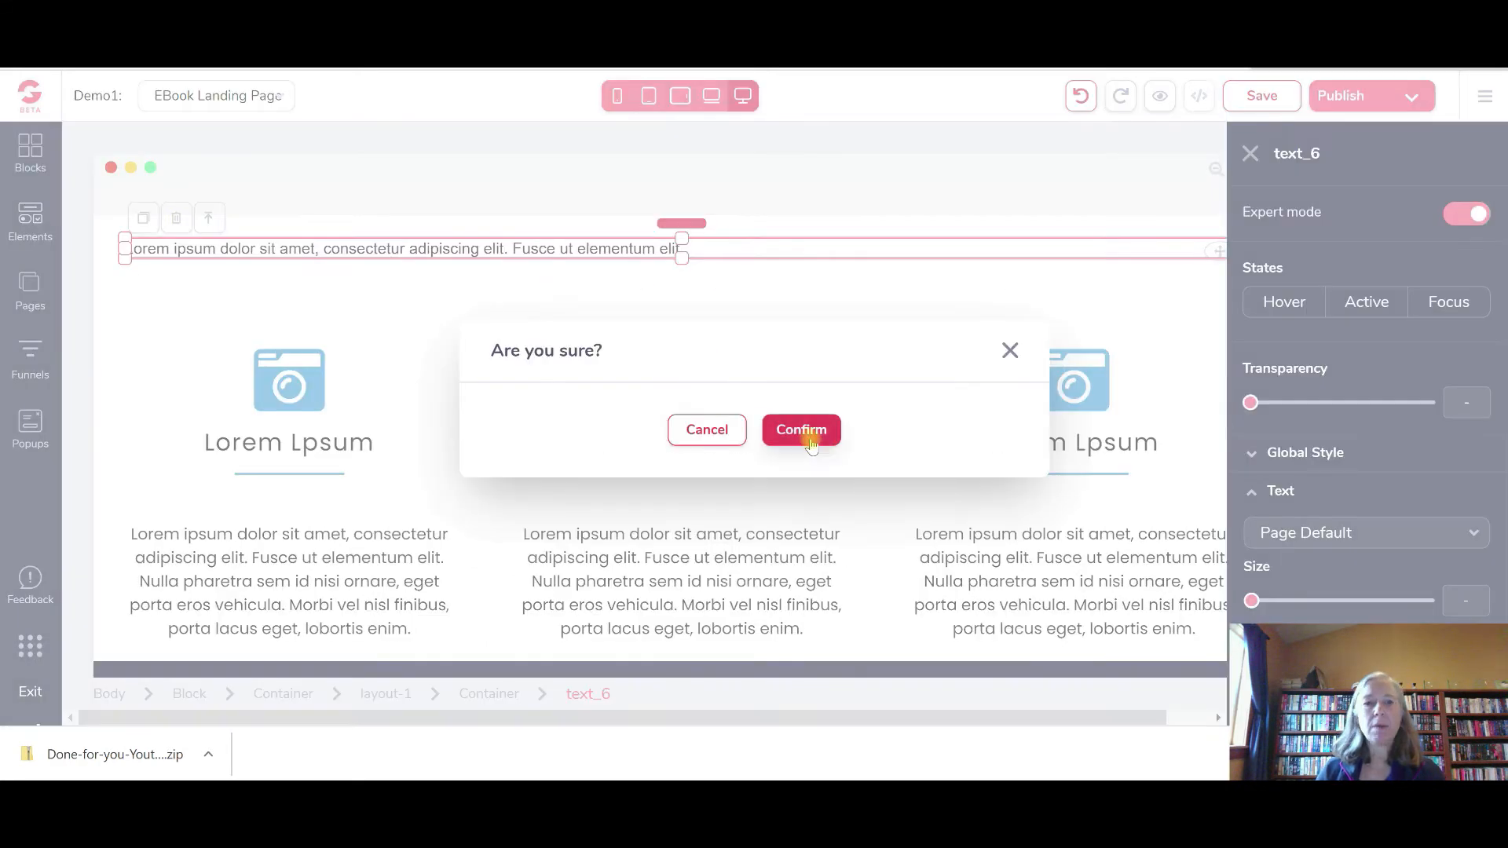
left_click(810, 437)
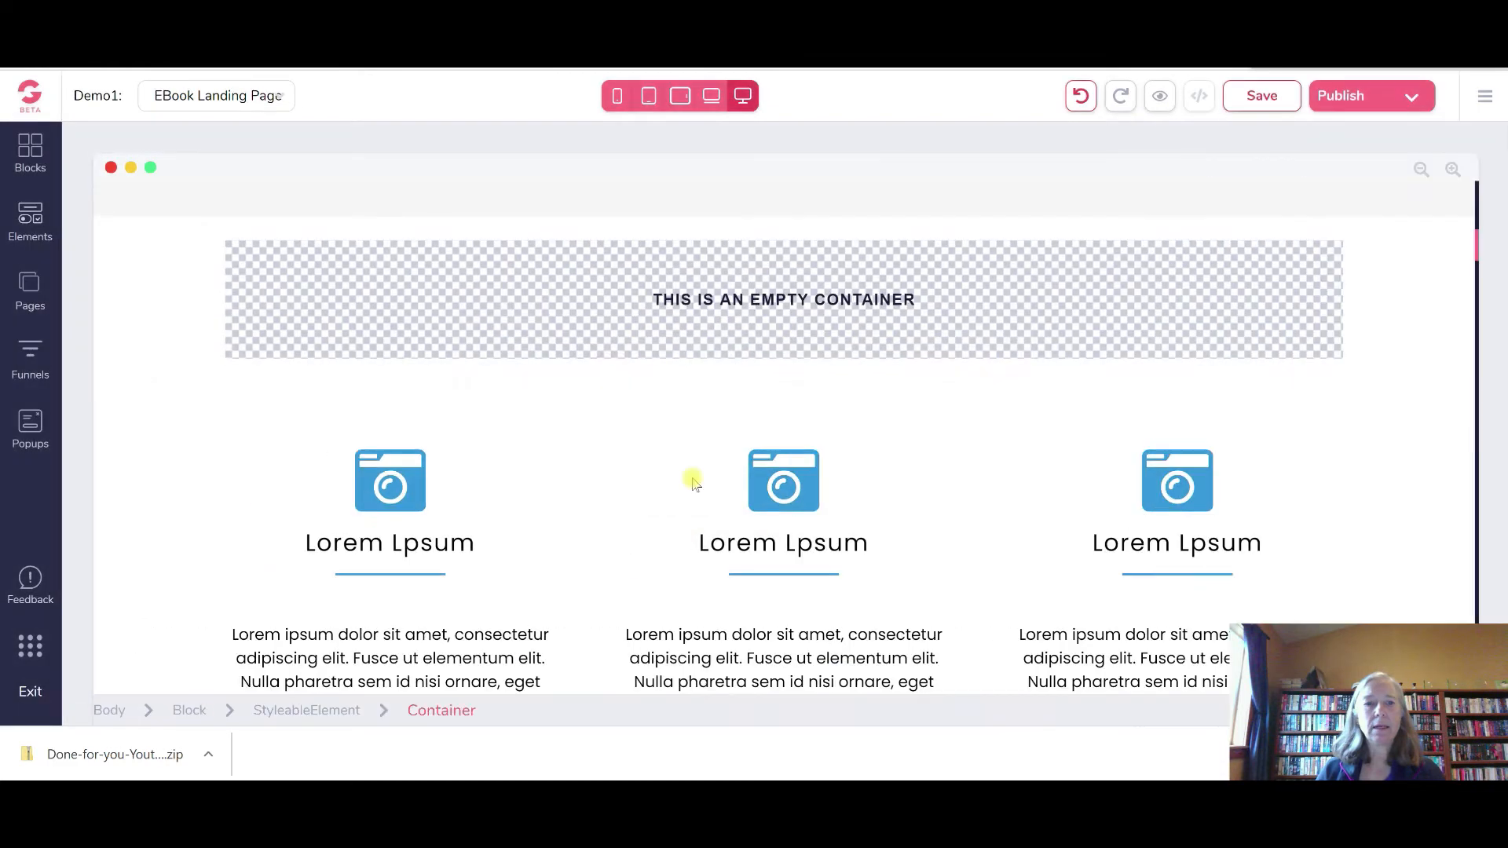
scroll(1019, 242, "up", 1)
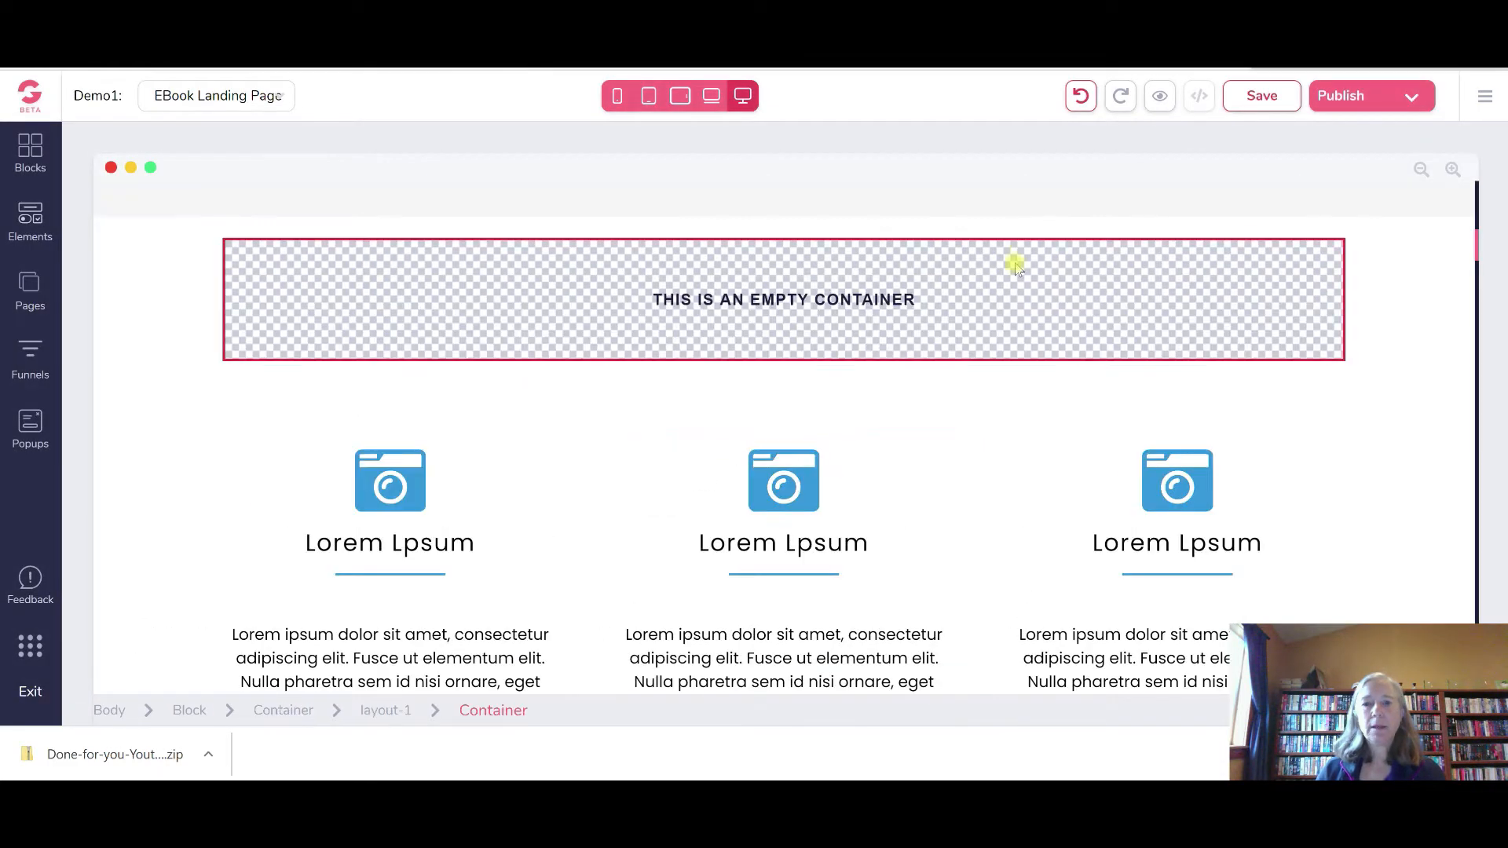
Delete the empty container above the three topic icons and confirm the removal
left_click(1015, 267)
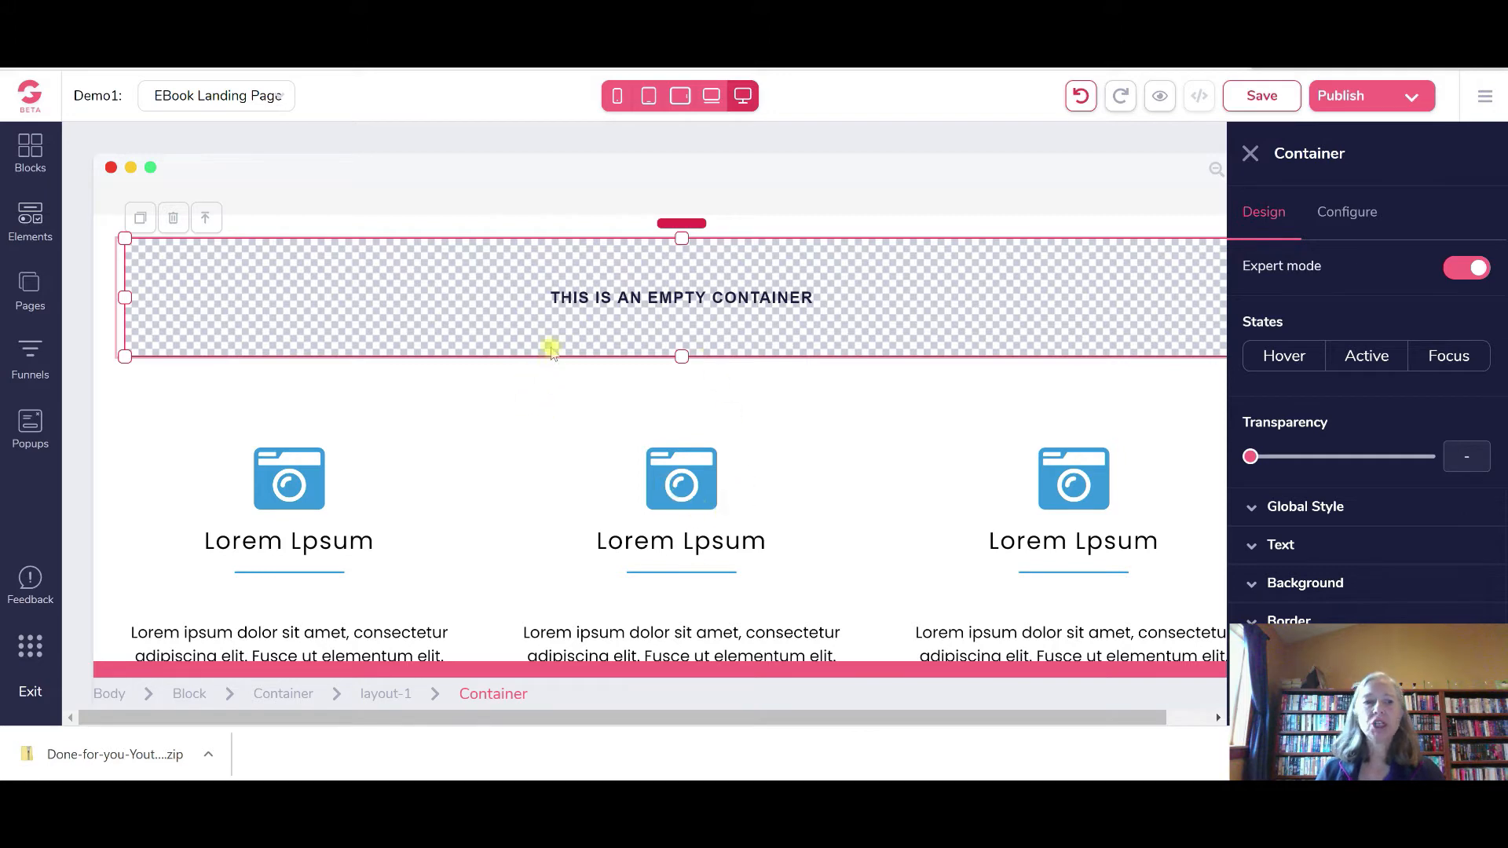
left_click(174, 219)
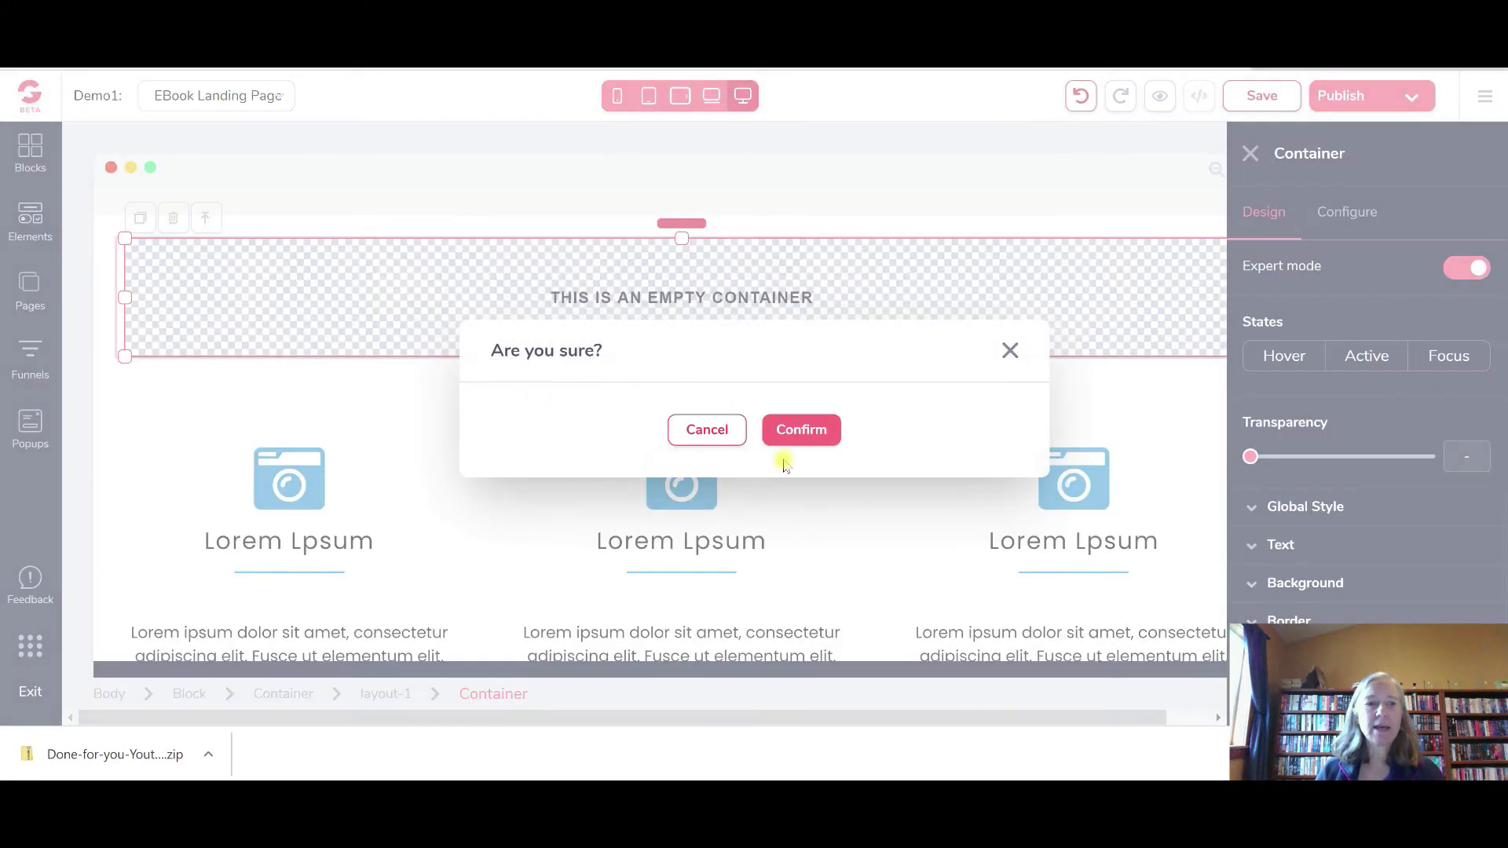
left_click(813, 431)
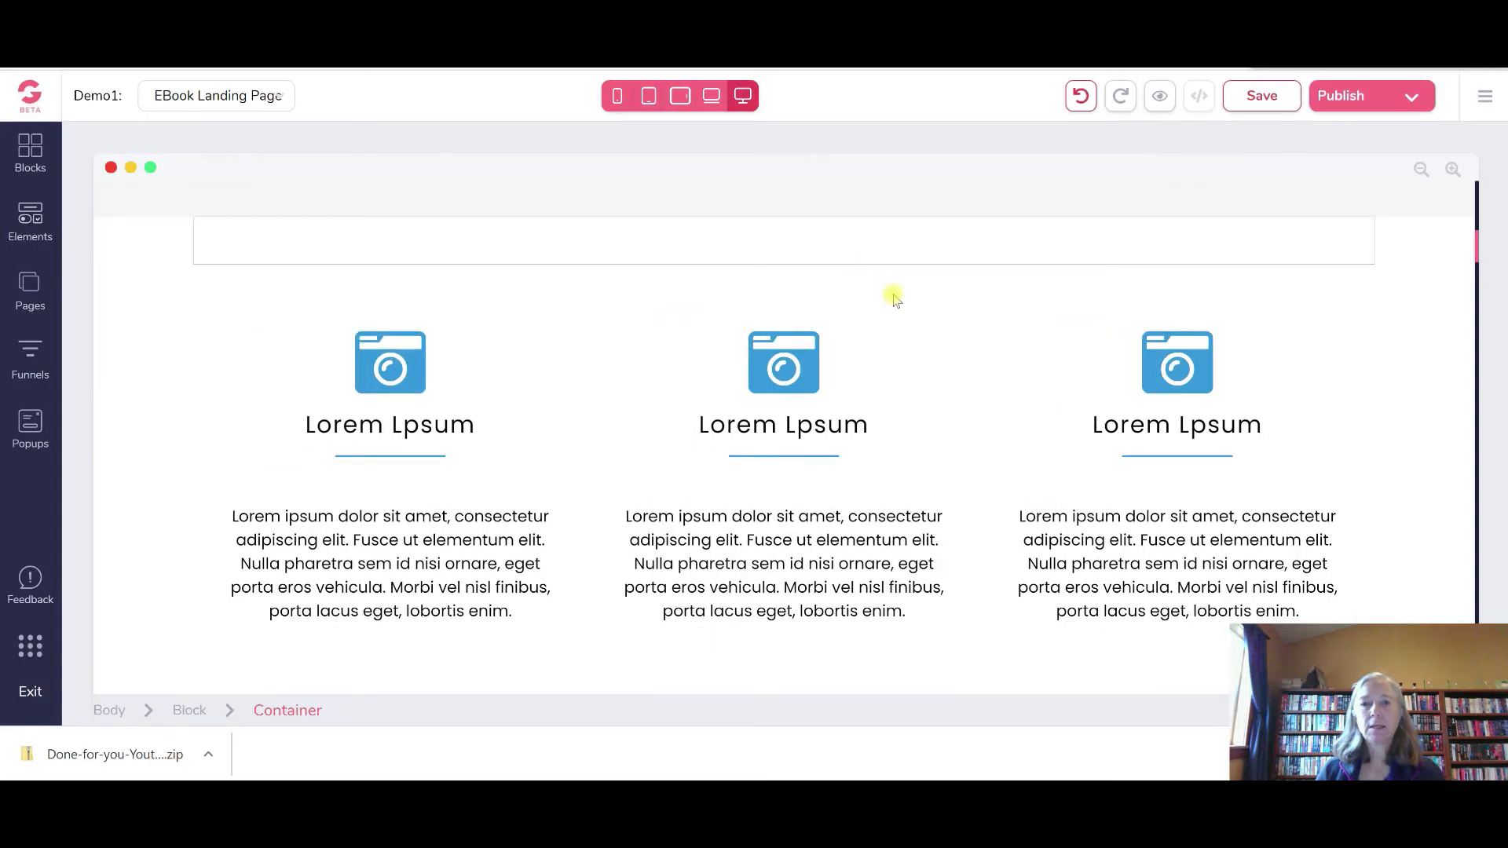
Delete the first block of three camera-icon topics from the topics section and confirm the removal
left_click(892, 296)
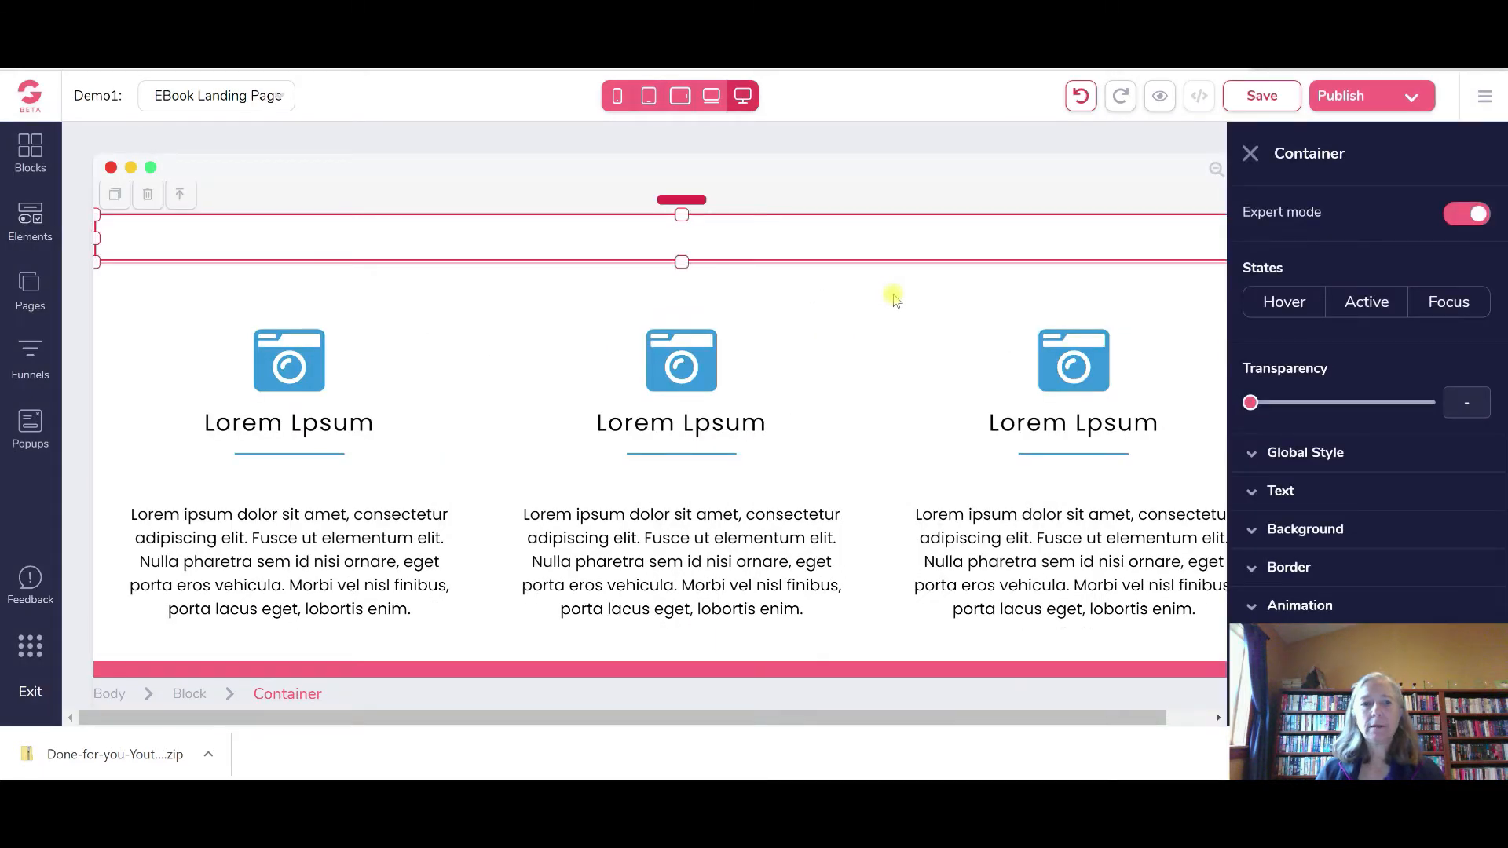
left_click(892, 308)
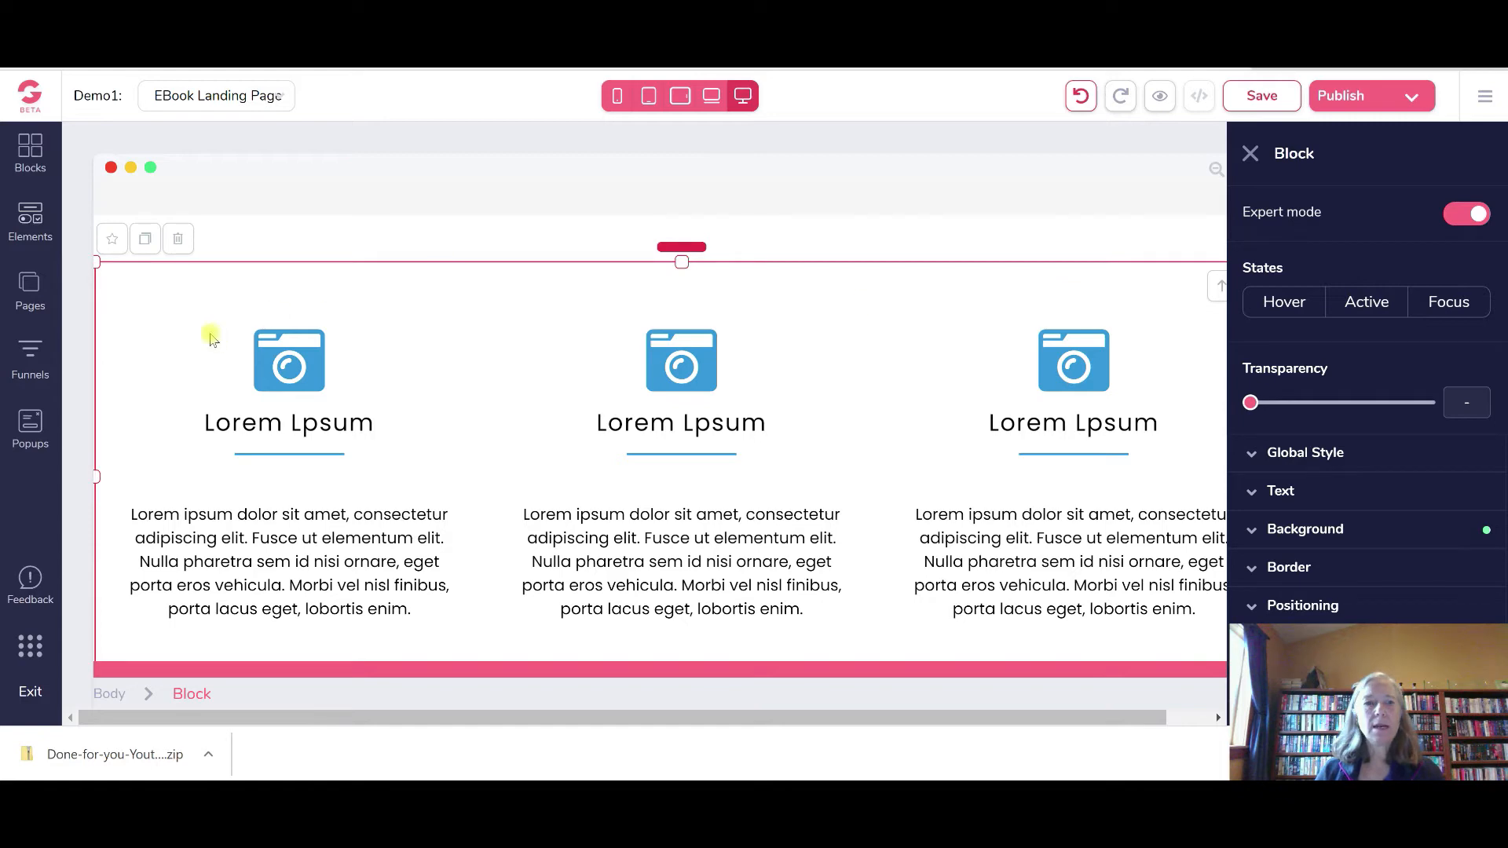
left_click(176, 239)
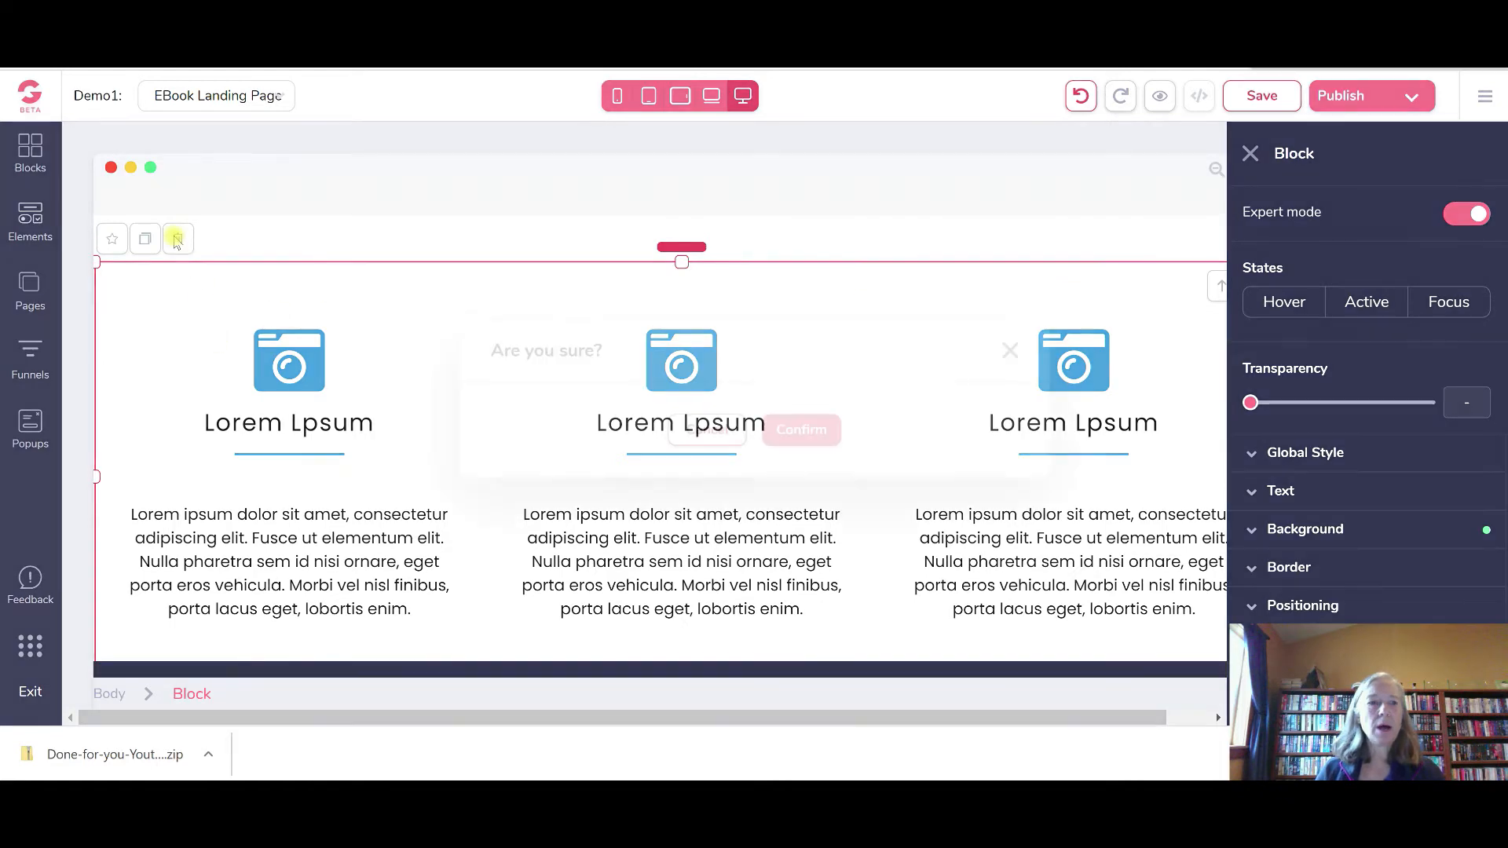
left_click(820, 433)
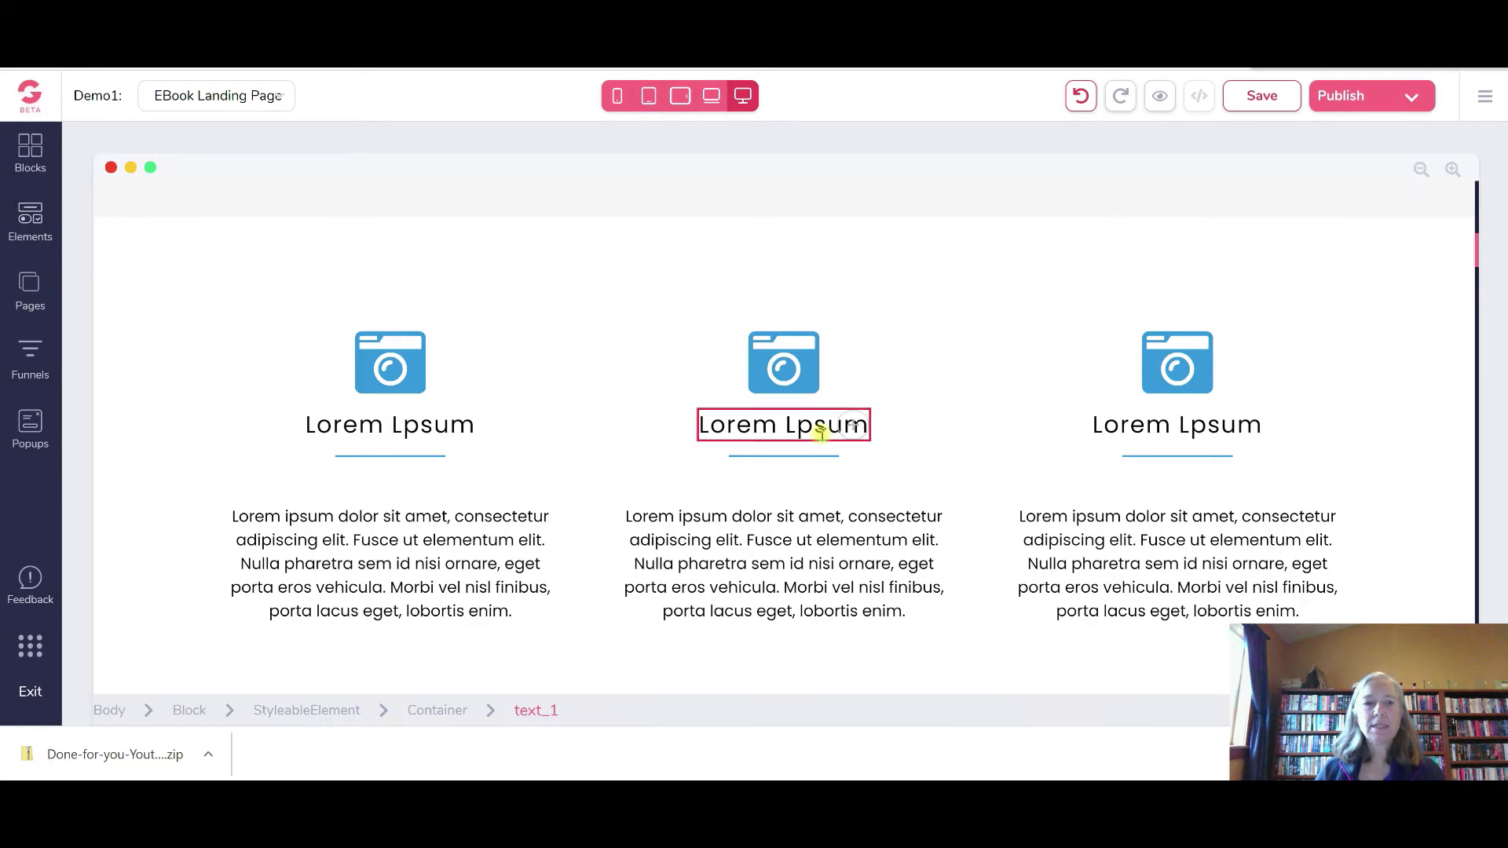
Delete the remaining block of three camera-icon topics below the page header and confirm the removal
scroll(770, 439, "up", 5)
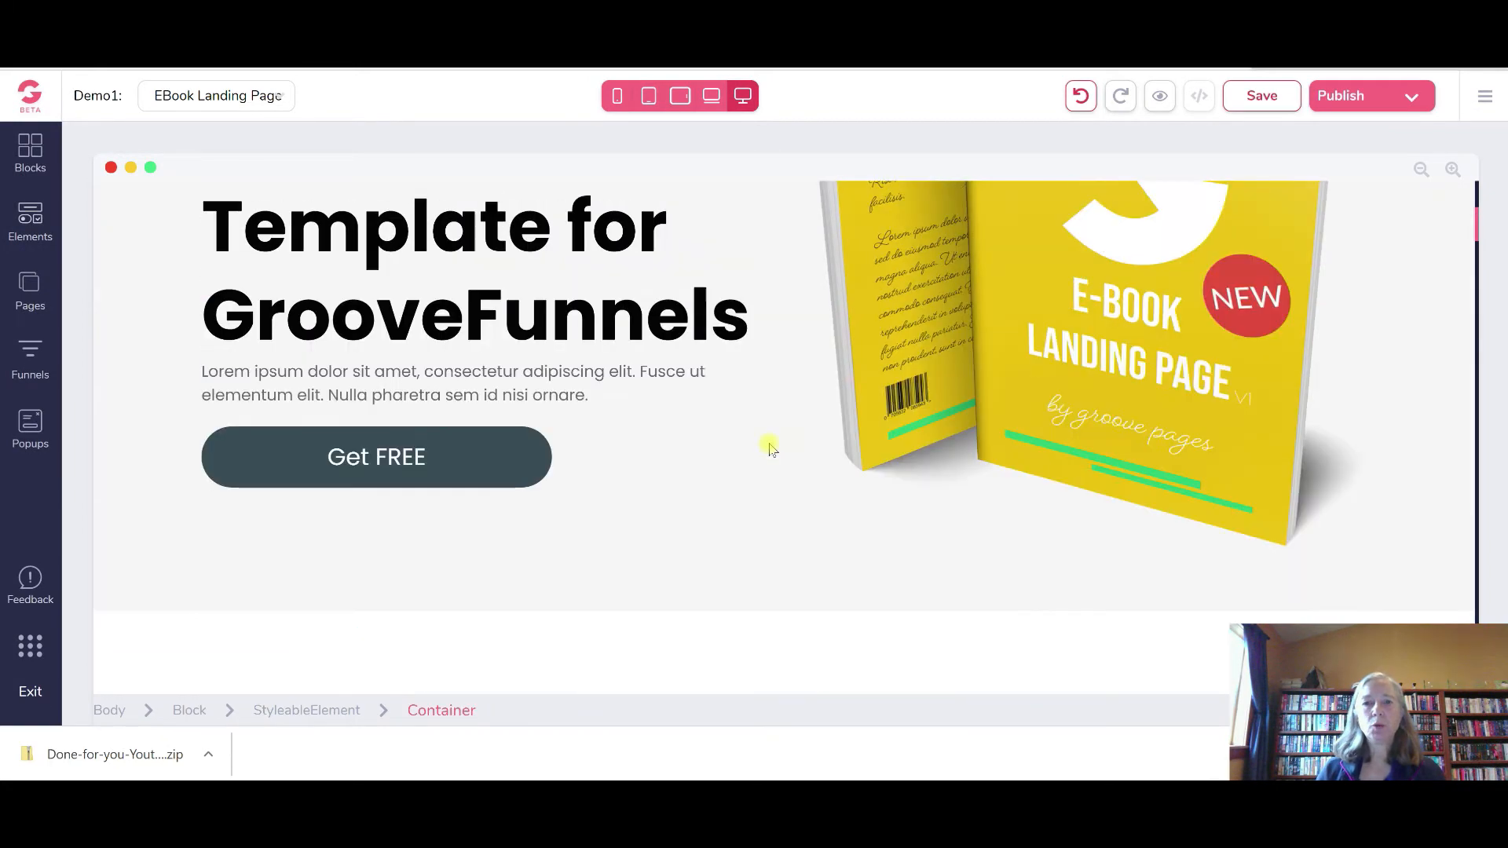
scroll(770, 447, "down", 4)
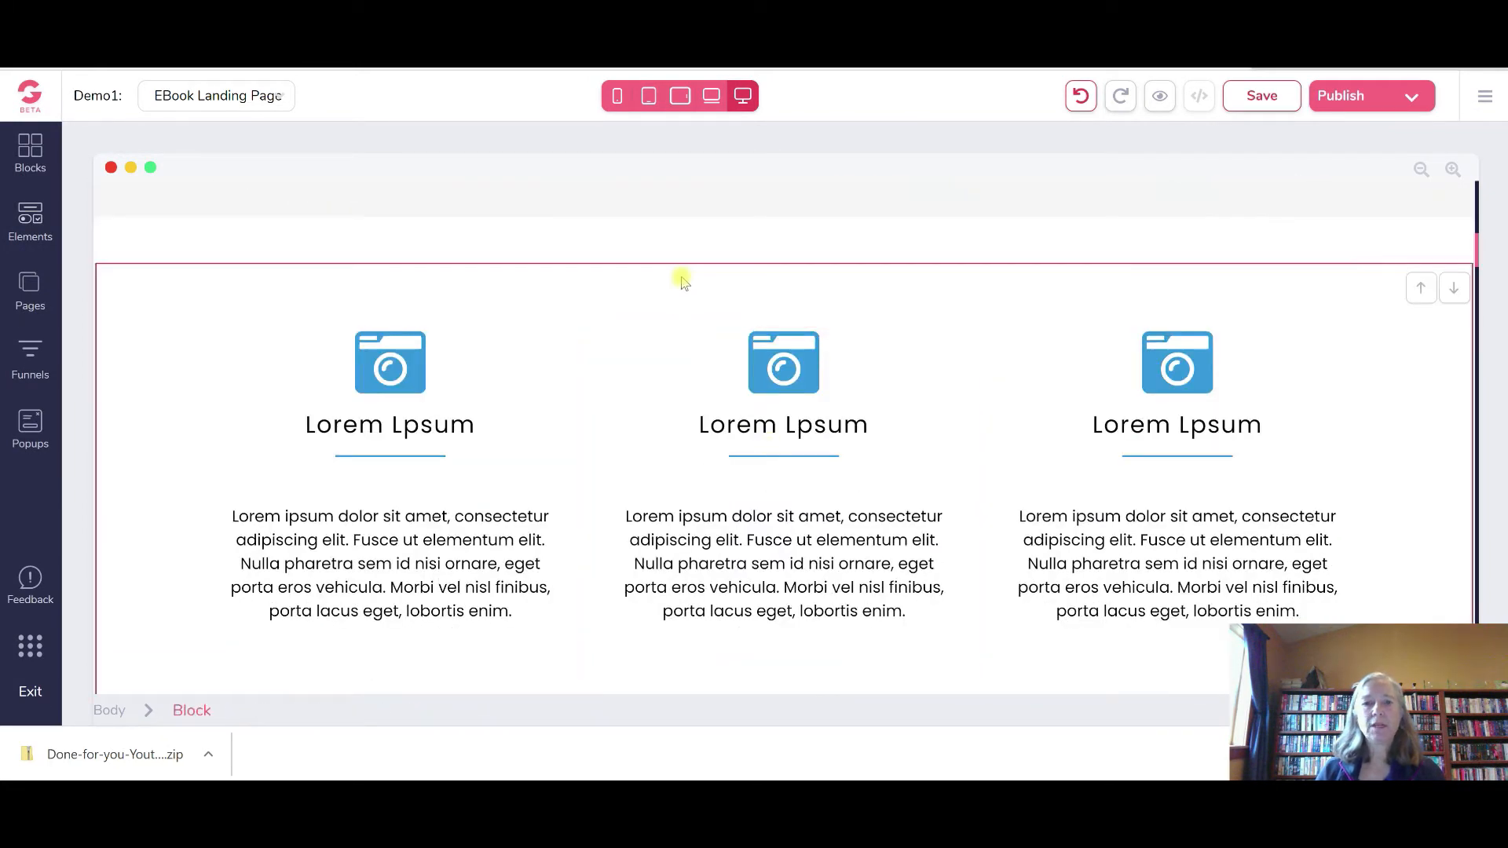
left_click(913, 330)
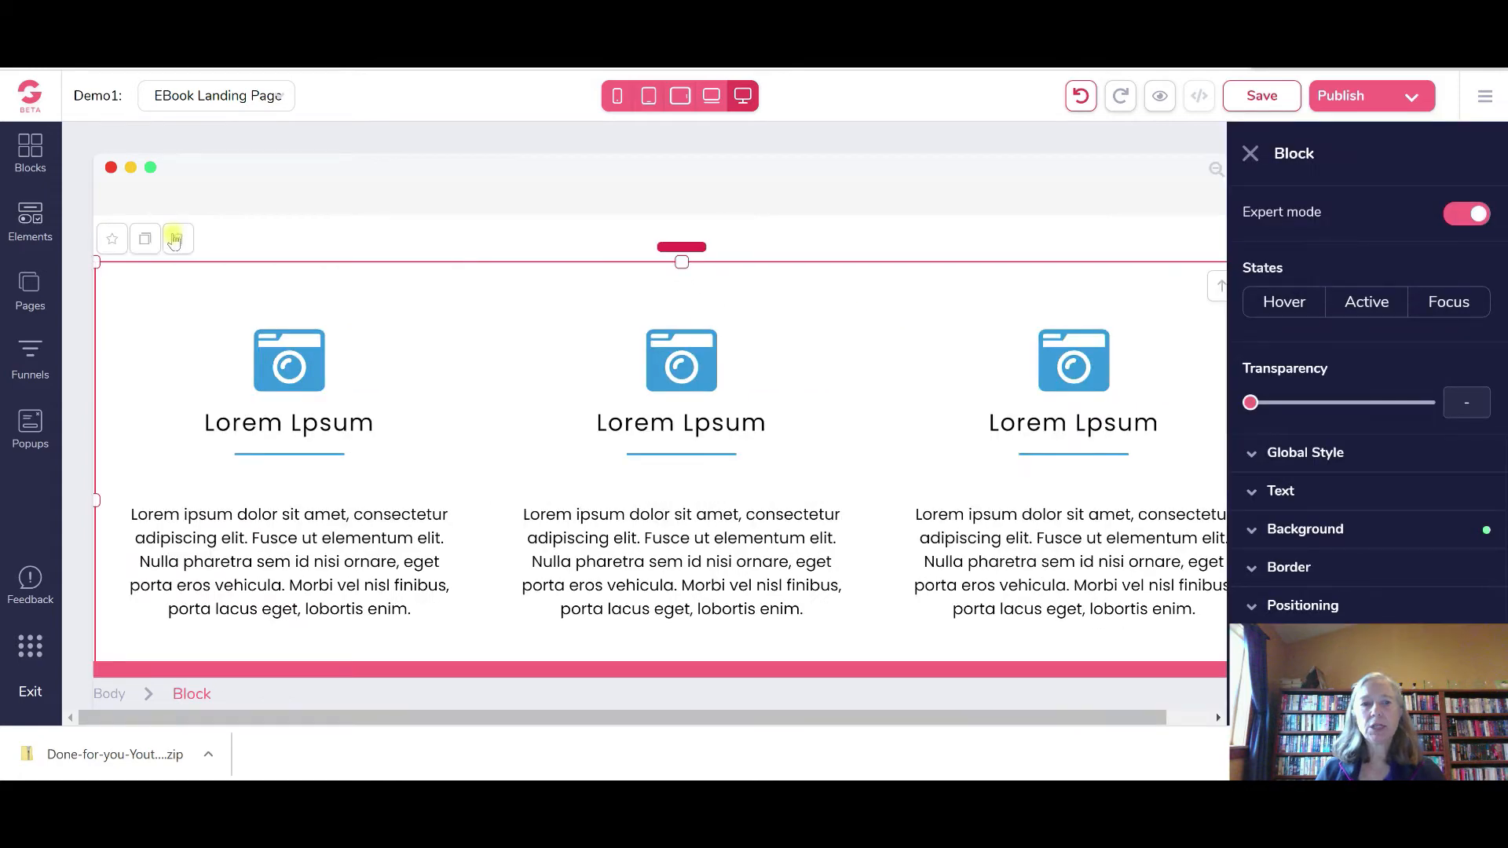
left_click(178, 239)
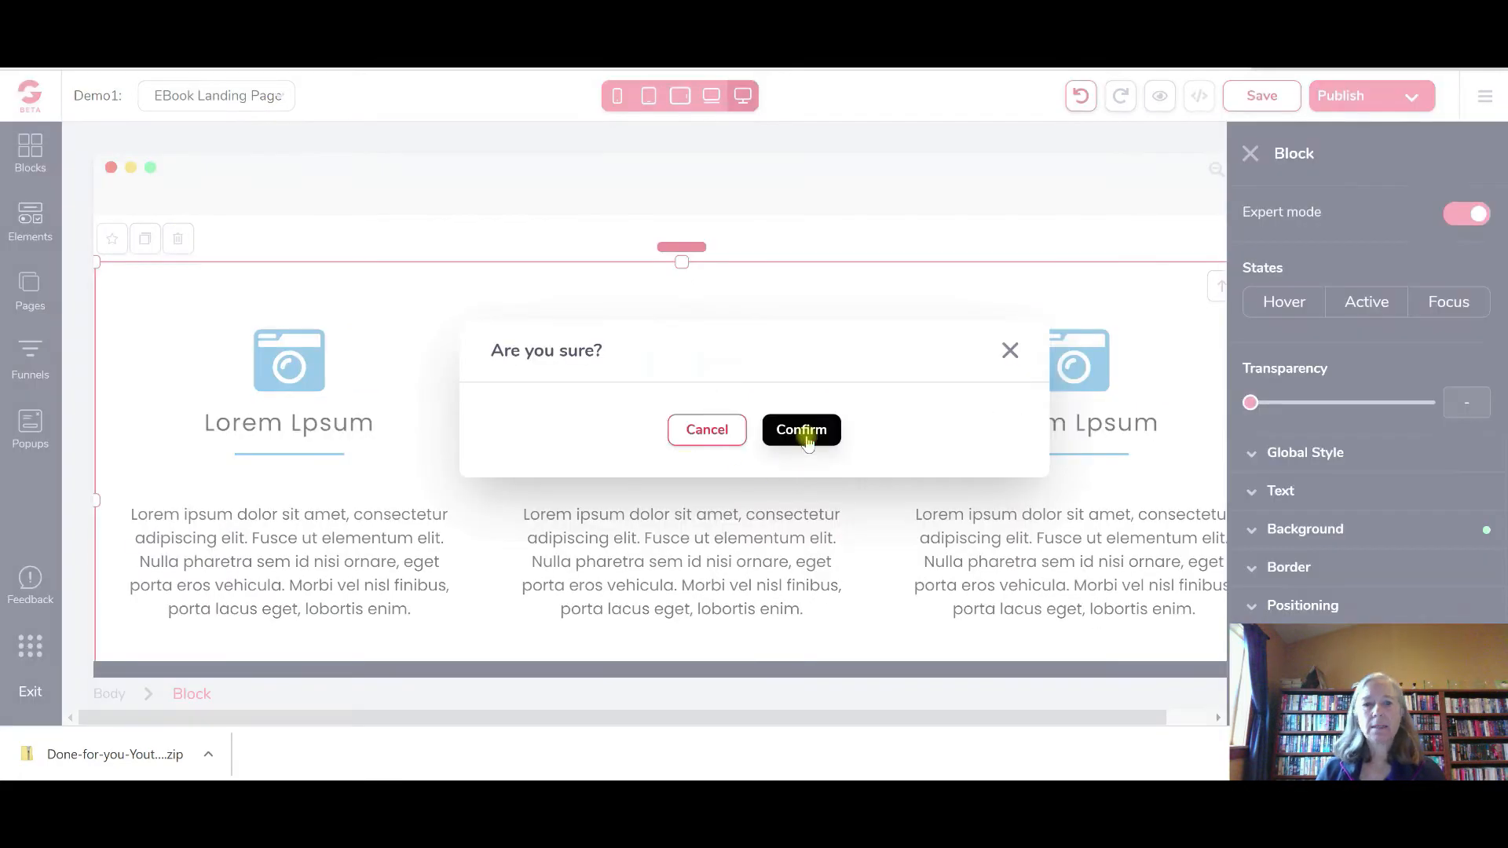
left_click(784, 440)
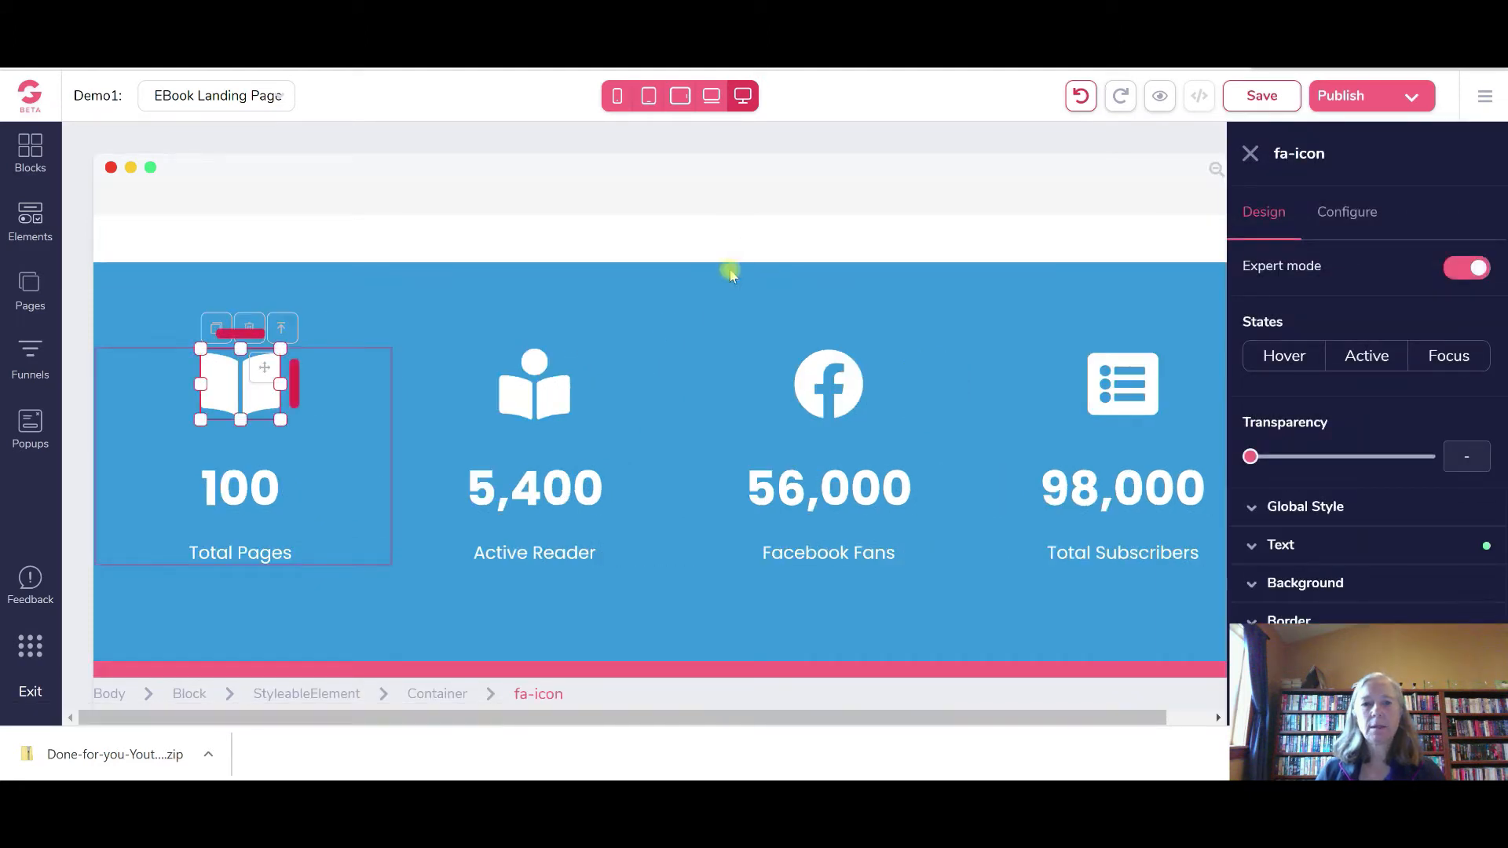
Delete the blue statistics block with the pages, readers, fans and subscribers counters, confirming the removal
left_click(724, 285)
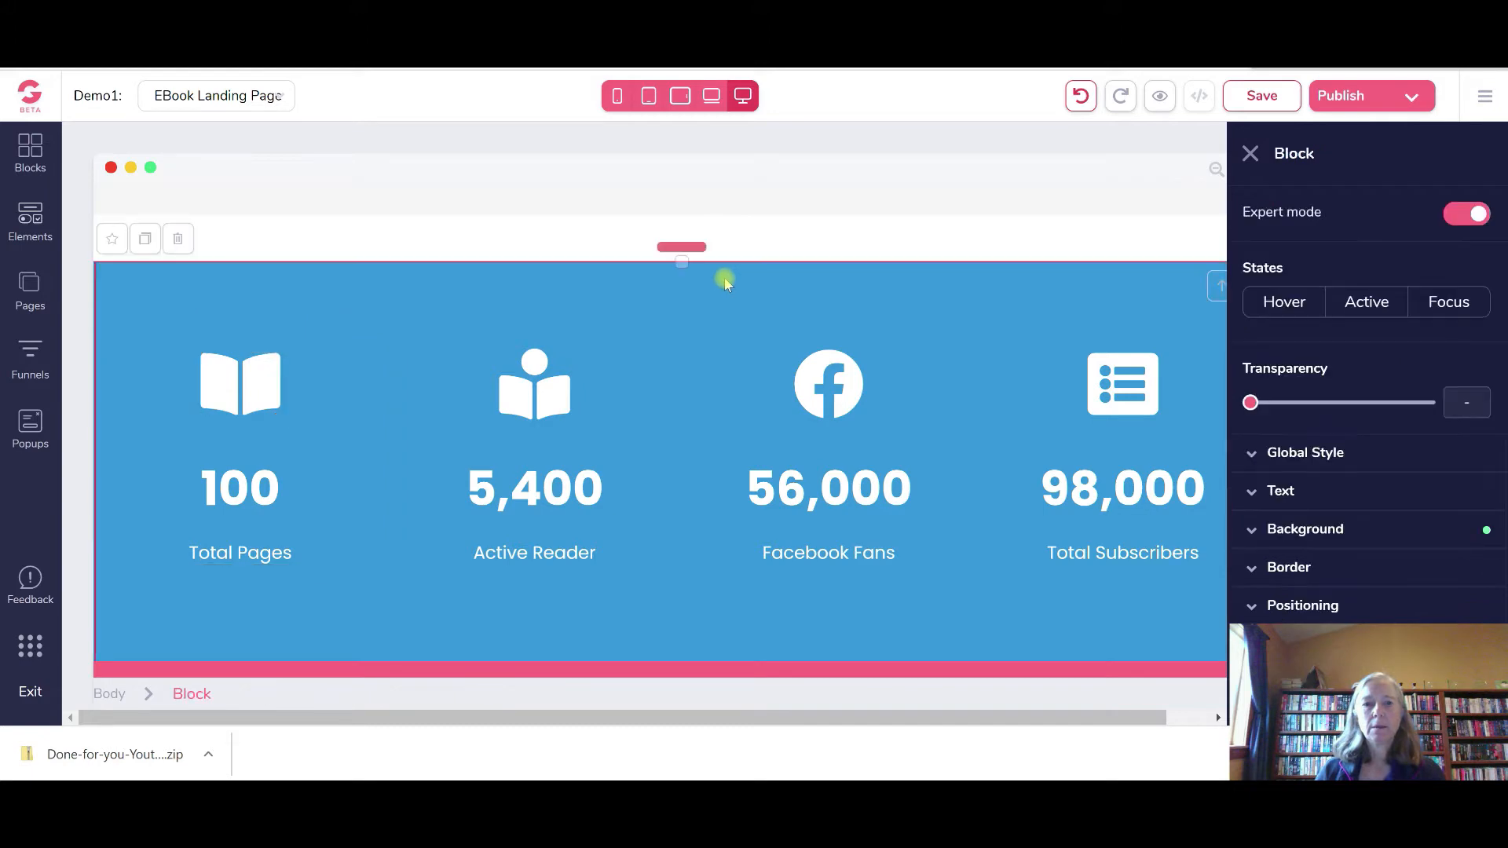
left_click(178, 240)
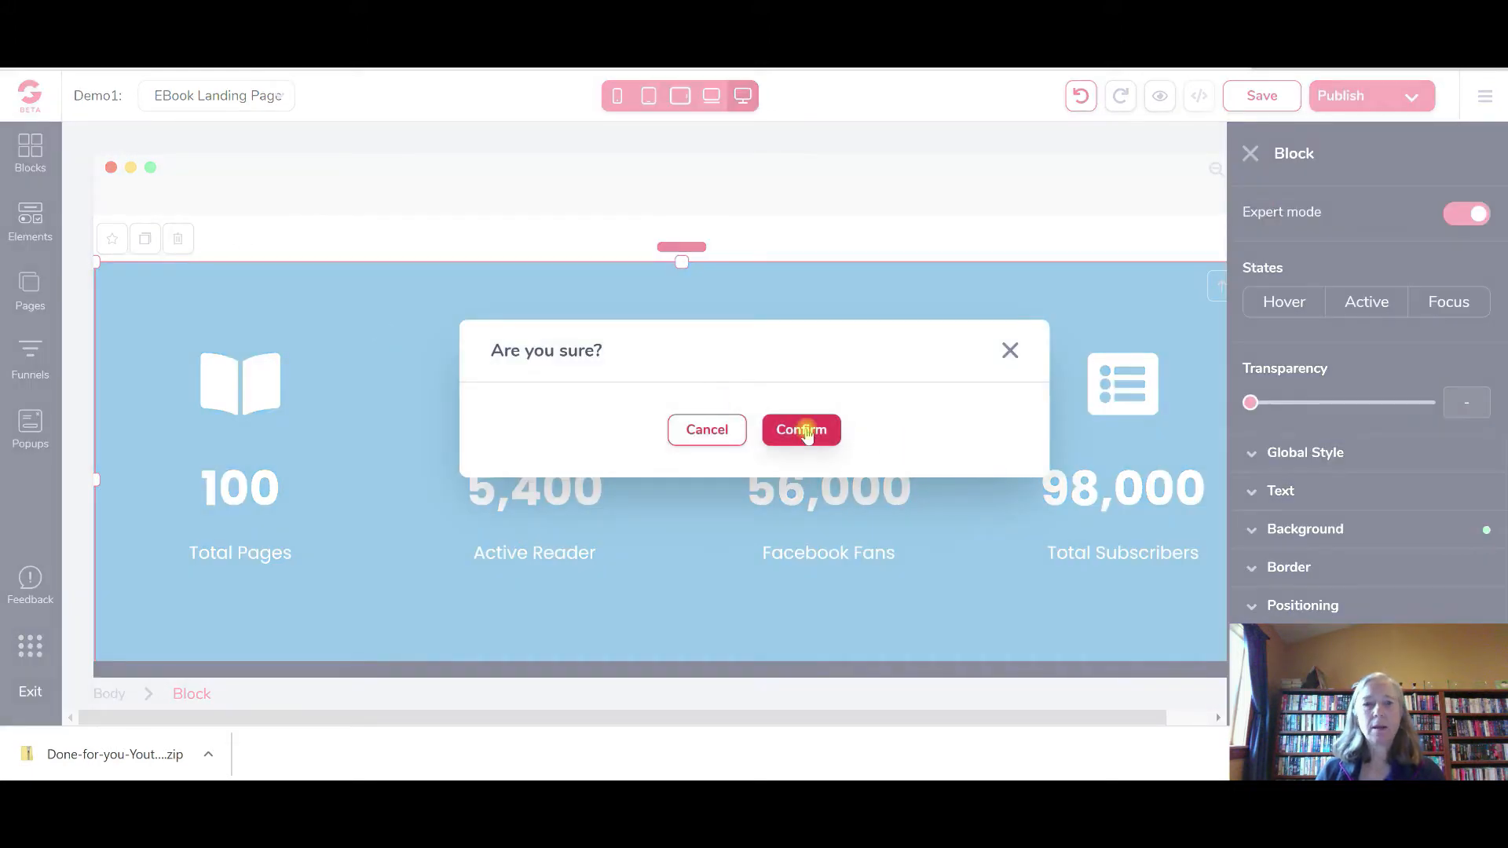
left_click(801, 430)
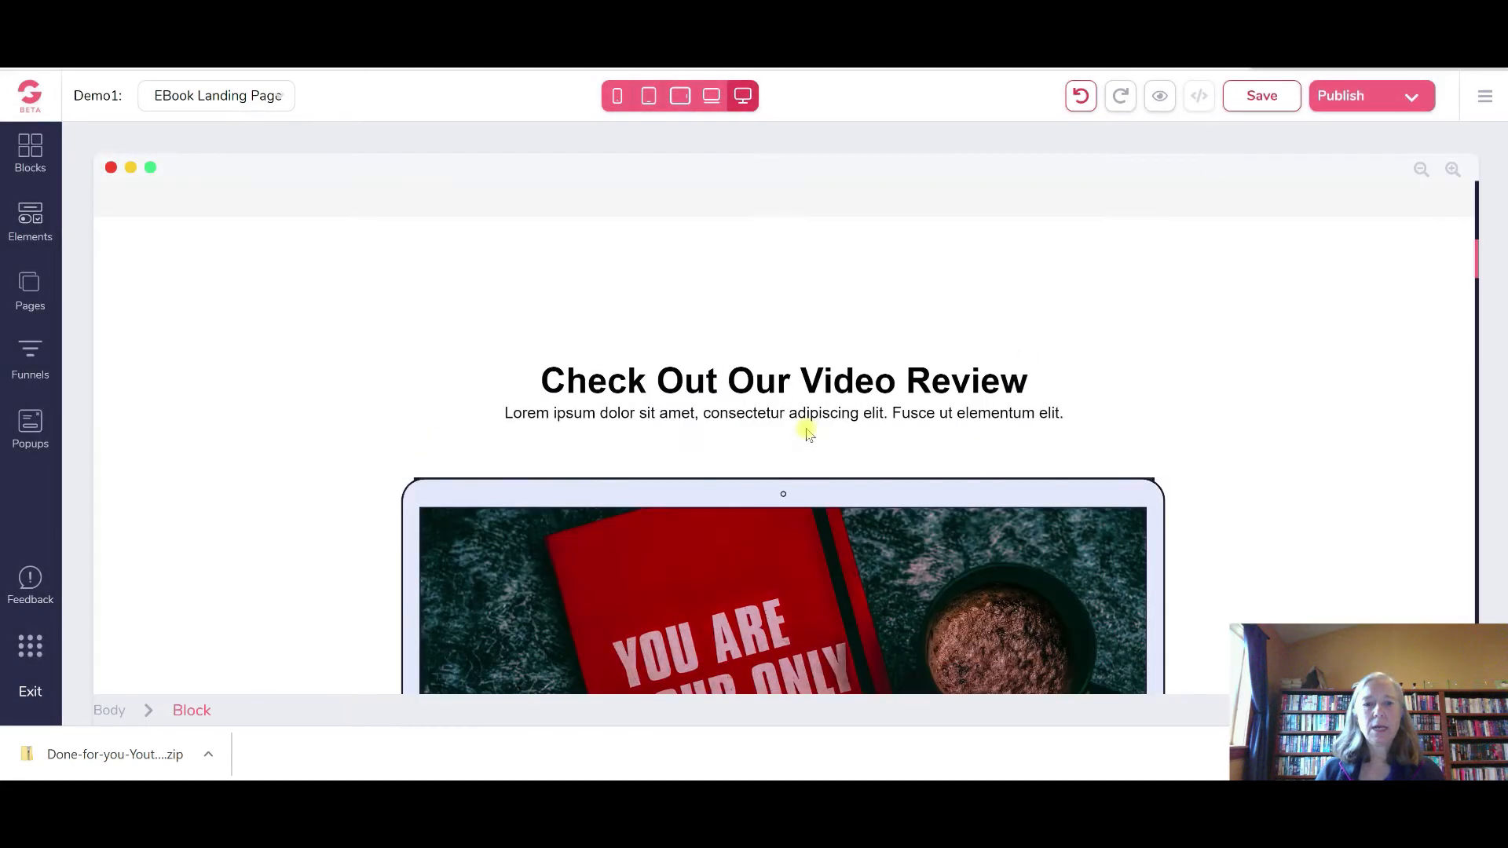
Underline the words "Template for GrooveFunnels" in the main headline, keeping the text size at 4.5rem
scroll(812, 440, "down", 5)
scroll(813, 442, "down", 5)
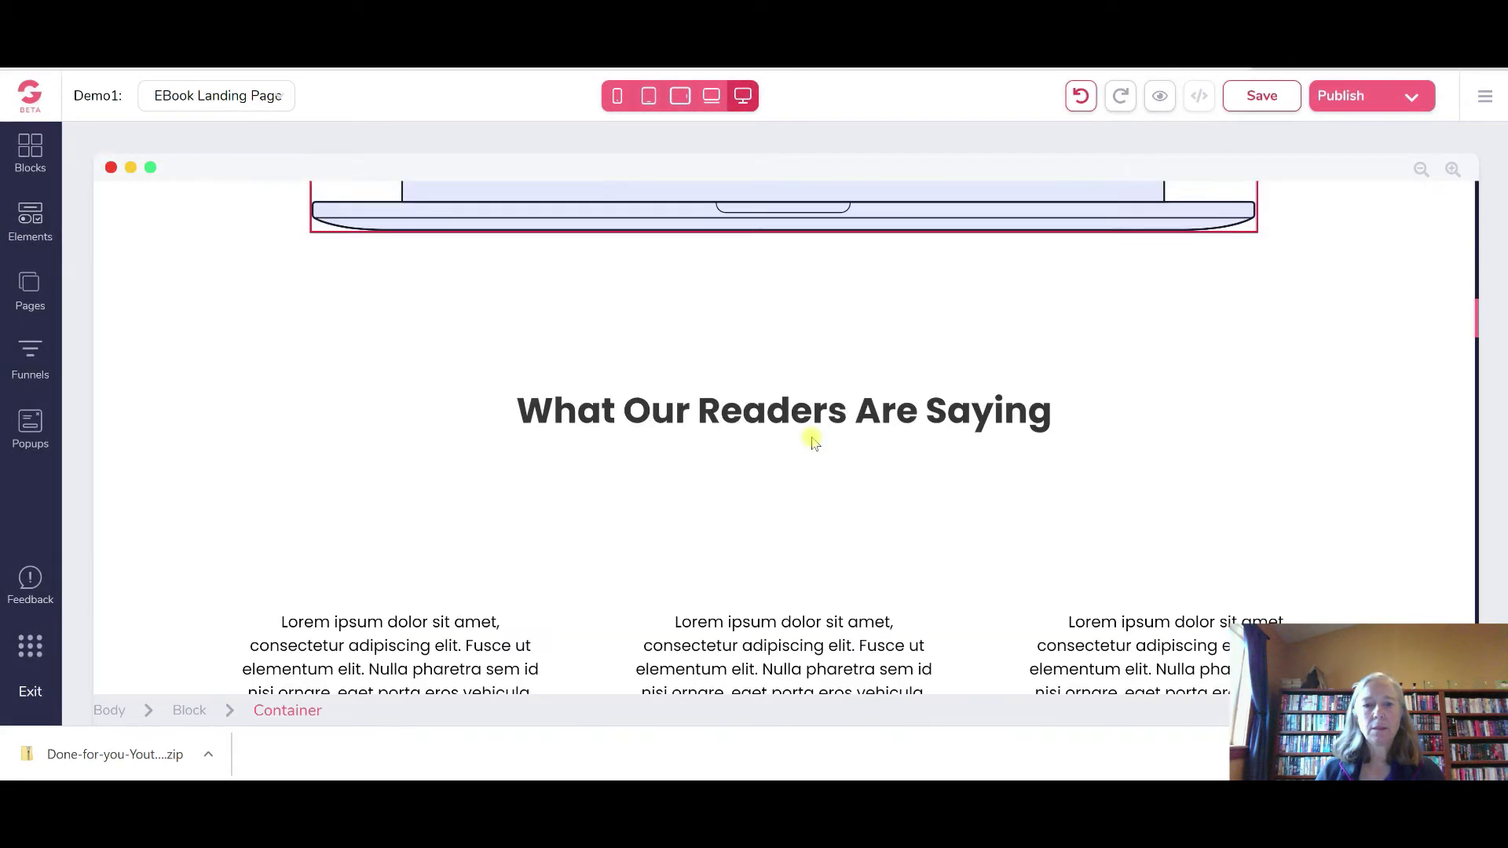
scroll(813, 442, "down", 15)
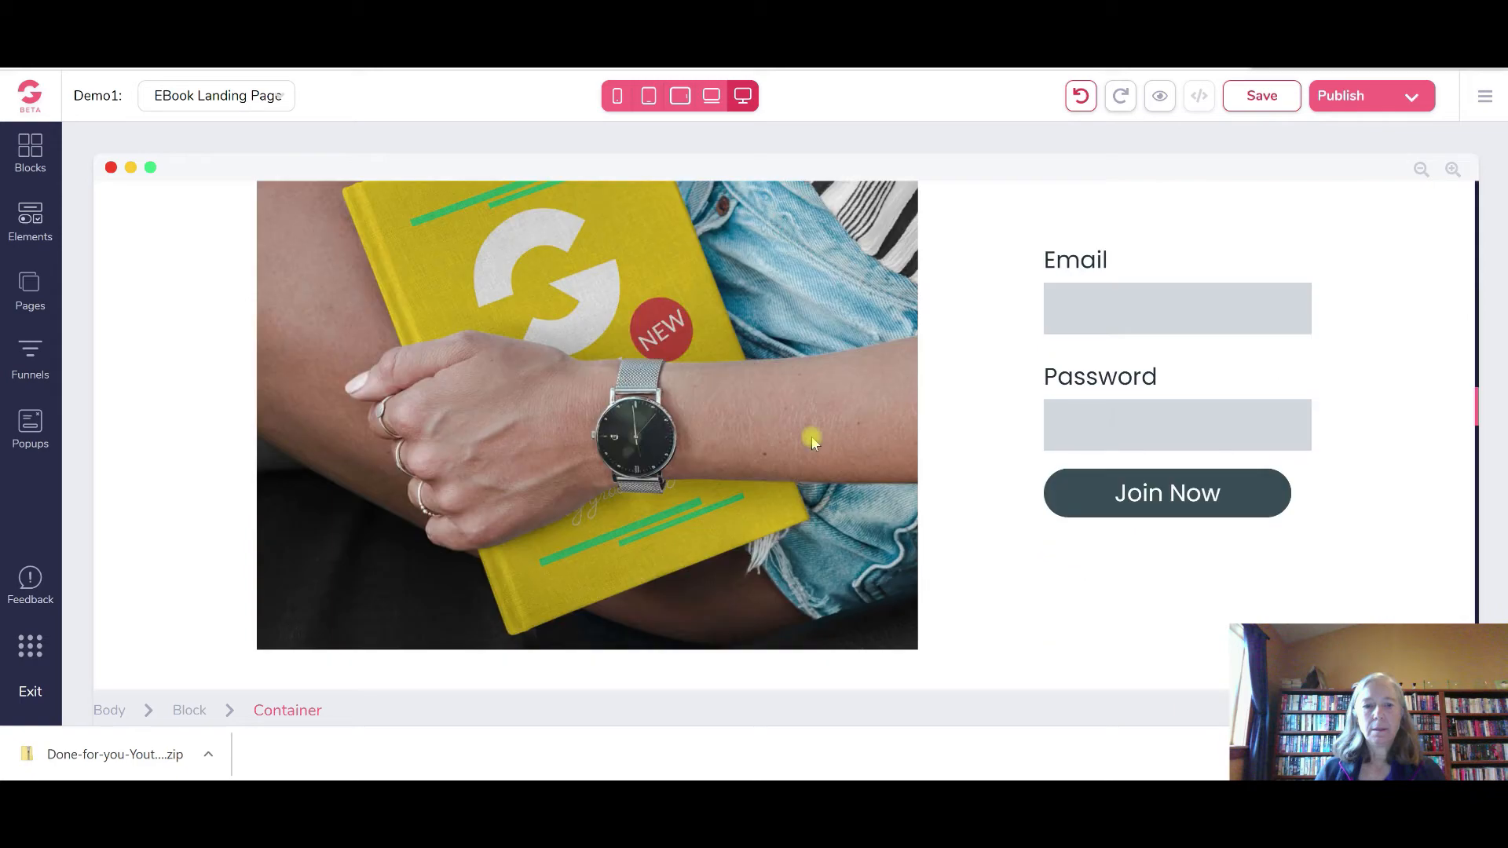
scroll(812, 436, "up", 15)
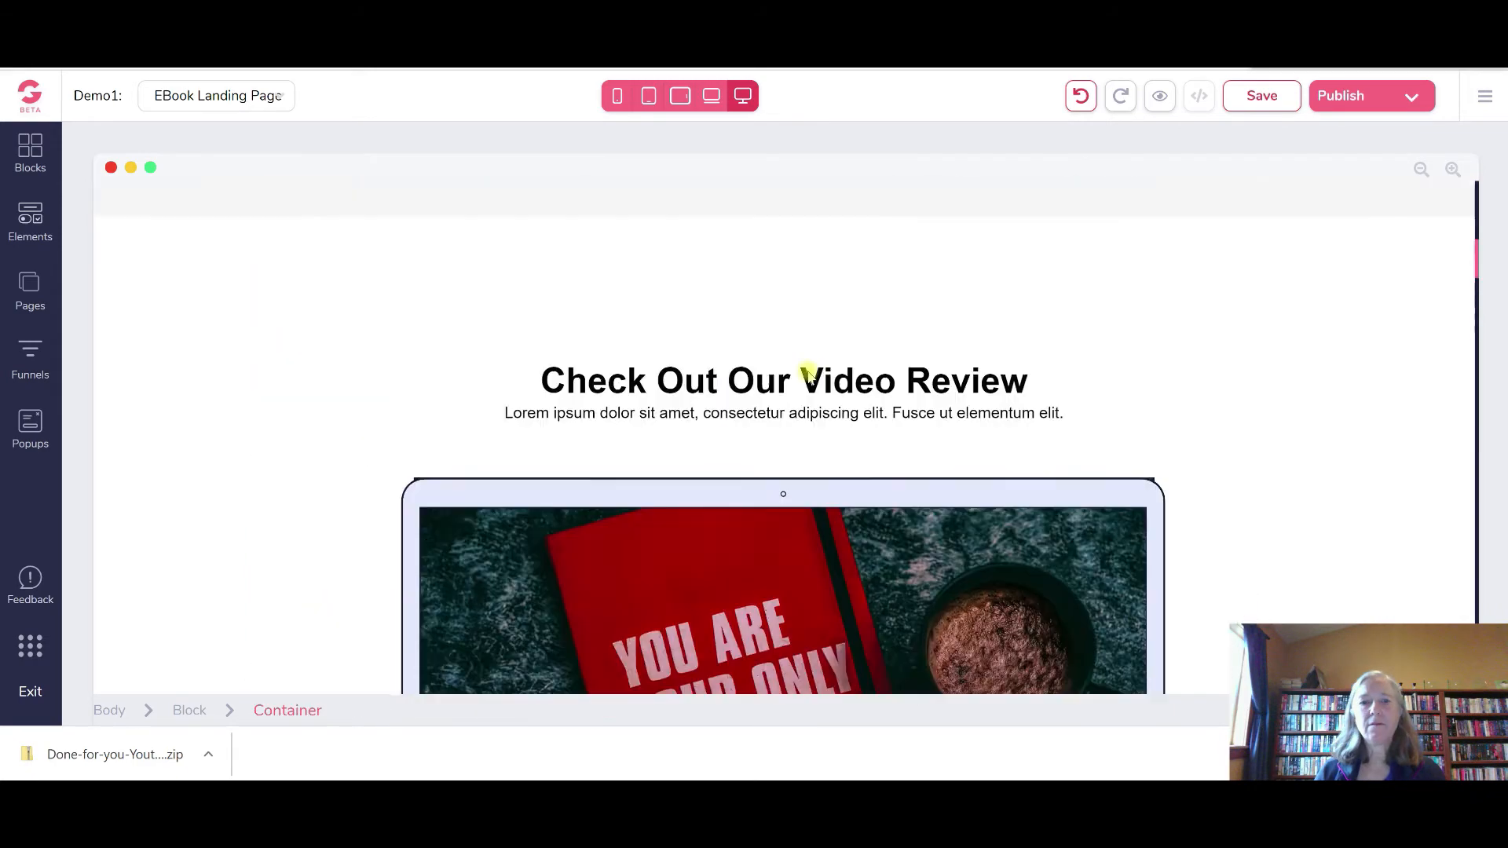
scroll(810, 375, "up", 10)
left_click(640, 488)
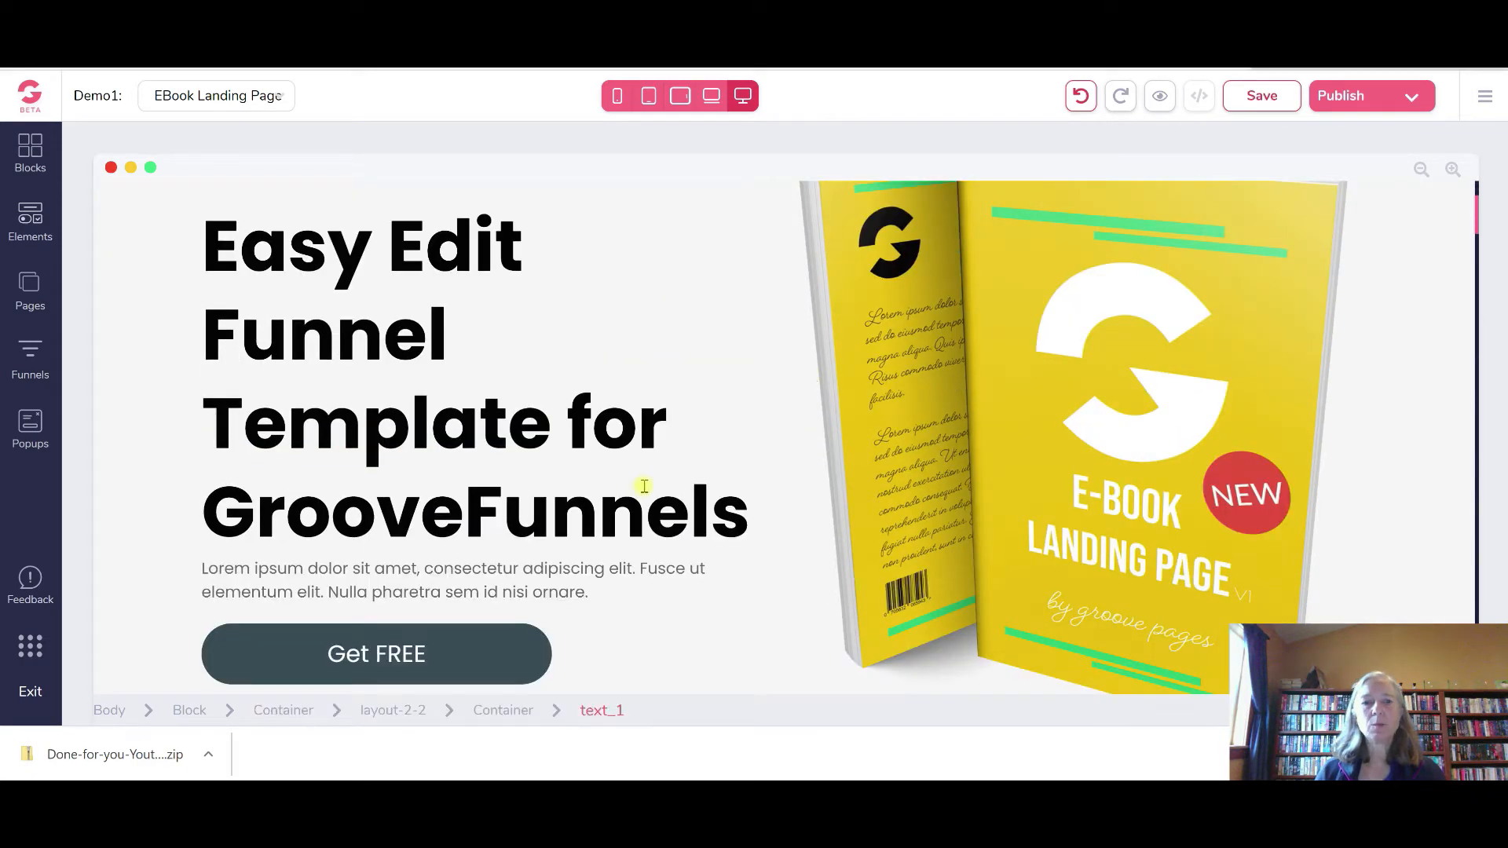
left_click(481, 393)
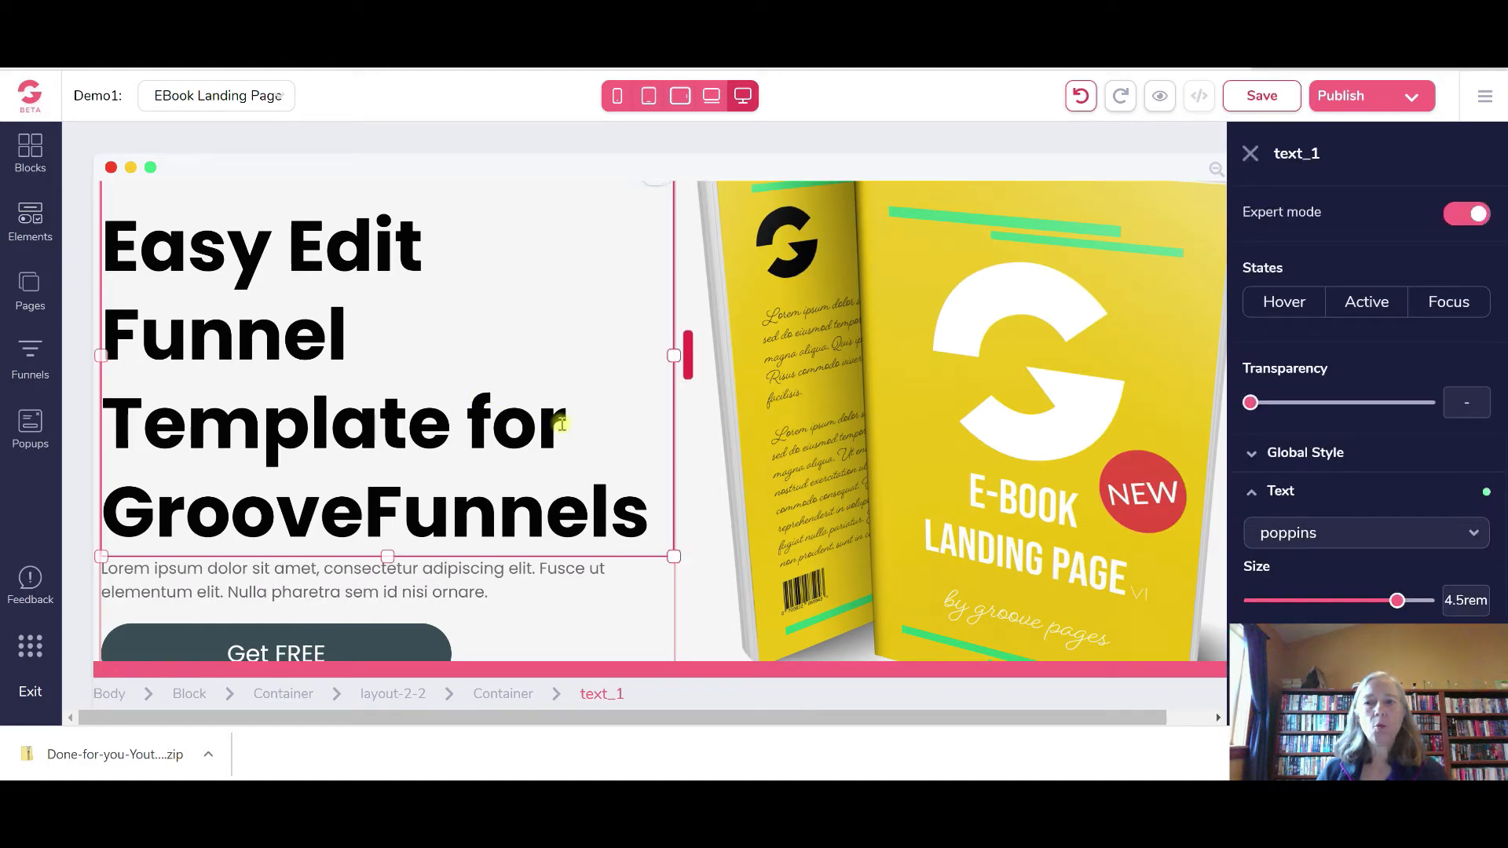
left_click(637, 504)
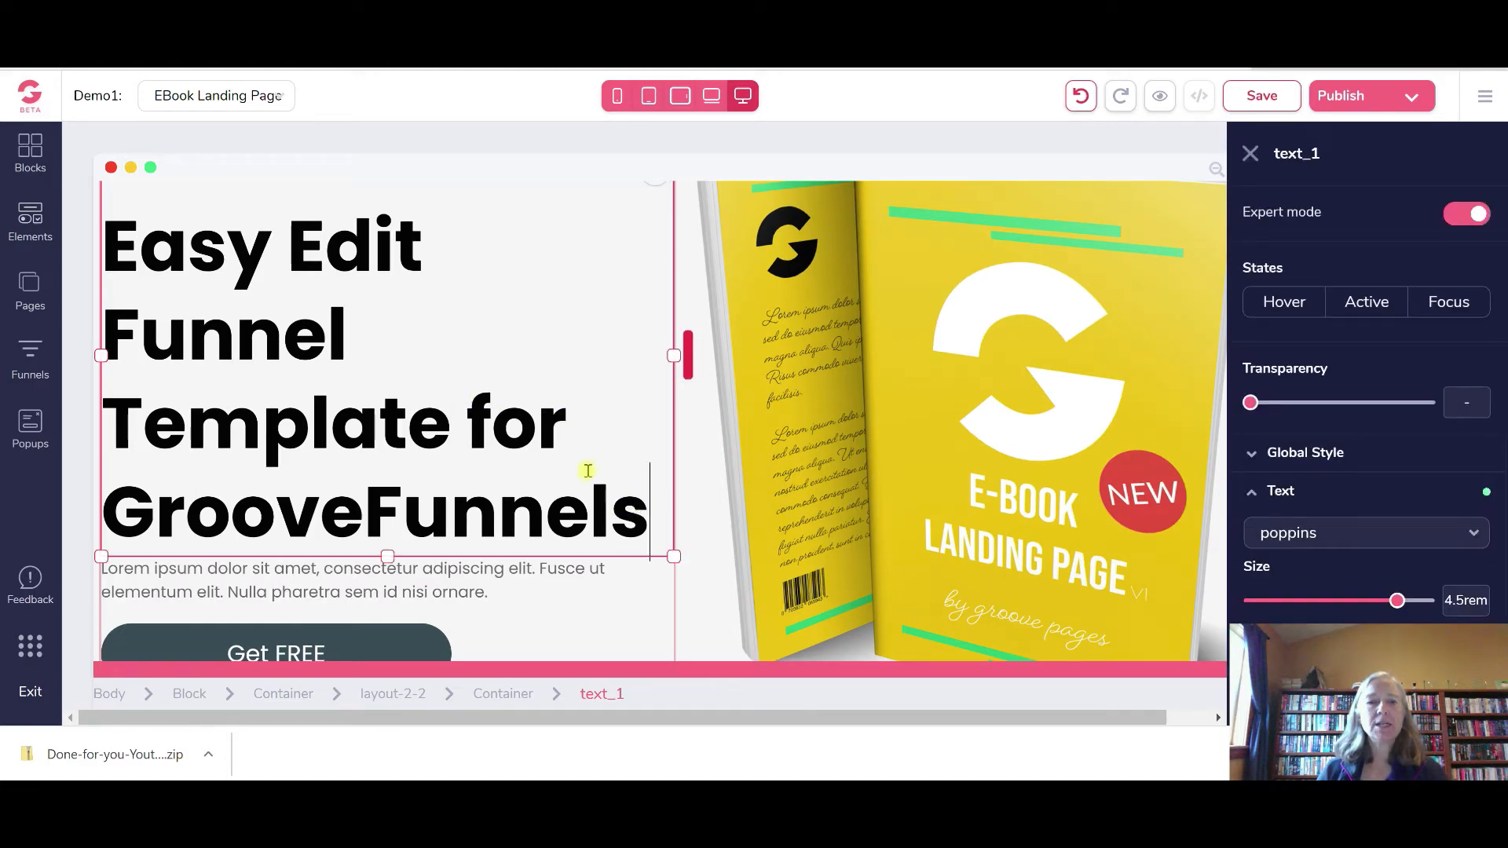
double_click(359, 340)
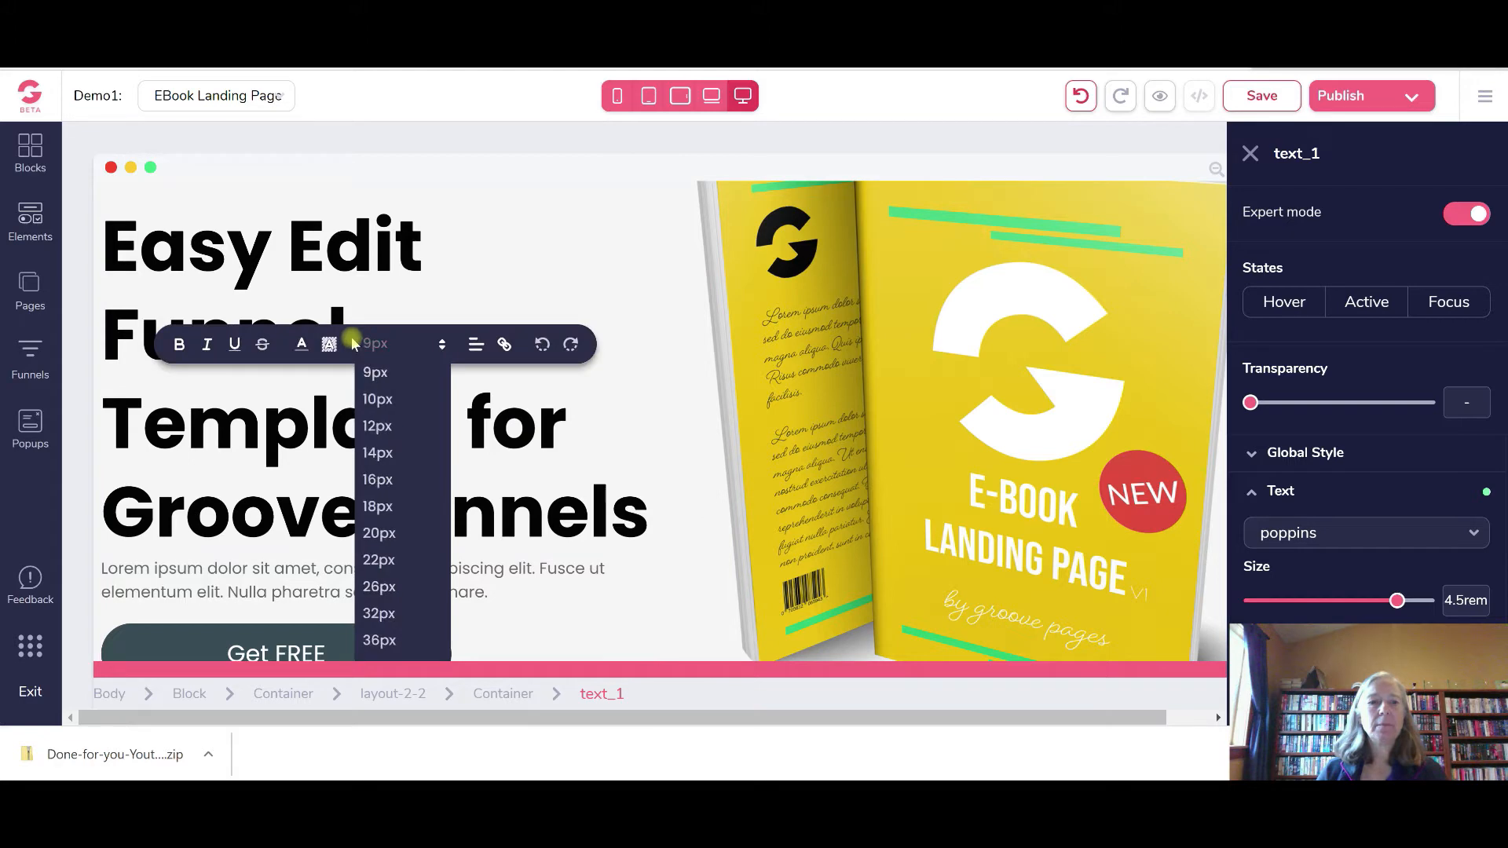
left_click(233, 346)
left_click(399, 339)
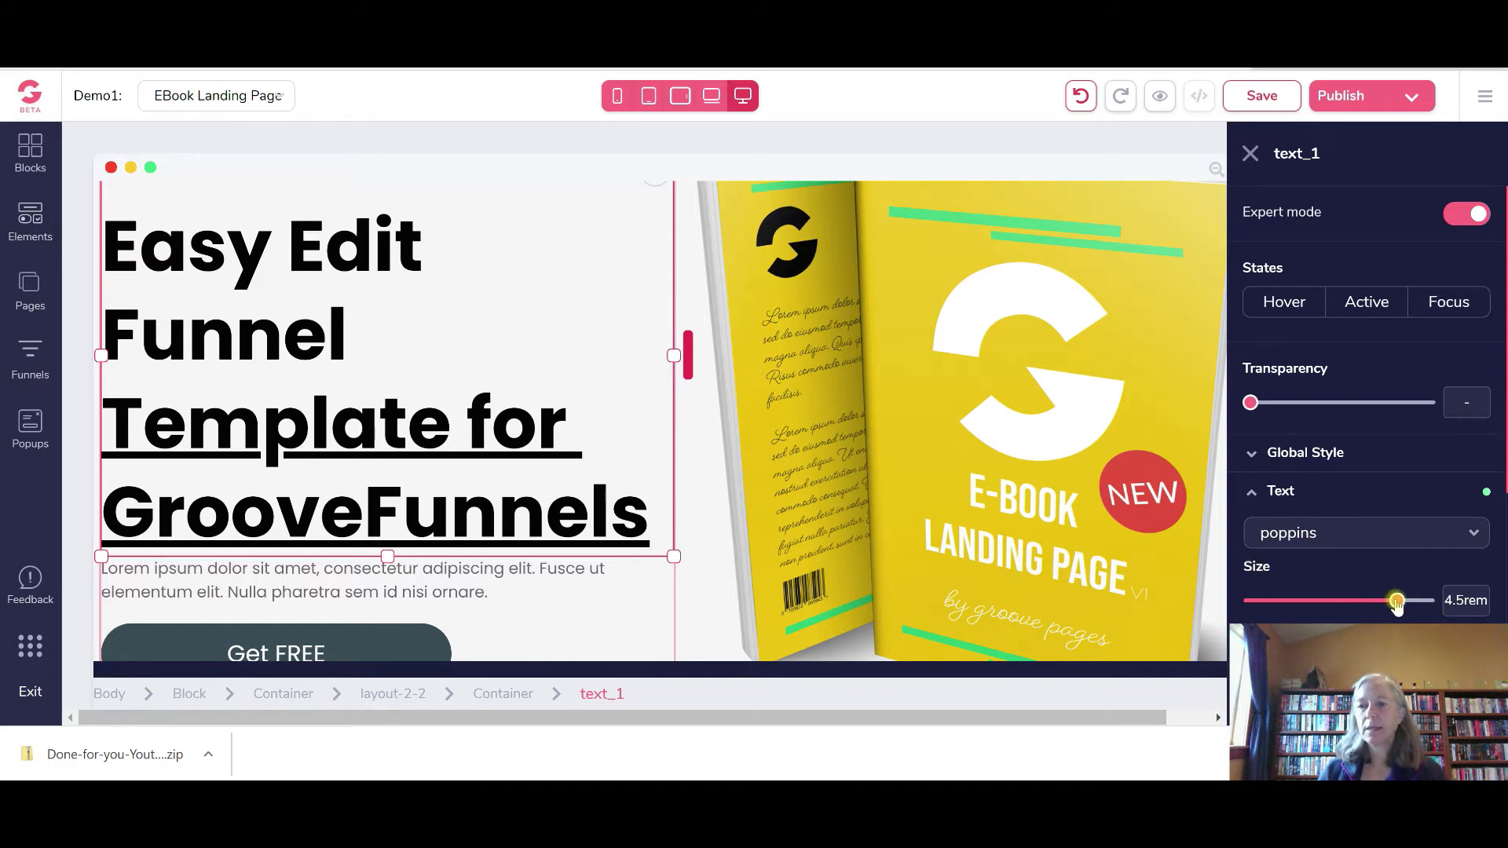
mouse_move(1404, 606)
left_mouse_down()
mouse_move(1367, 604)
mouse_move(1398, 602)
left_mouse_up()
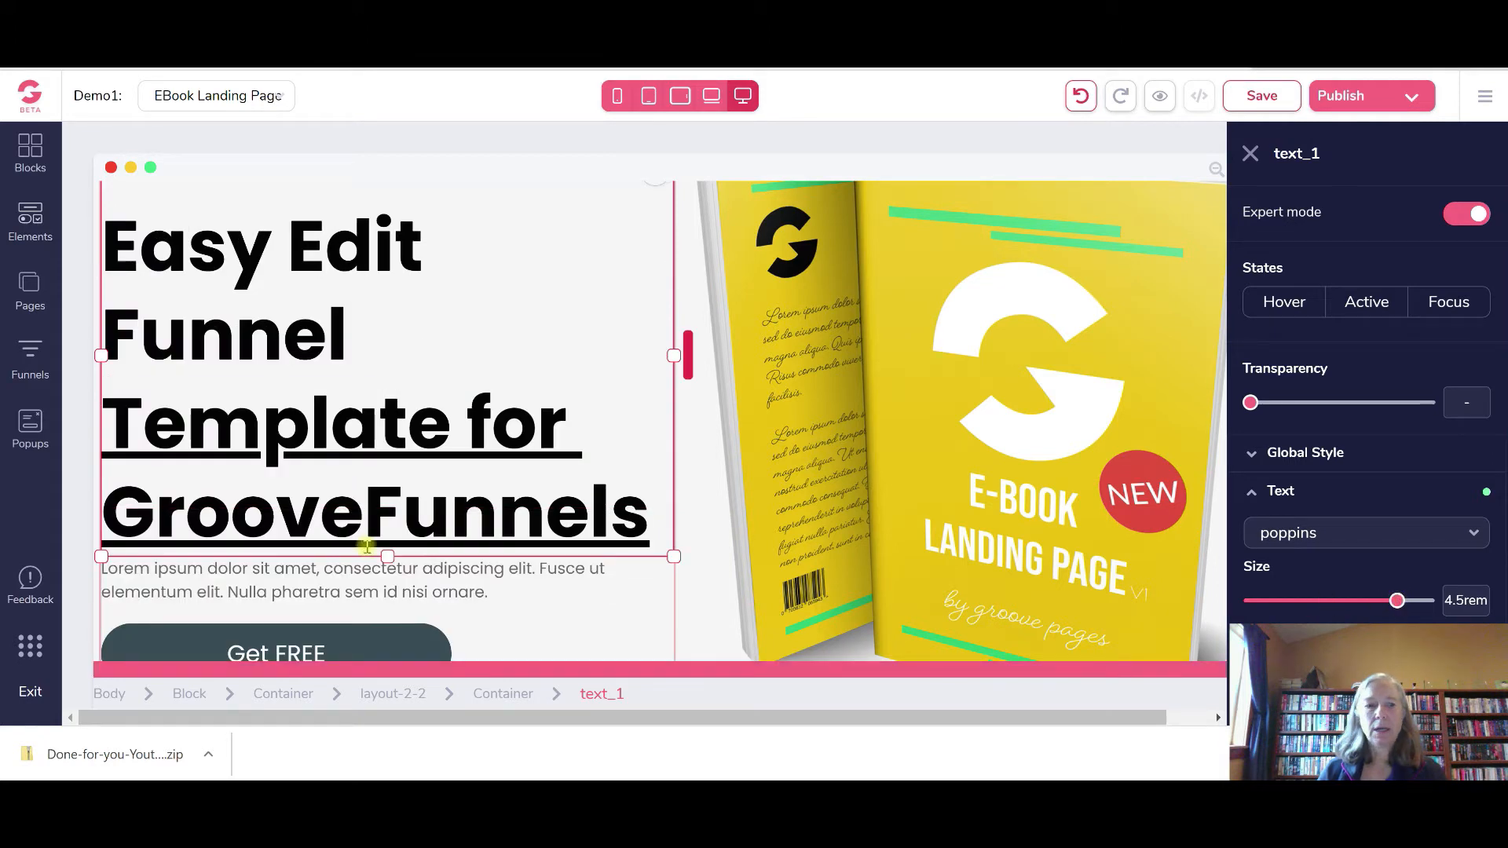
Replace the placeholder paragraph under the main headline with "This is a great book get your FREE copy now"
left_click(408, 592)
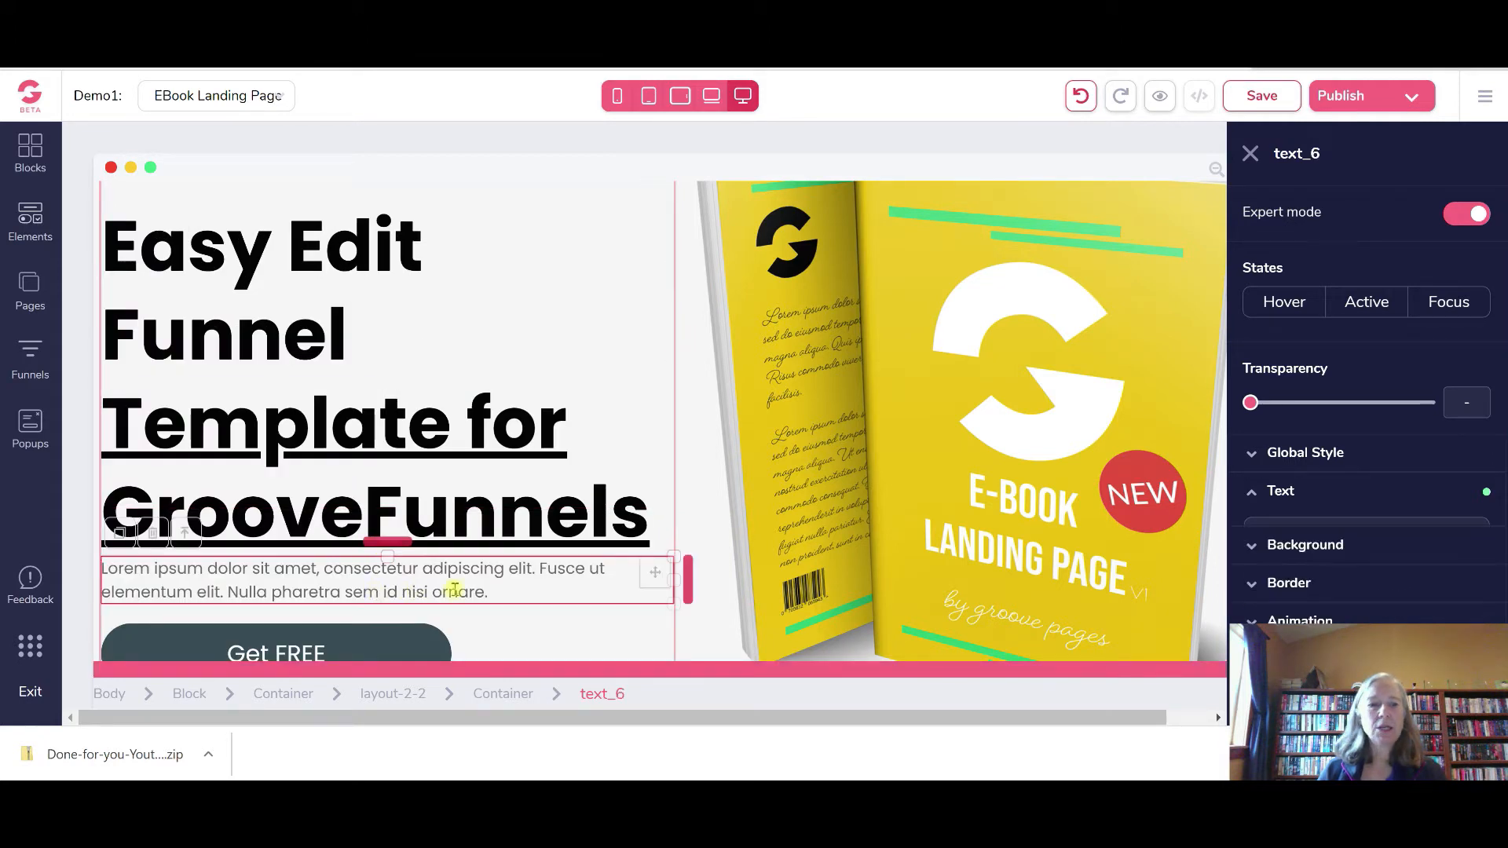
triple_click(395, 571)
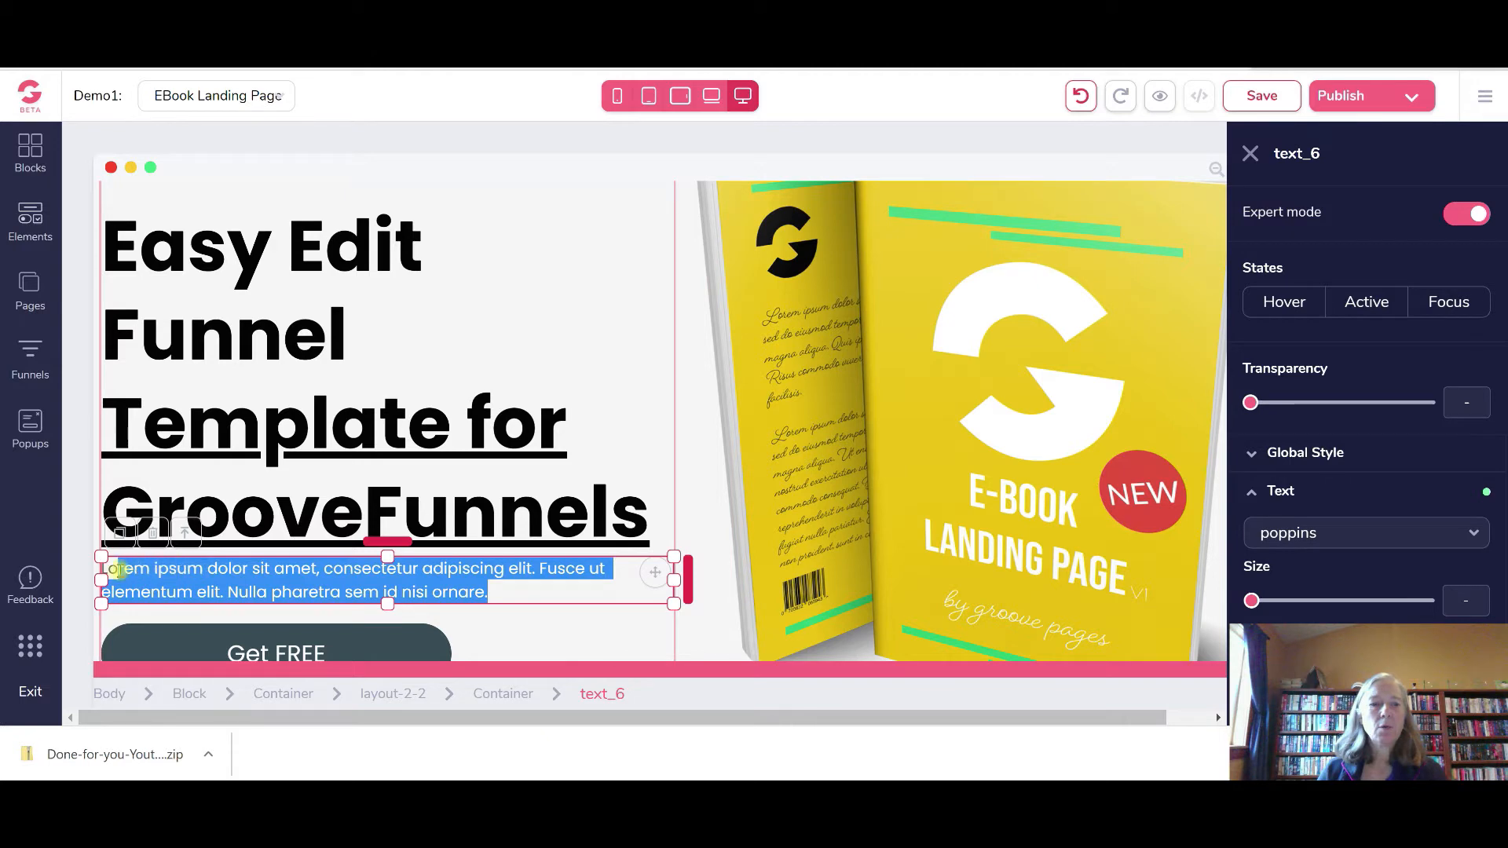
type("Th")
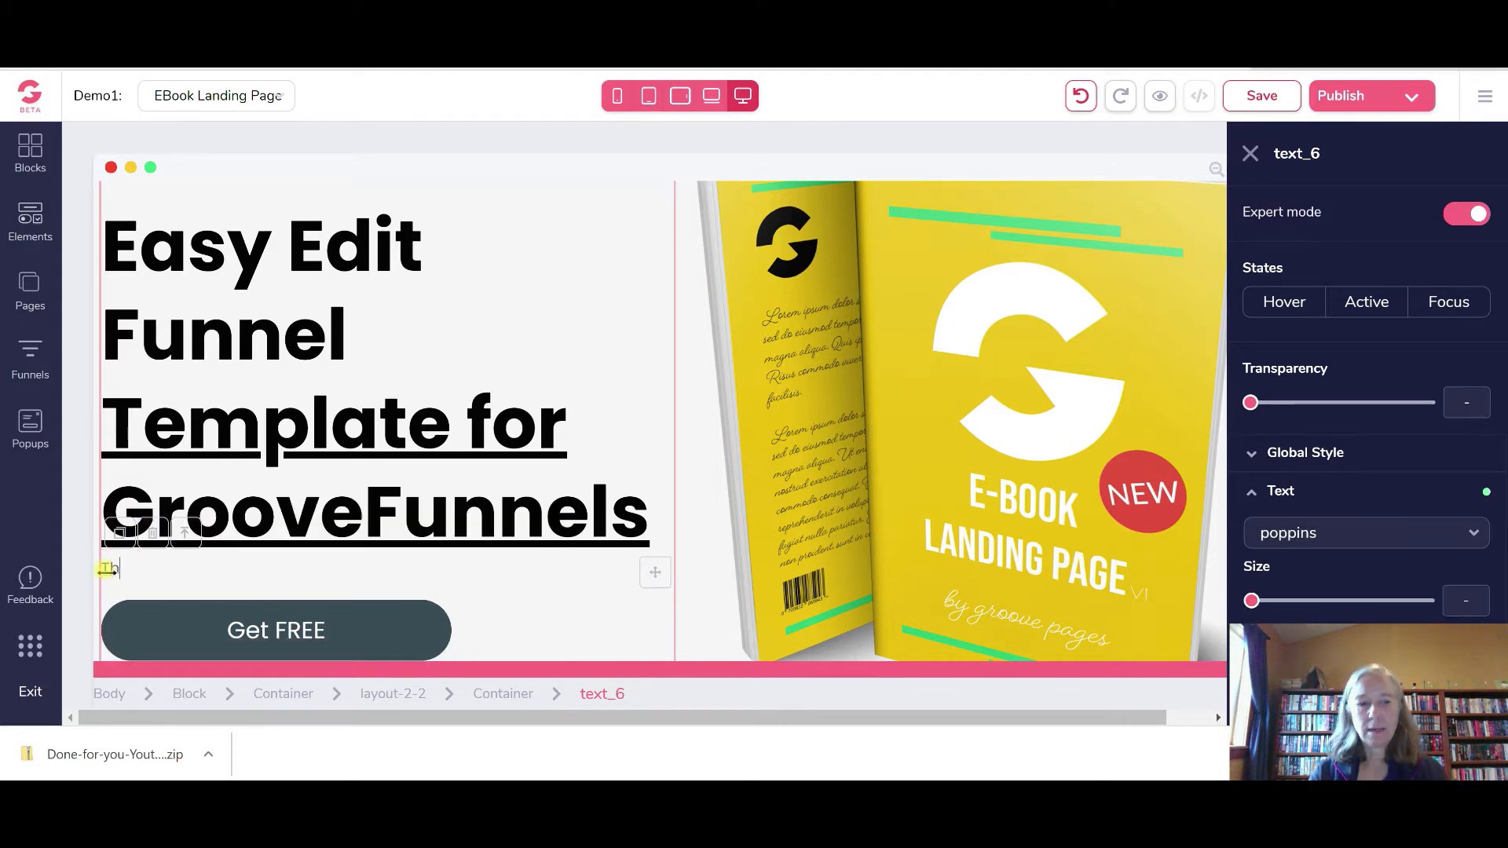
type("is is a great bget your FREE co")
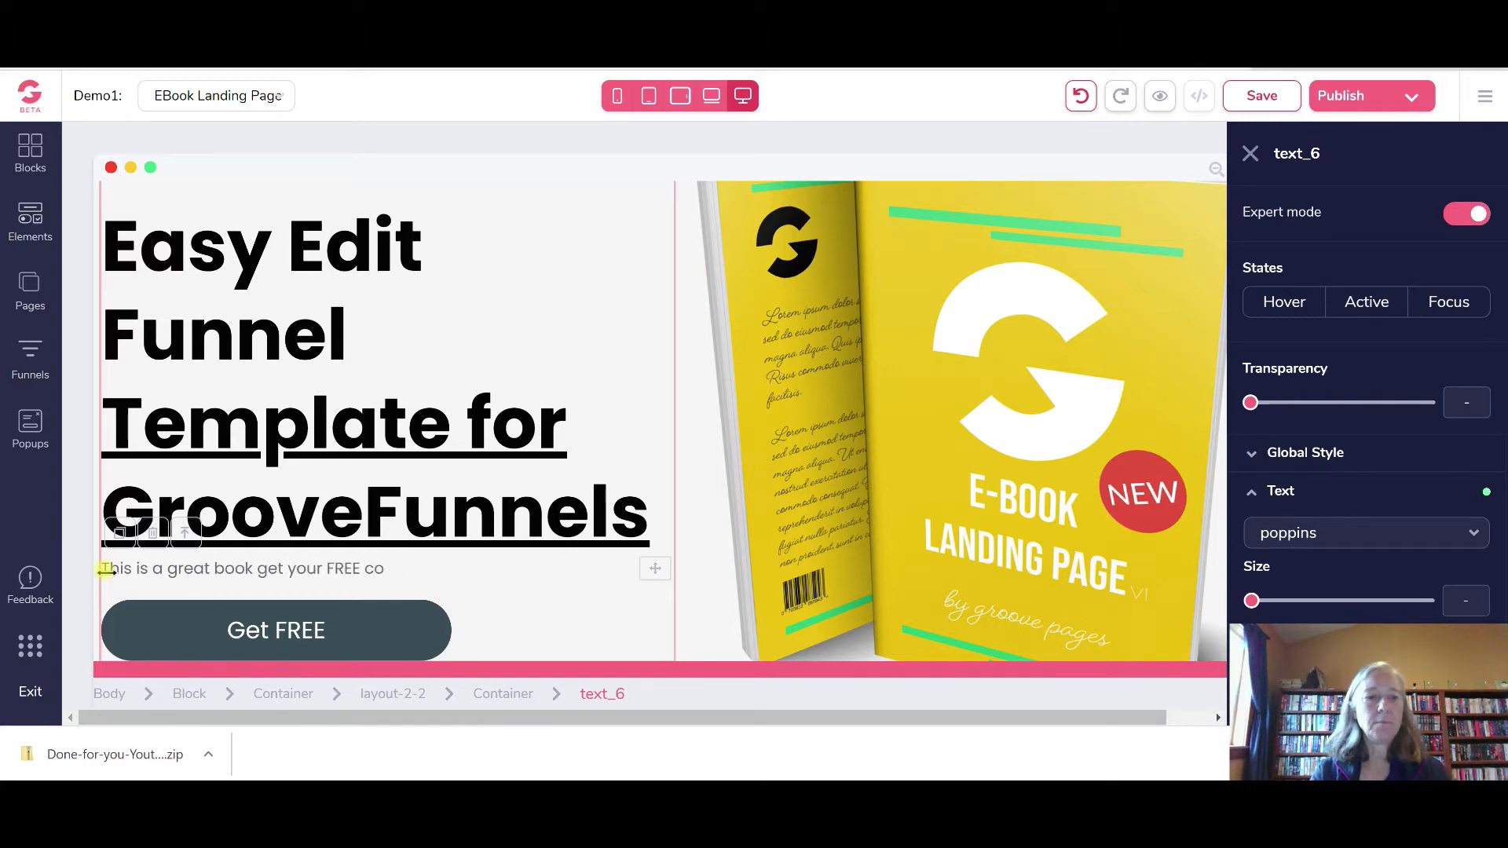
type("mypy now")
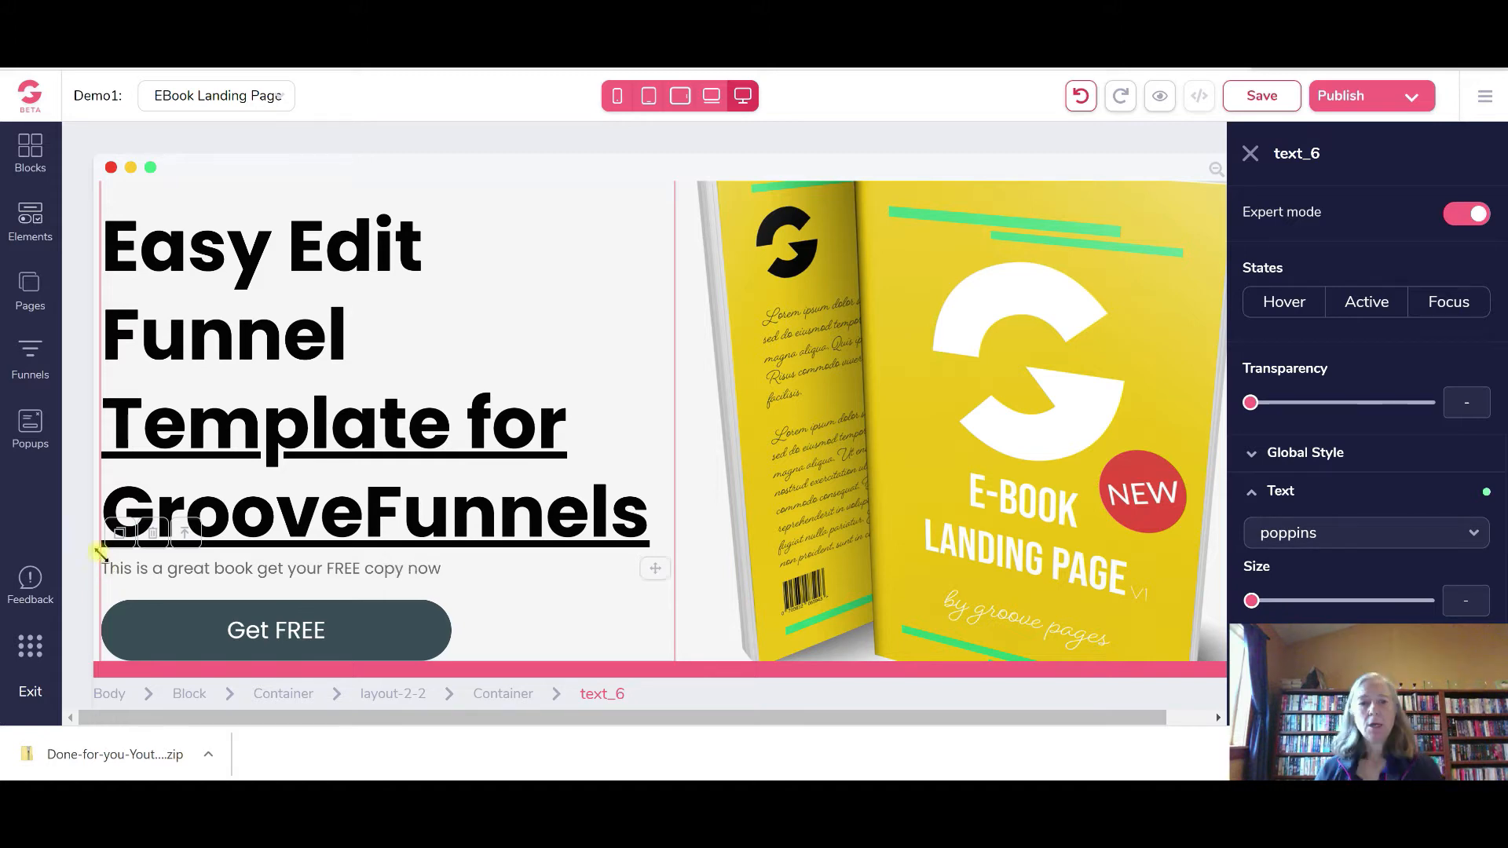
left_click(464, 343)
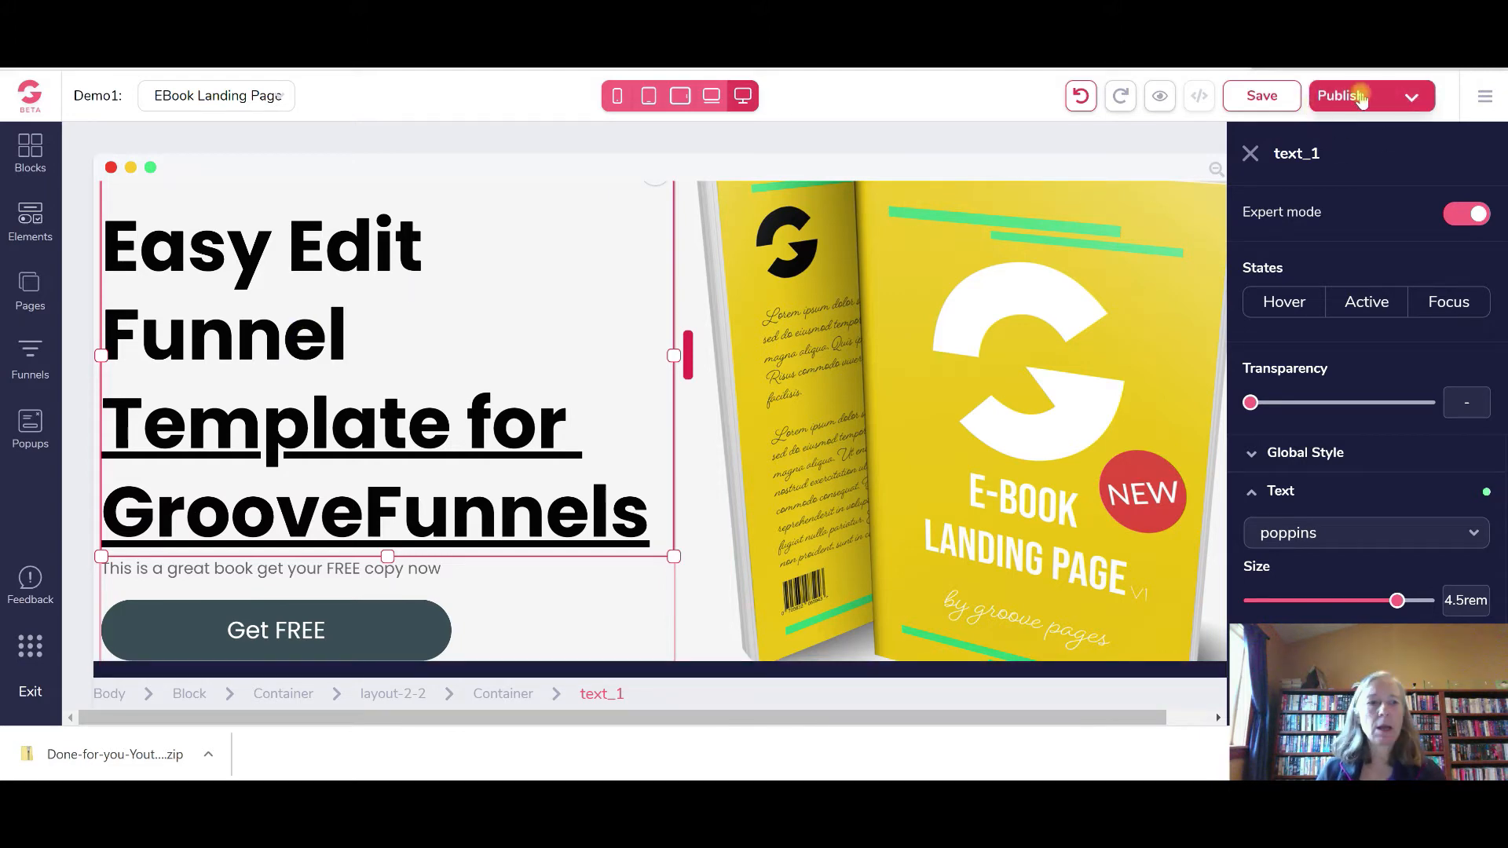
Try the Page and URL link types for the Get FREE button, with opening in a new tab enabled
scroll(666, 384, "down", 3)
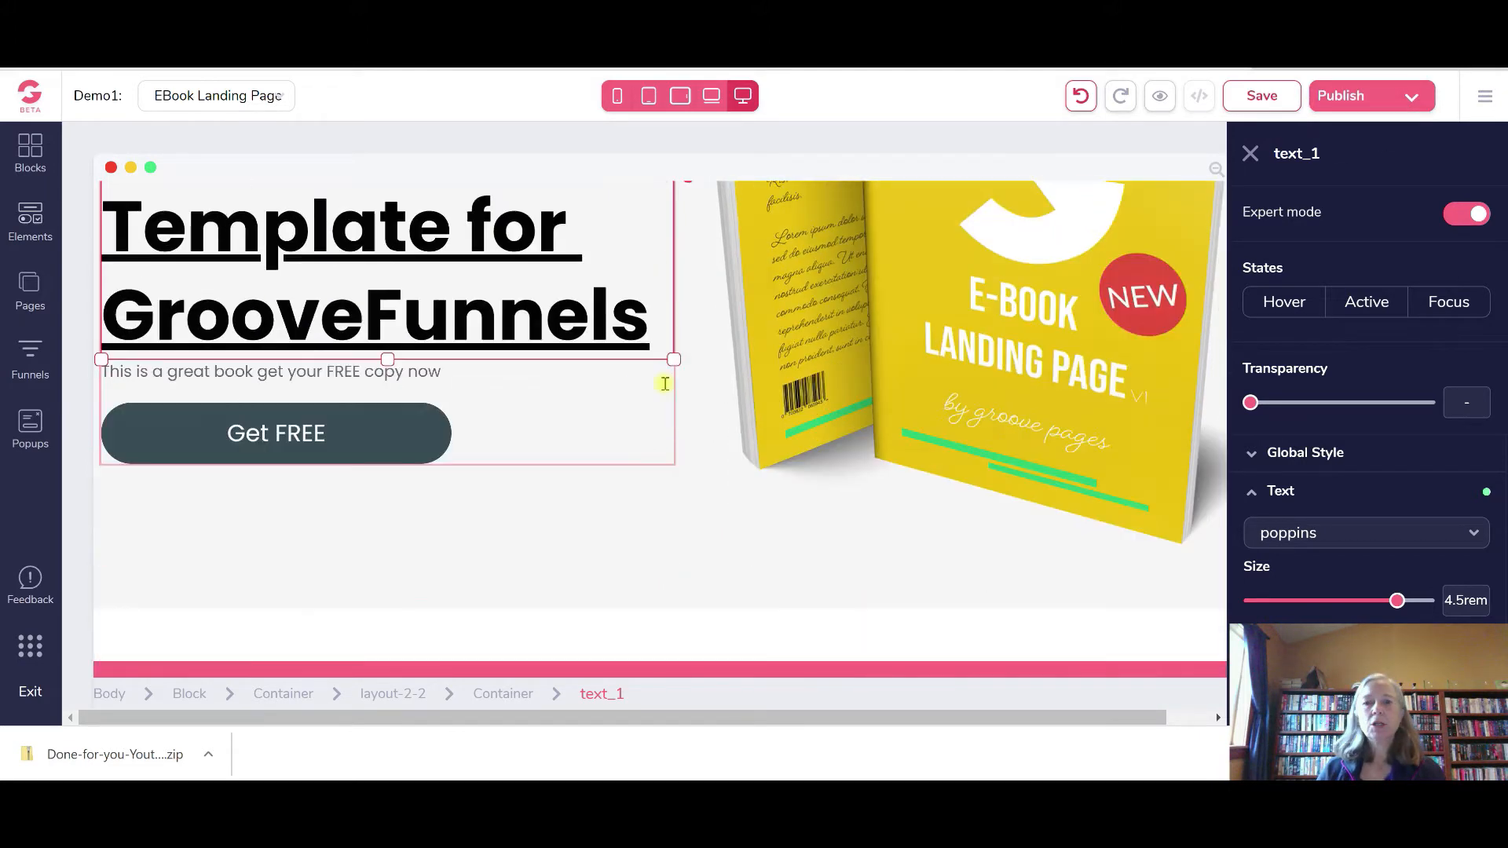
left_click(355, 437)
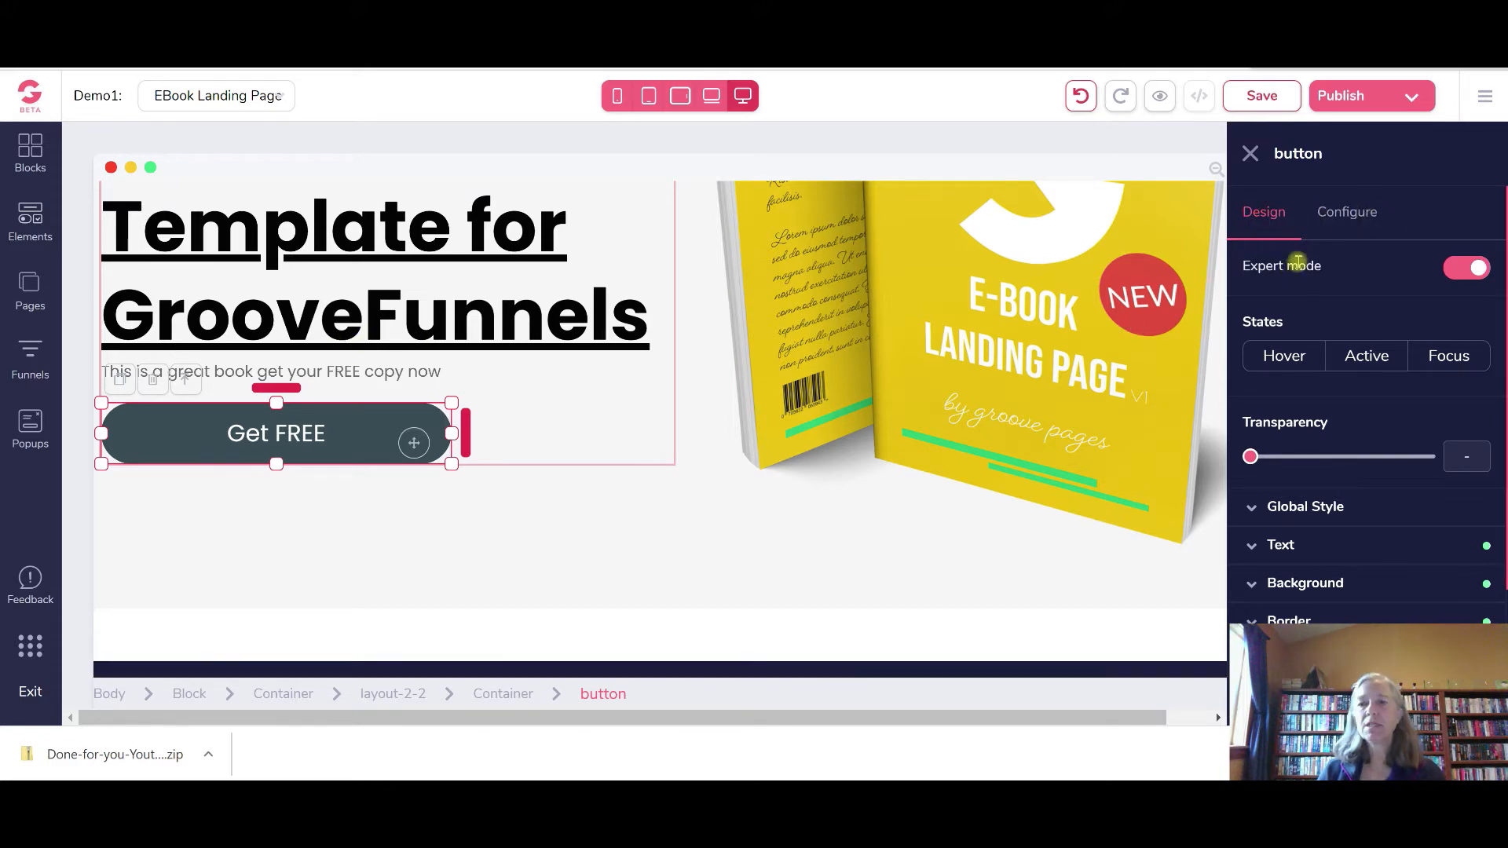
left_click(1358, 215)
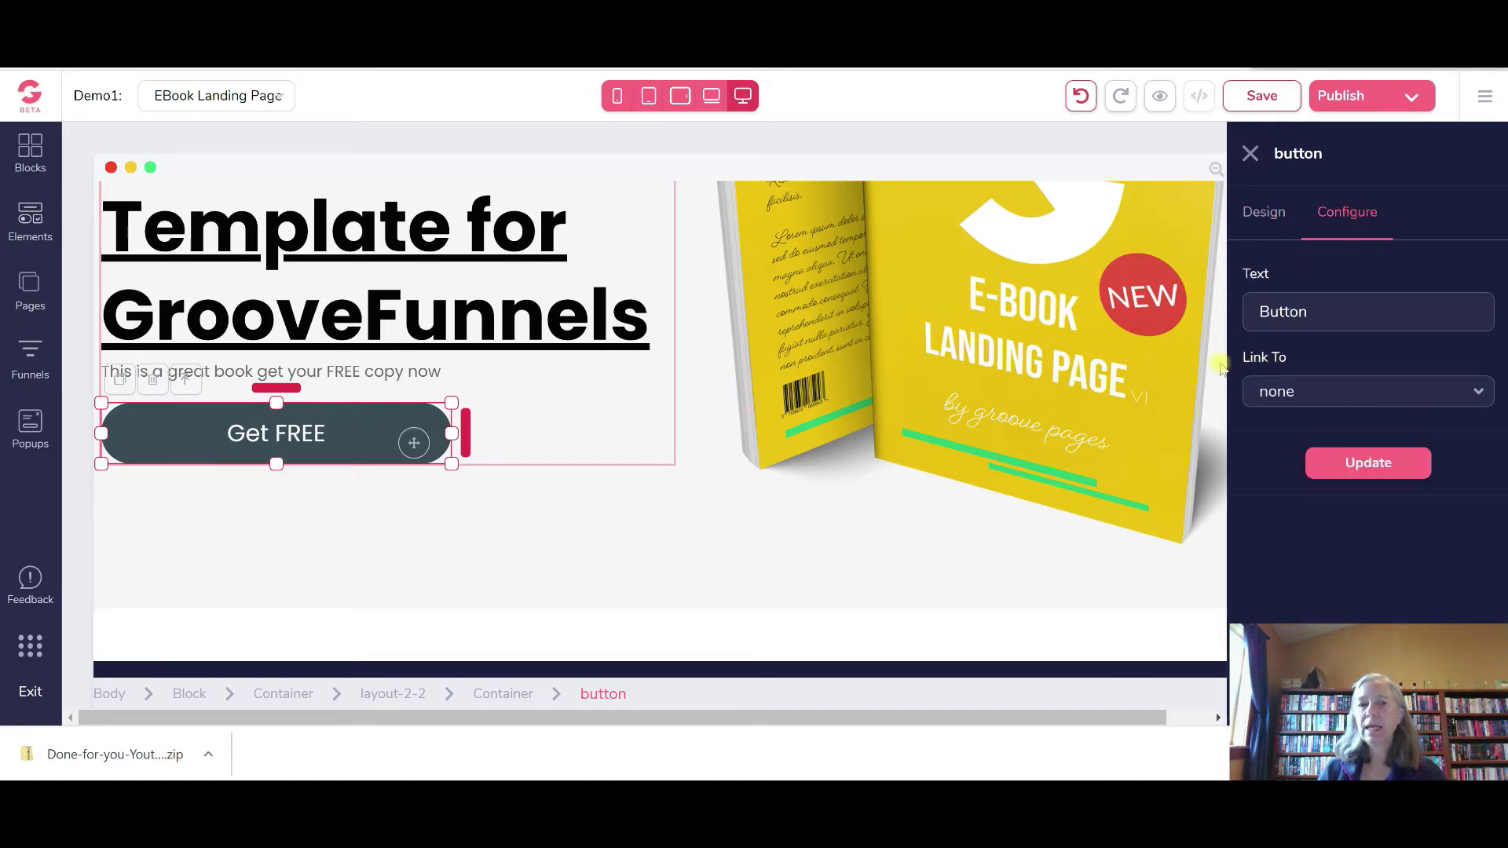
left_click(1480, 392)
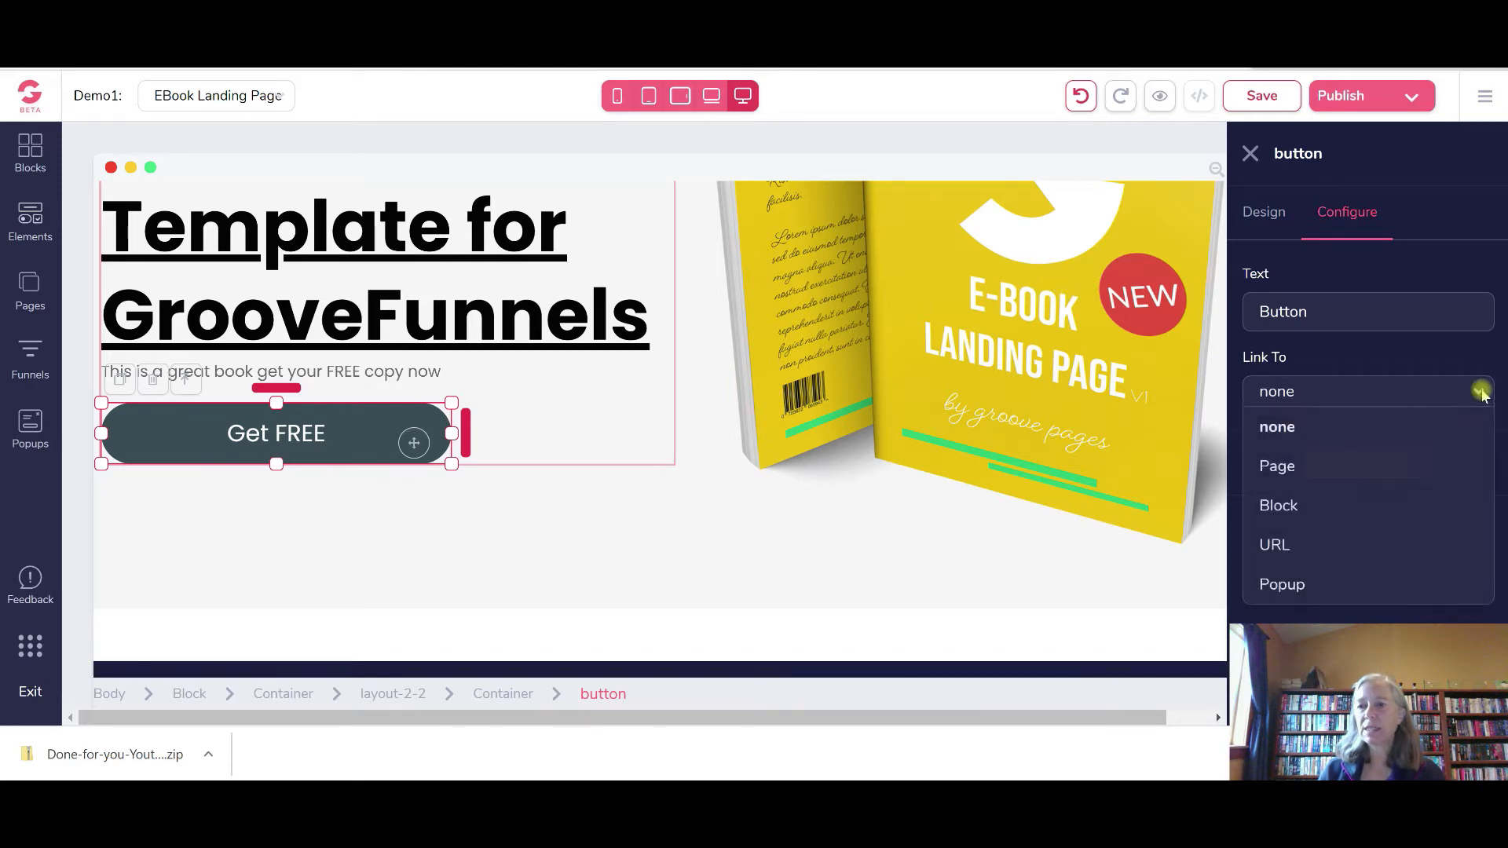
left_click(1307, 468)
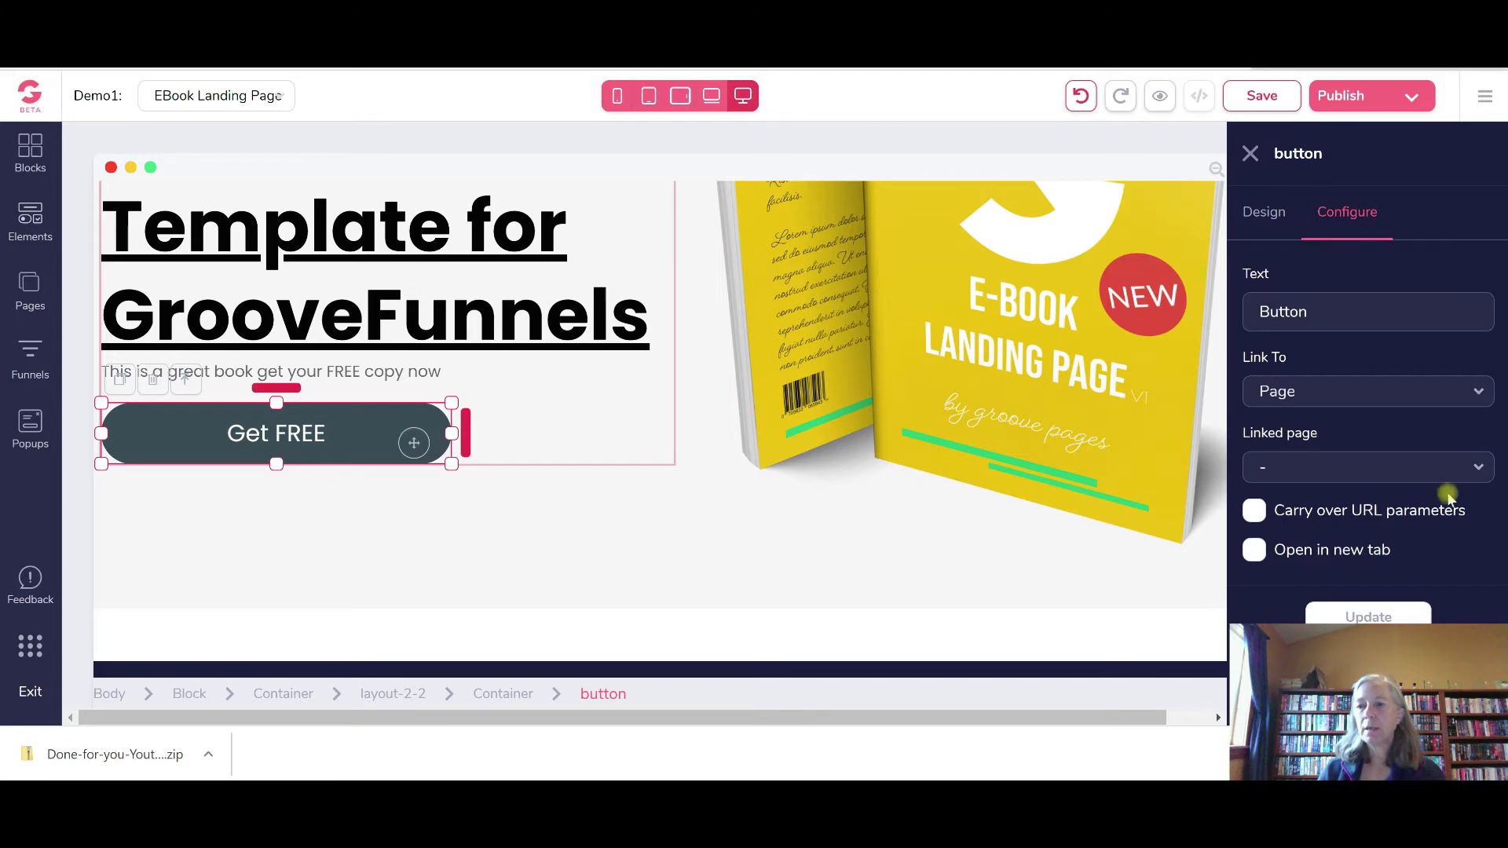
left_click(1255, 552)
left_click(1305, 470)
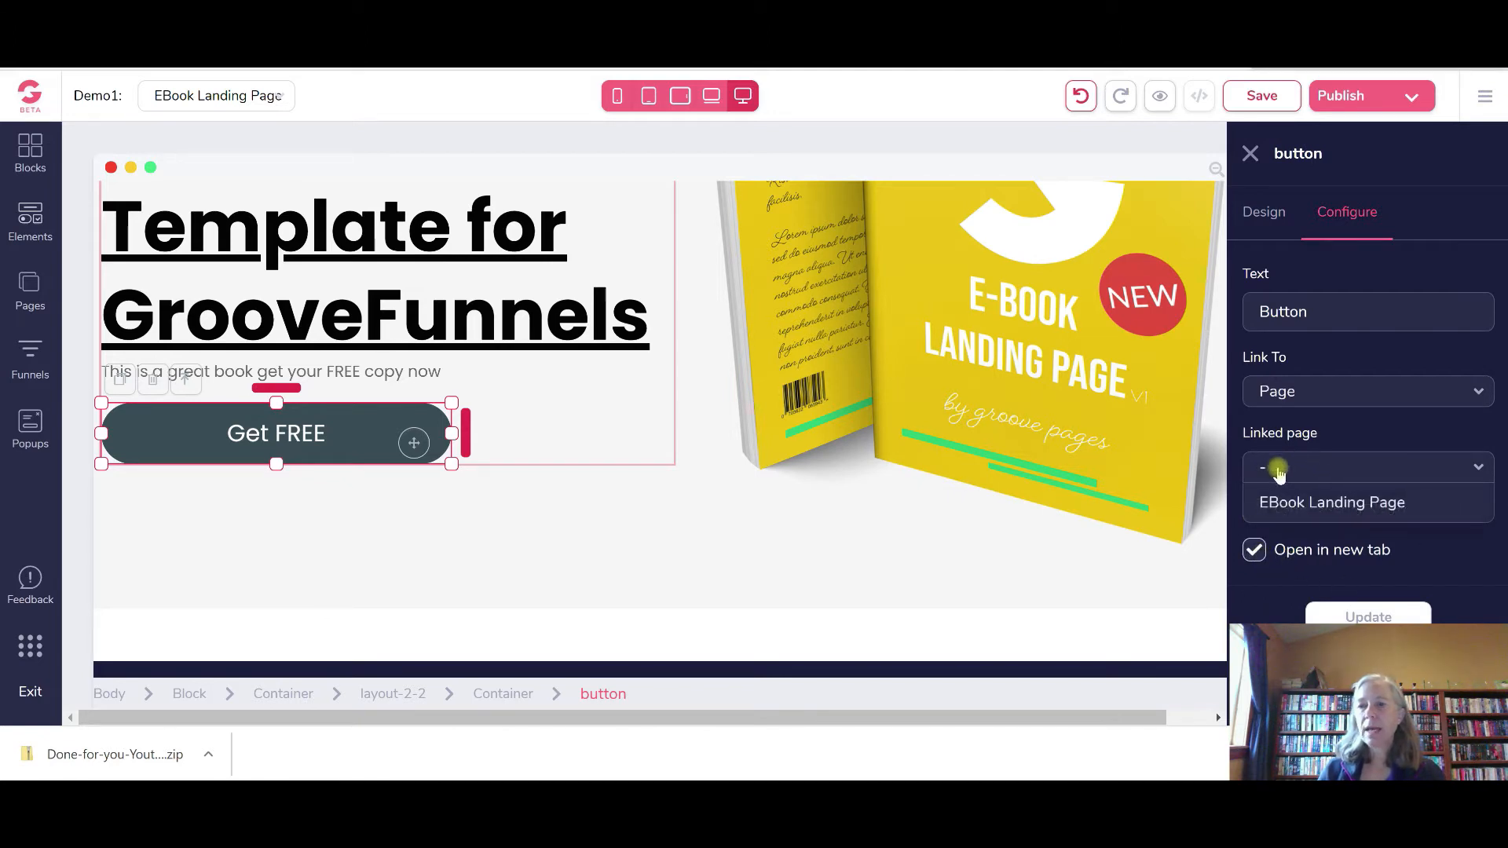
left_click(1480, 469)
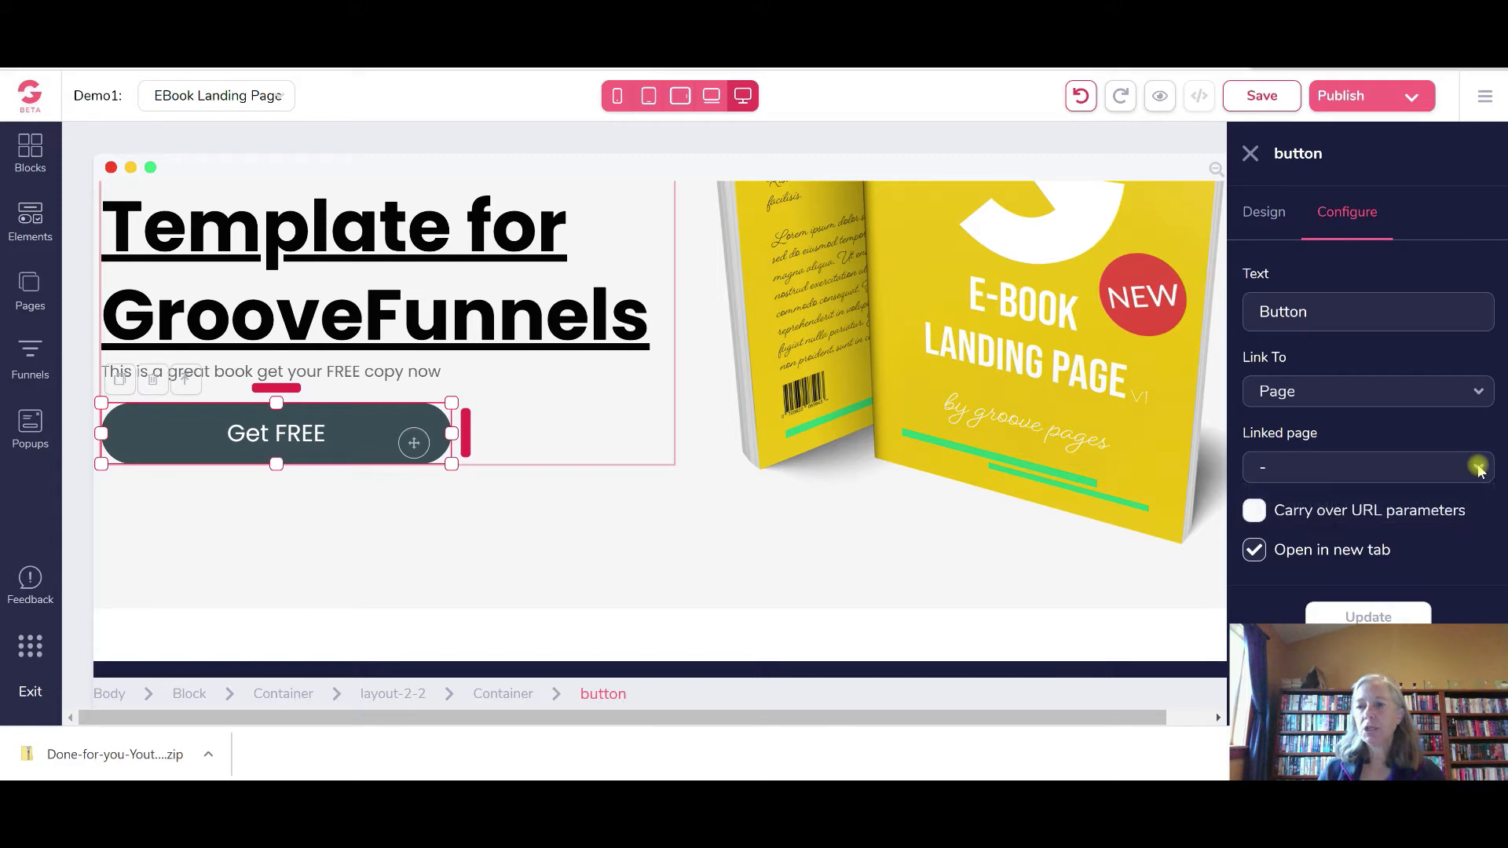
left_click(1475, 394)
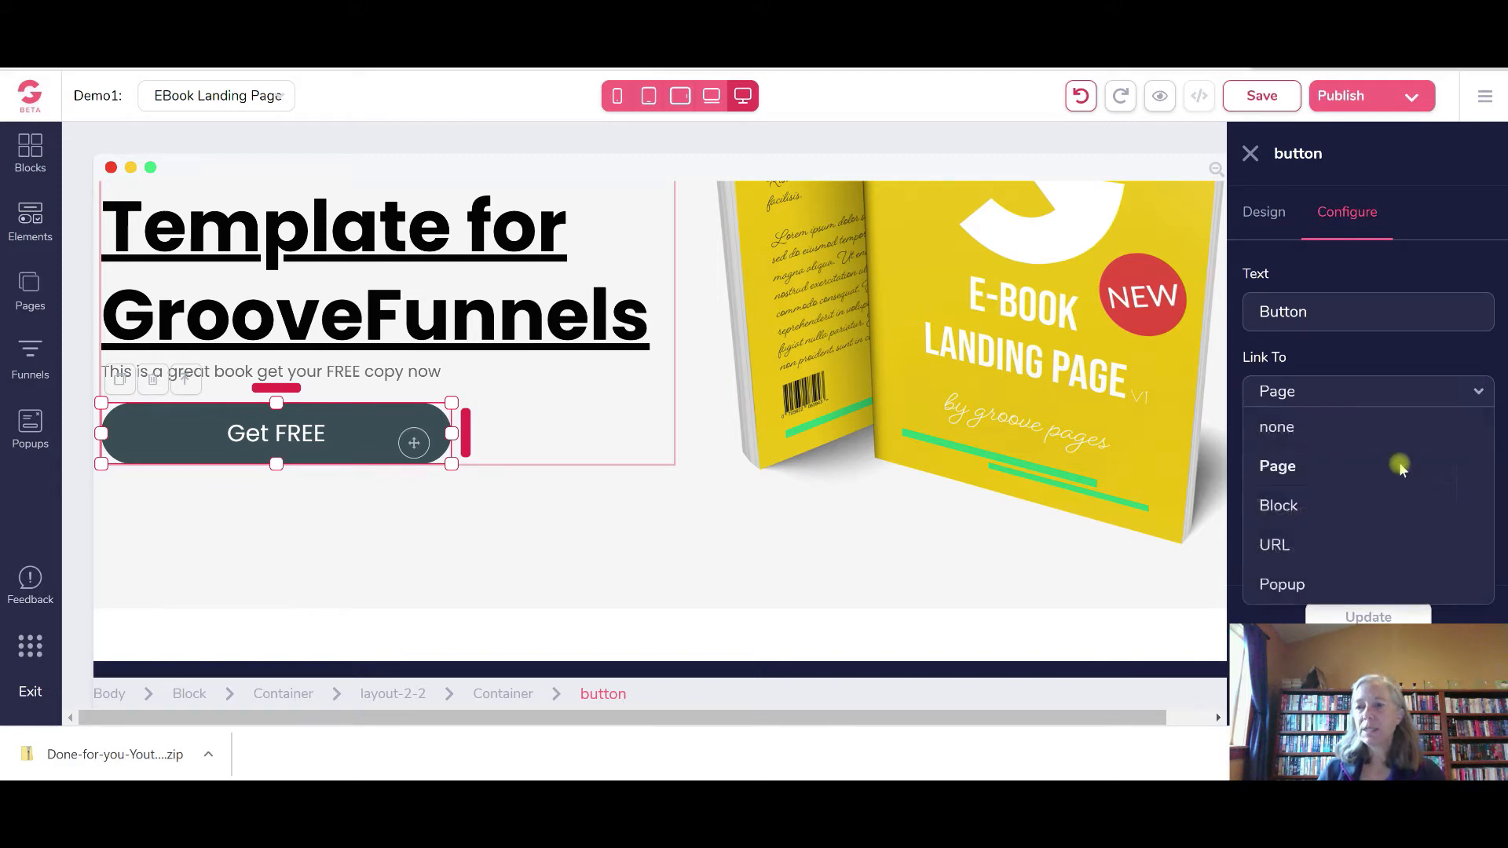
left_click(1289, 548)
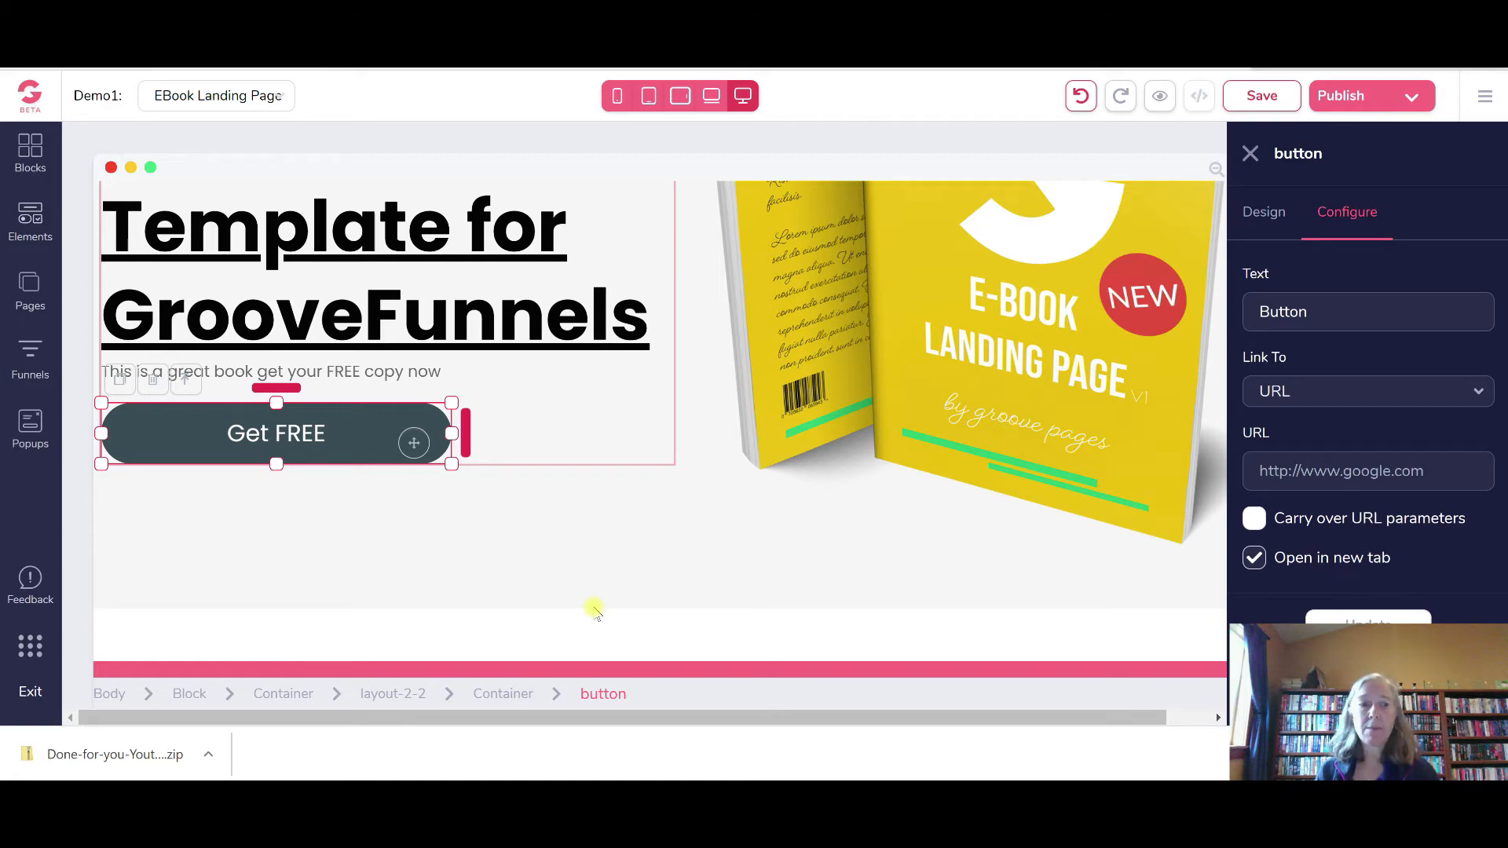
Create a new popup for the EBook Landing Page from the centred template with a headline, email field and Subscribe Newsletter button
left_click(32, 424)
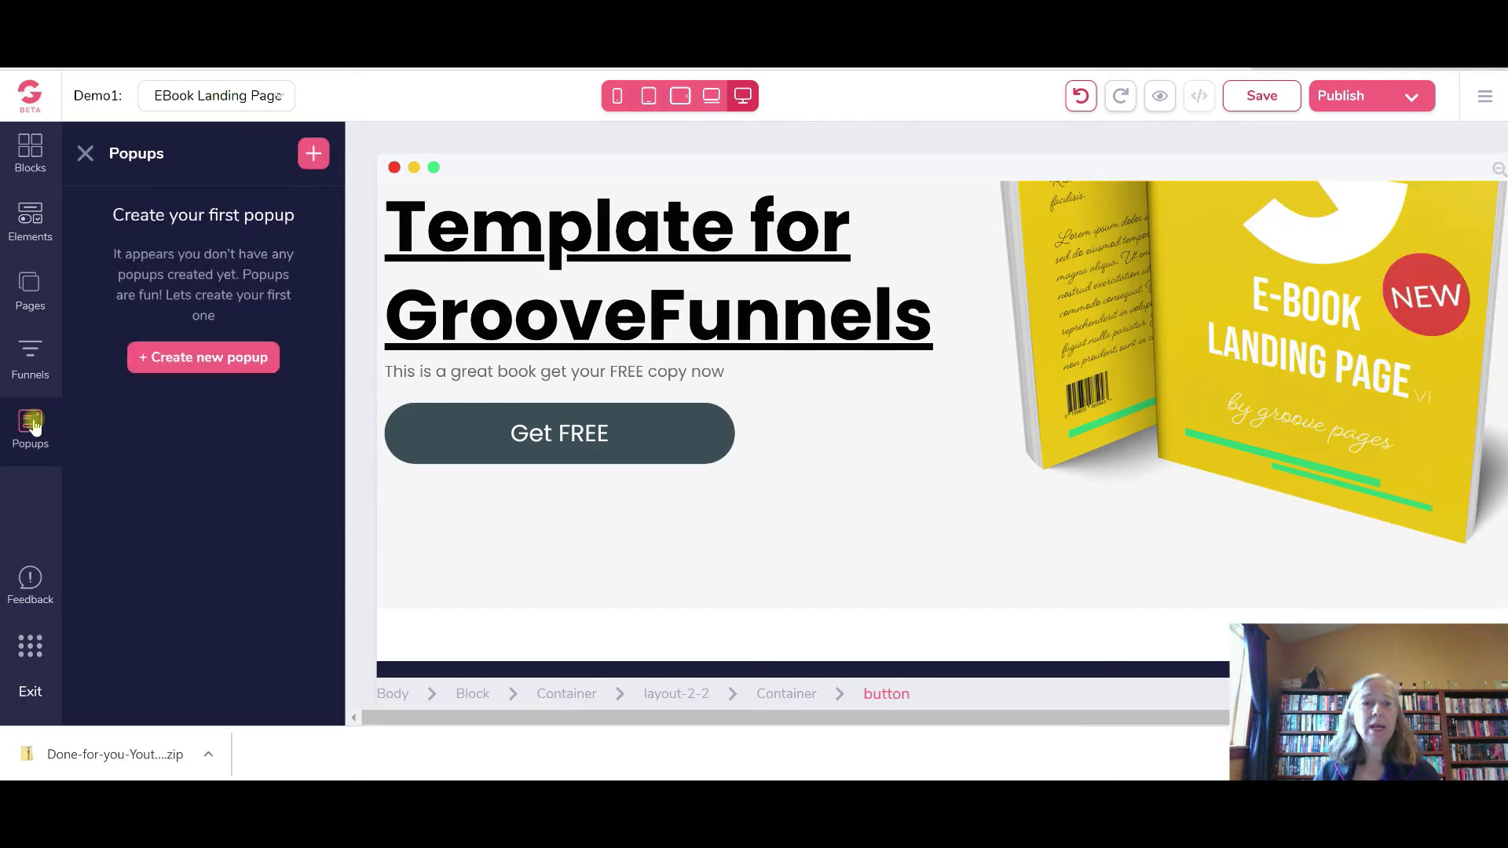
left_click(203, 357)
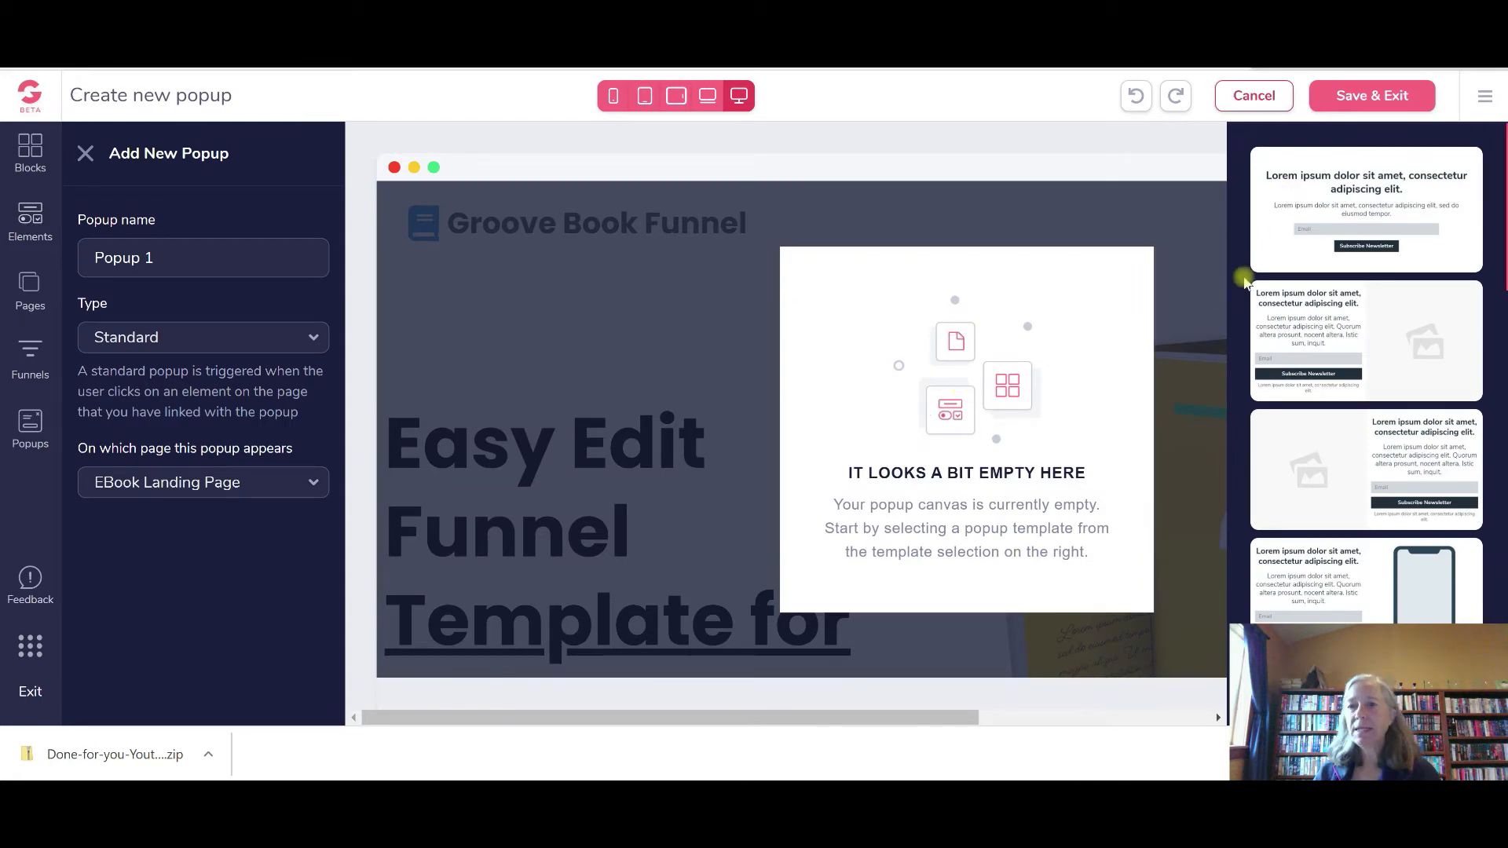
scroll(1302, 265, "down", 5)
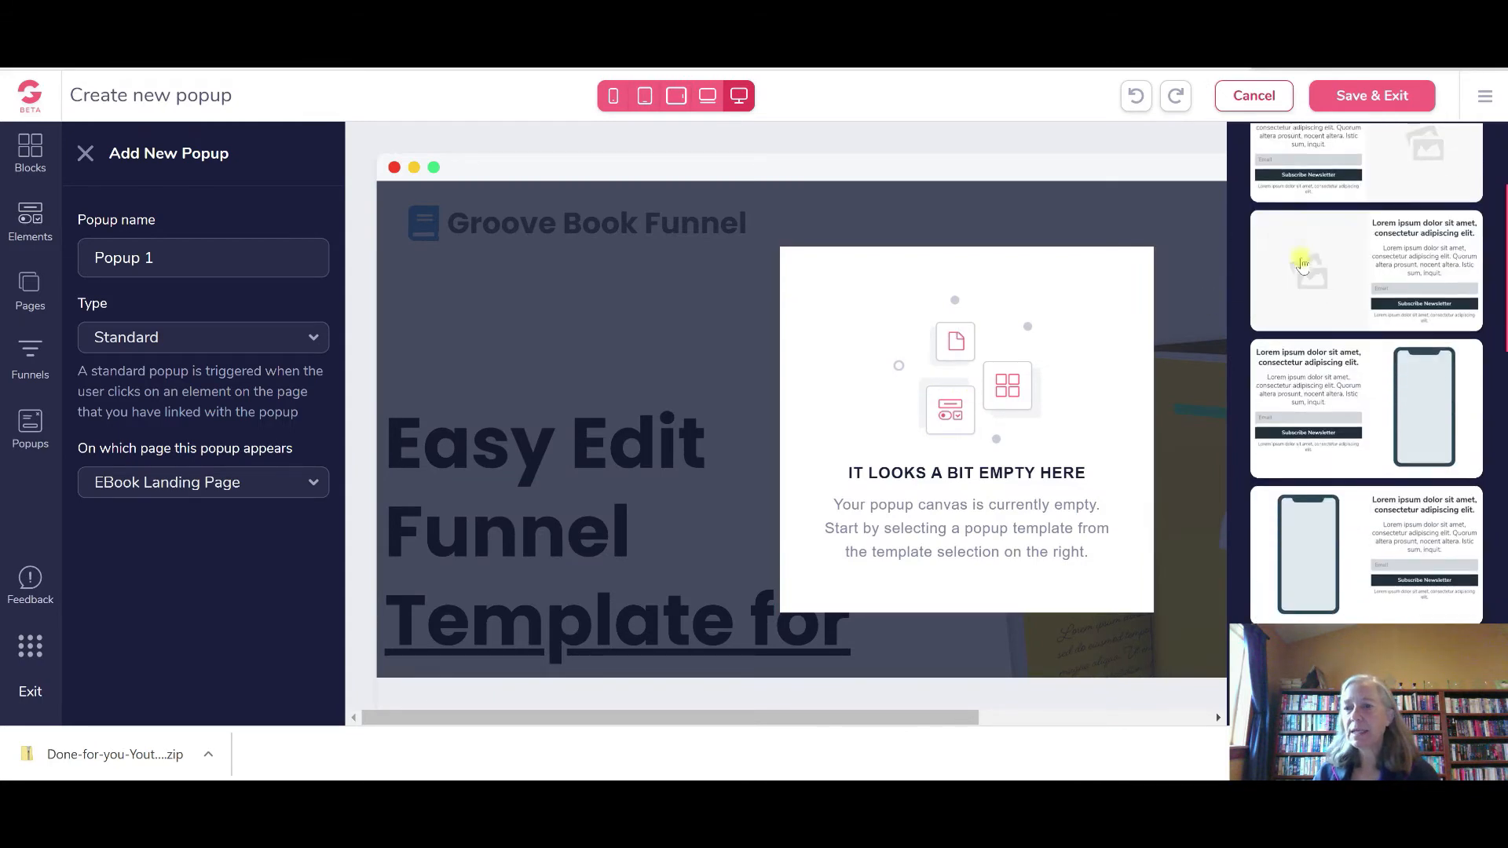
scroll(1301, 265, "down", 1)
scroll(1302, 265, "down", 5)
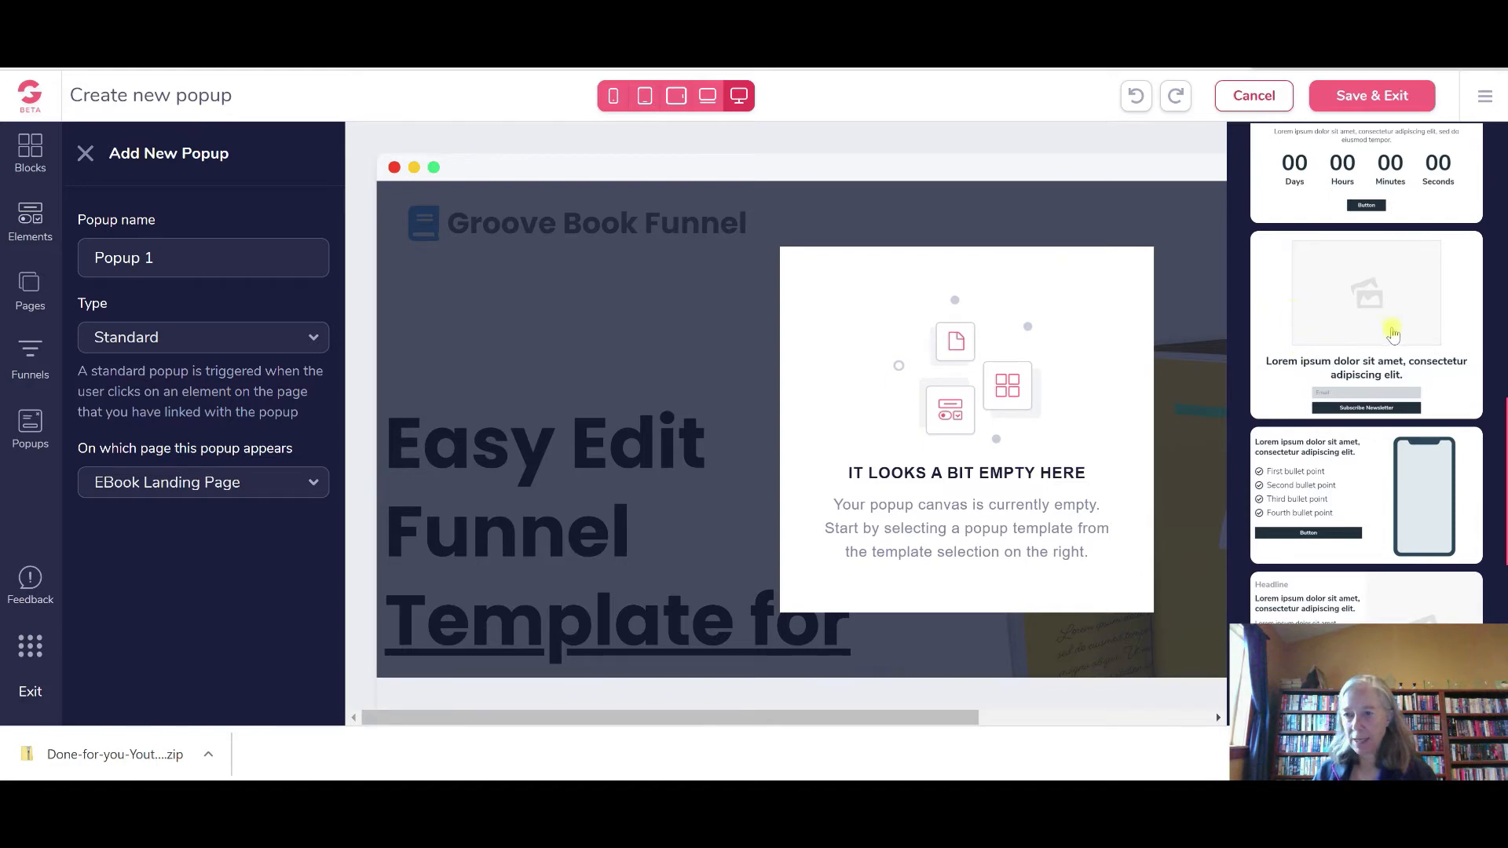
scroll(1392, 332, "down", 3)
scroll(1357, 417, "up", 2)
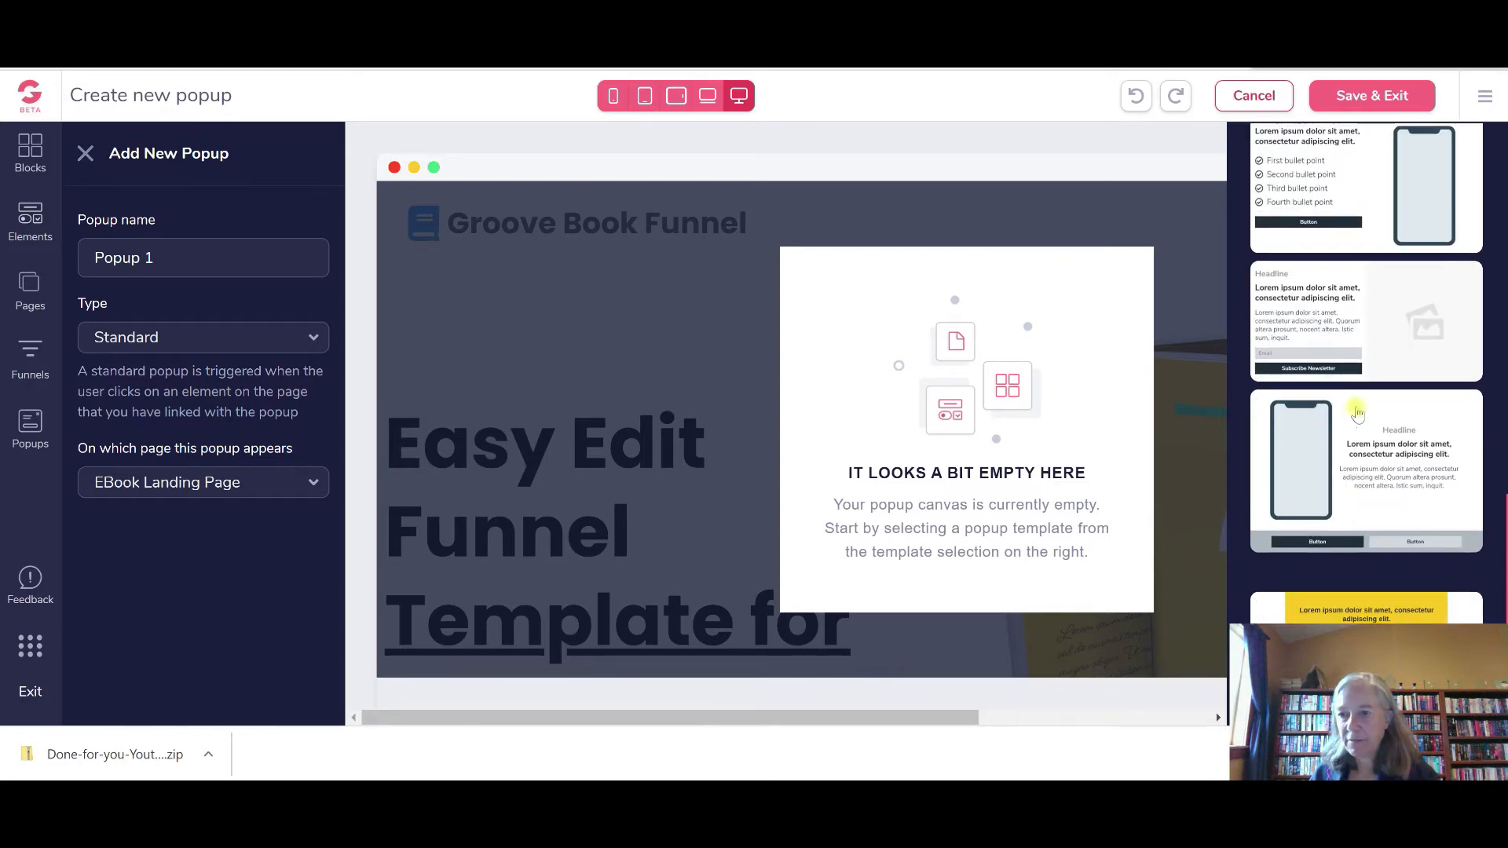
scroll(1357, 414, "up", 1)
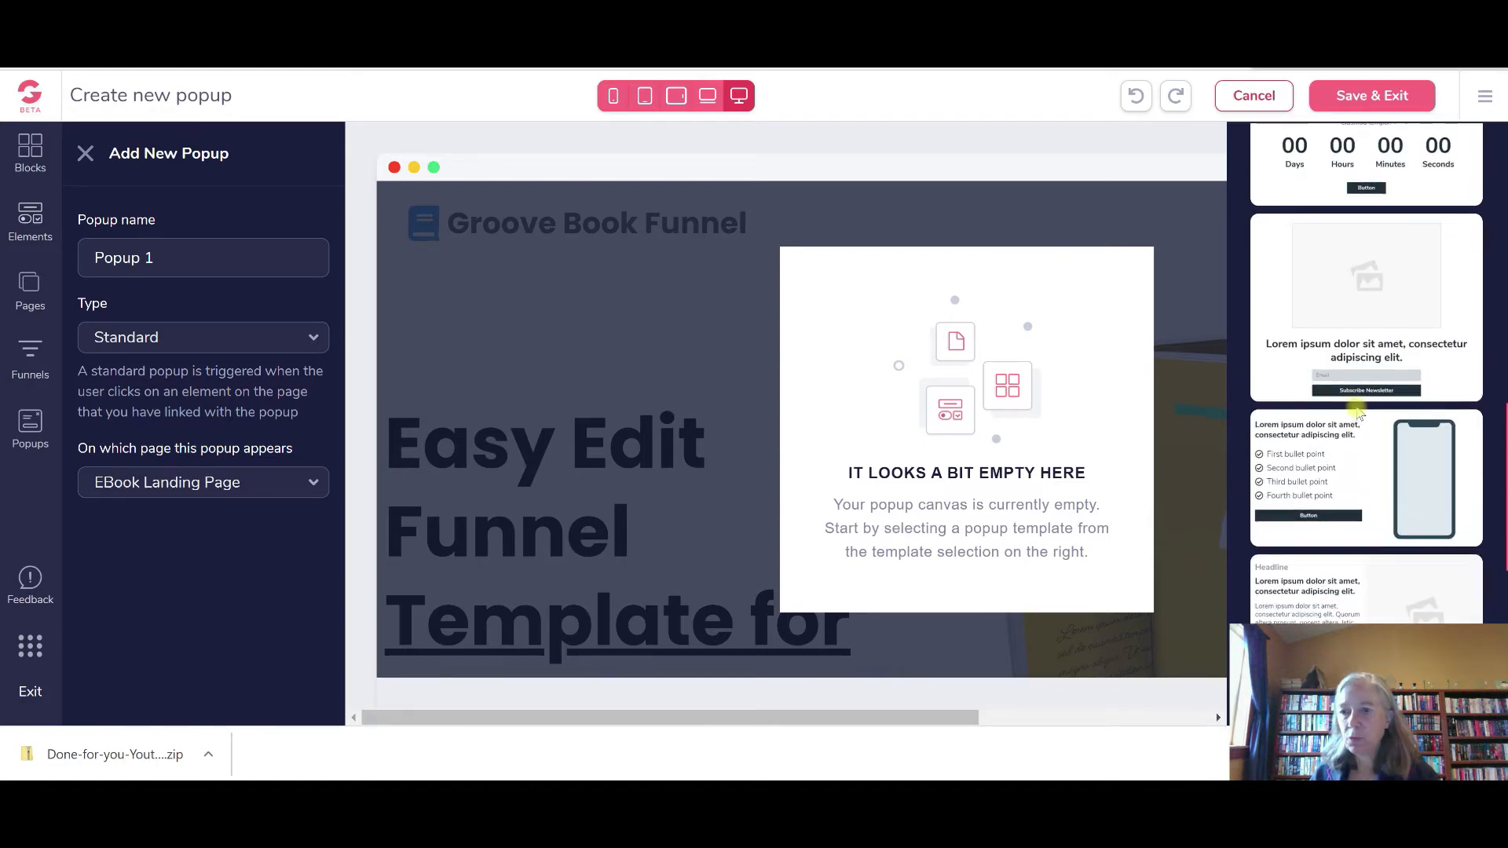
left_click(1359, 389)
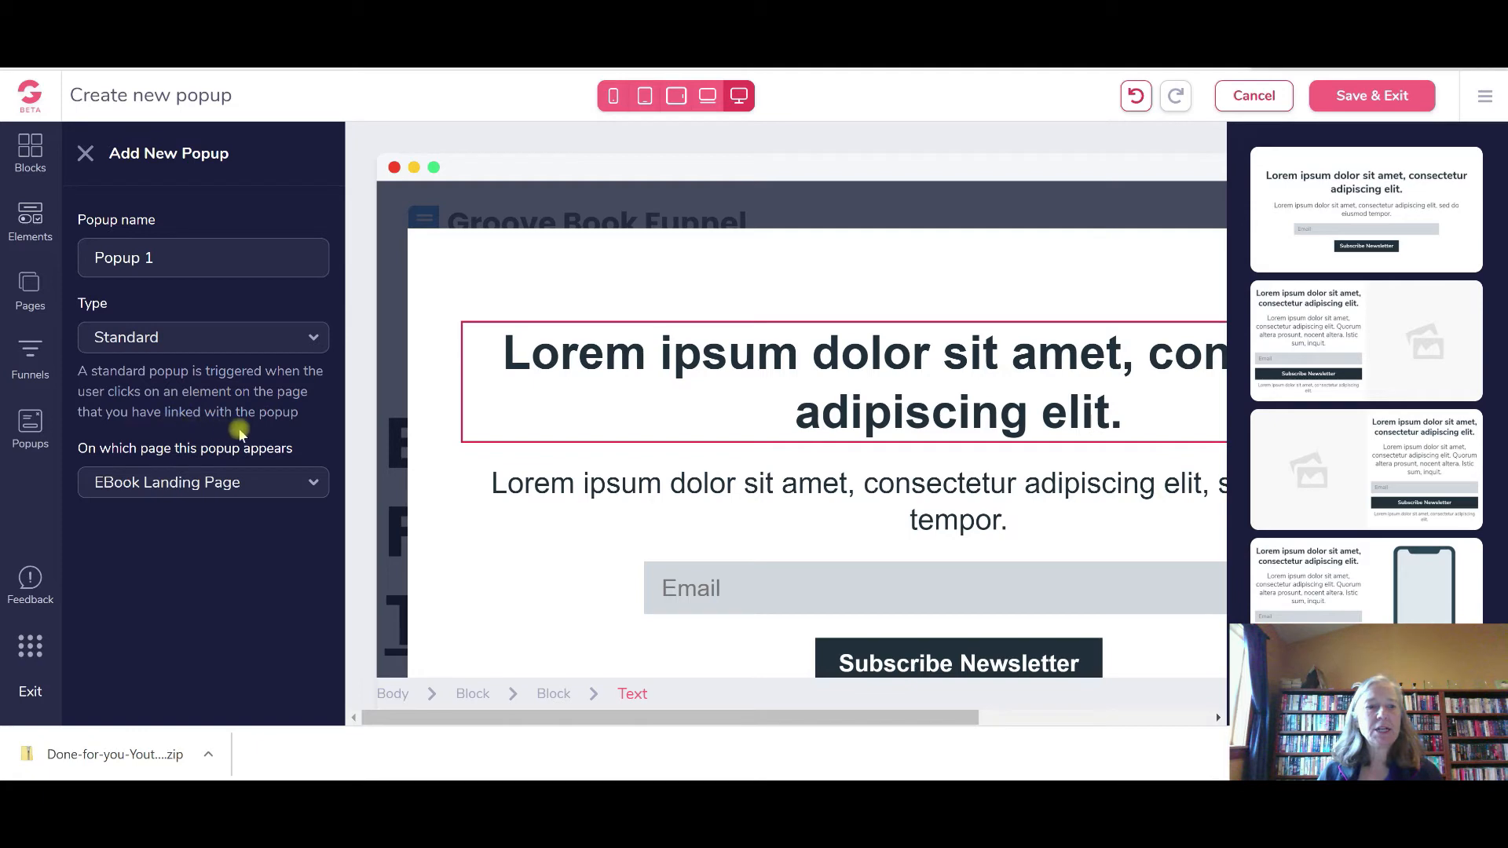
Replace the popup's placeholder headline with "Don't leave now without your free ebook"
left_click(552, 454)
left_click(1104, 397)
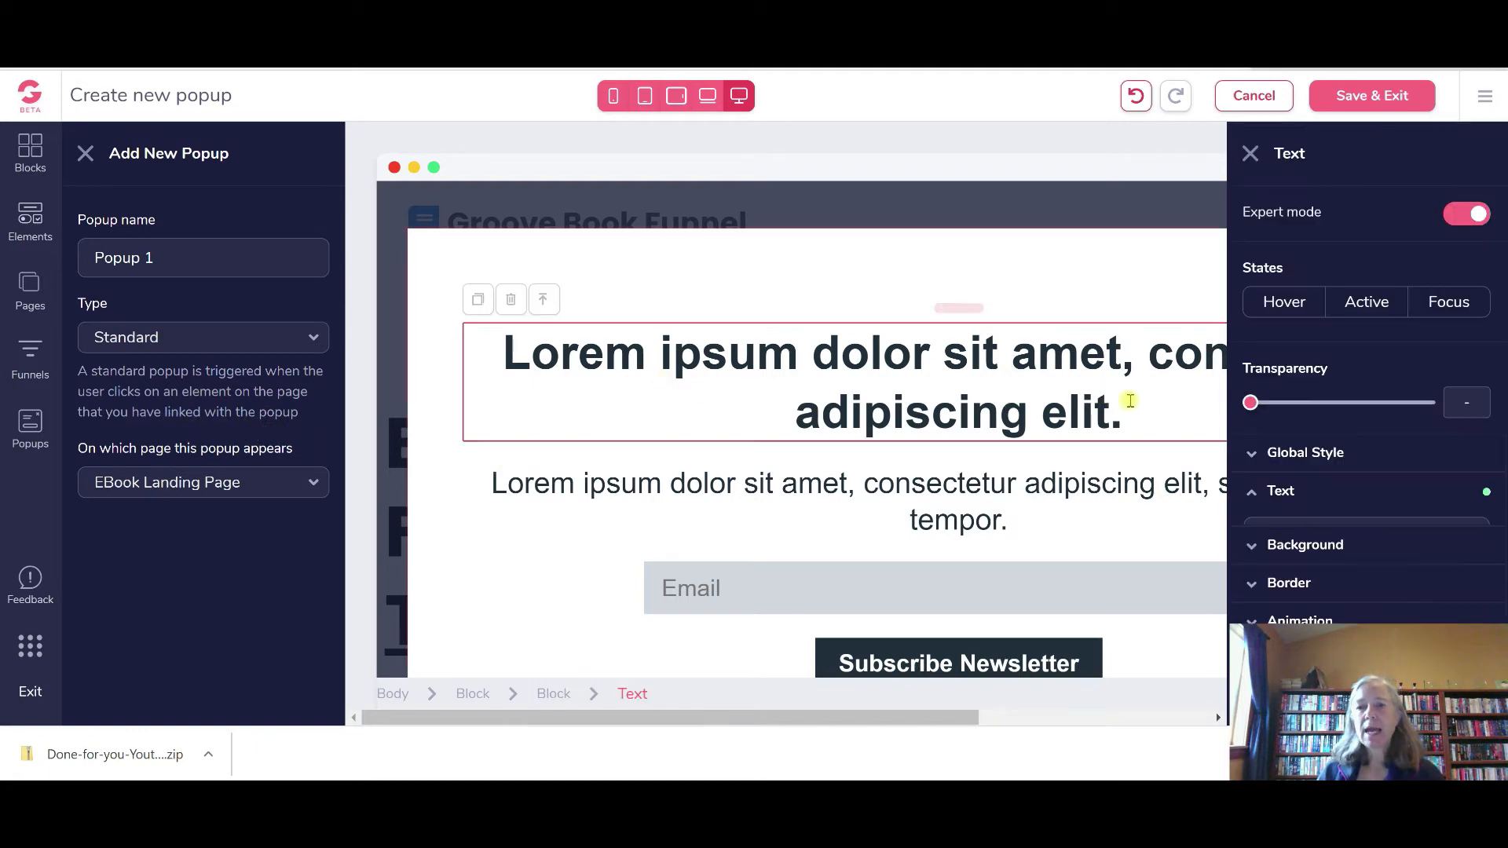
double_click(1117, 410)
left_click_drag(851, 386, 505, 350)
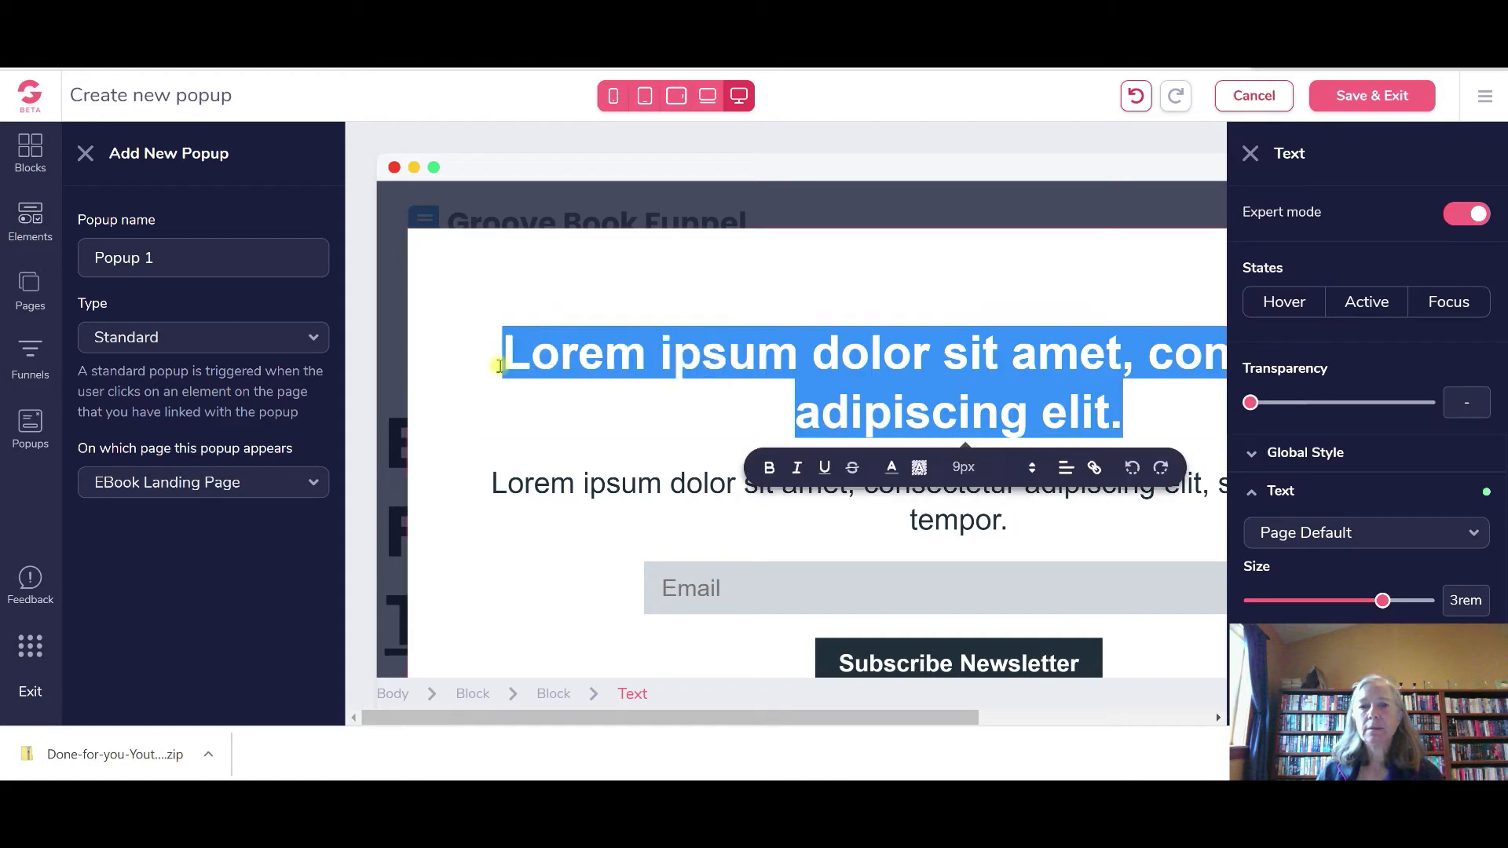
type("Don't ")
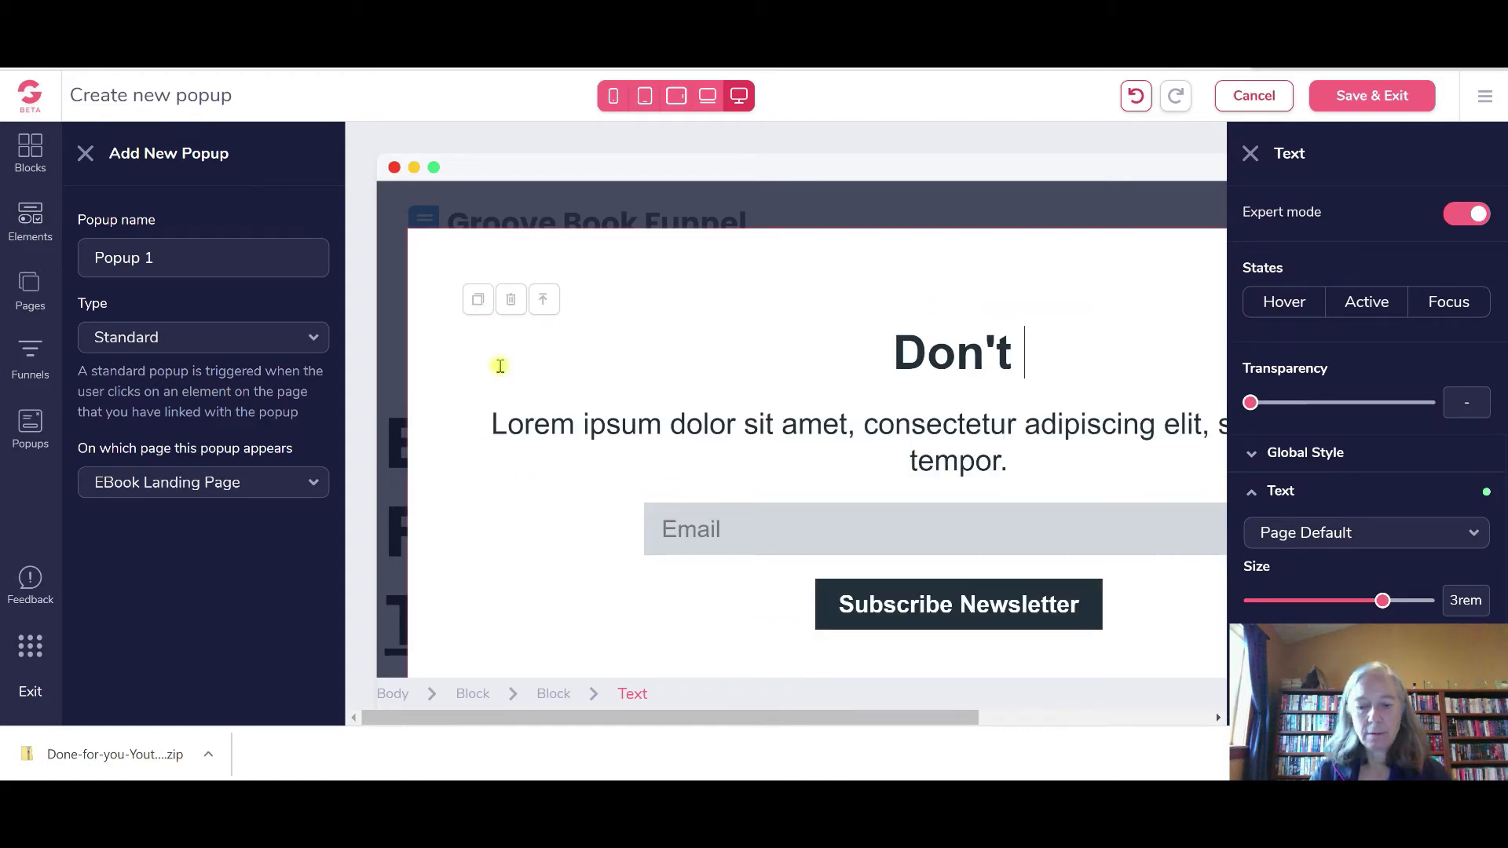
type("leave o")
key("BackSpace")
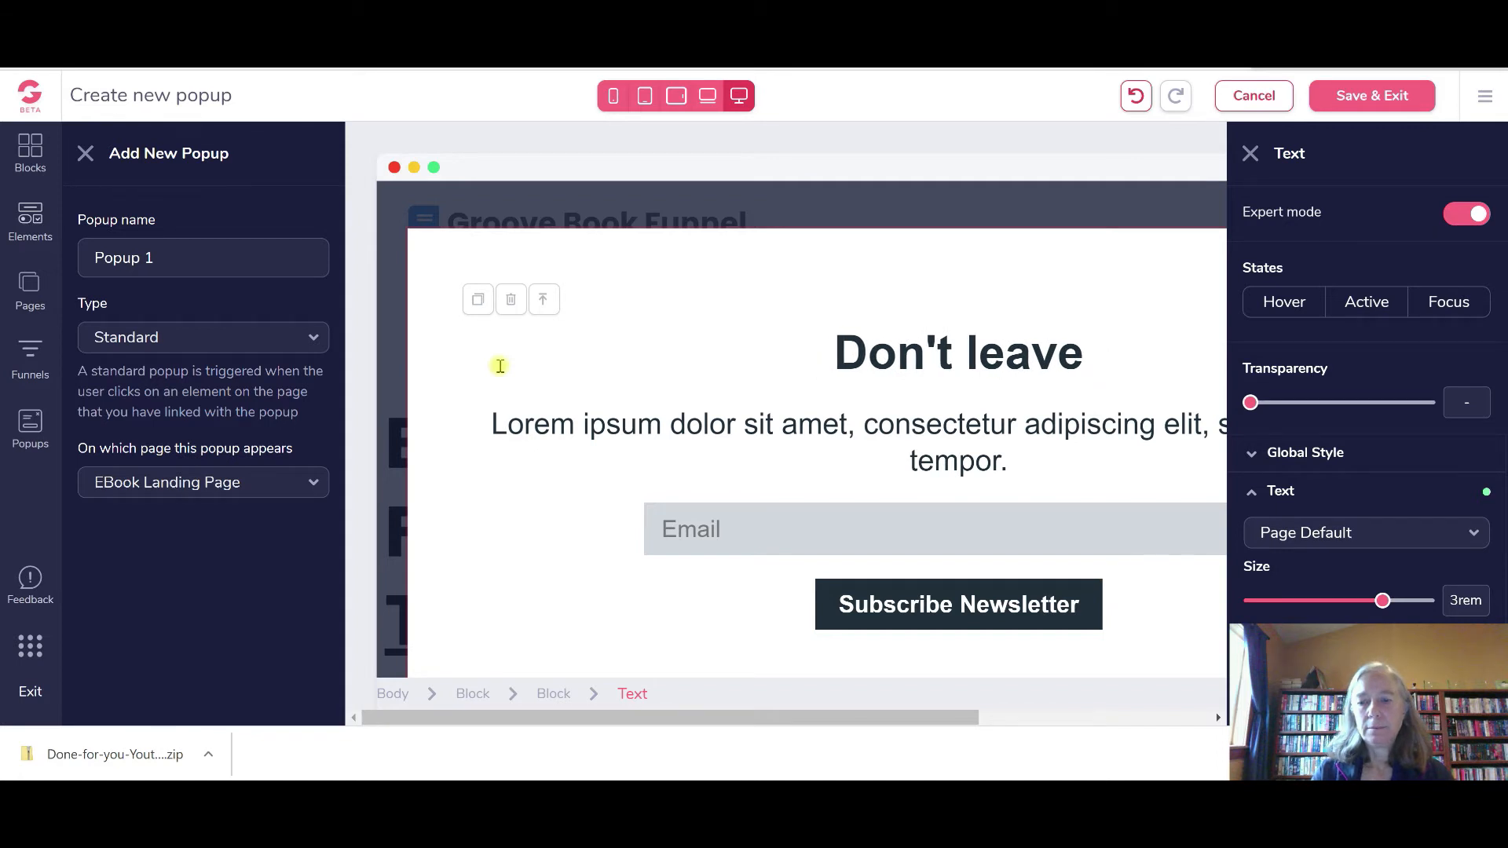
type("now without ou")
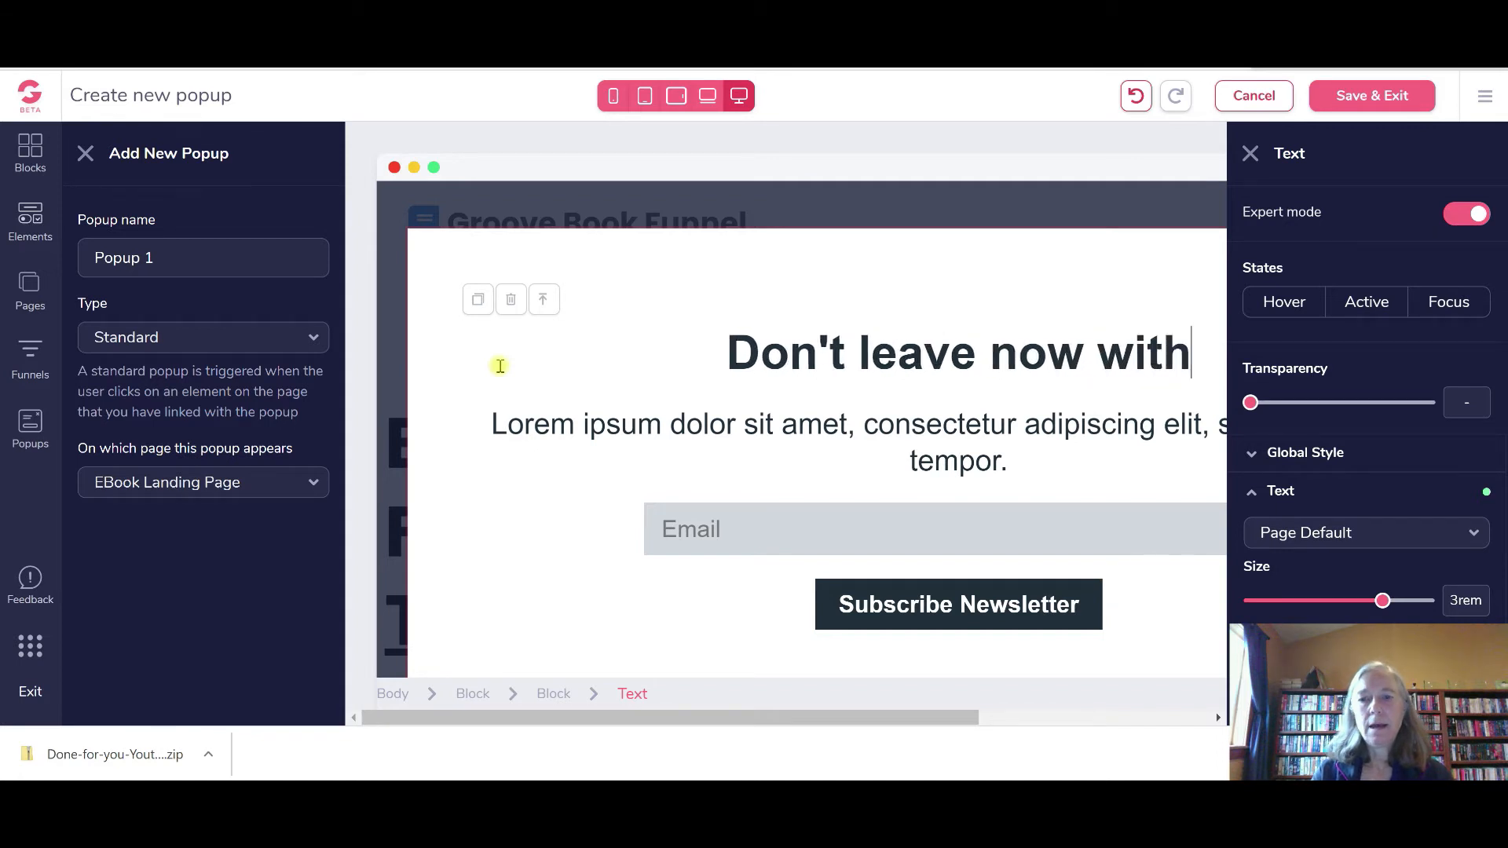
key("BackSpace")
key("BackSpace")
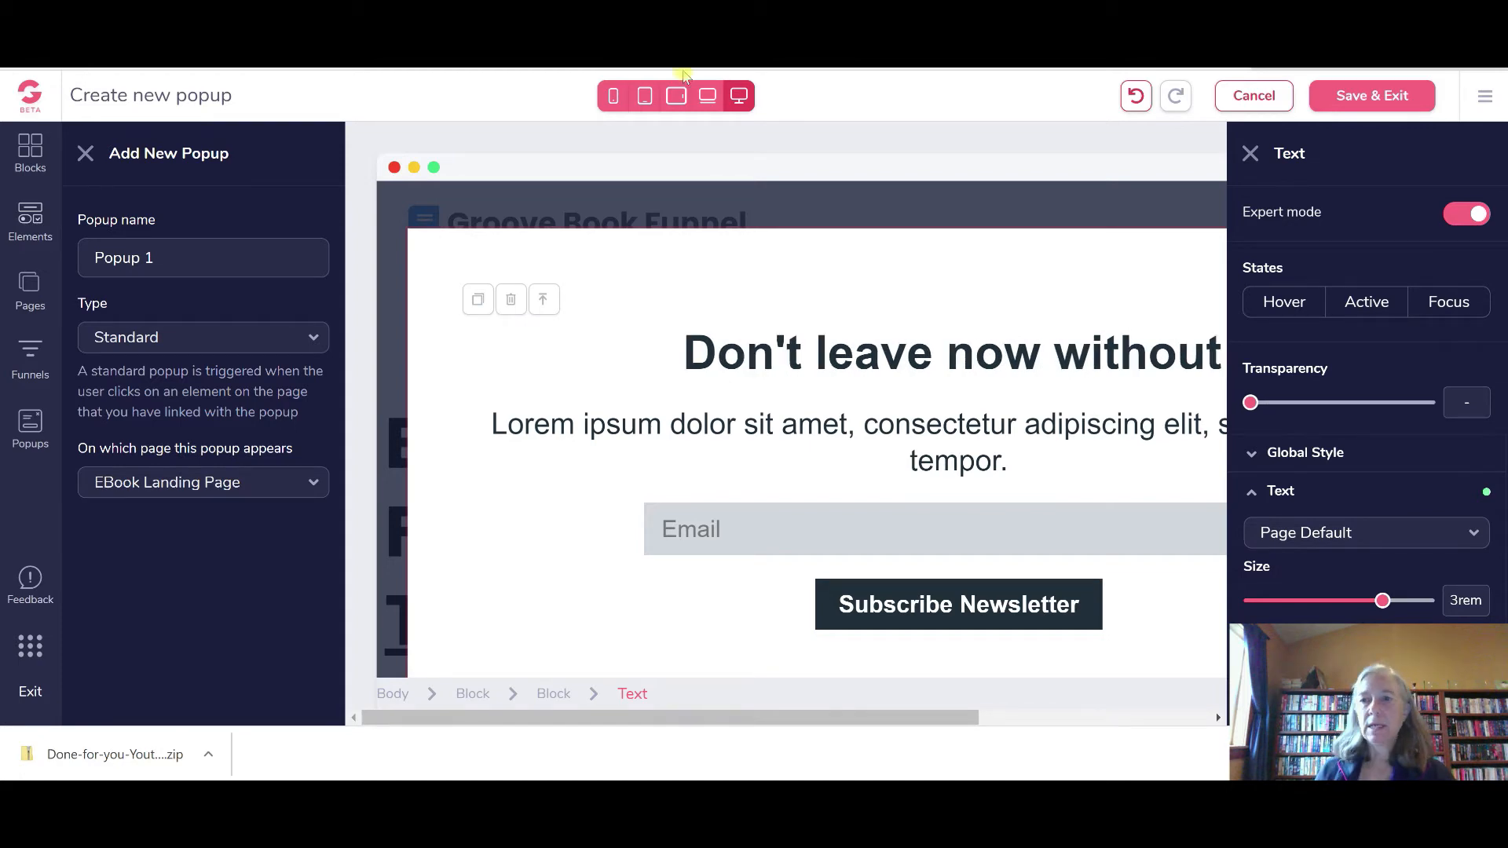
type("your free eboo")
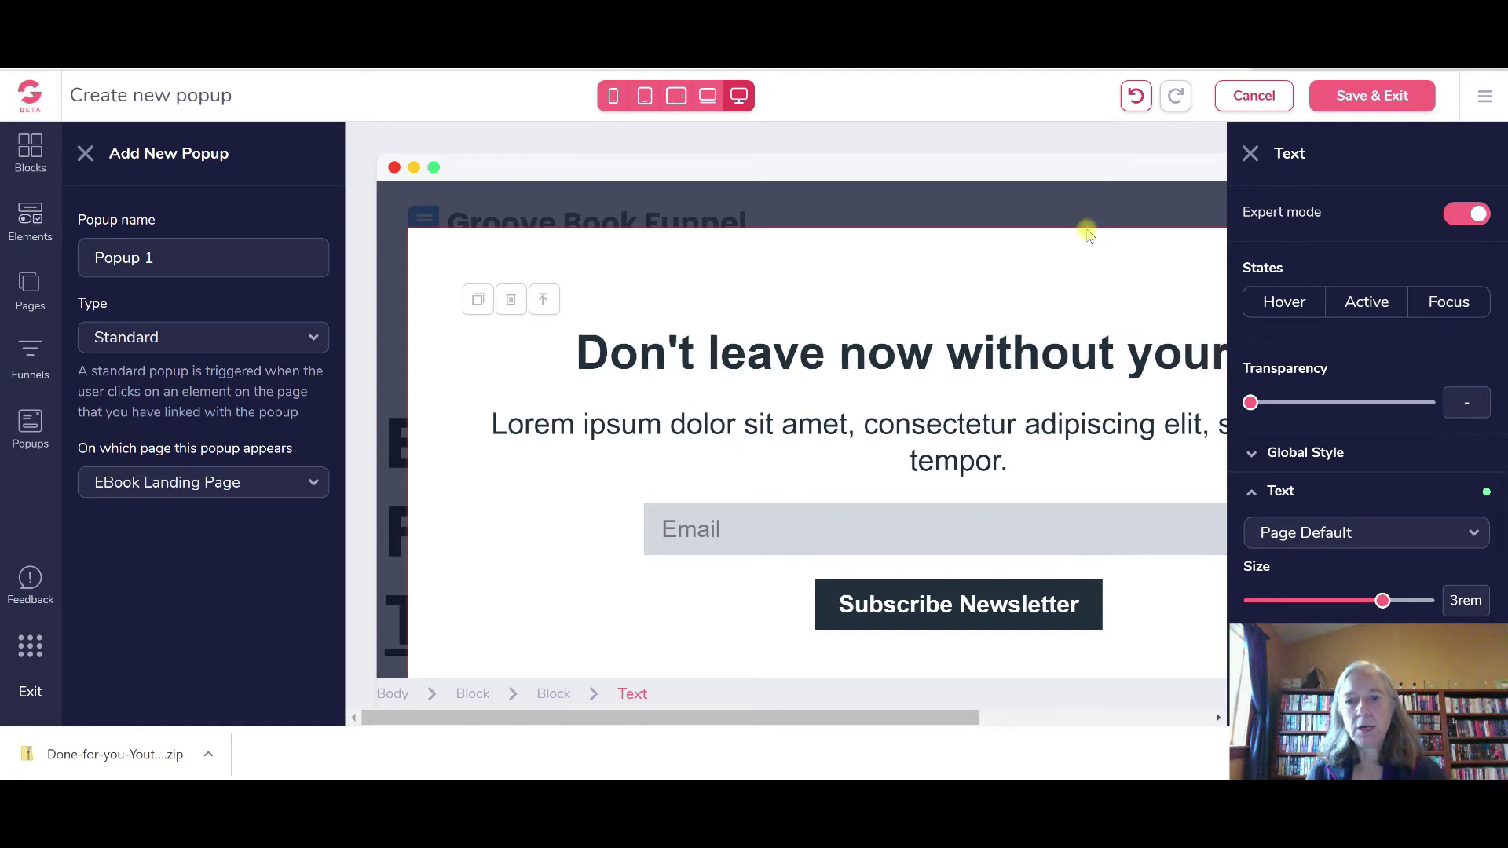
type("k")
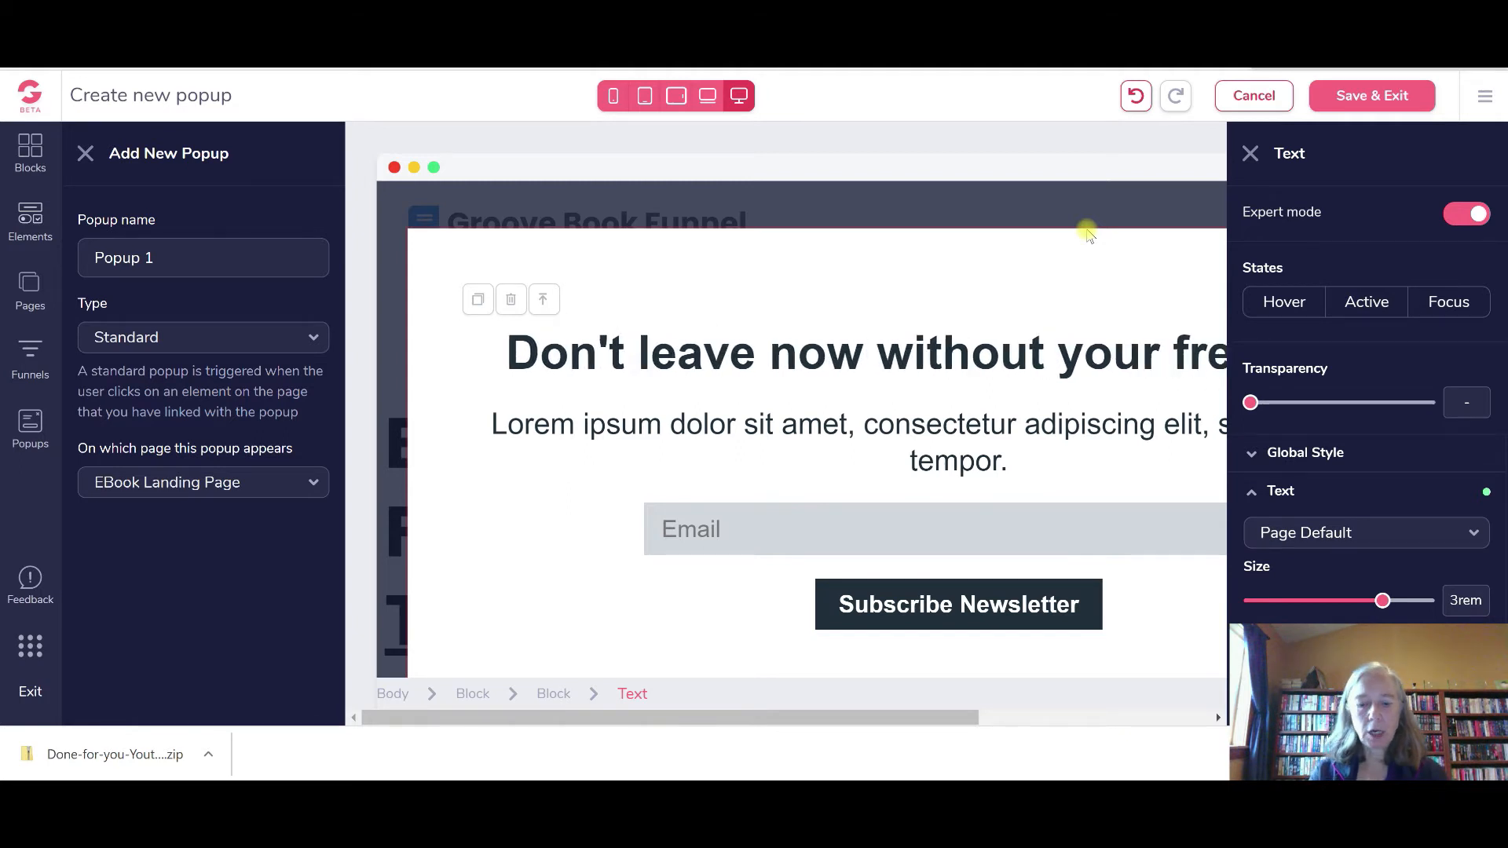
Replace the placeholder paragraph under the popup headline with "Thank you for your interest"
left_click(1047, 424)
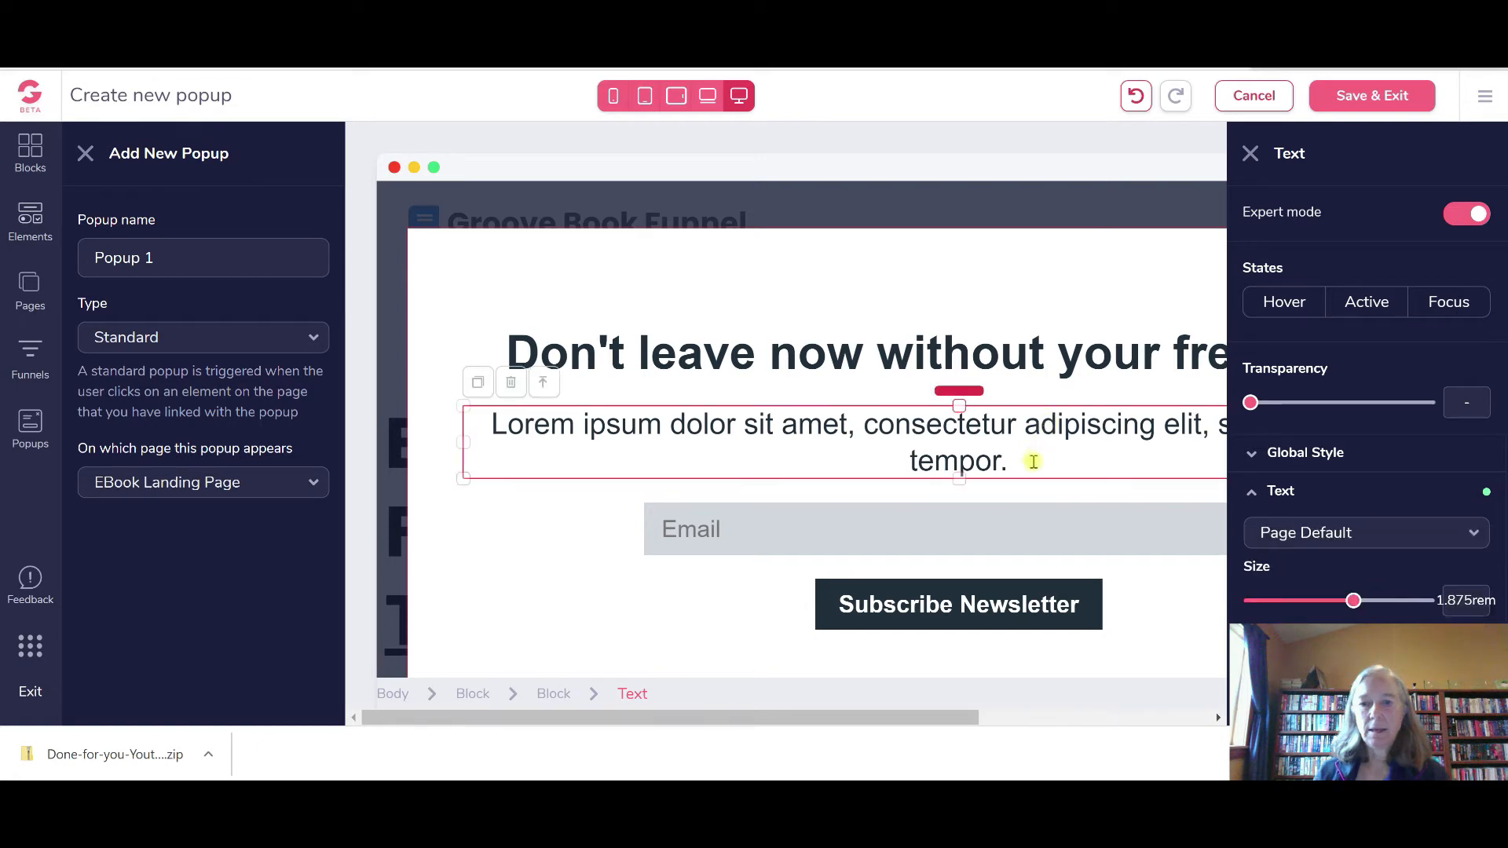
left_click_drag(1014, 461, 856, 424)
left_click_drag(681, 396, 358, 384)
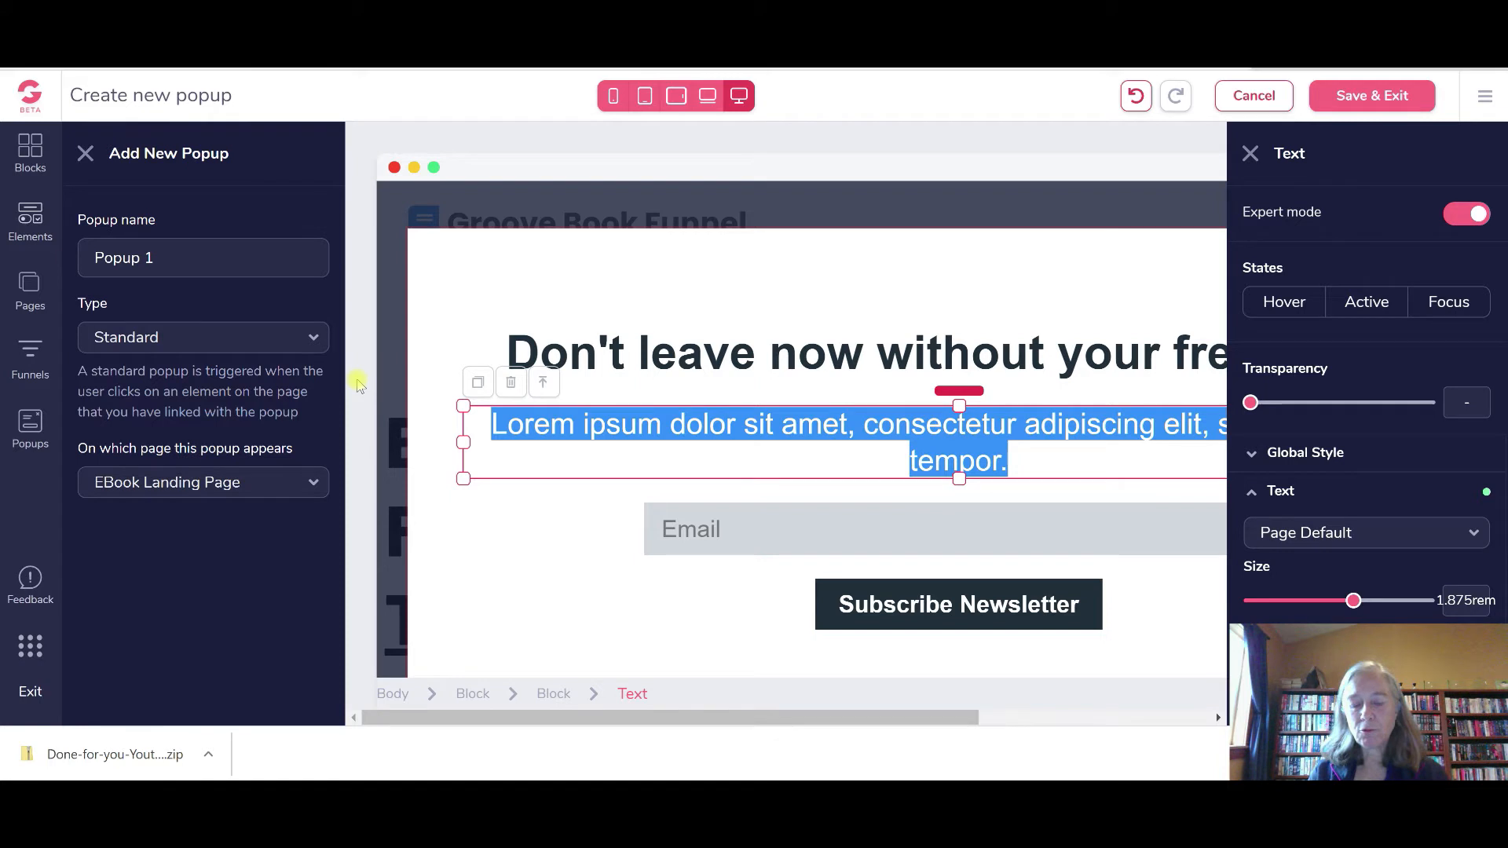
type("Thank you for your interest")
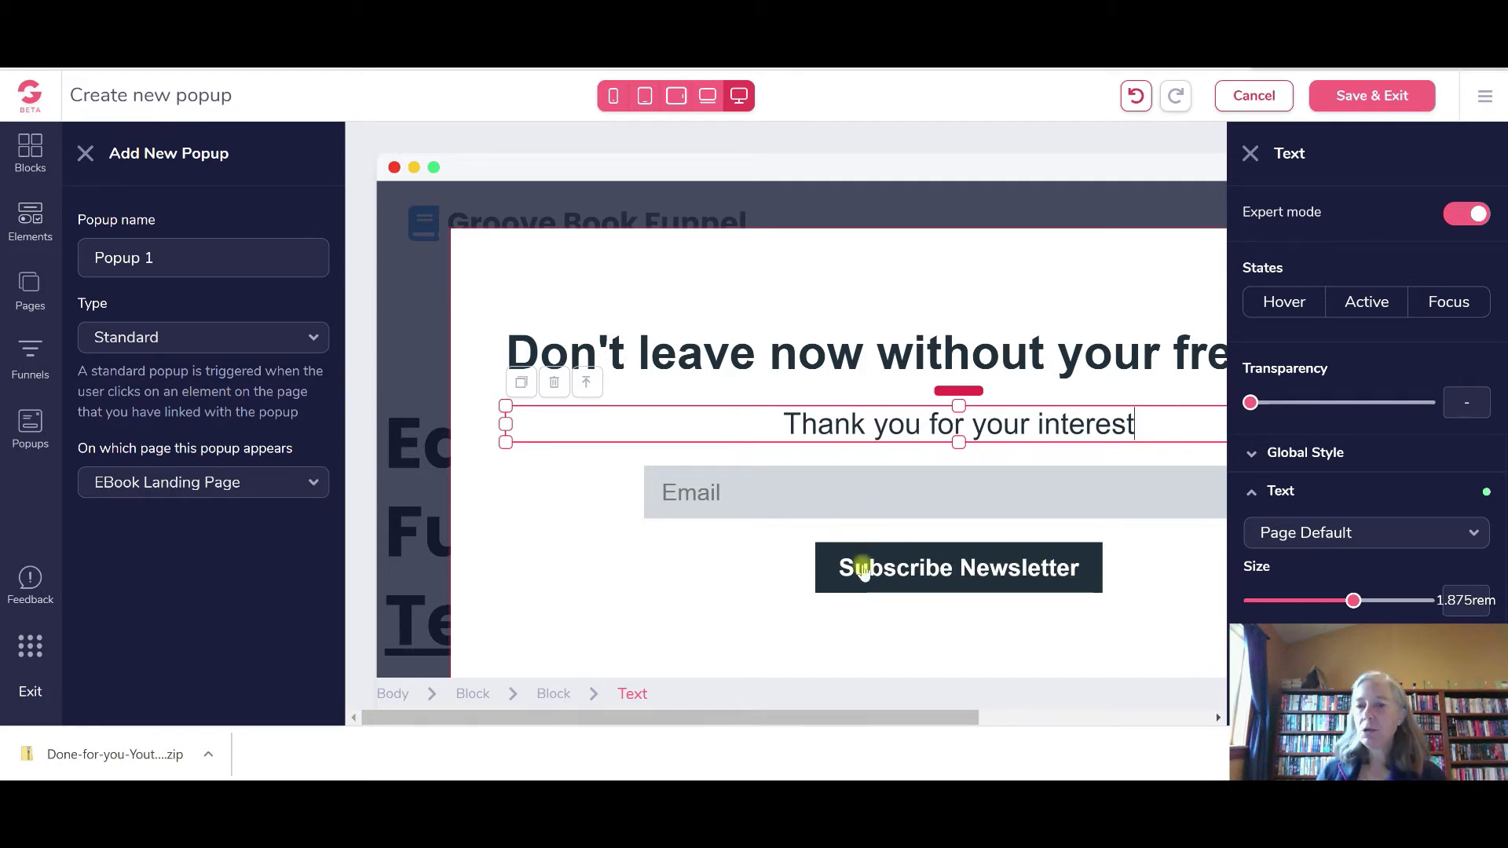
Set the action of the popup's Subscribe Newsletter button to Submit and apply the update
left_click(1043, 585)
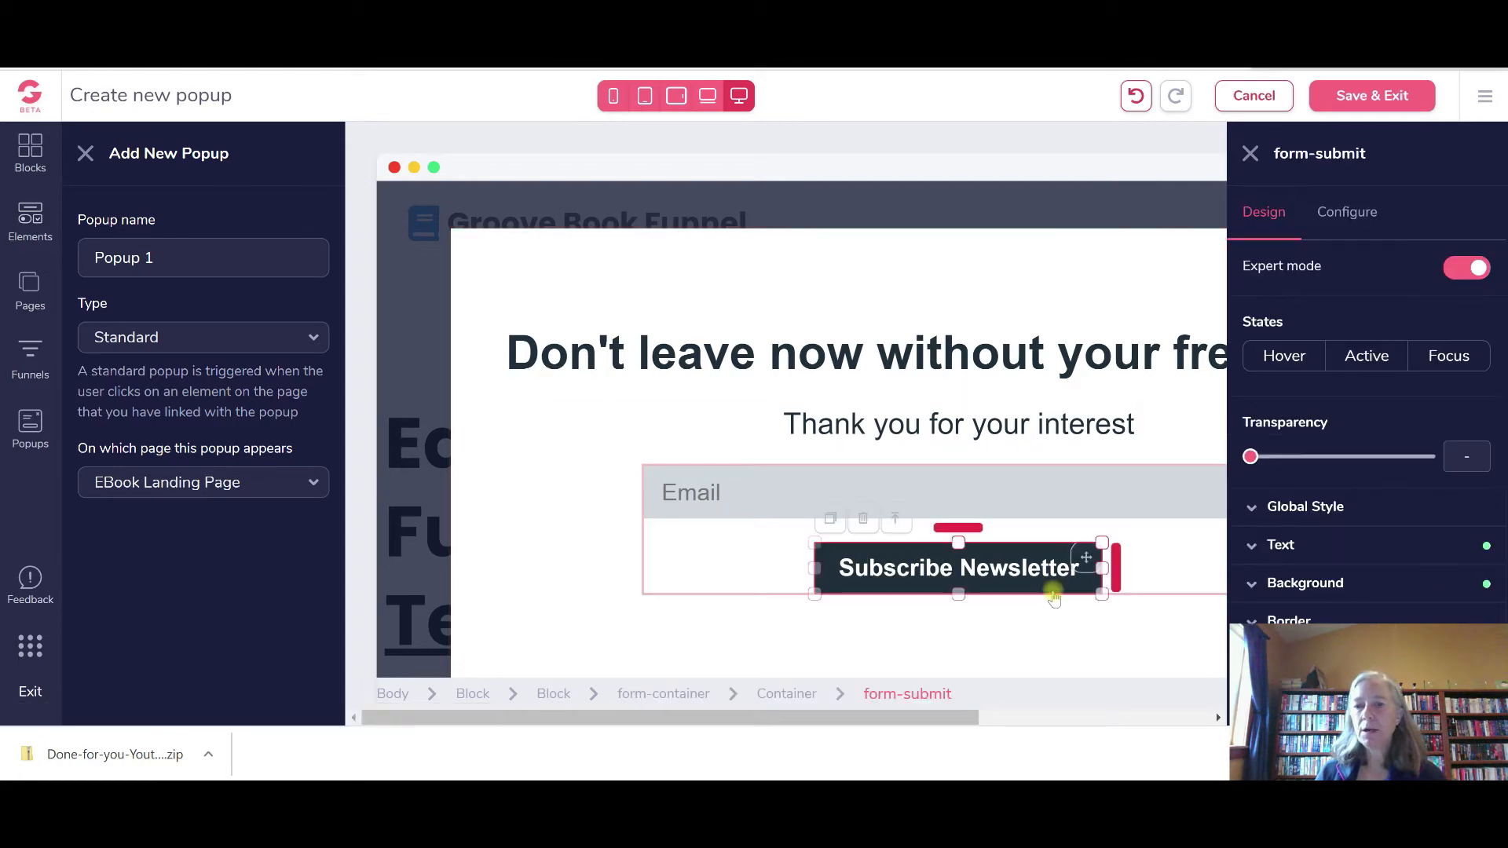
scroll(1365, 276, "down", 2)
scroll(1367, 283, "up", 2)
left_click(1361, 223)
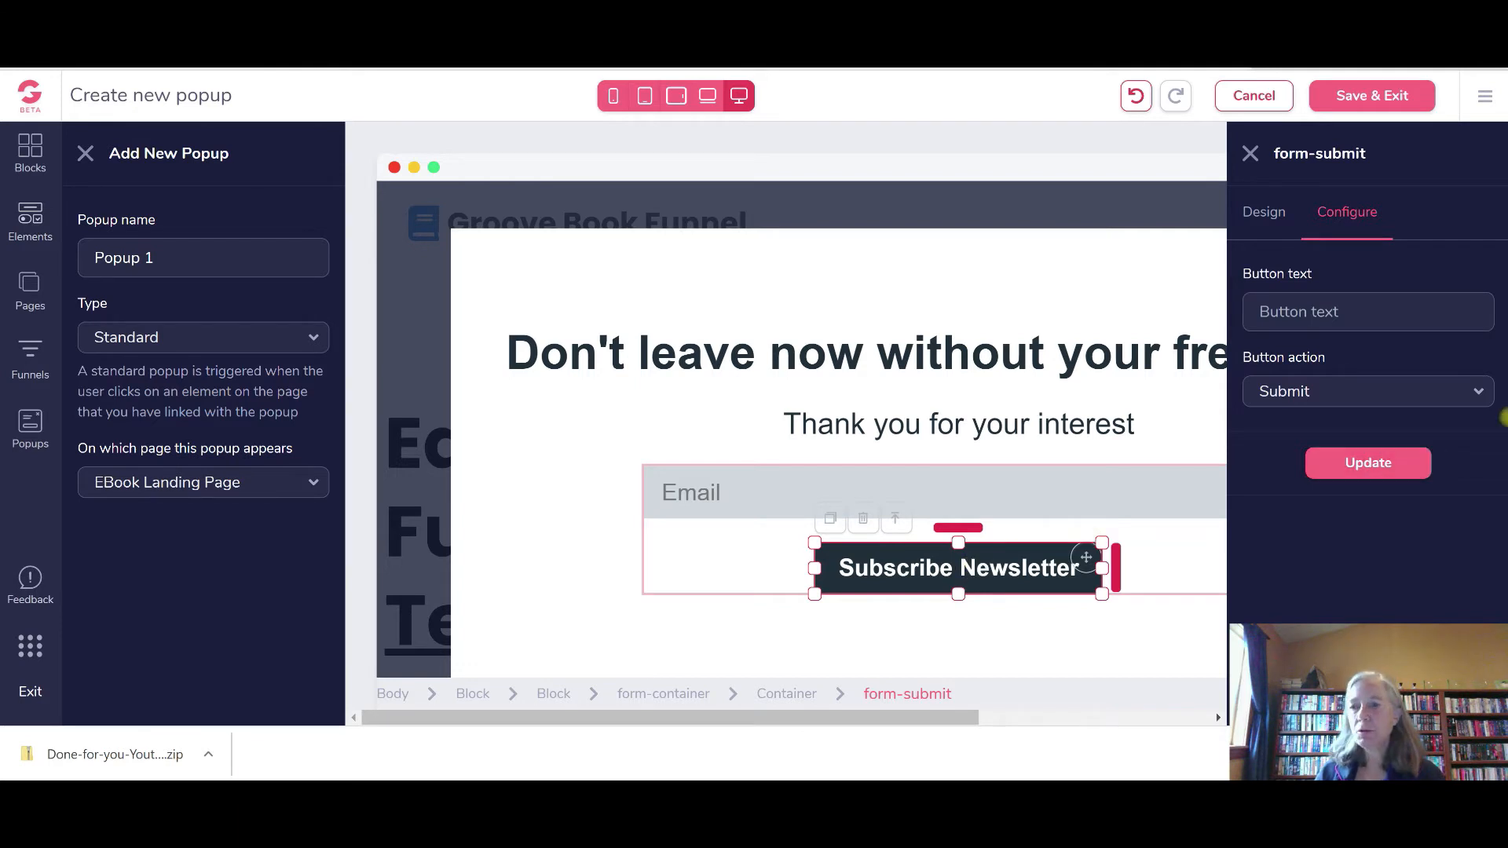
left_click(1480, 391)
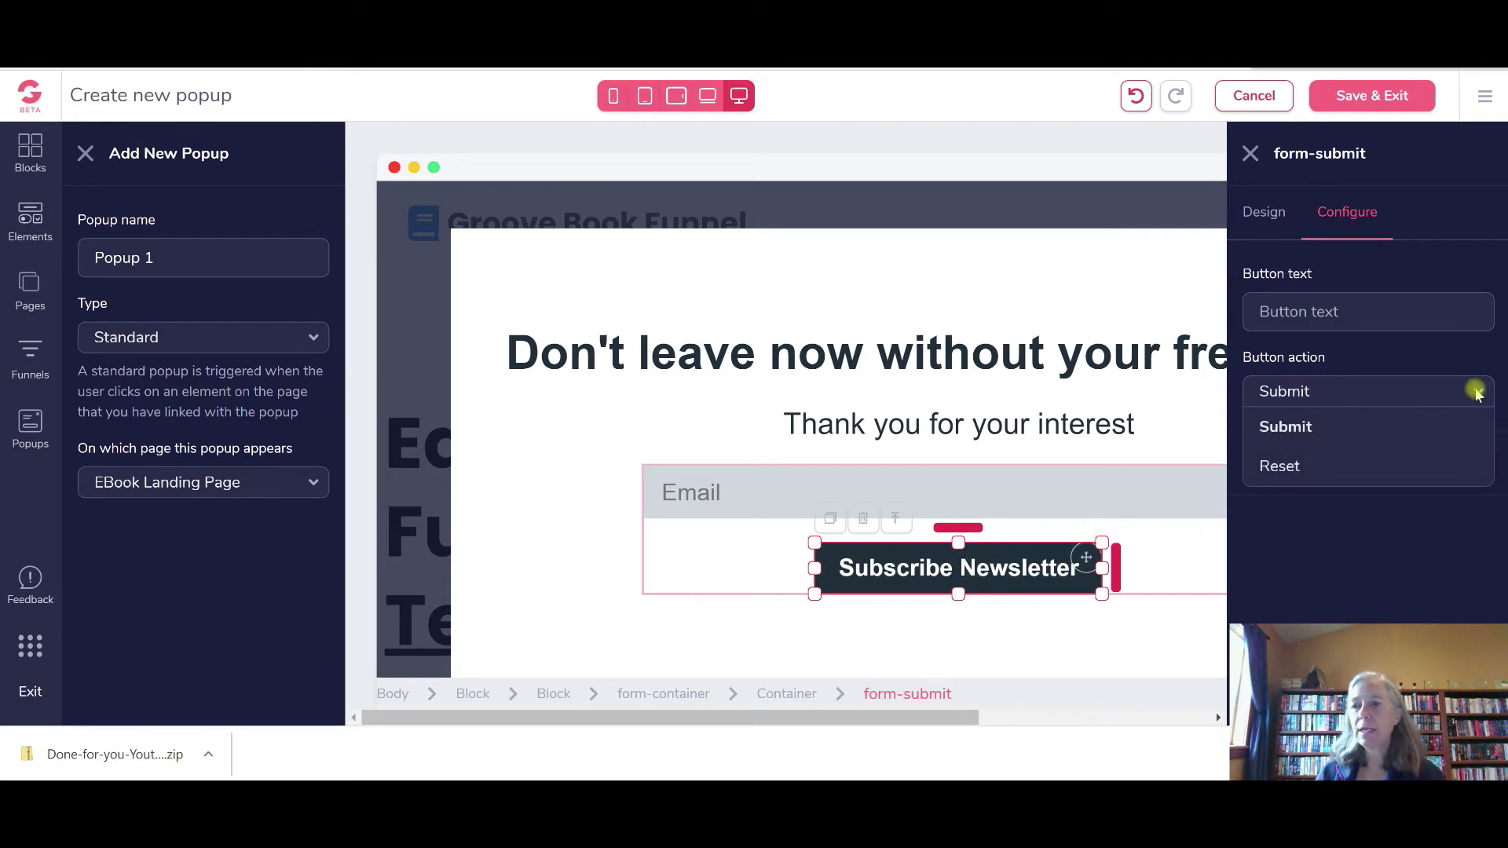
left_click(1308, 434)
left_click(1333, 472)
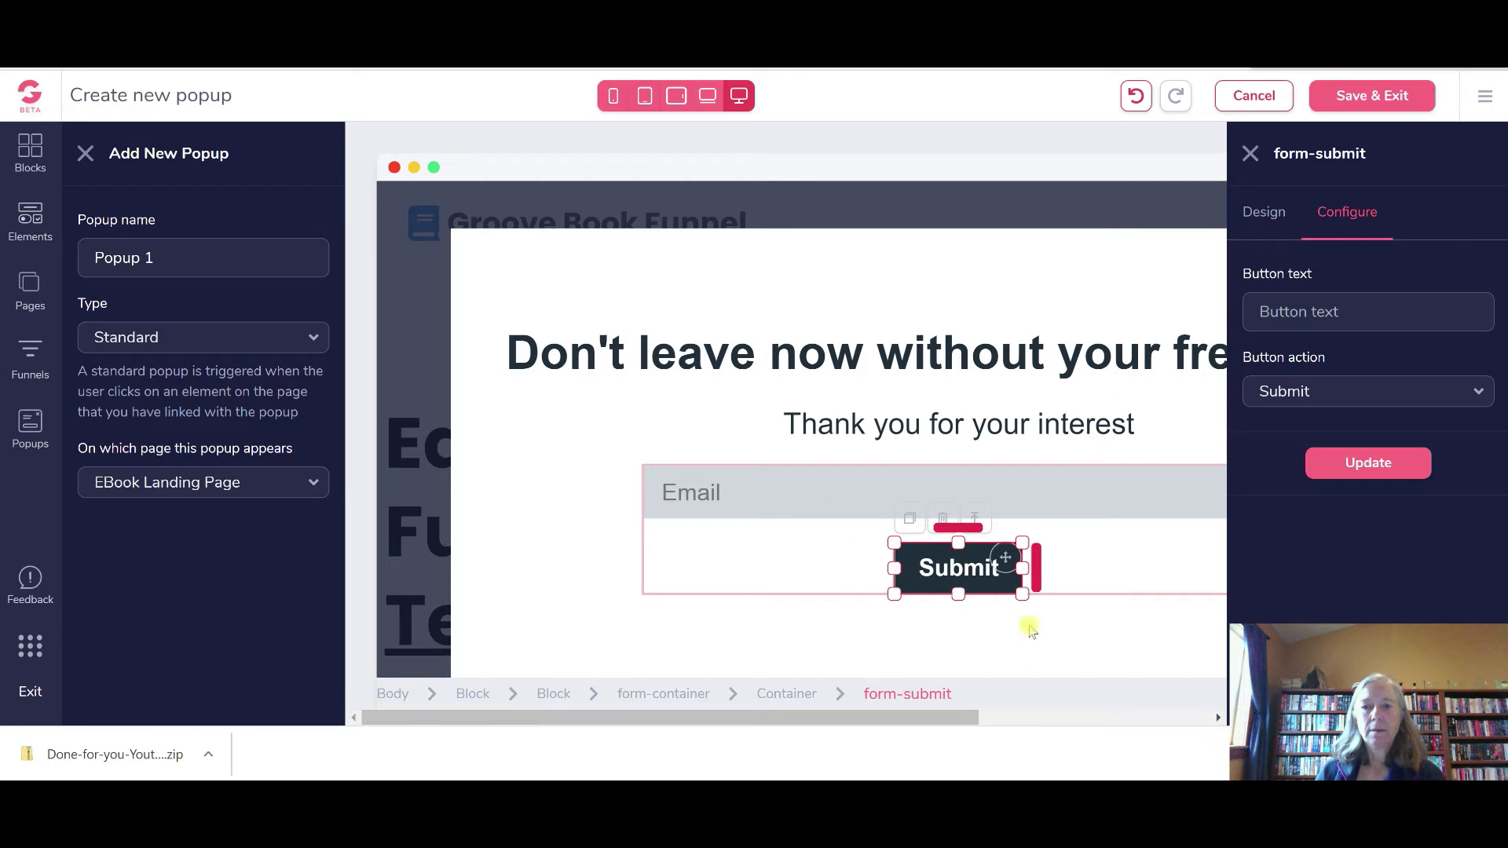
Save the popup, exit its editor and return to the Get FREE button on the landing page
left_click(1030, 630)
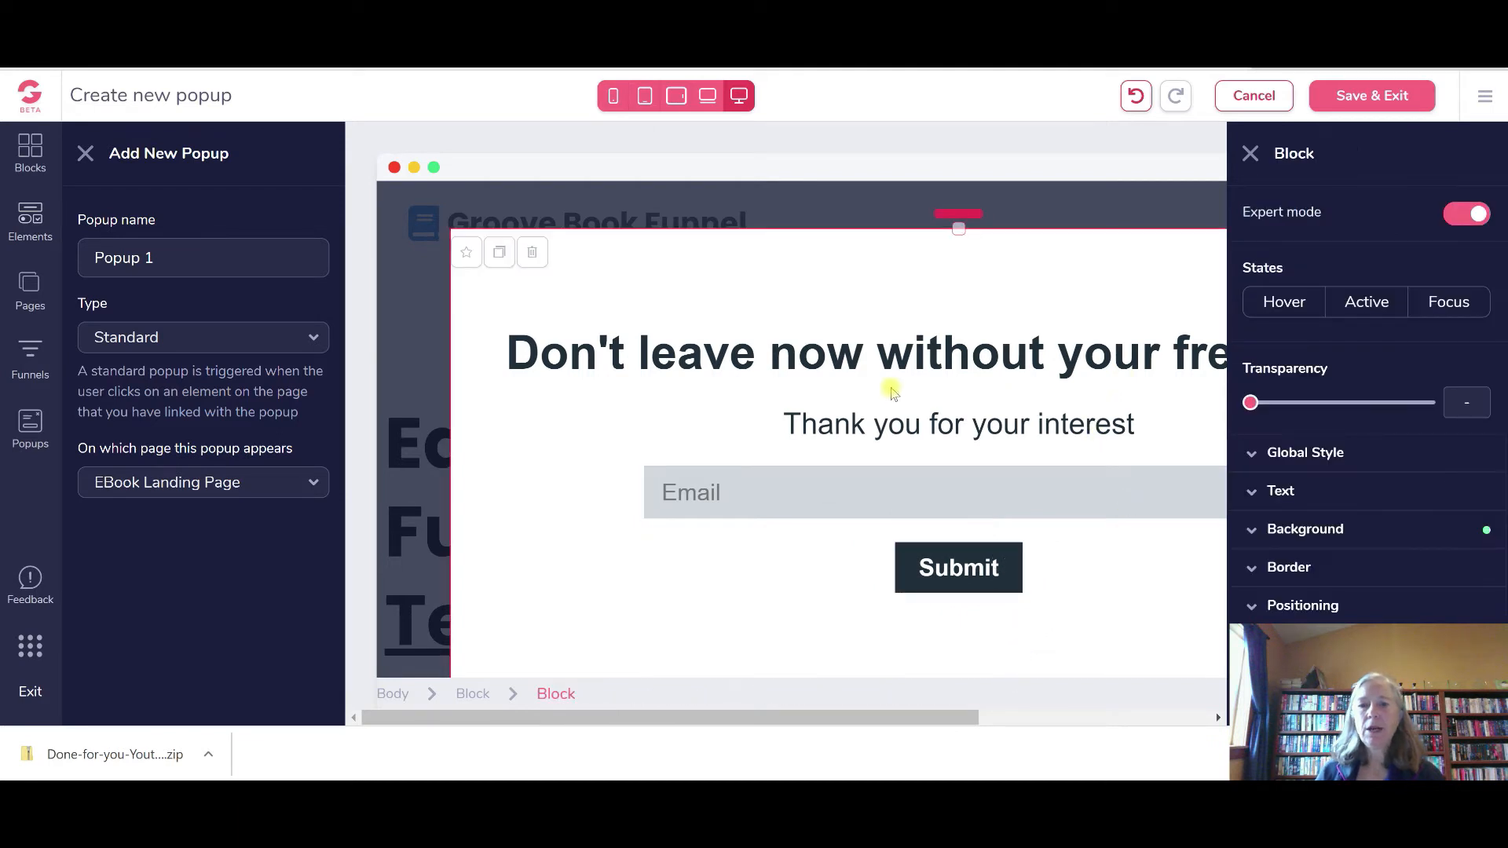
left_click(1248, 155)
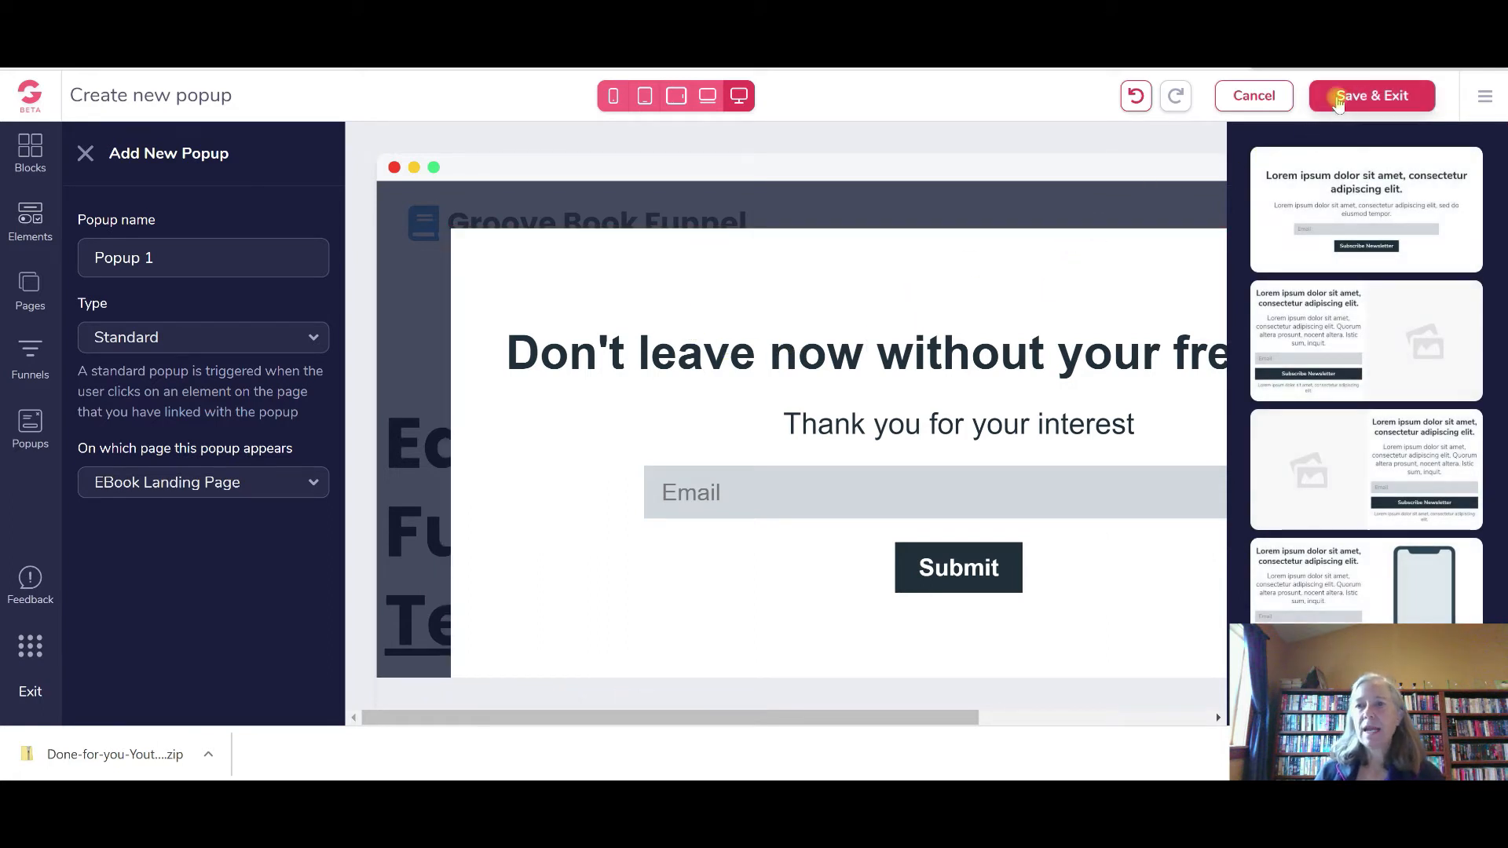
left_click(1337, 97)
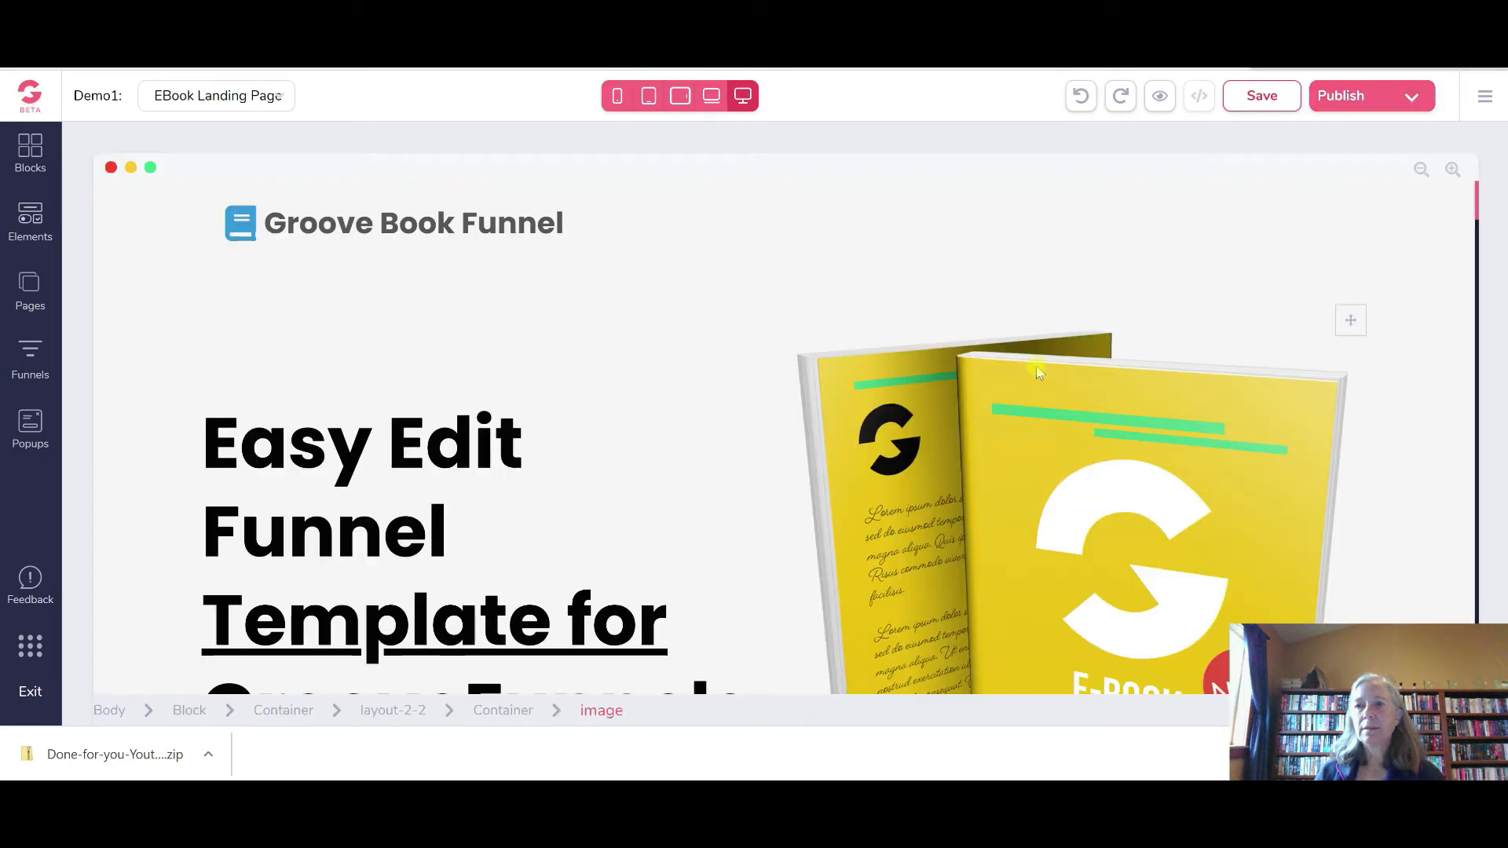
scroll(395, 526, "down", 4)
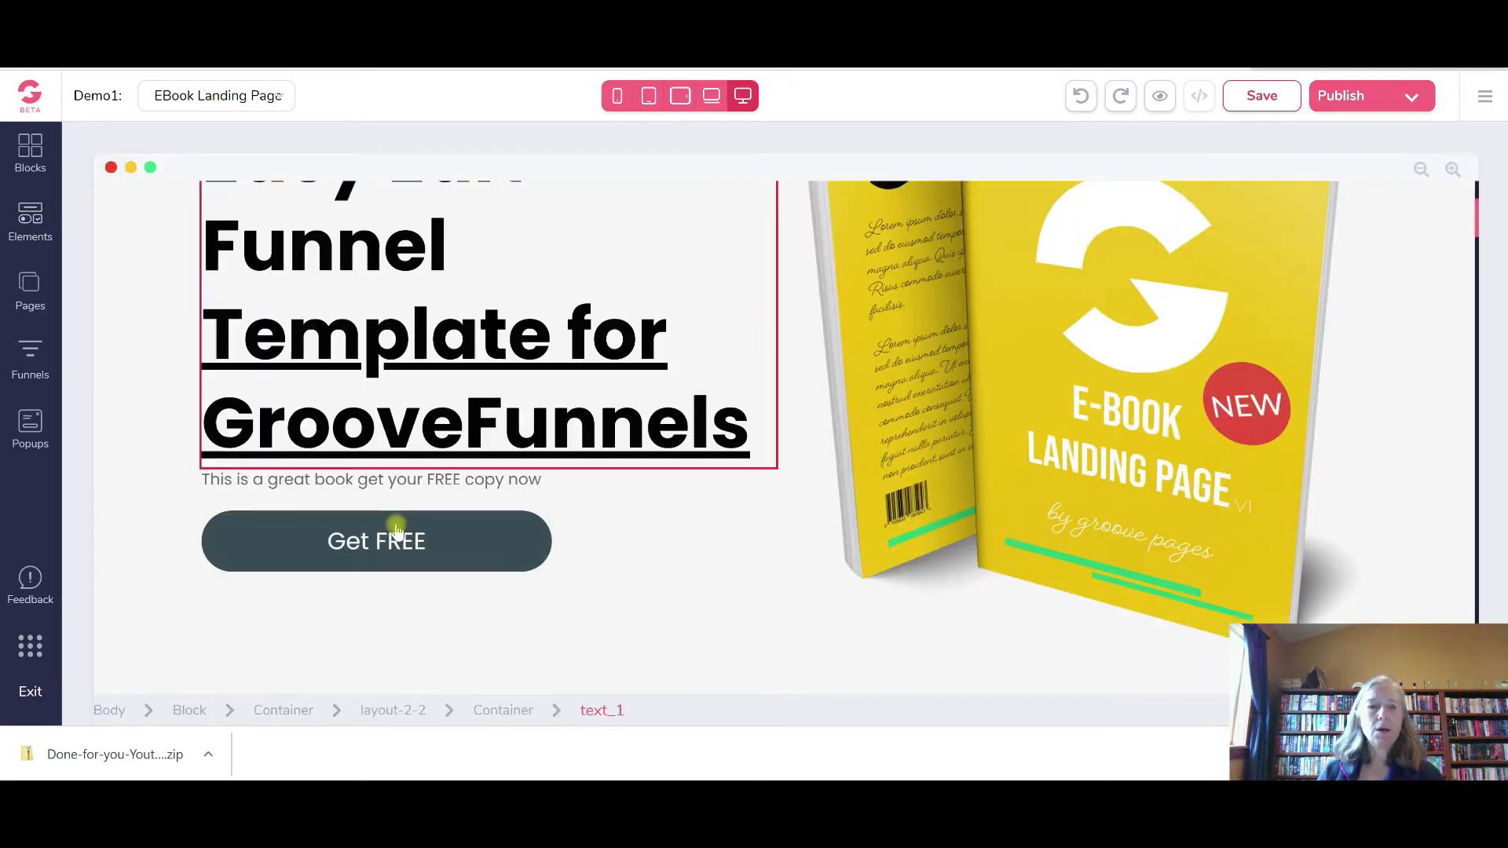
Link the Get FREE button on the landing page to Popup 1 and apply the update
left_click(380, 536)
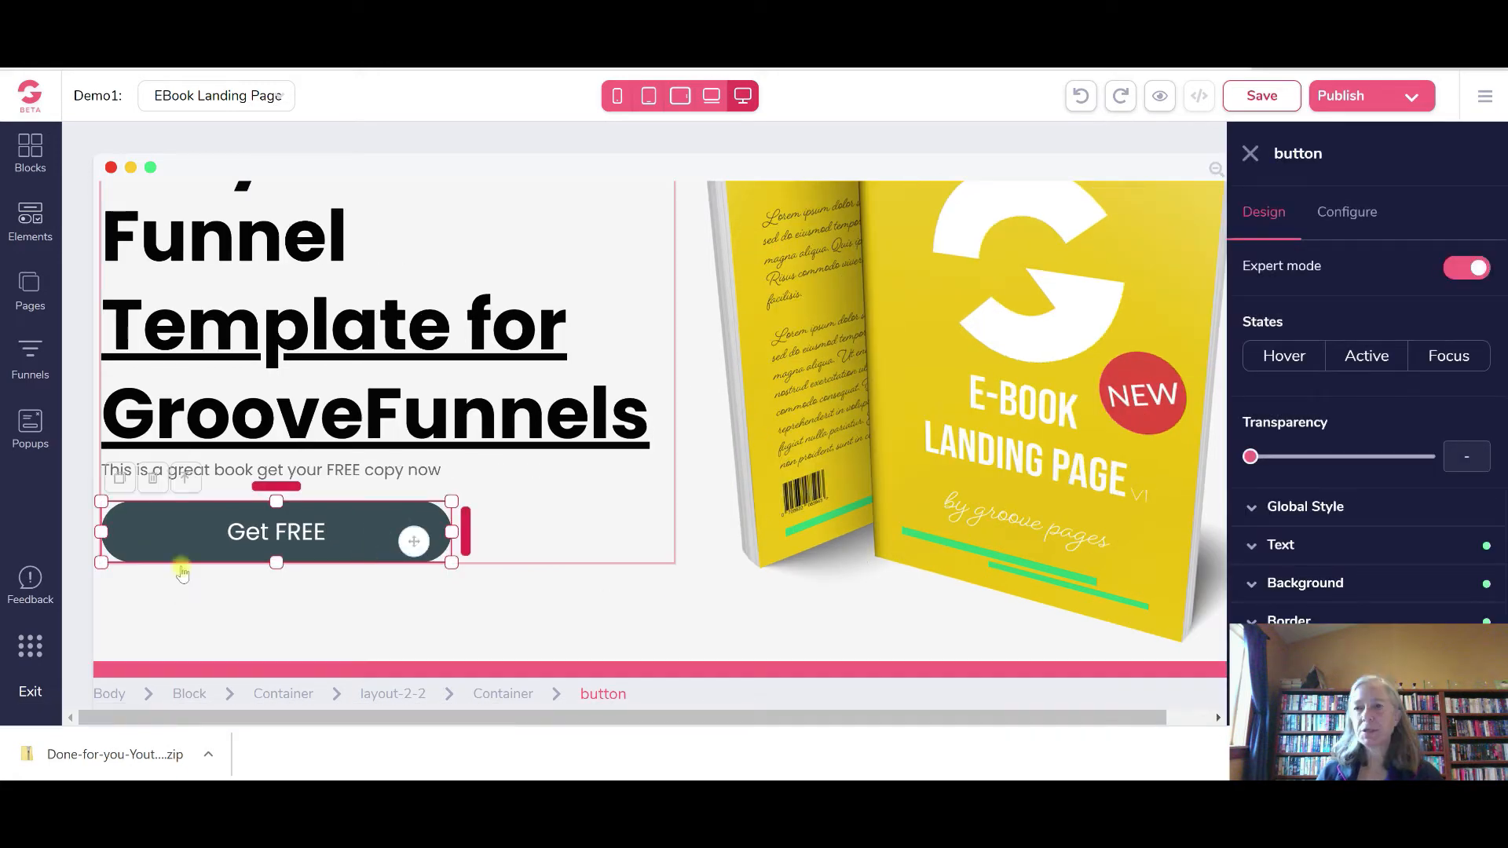
left_click(1376, 219)
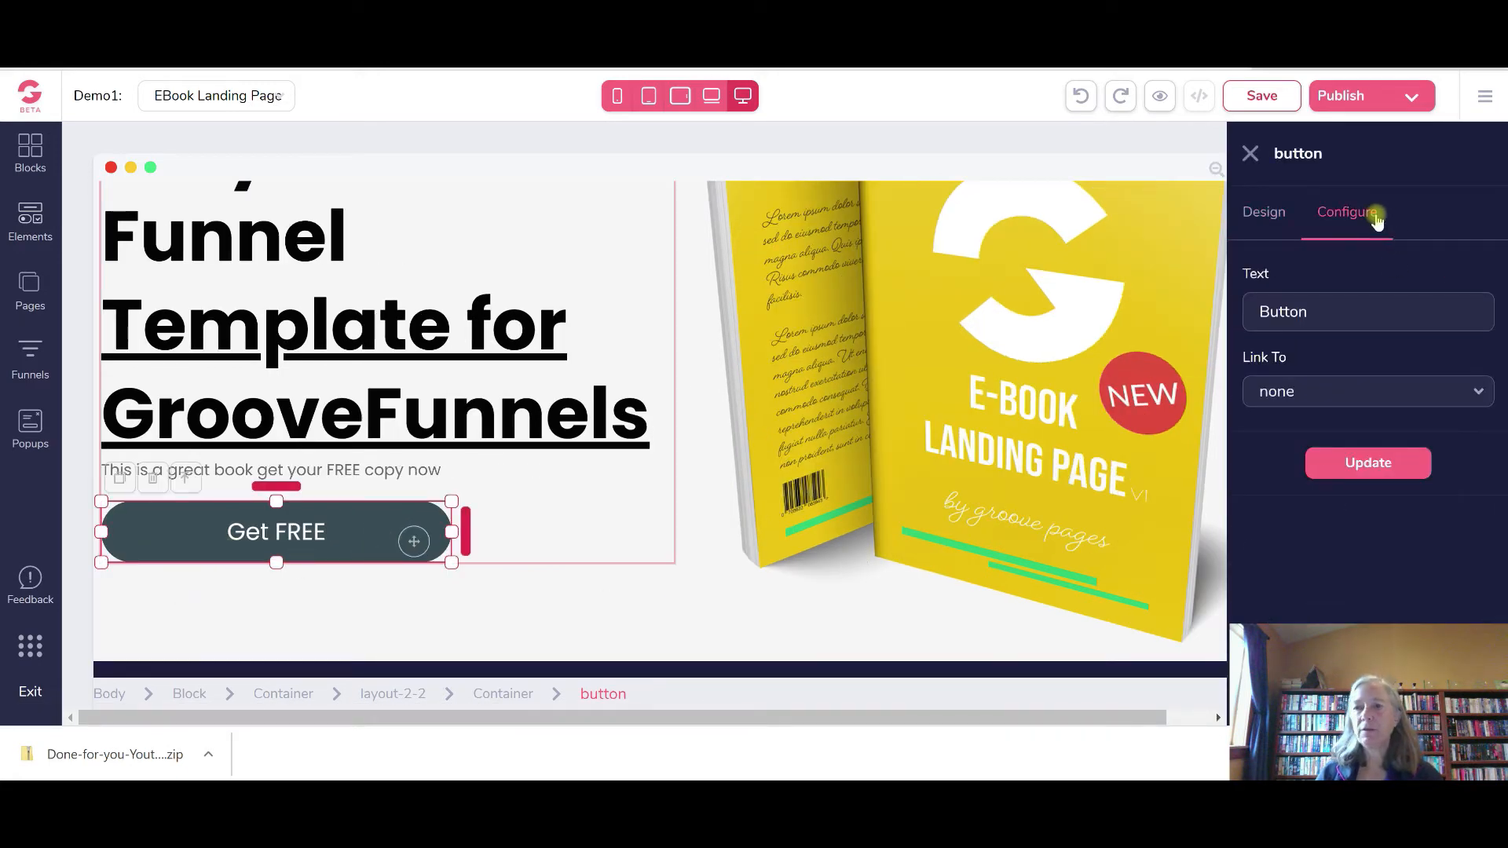
left_click(1479, 394)
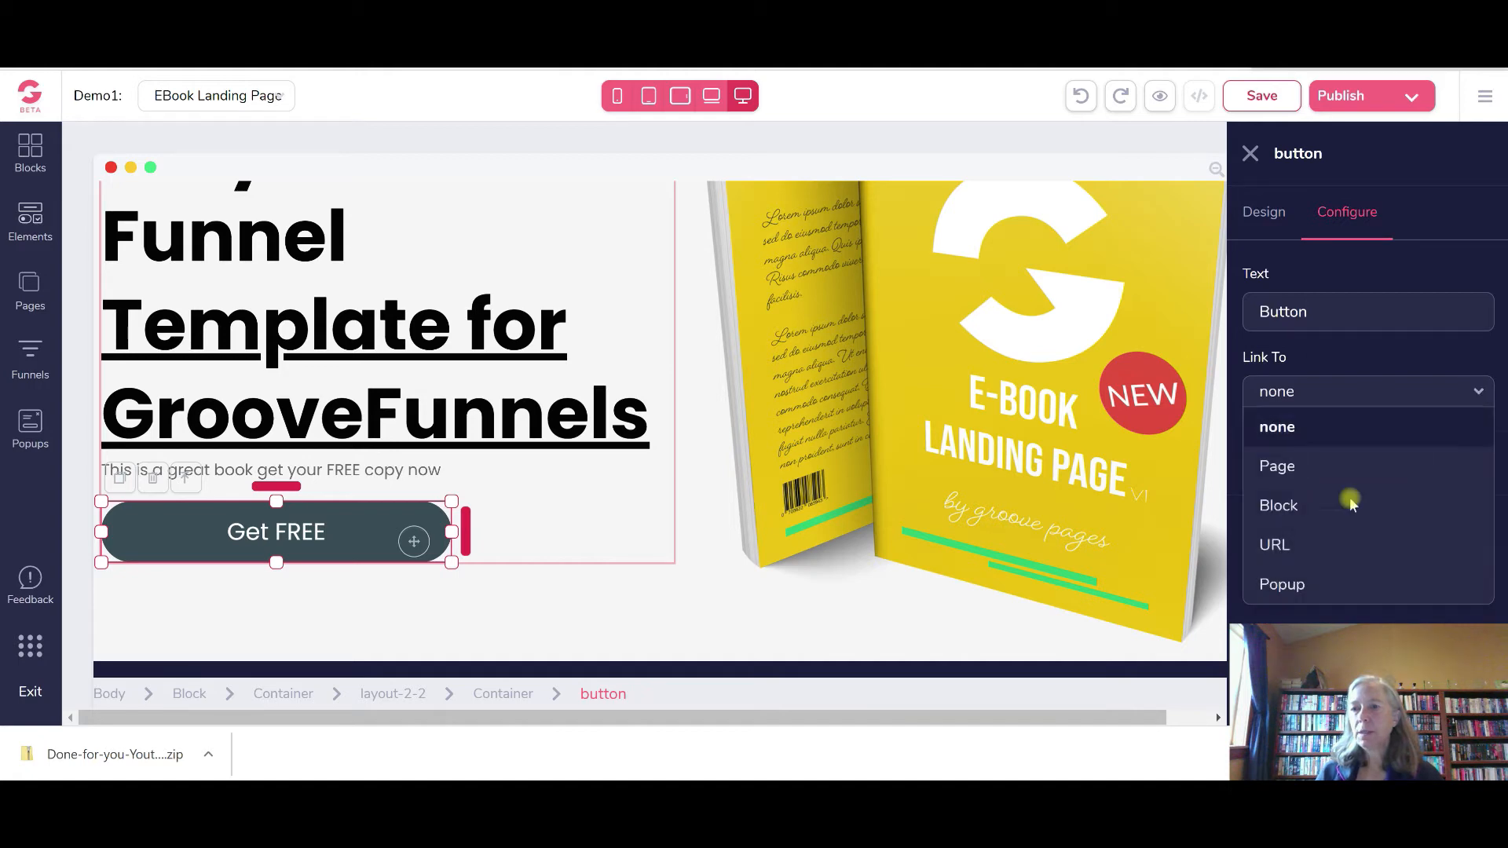
left_click(1277, 585)
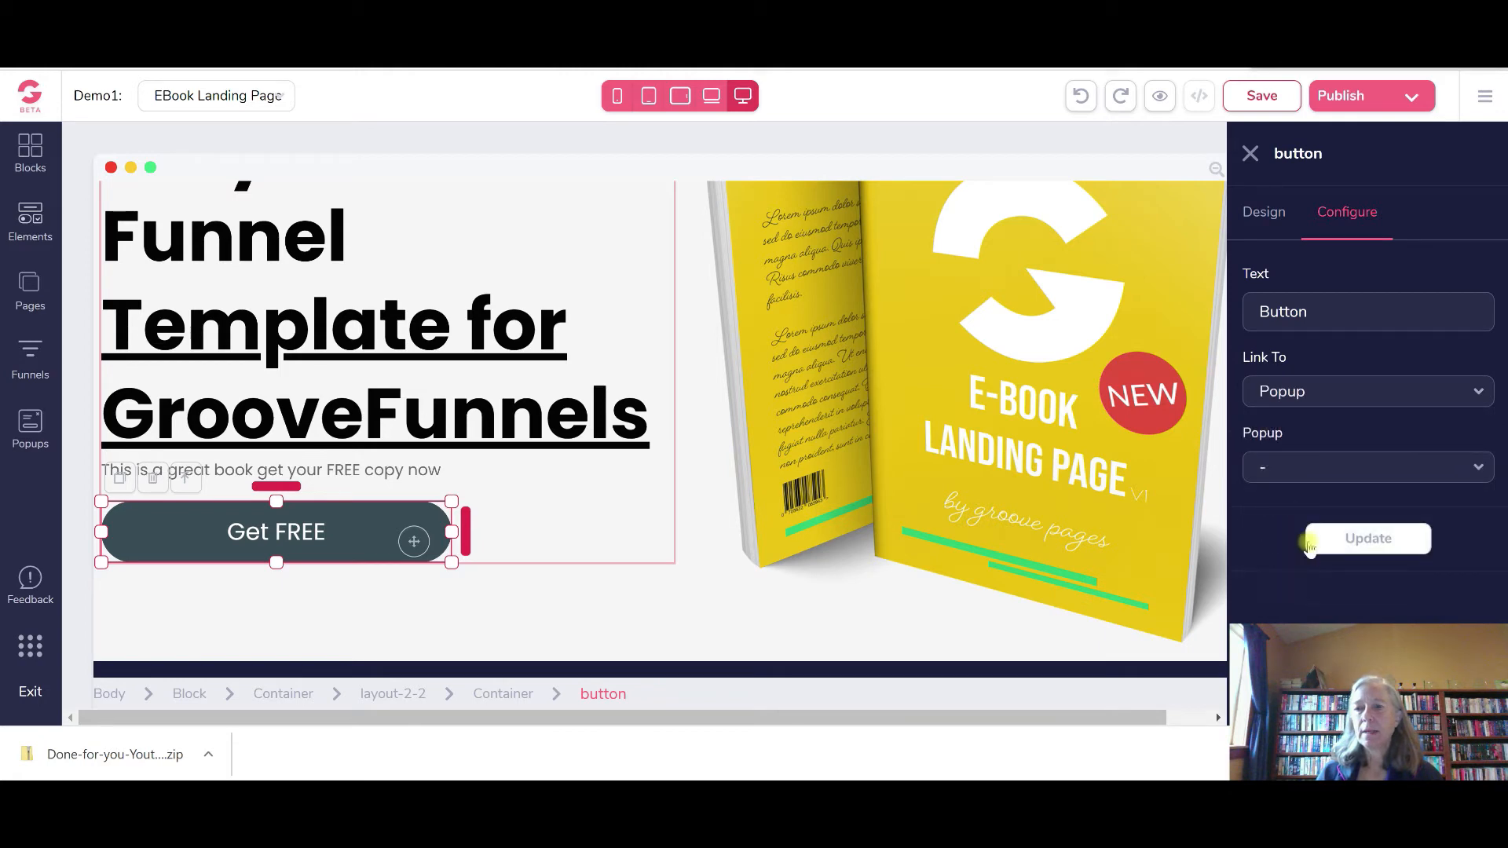
left_click(1312, 468)
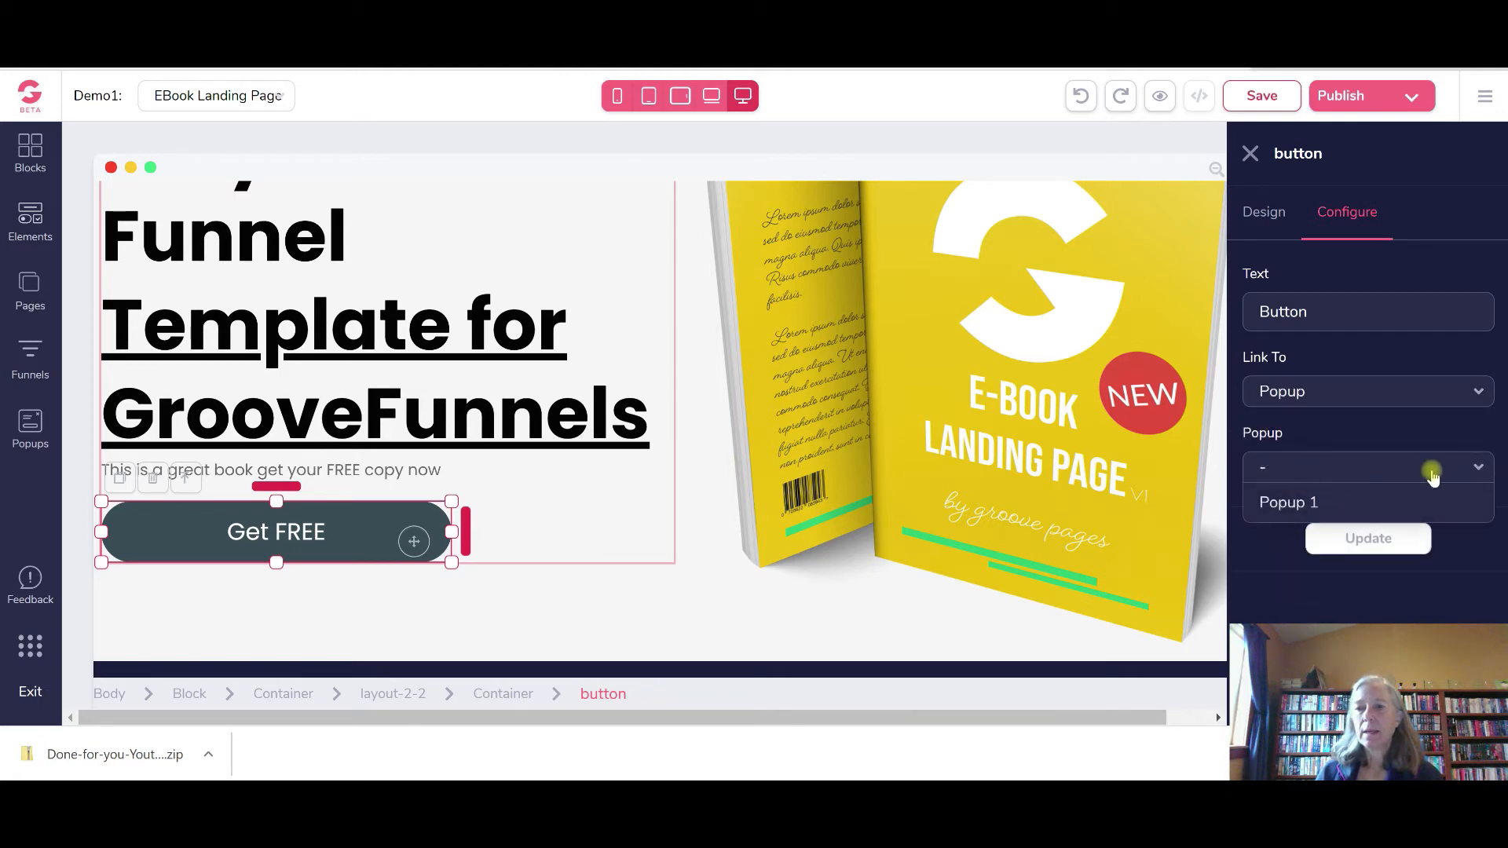
left_click(1266, 507)
left_click(1380, 542)
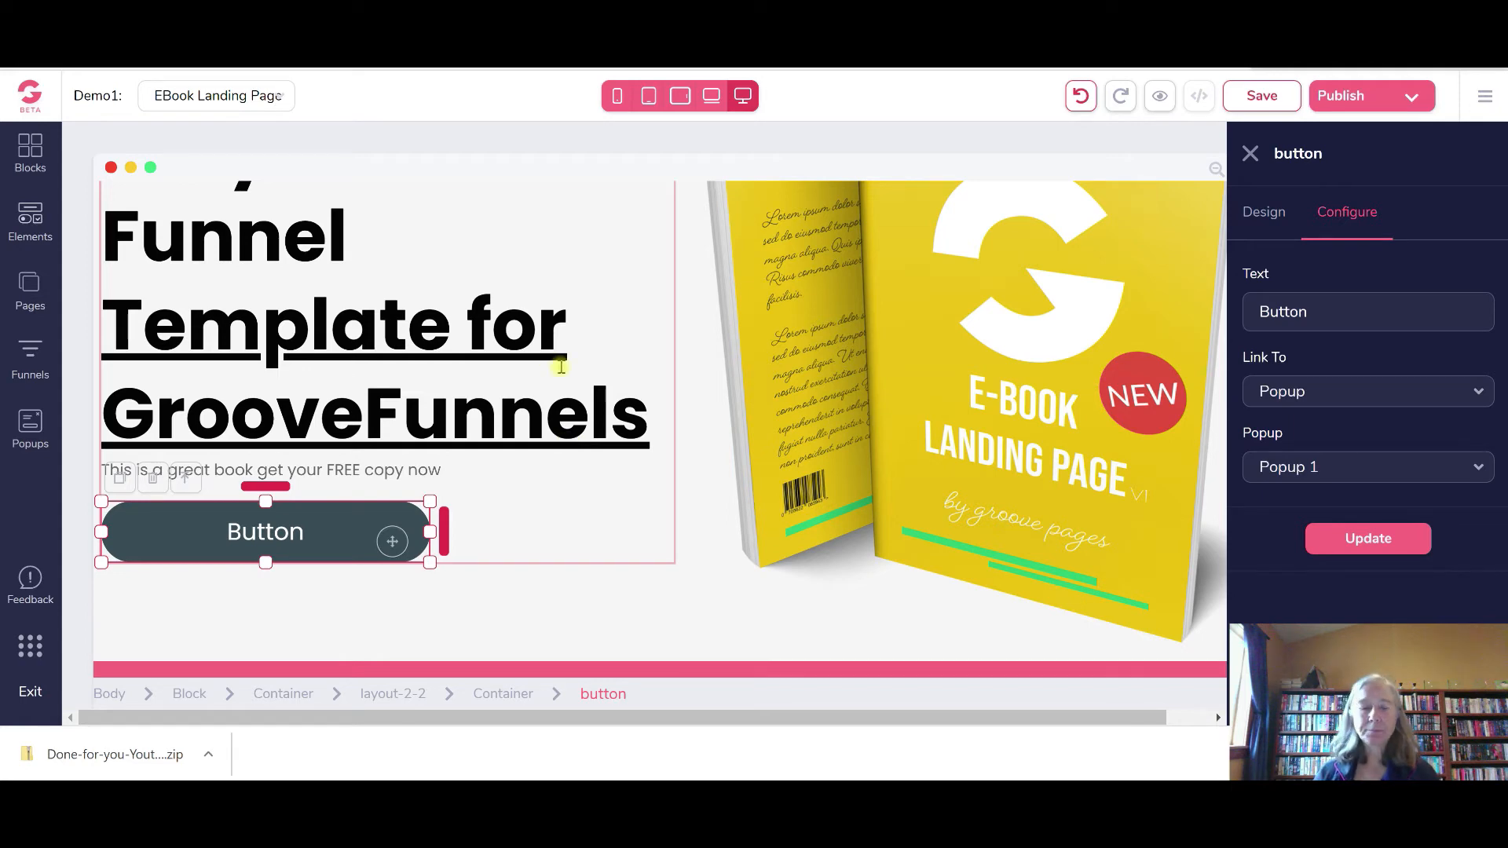
Examine the link options available for the e-book cover image
scroll(809, 468, "down", 3)
scroll(809, 468, "up", 4)
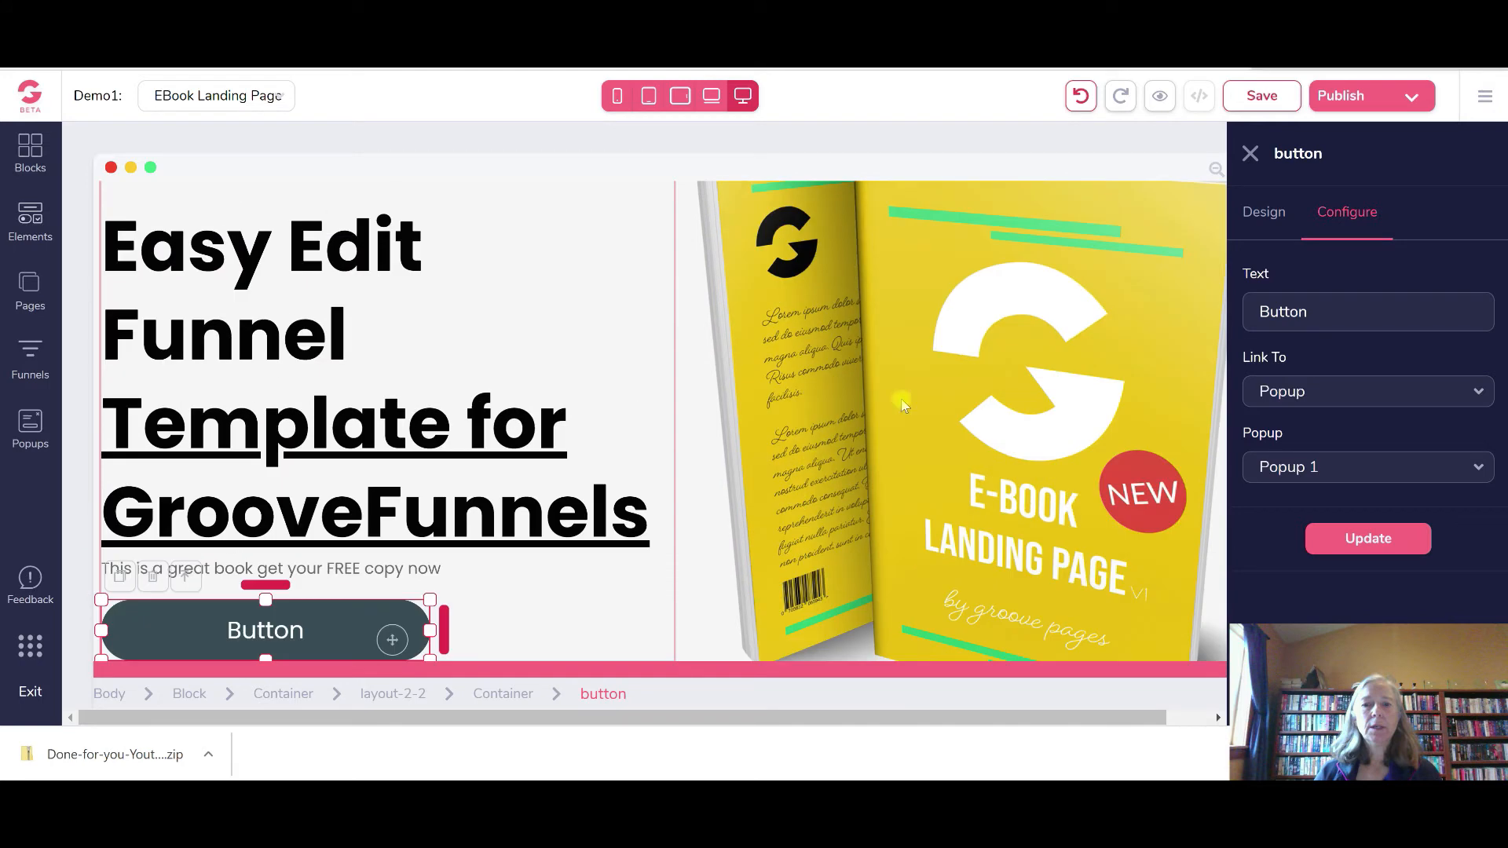
left_click(956, 424)
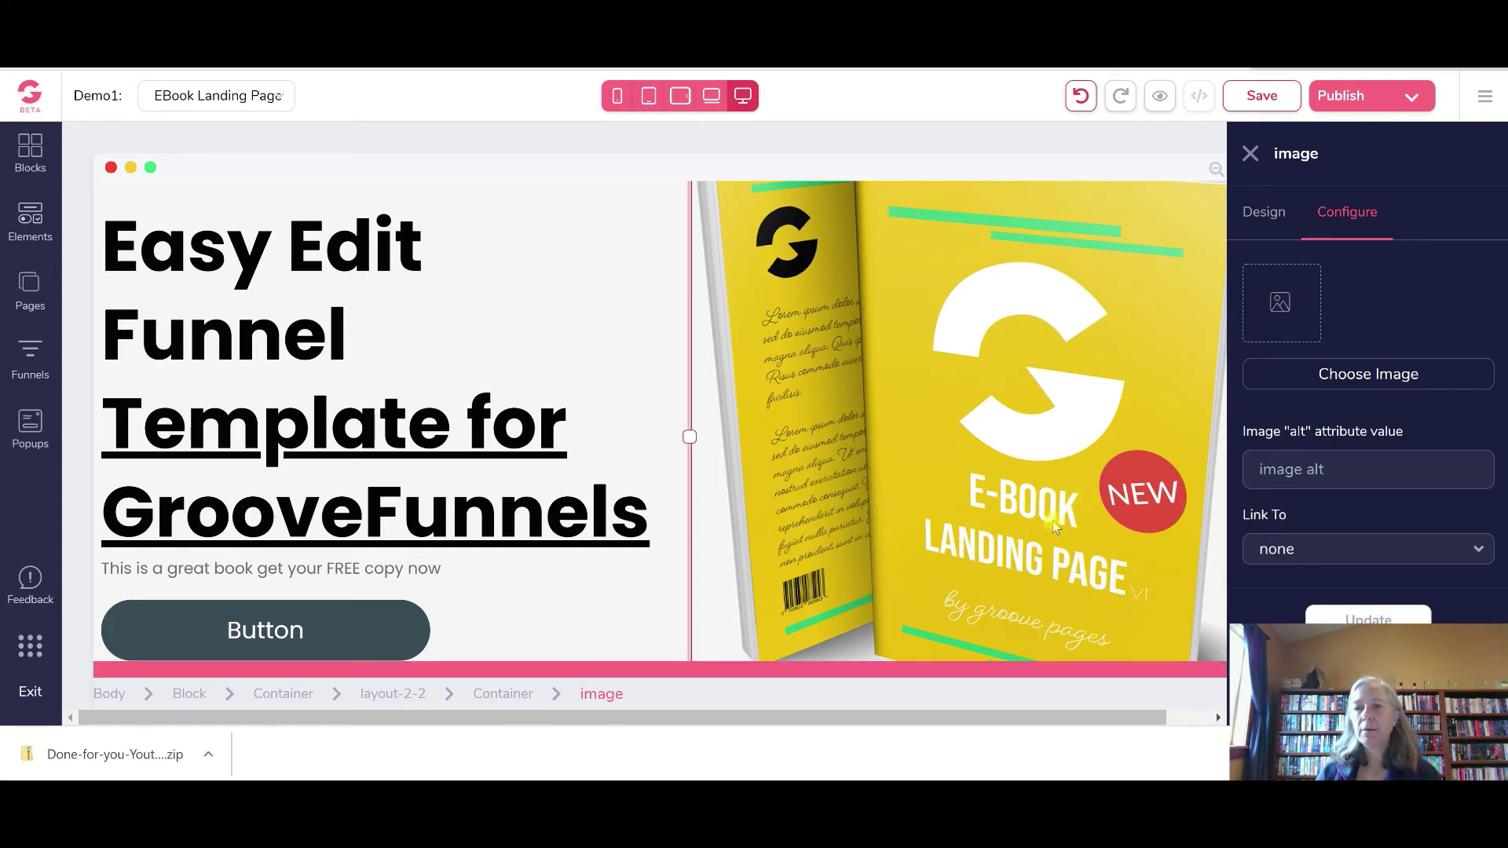
left_click(1298, 559)
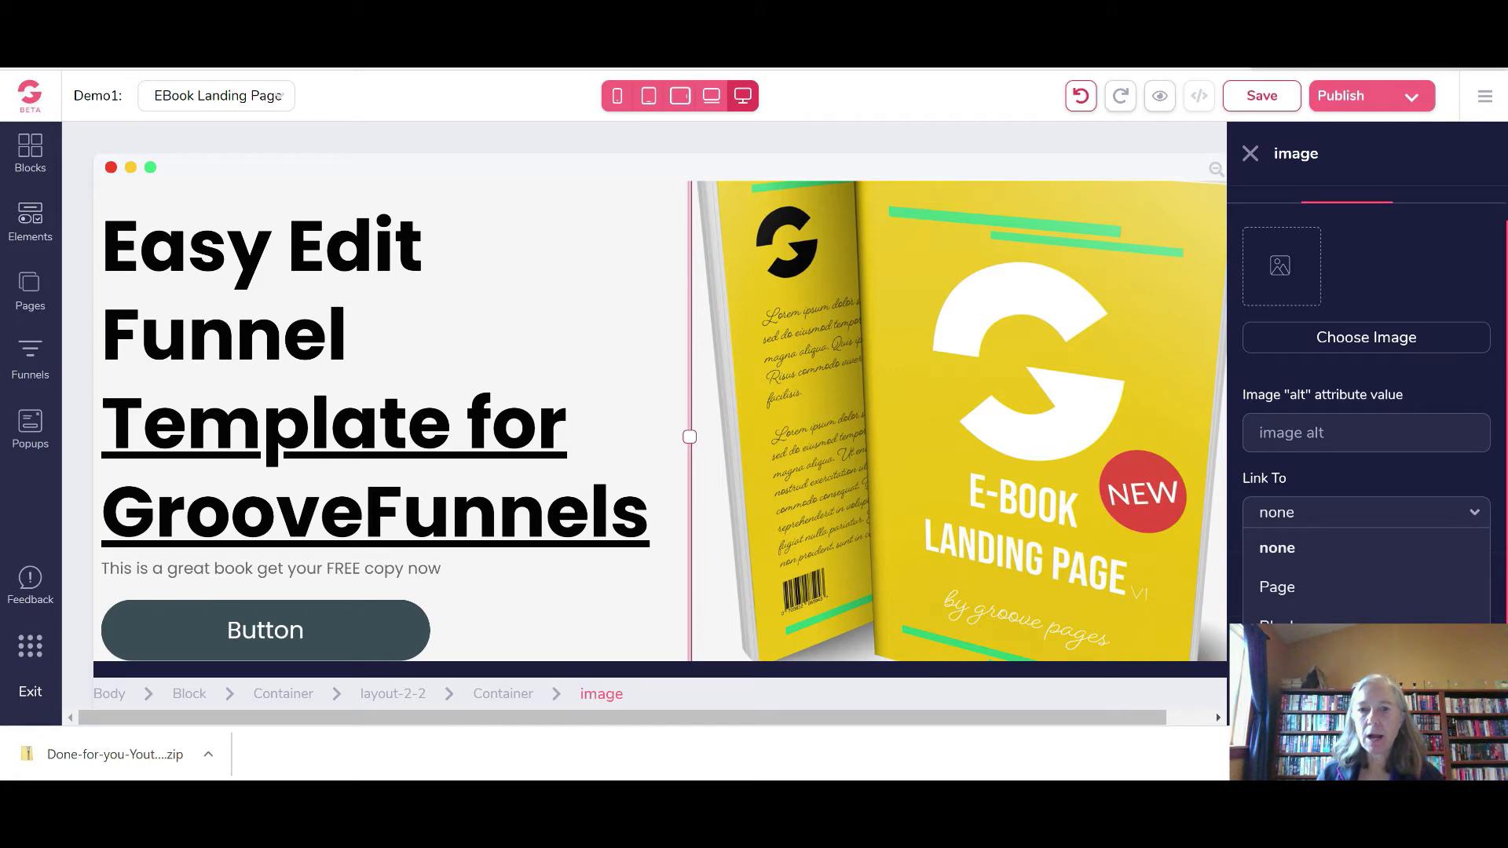
scroll(1107, 427, "up", 3)
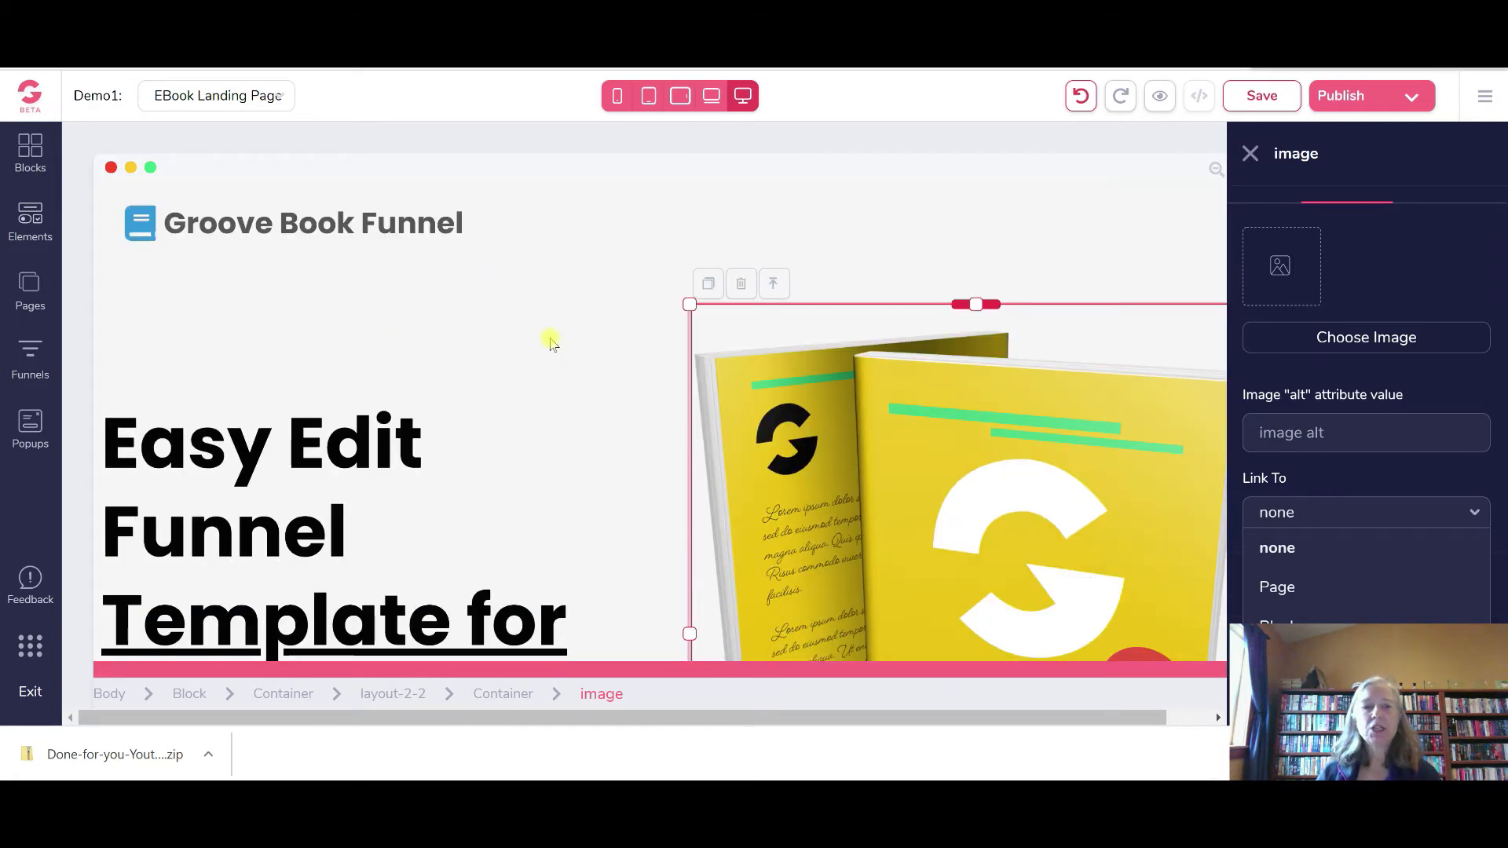
scroll(549, 340, "down", 4)
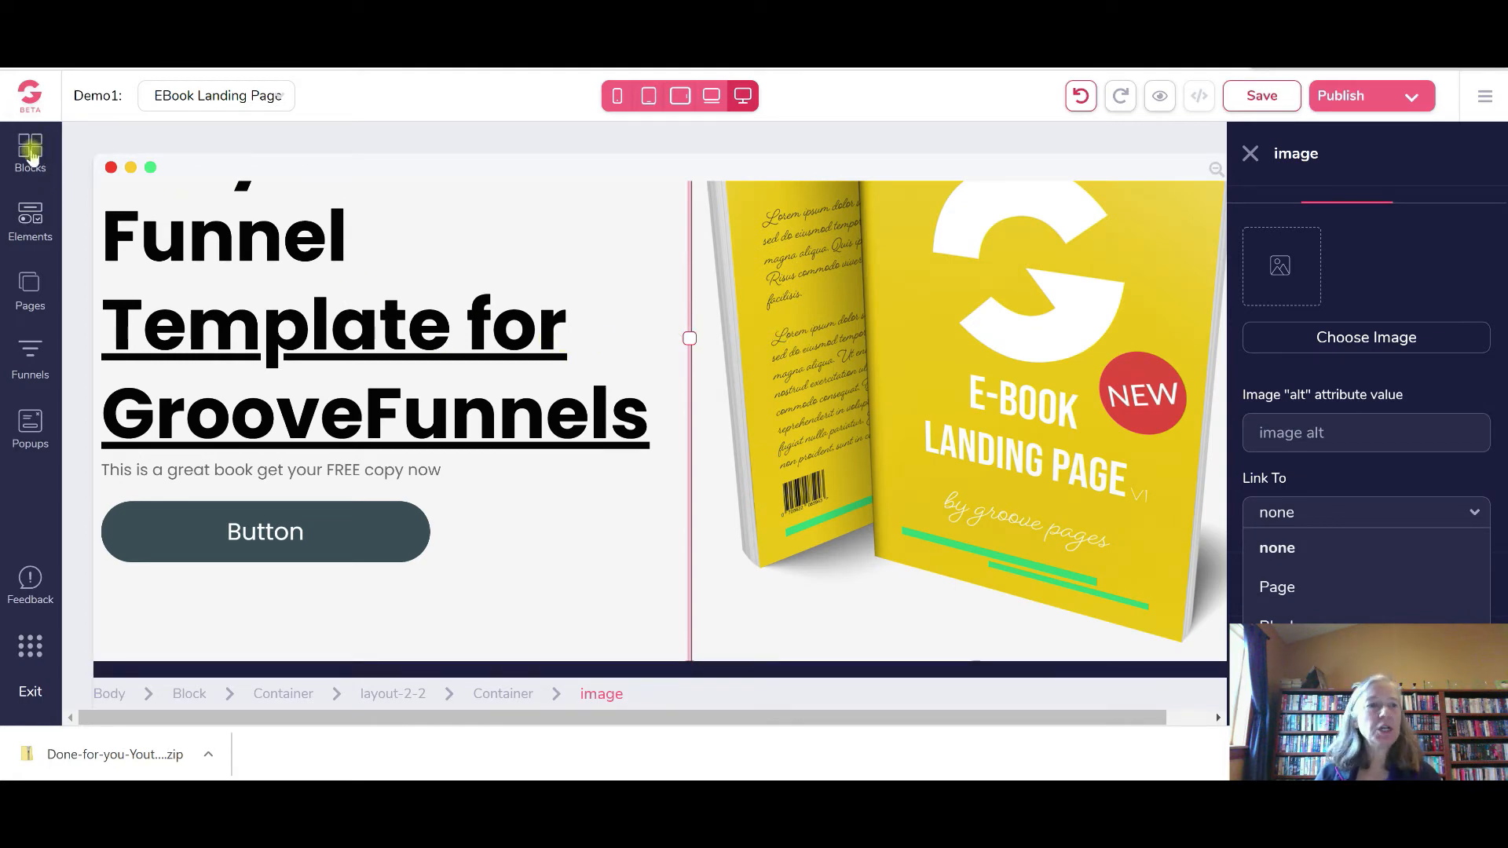
Browse the available page elements and add a Progress element above the Easy Edit Funnel headline
left_click(33, 226)
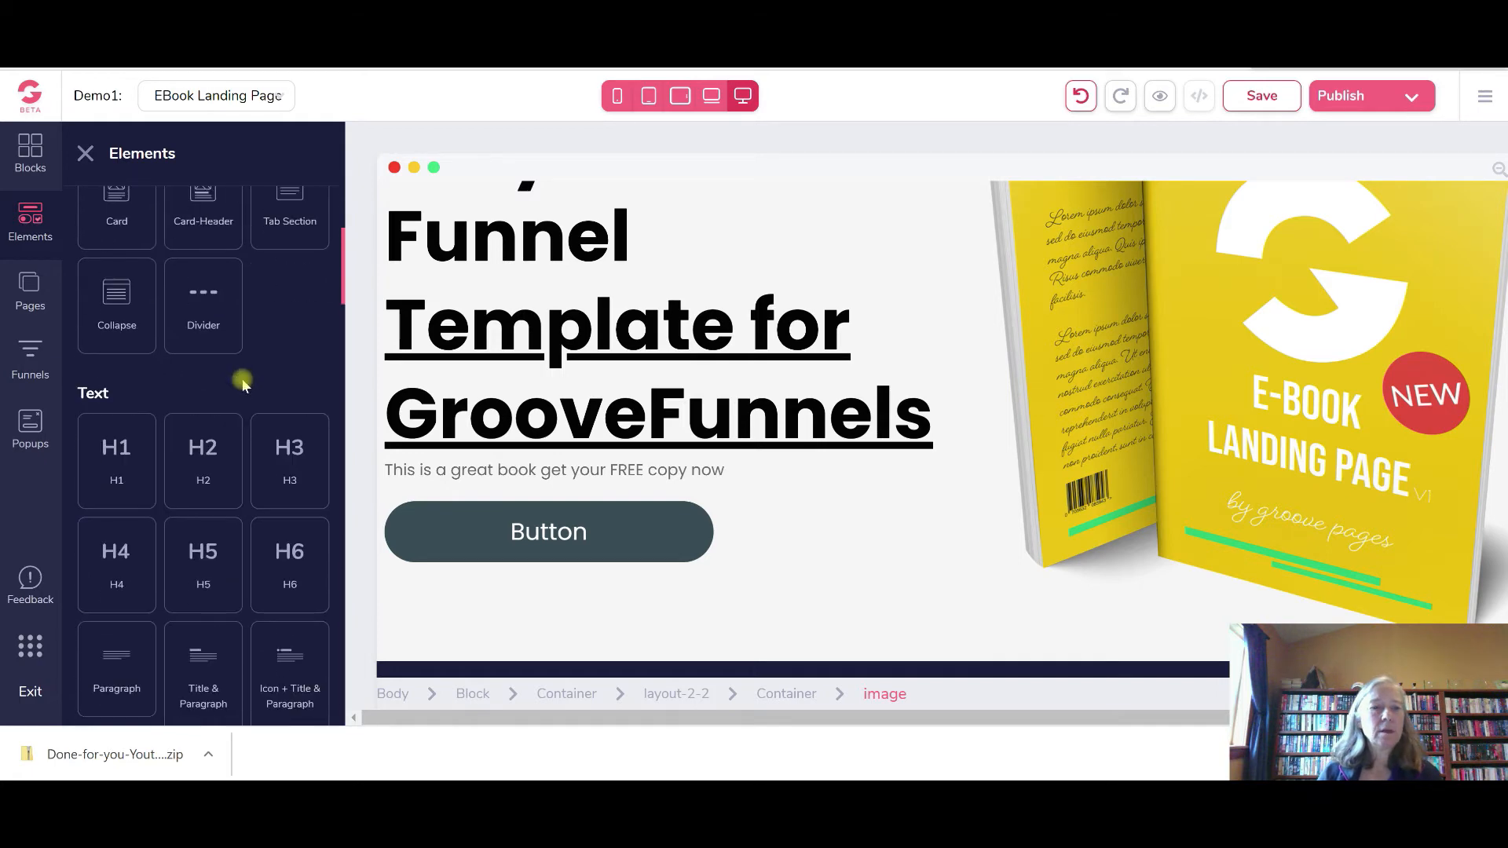
scroll(242, 381, "down", 3)
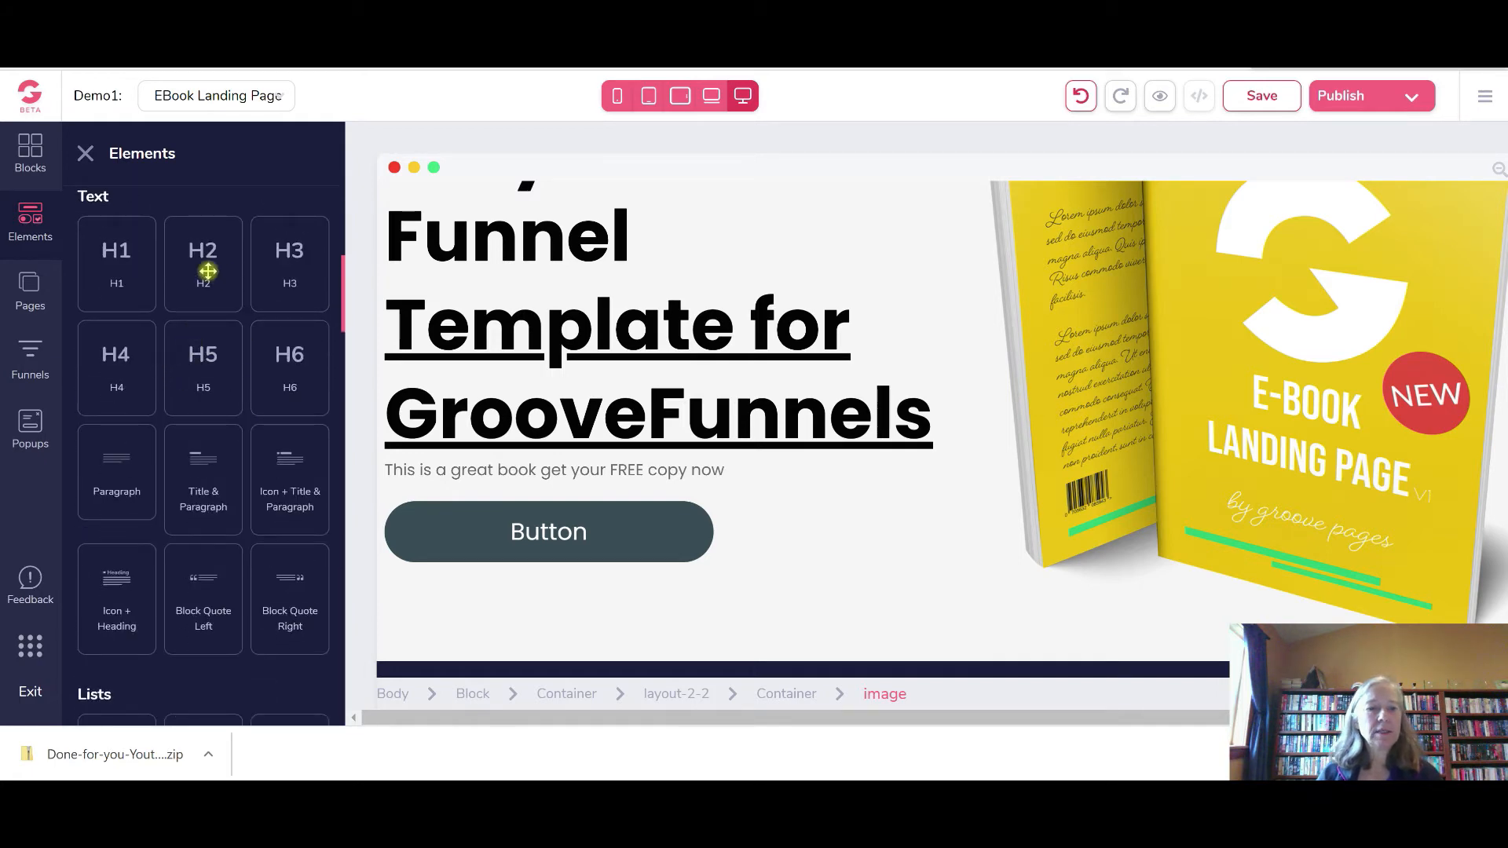
scroll(201, 350, "down", 5)
scroll(202, 368, "down", 3)
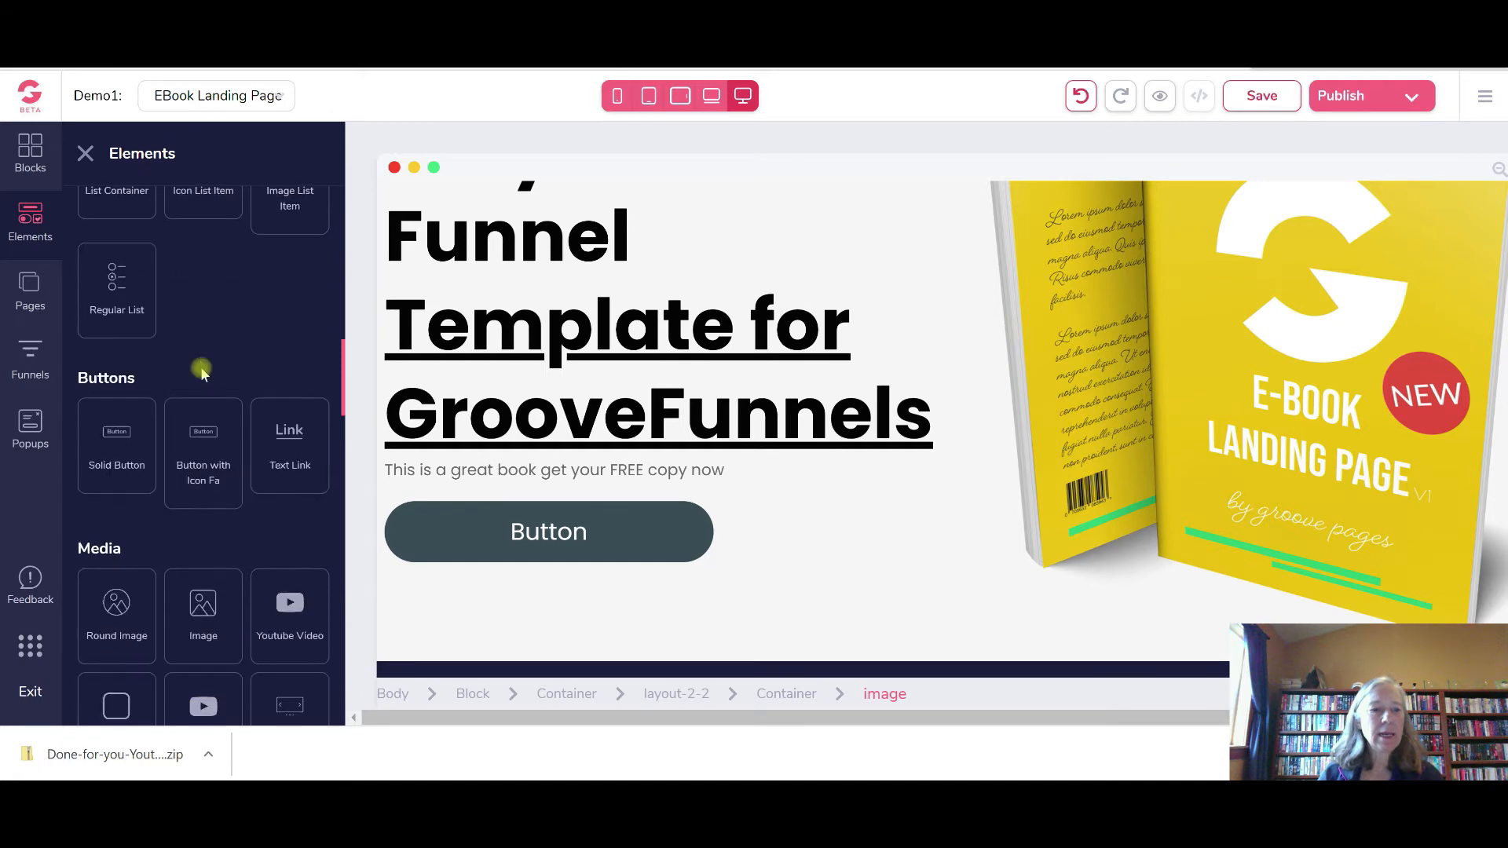
scroll(201, 366, "down", 4)
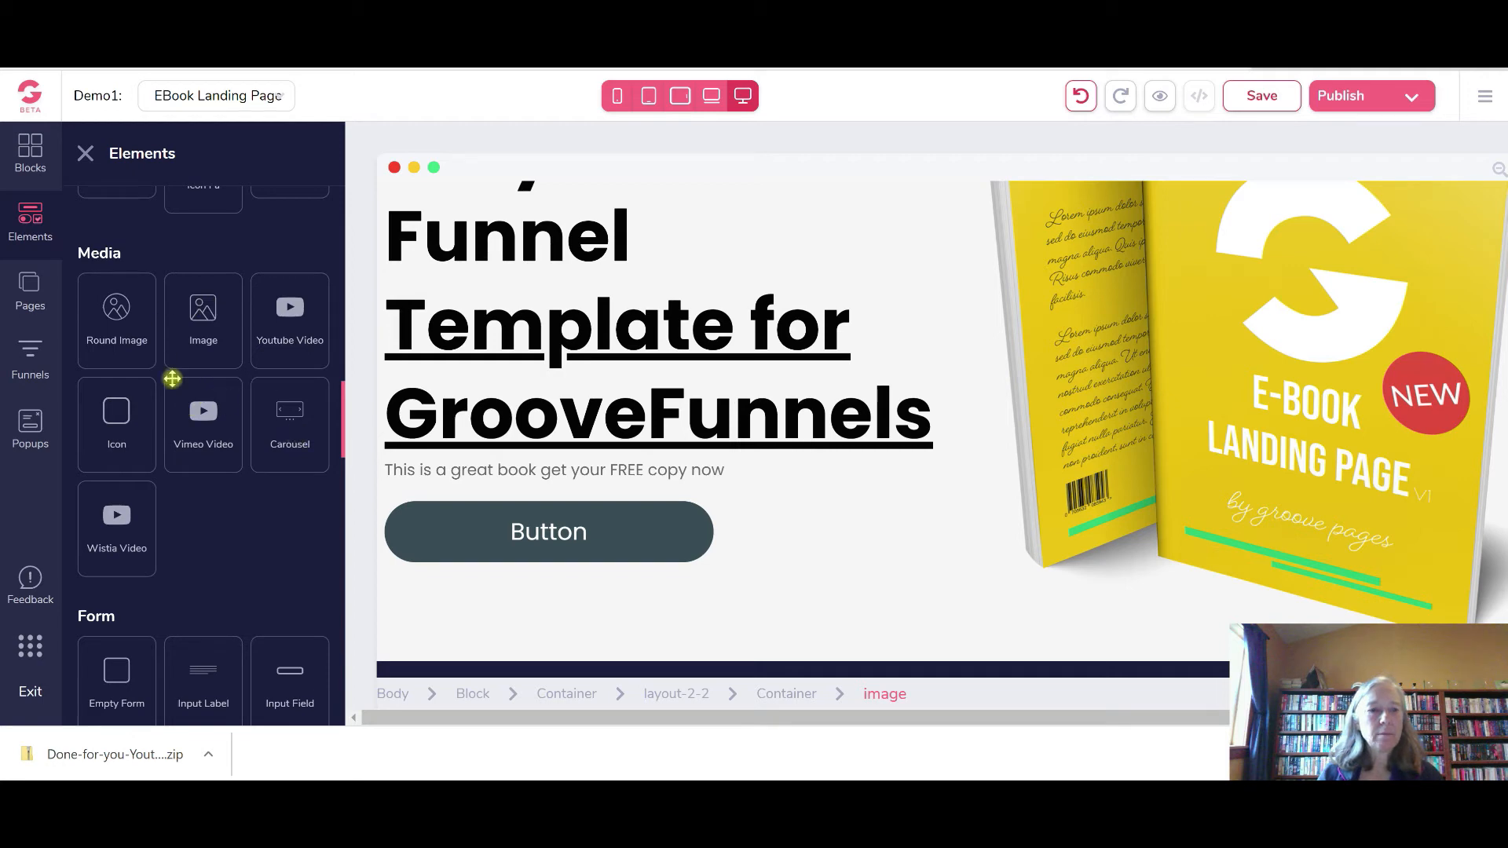
scroll(153, 399, "down", 4)
scroll(155, 401, "down", 4)
scroll(155, 400, "down", 2)
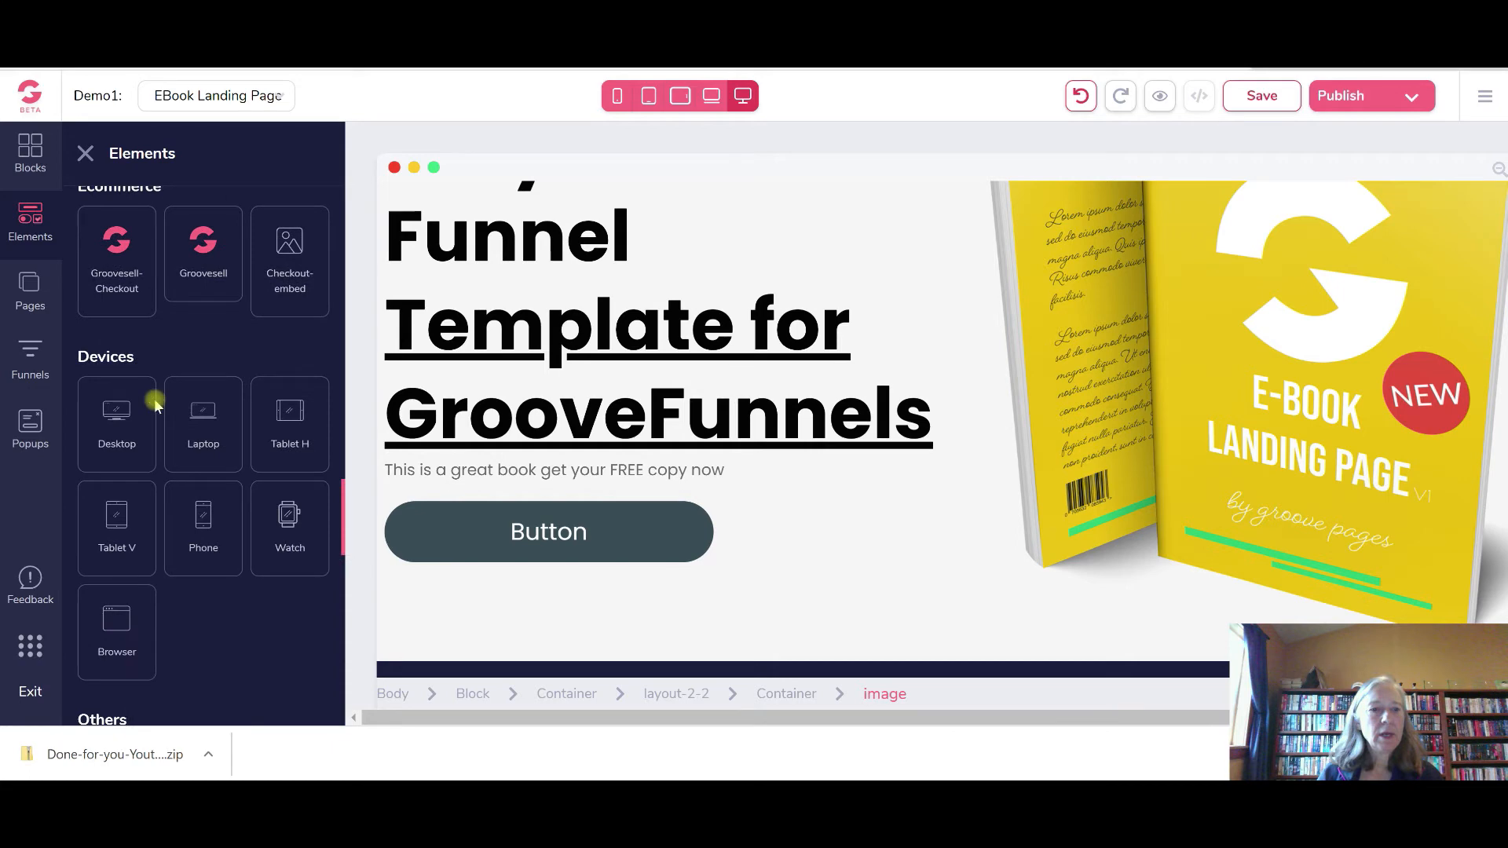
scroll(155, 400, "down", 4)
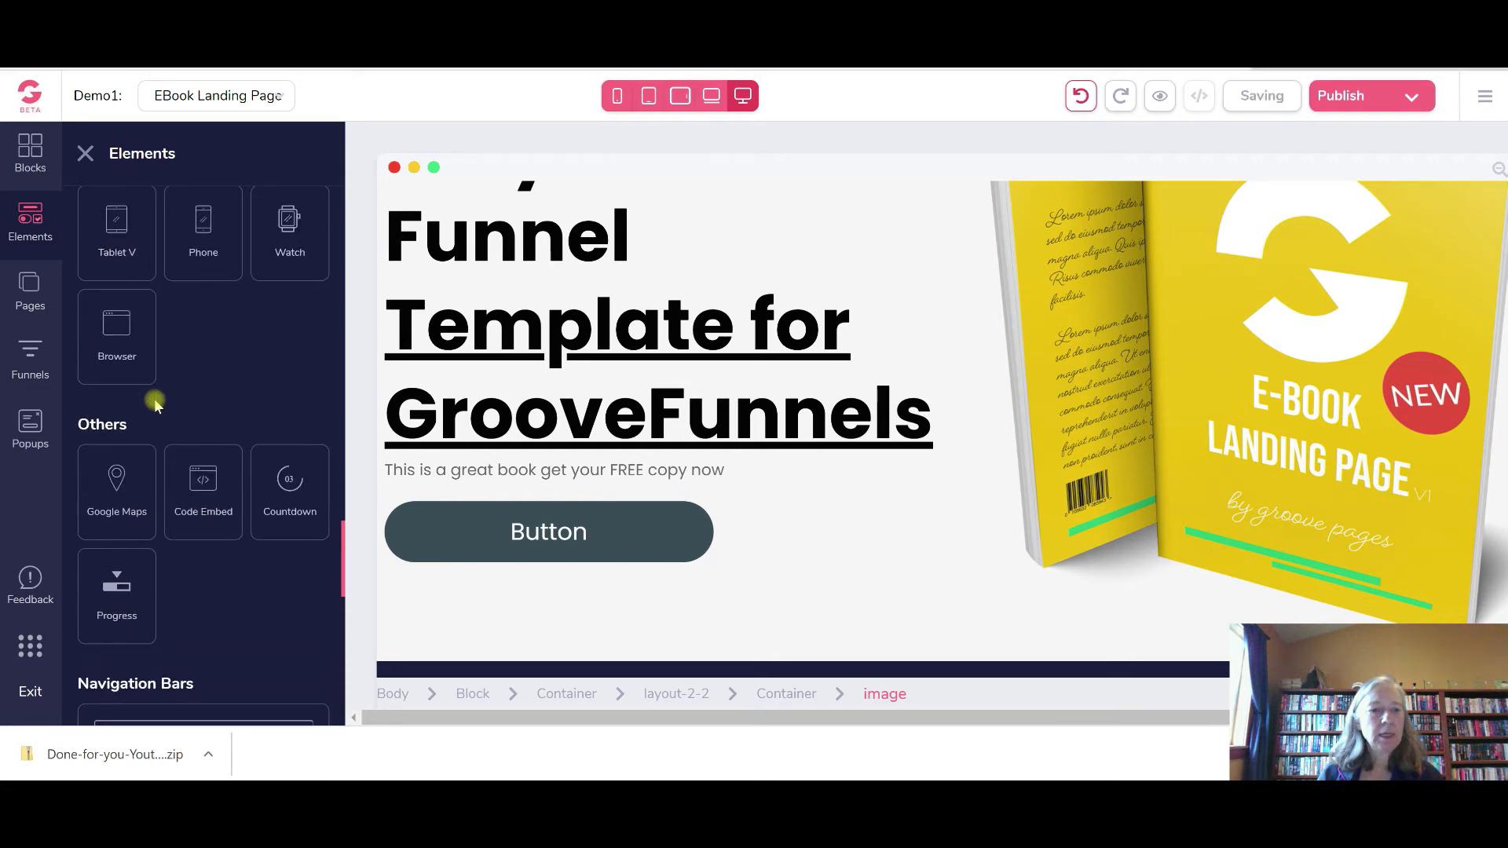
scroll(155, 402, "down", 2)
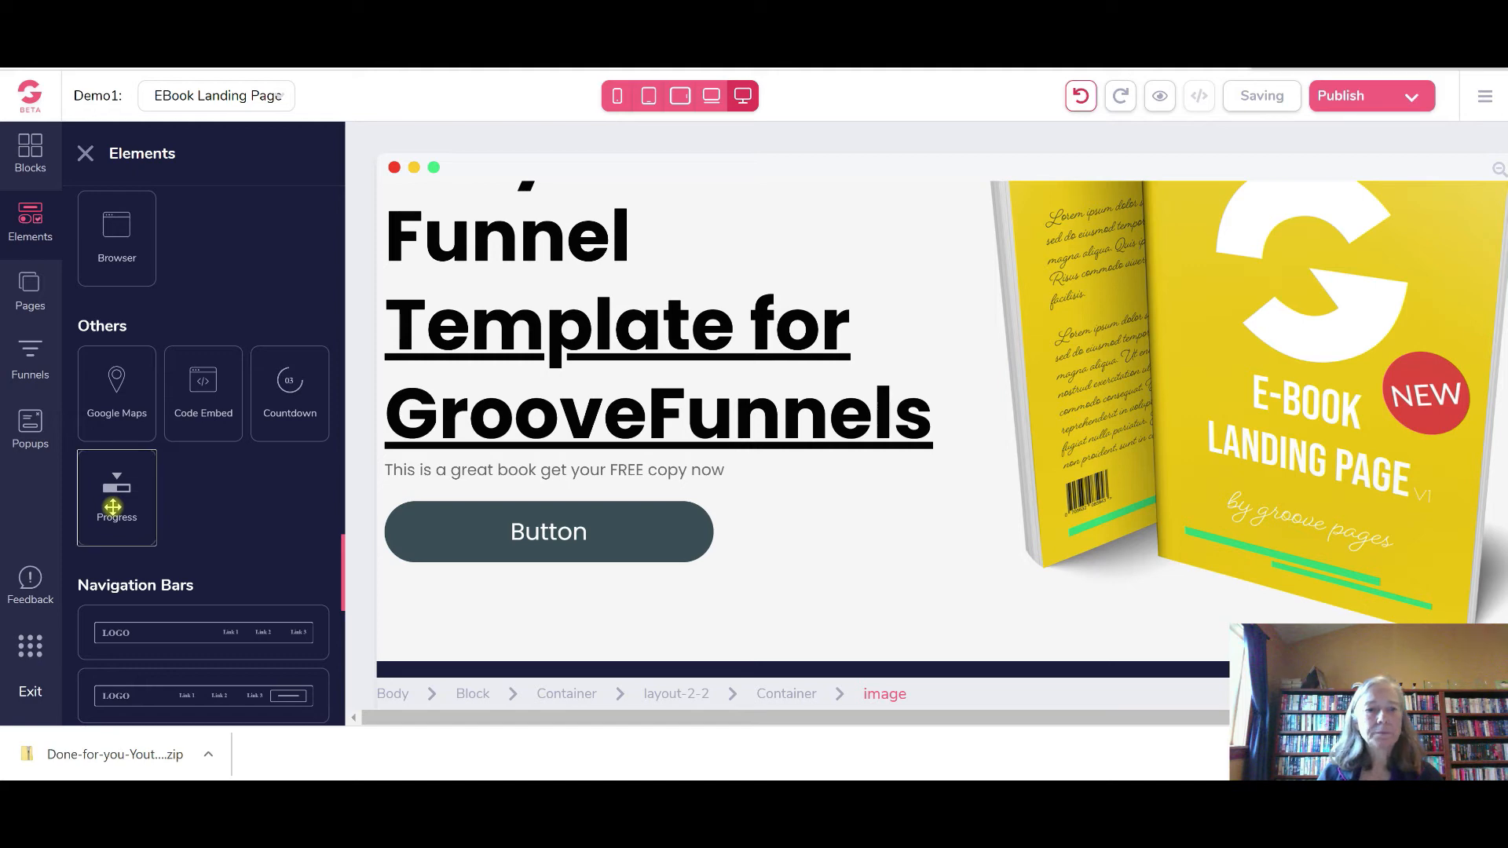
scroll(722, 223, "up", 1)
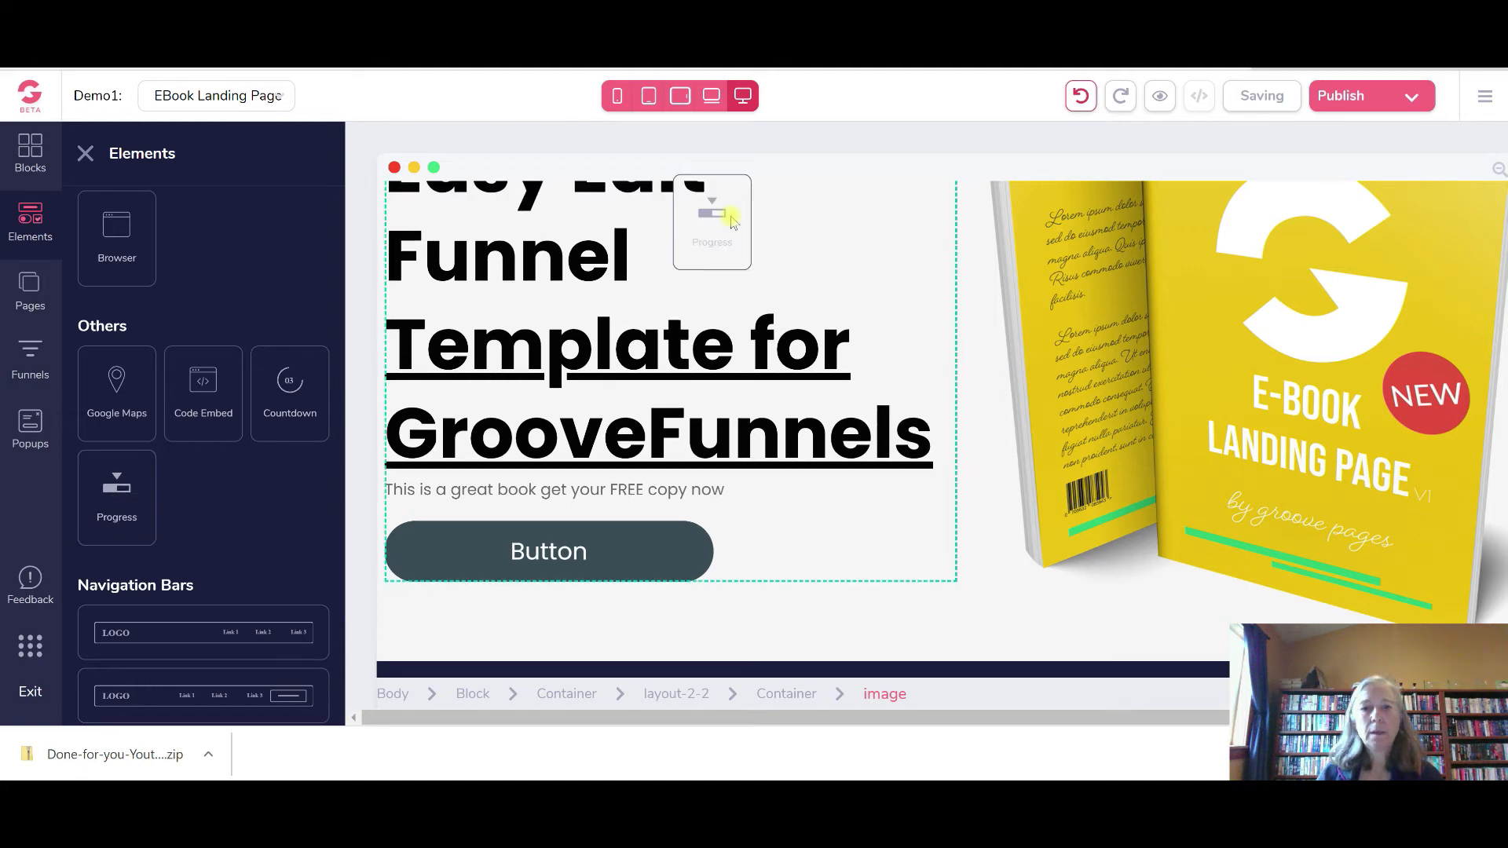
scroll(727, 228, "up", 5)
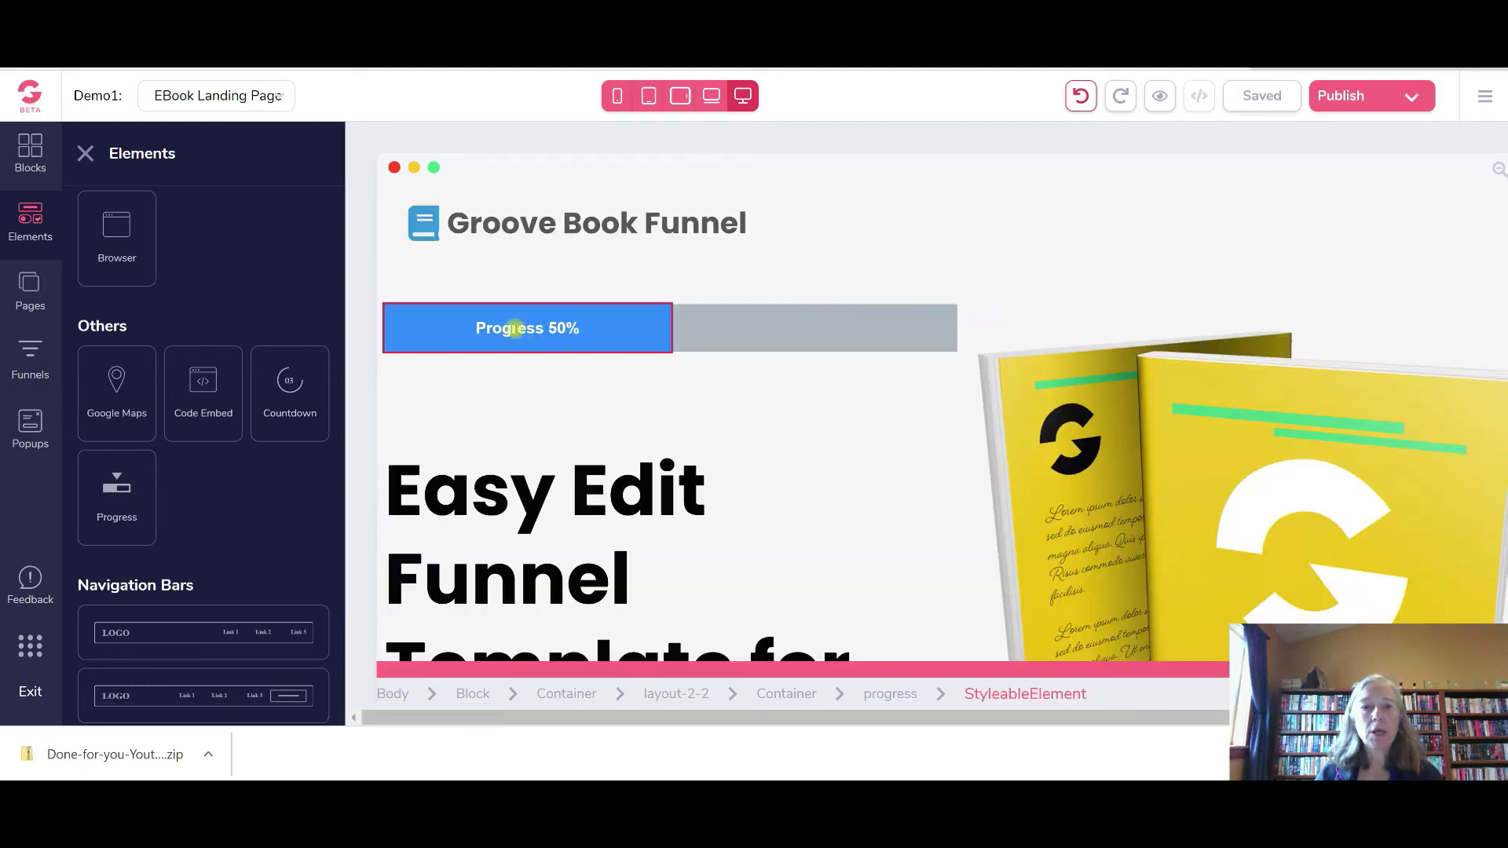
Examine the design and configuration settings of the progress bar's blue fill
left_click(586, 338)
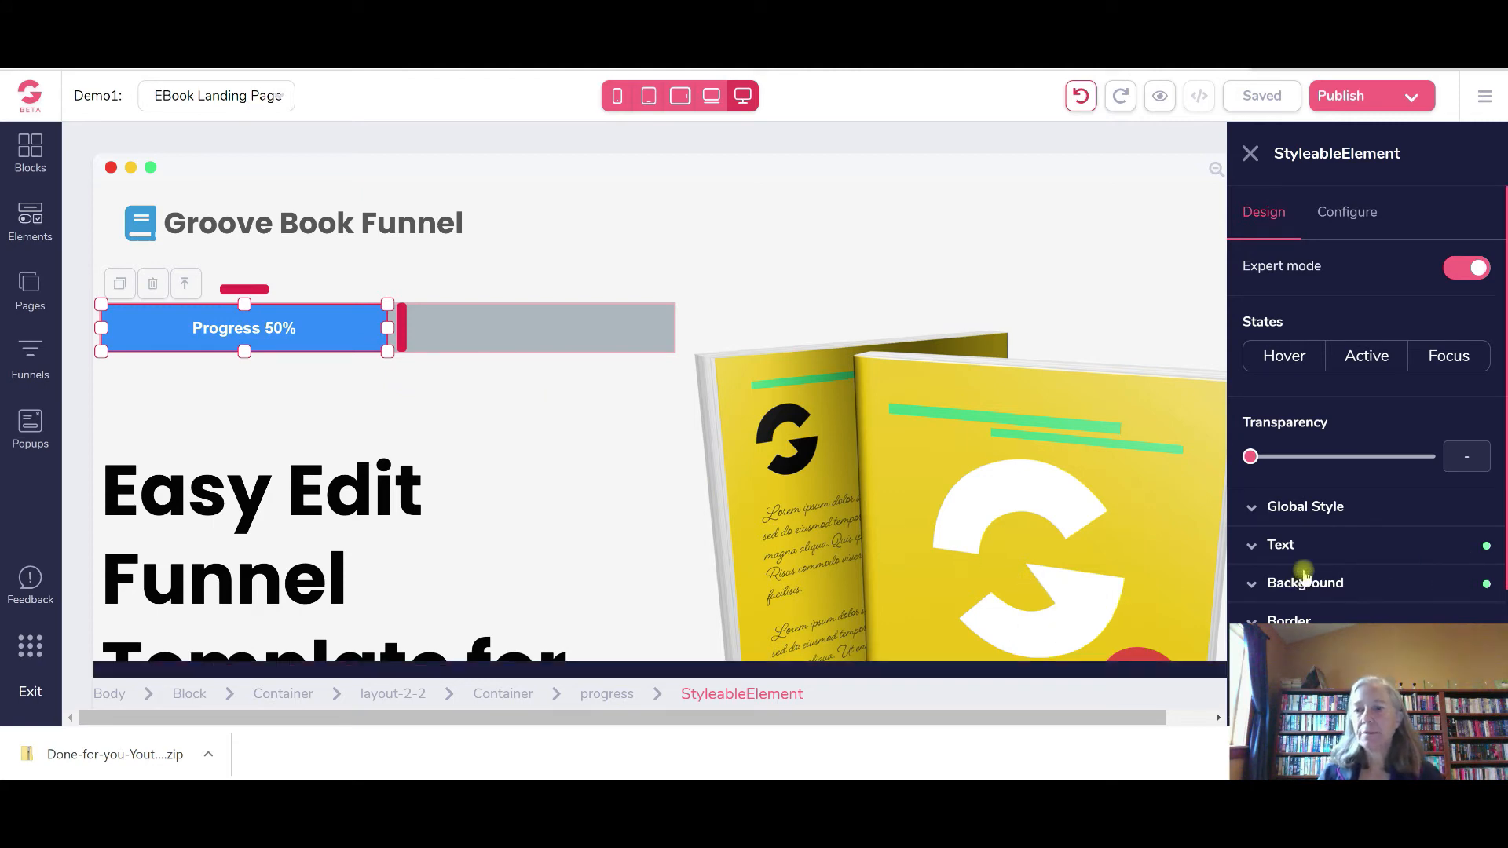
scroll(1310, 550, "down", 1)
scroll(1310, 550, "down", 1)
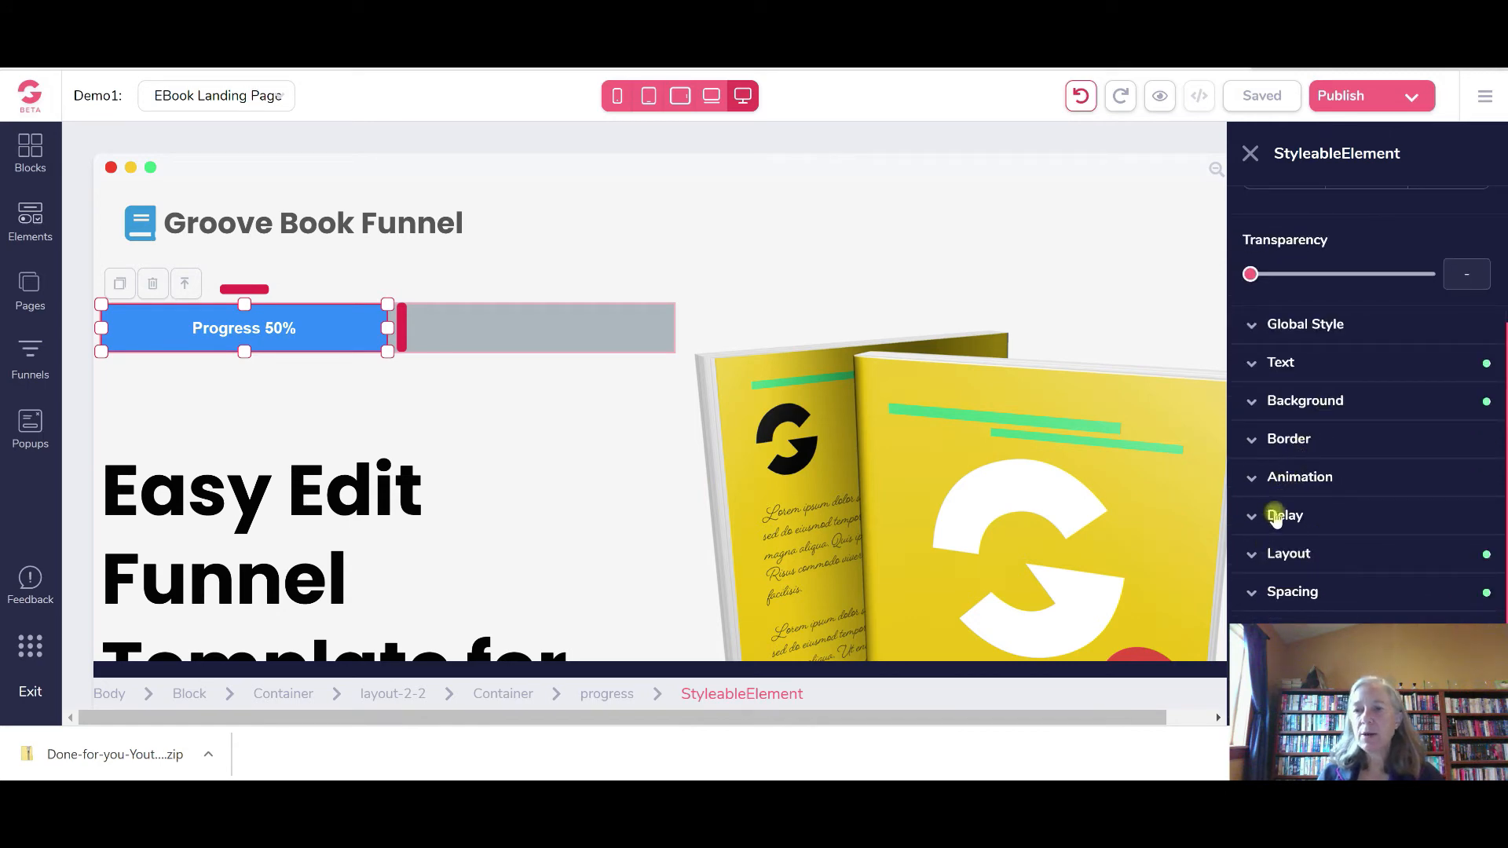
scroll(1297, 494, "up", 1)
scroll(1298, 494, "up", 2)
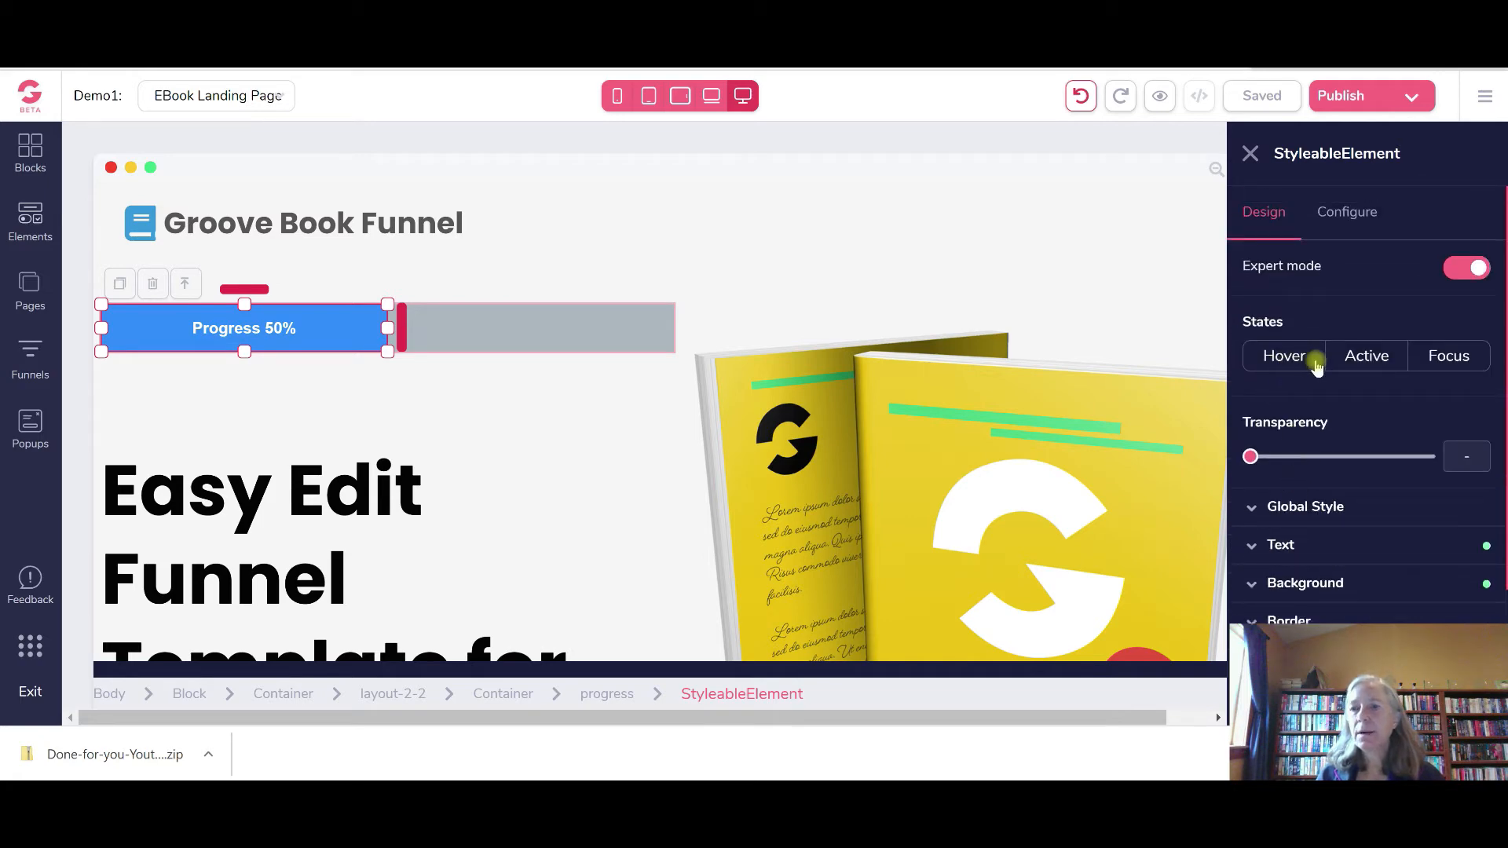
left_click(1346, 211)
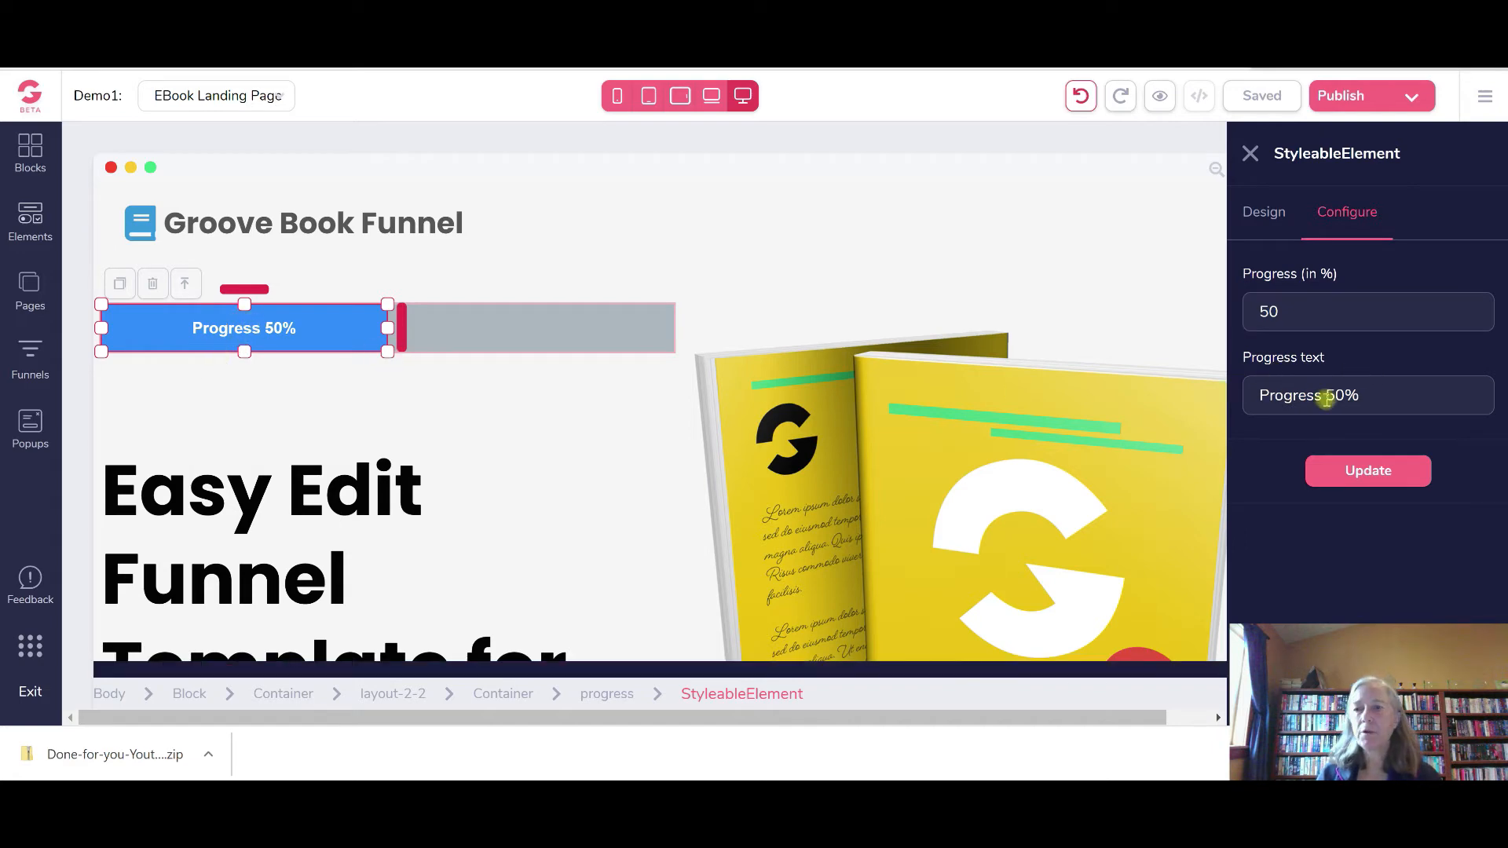
left_click(1263, 213)
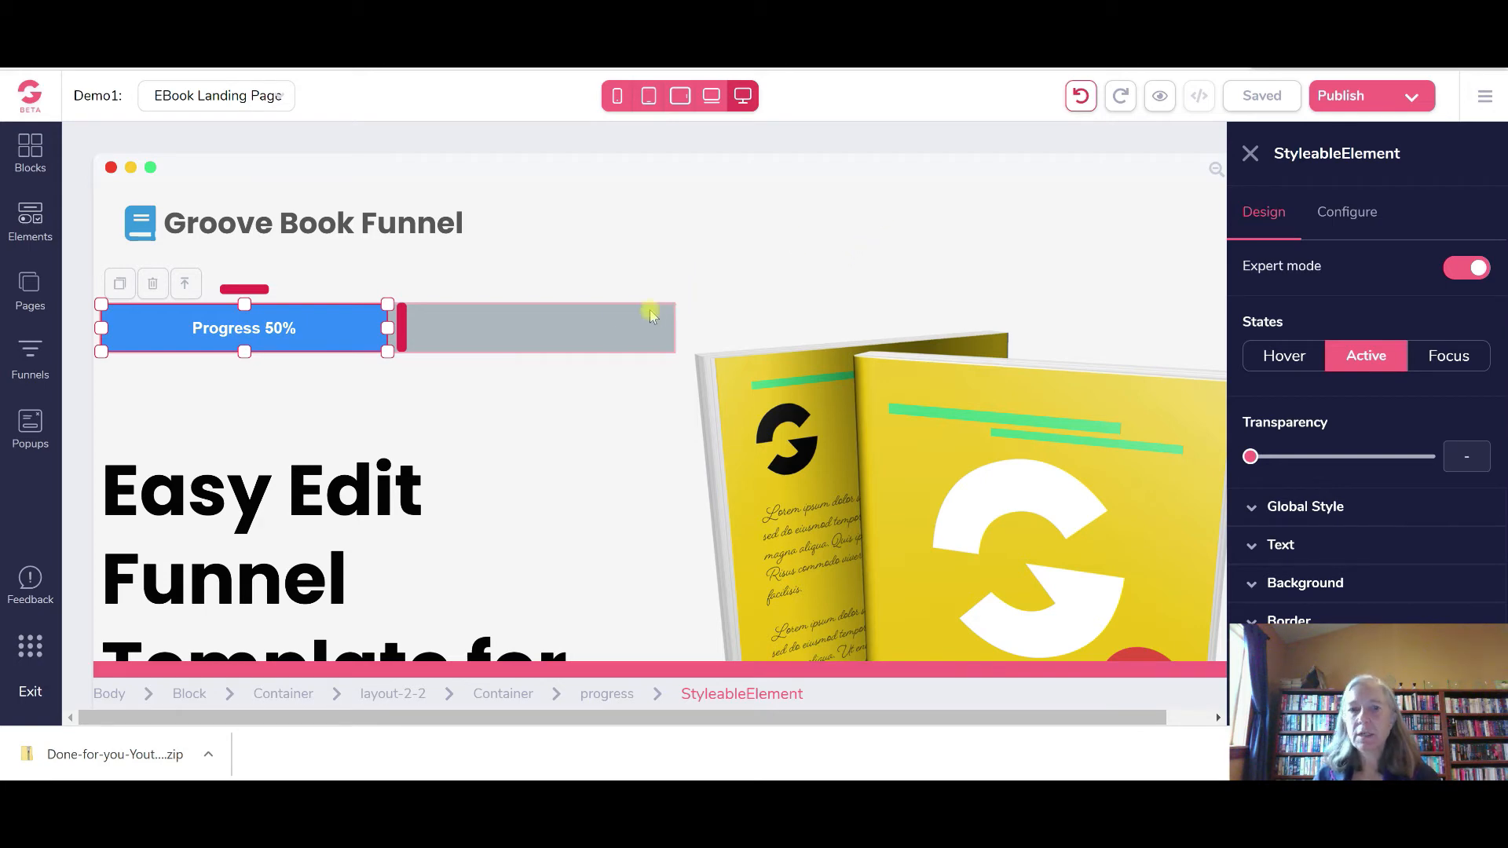
Shift the progress bar's blue fill slightly down and toward the middle of the grey track
left_click(603, 318)
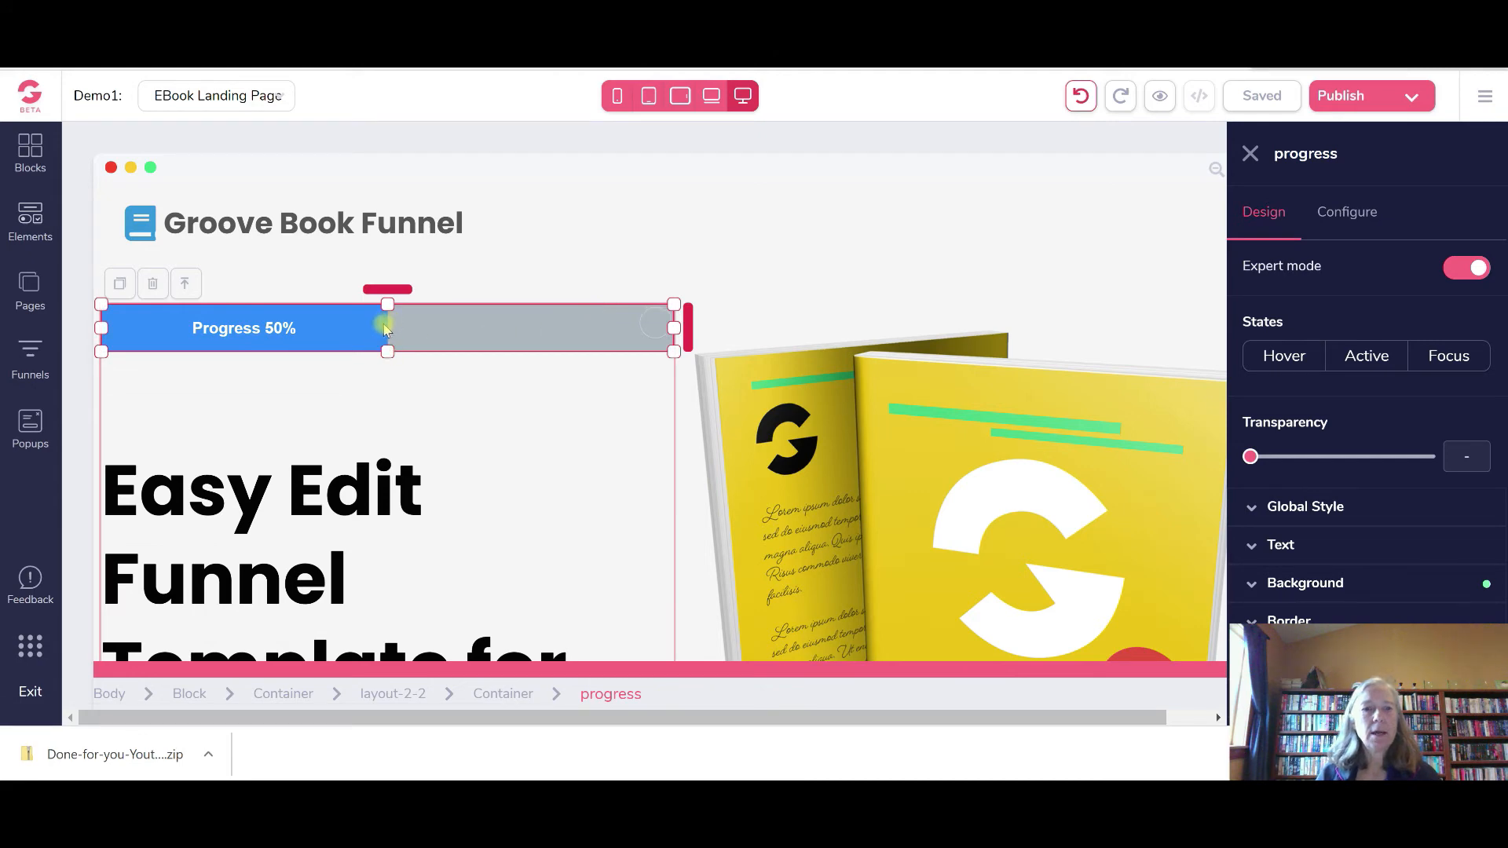
left_click(385, 330)
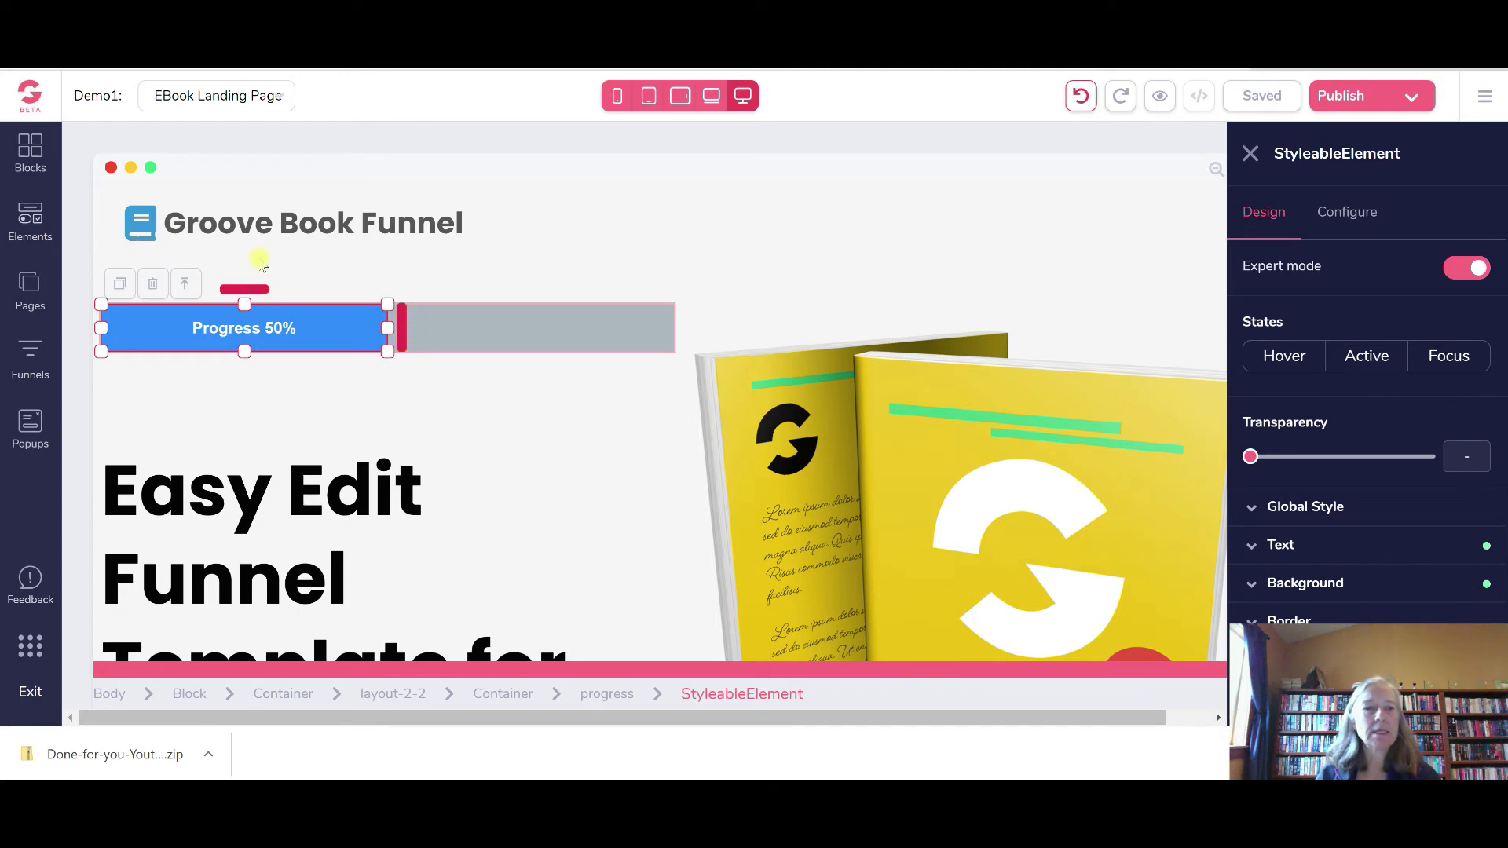
mouse_move(244, 288)
left_mouse_down()
mouse_move(243, 245)
mouse_move(252, 302)
left_mouse_up()
left_click_drag(401, 328, 518, 325)
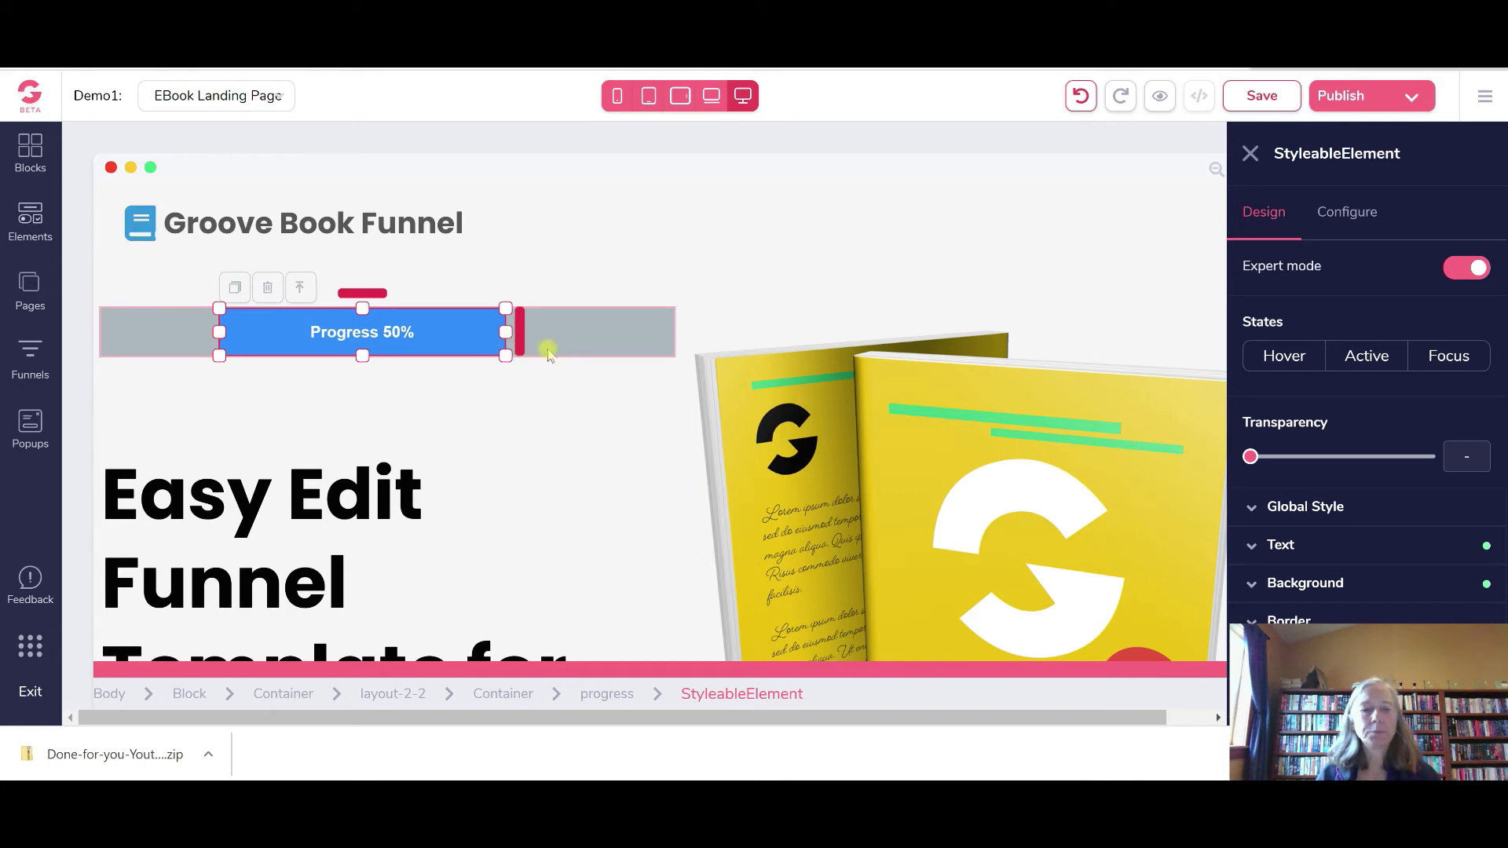
Nudge the whole progress bar slightly left and widen it across the page, past the headline column and over the book image
left_click(636, 349)
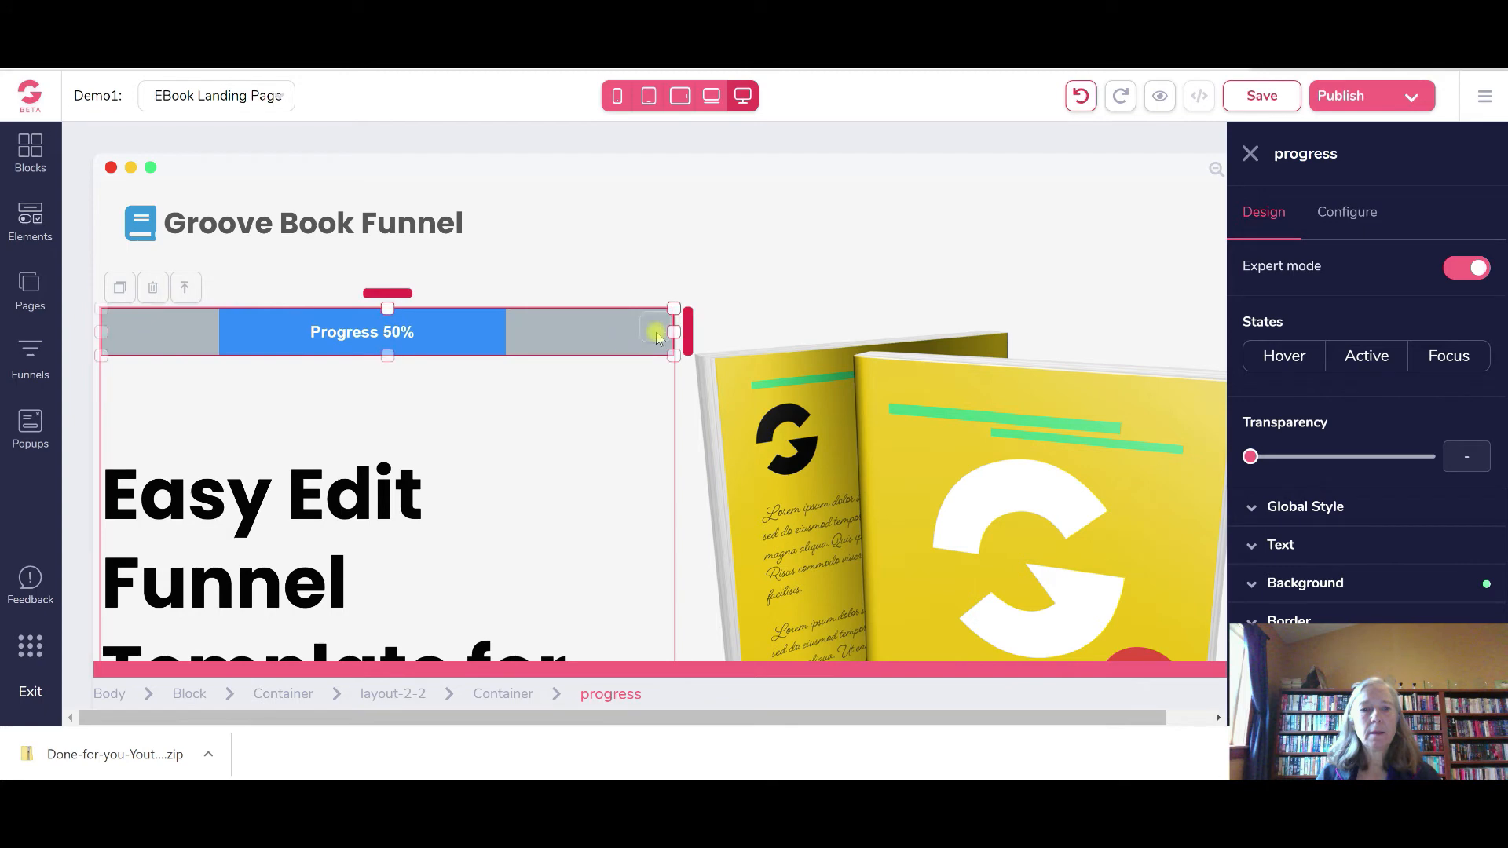
left_click_drag(687, 328, 561, 357)
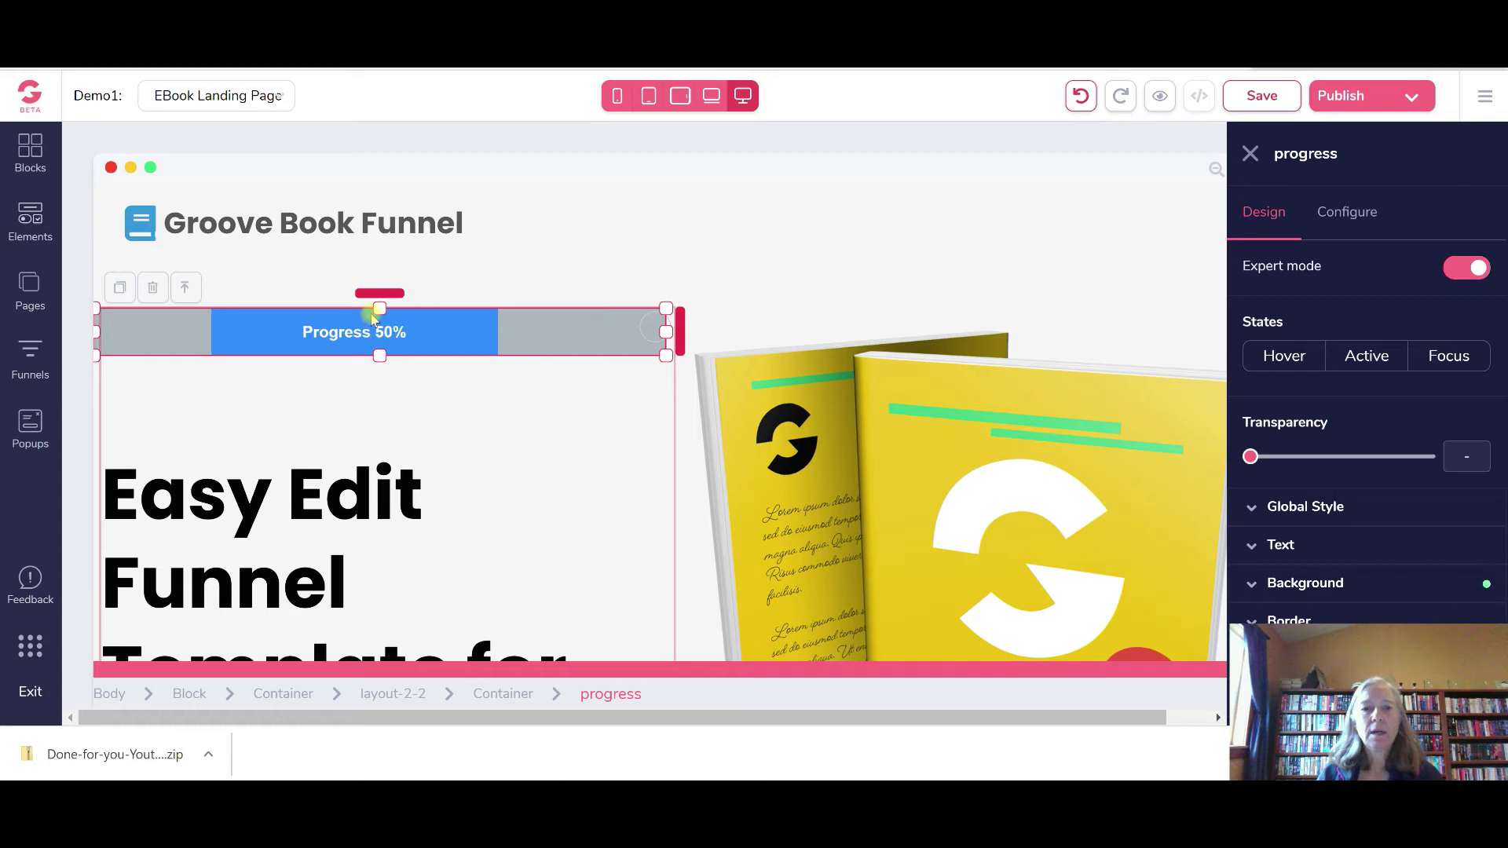
left_click_drag(674, 332, 1199, 361)
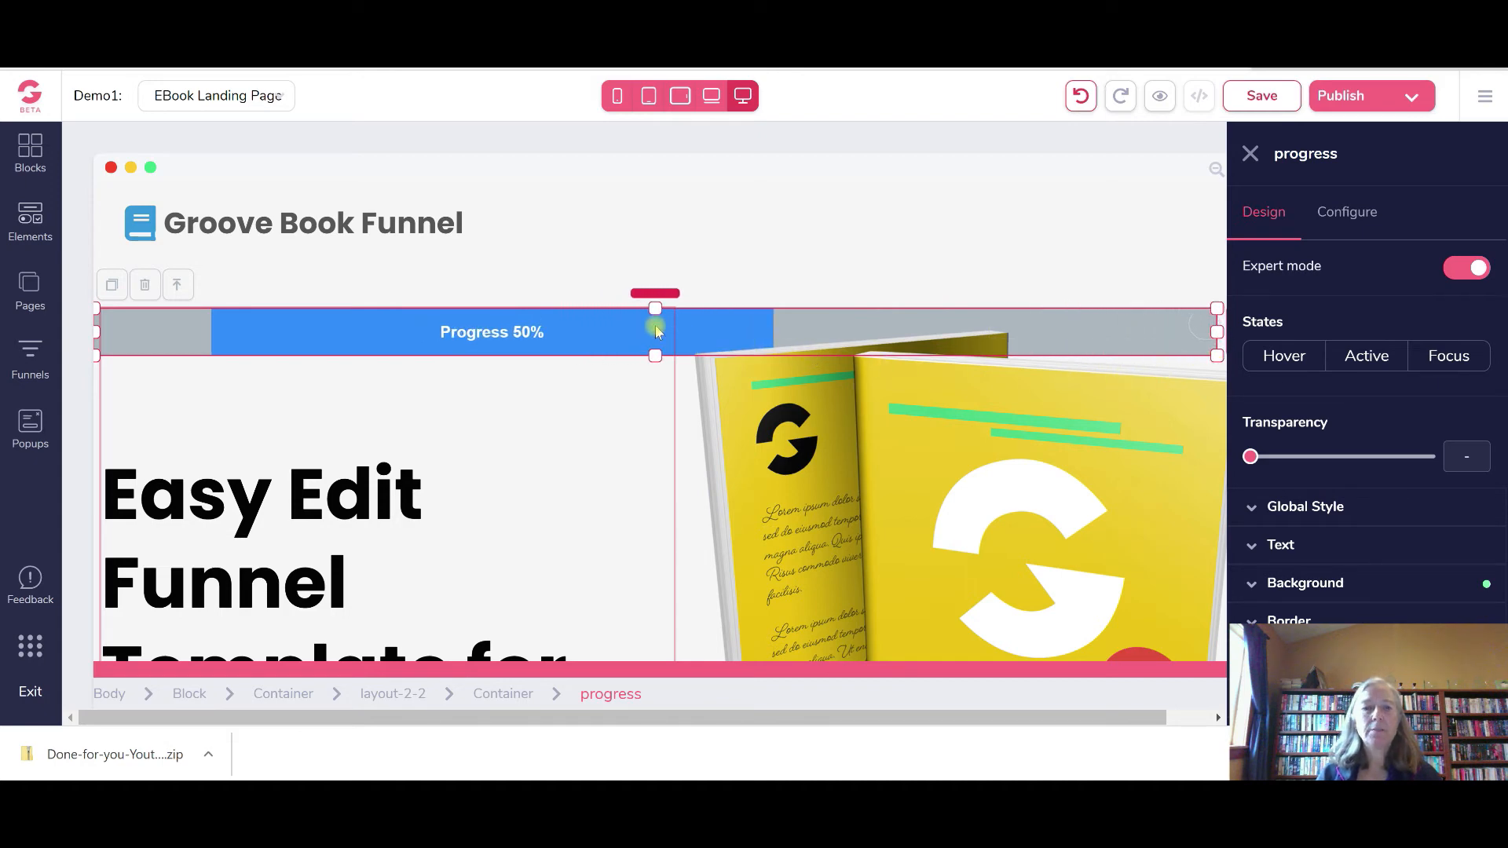
Move the blue fill back to the left end of the widened progress bar and deselect it
left_click(655, 328)
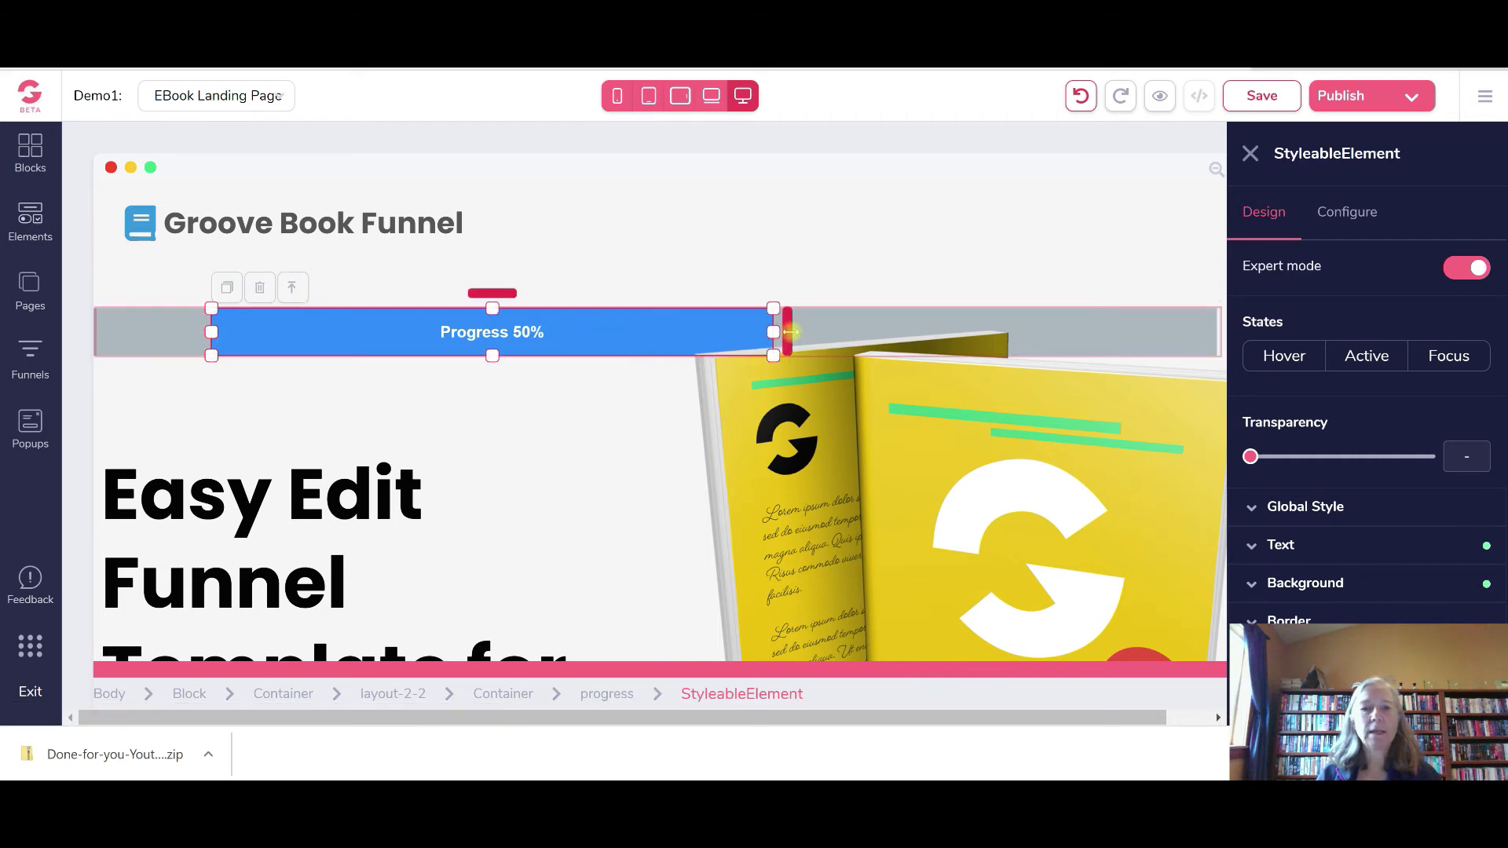
left_click_drag(736, 334, 798, 344)
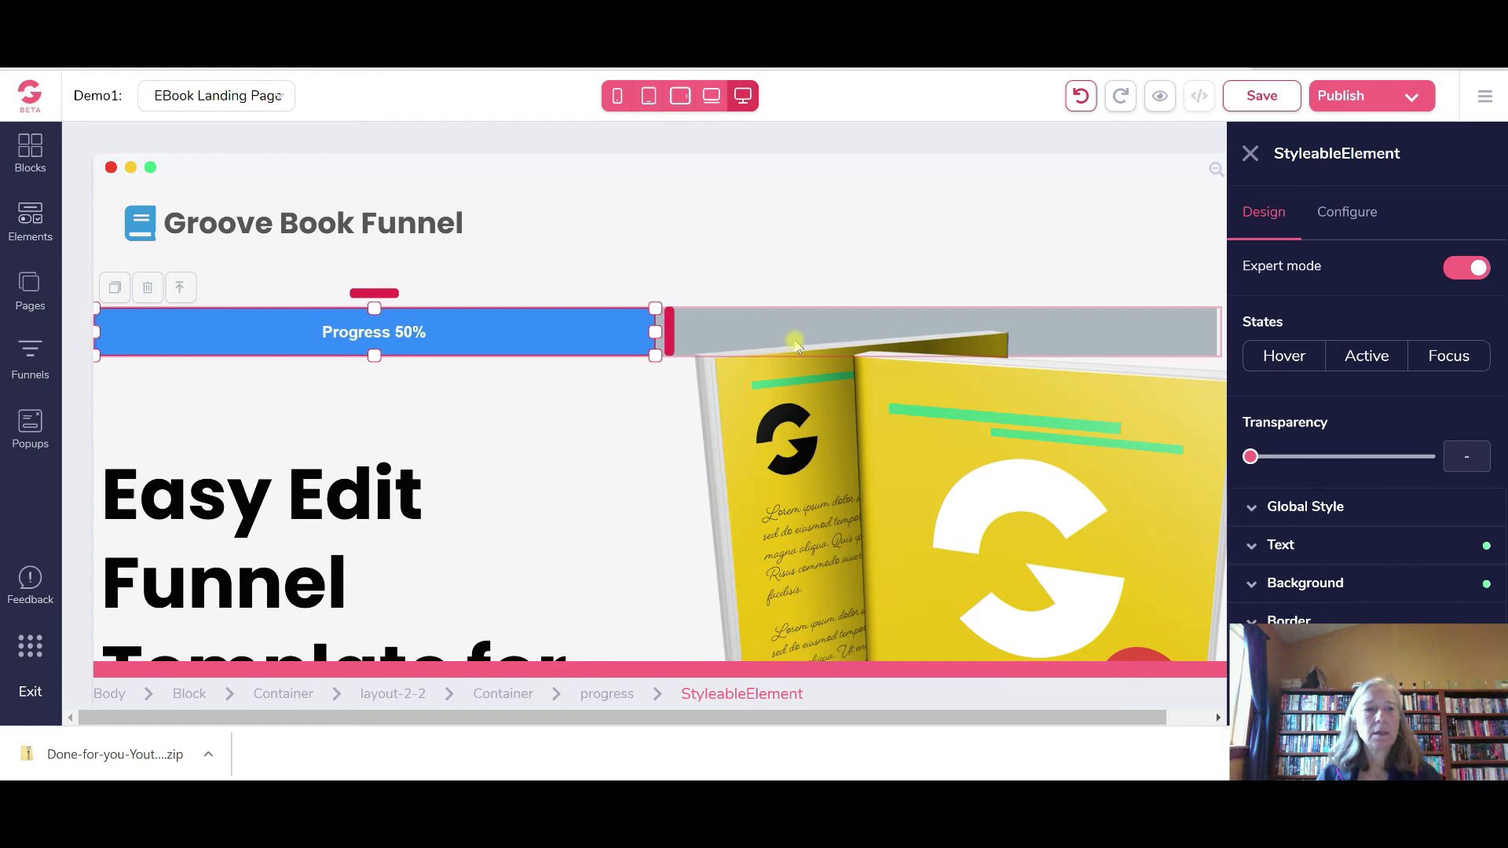
left_click(809, 247)
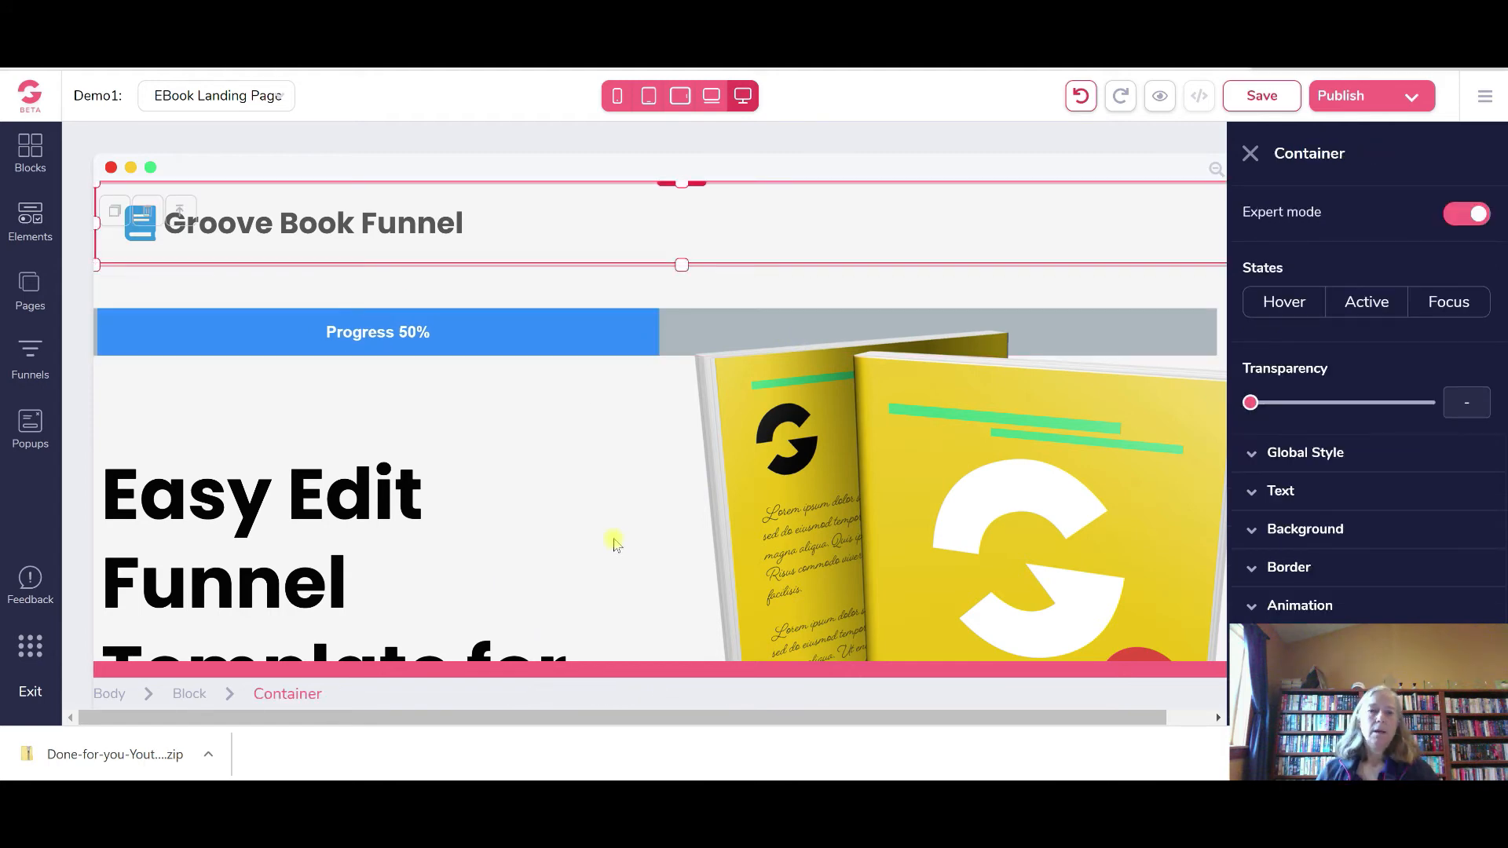
left_click(558, 471)
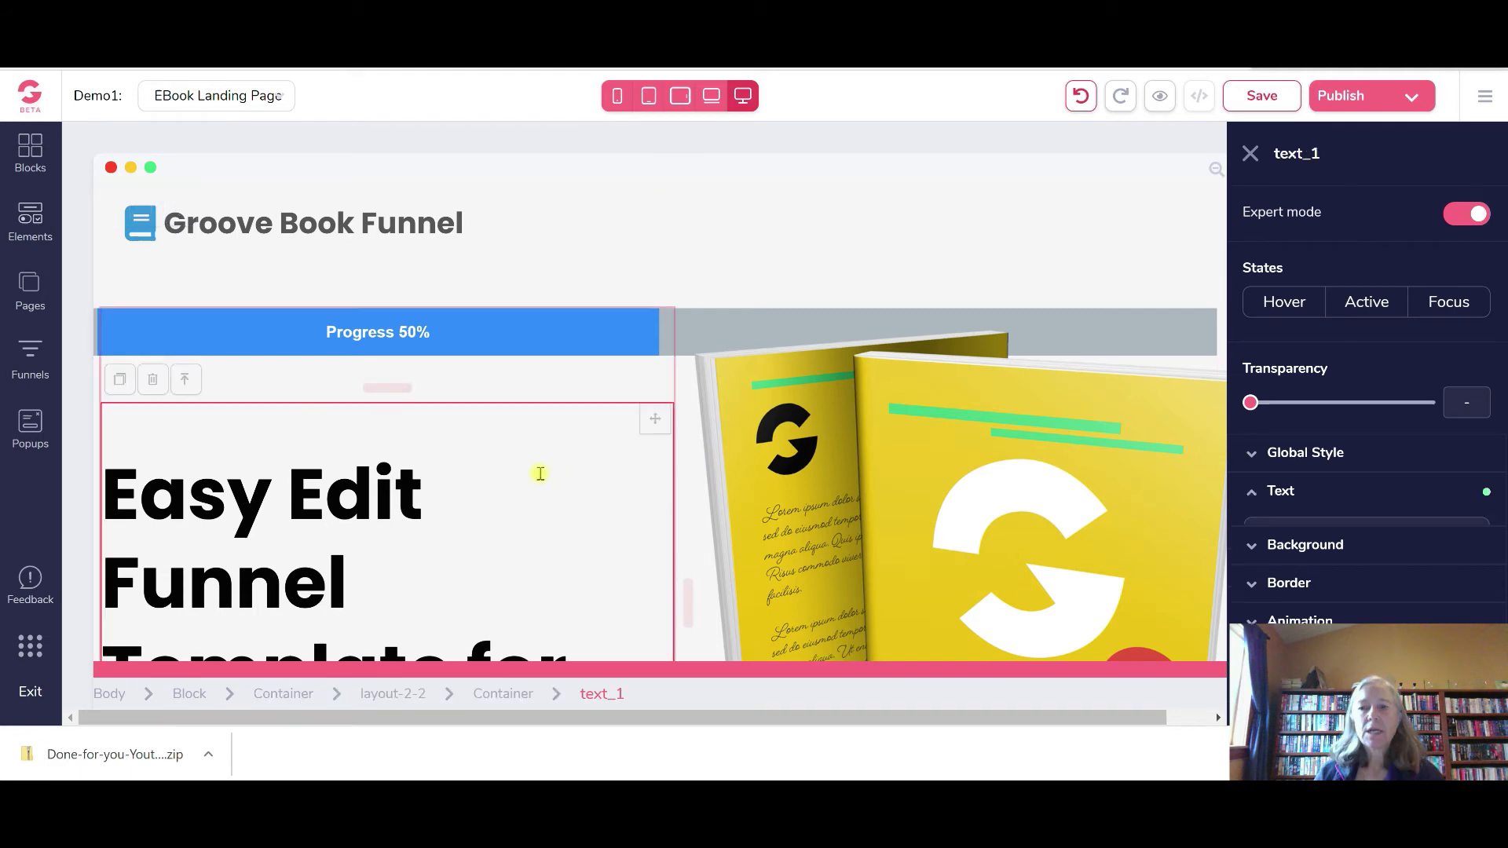
Move the book image down so that it sits clear below the progress bar, and save the page
left_click(994, 509)
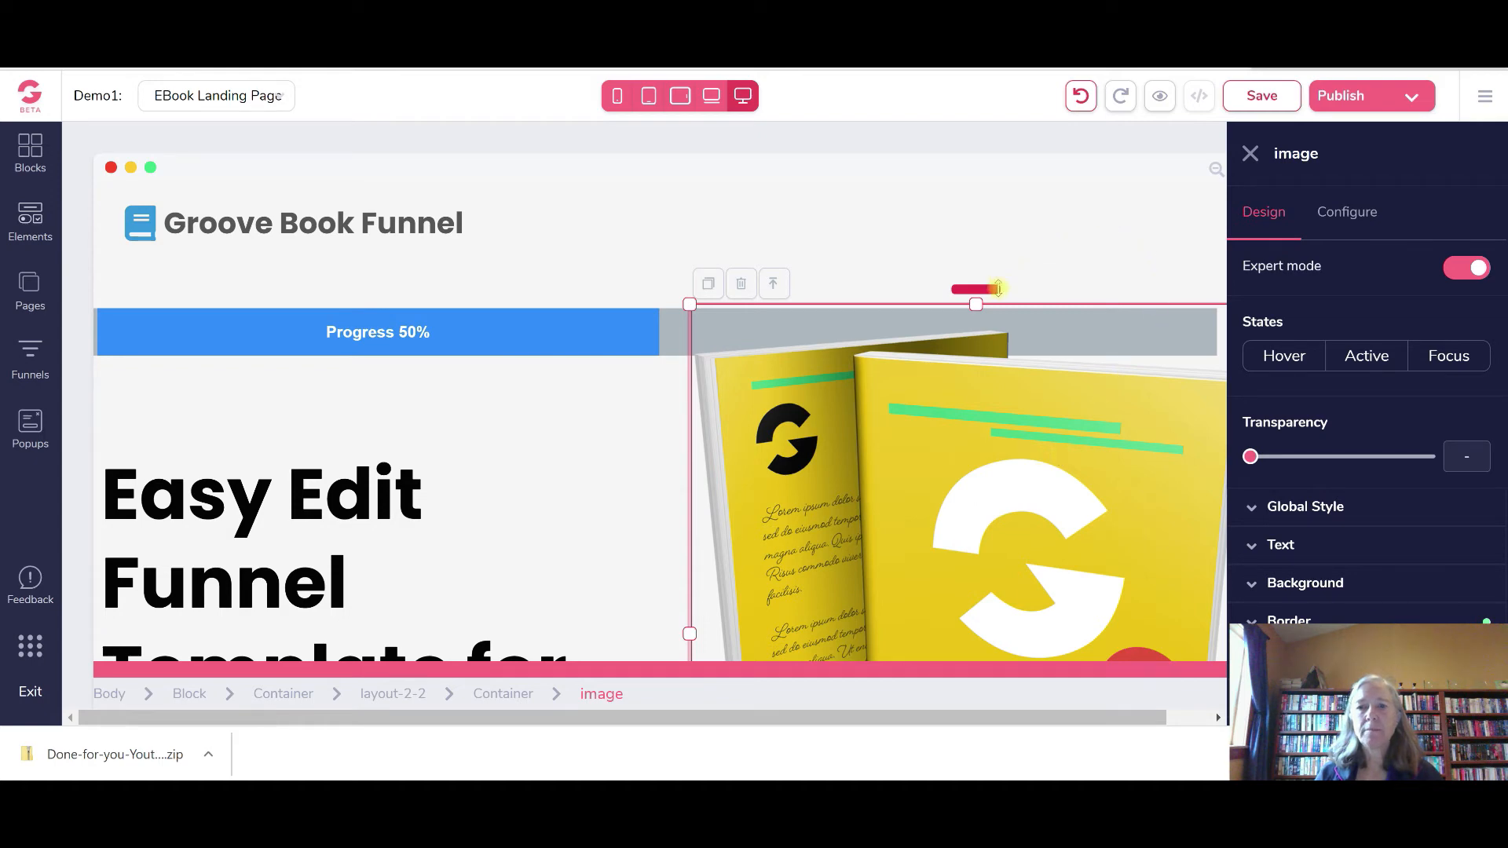
left_click_drag(998, 308, 993, 357)
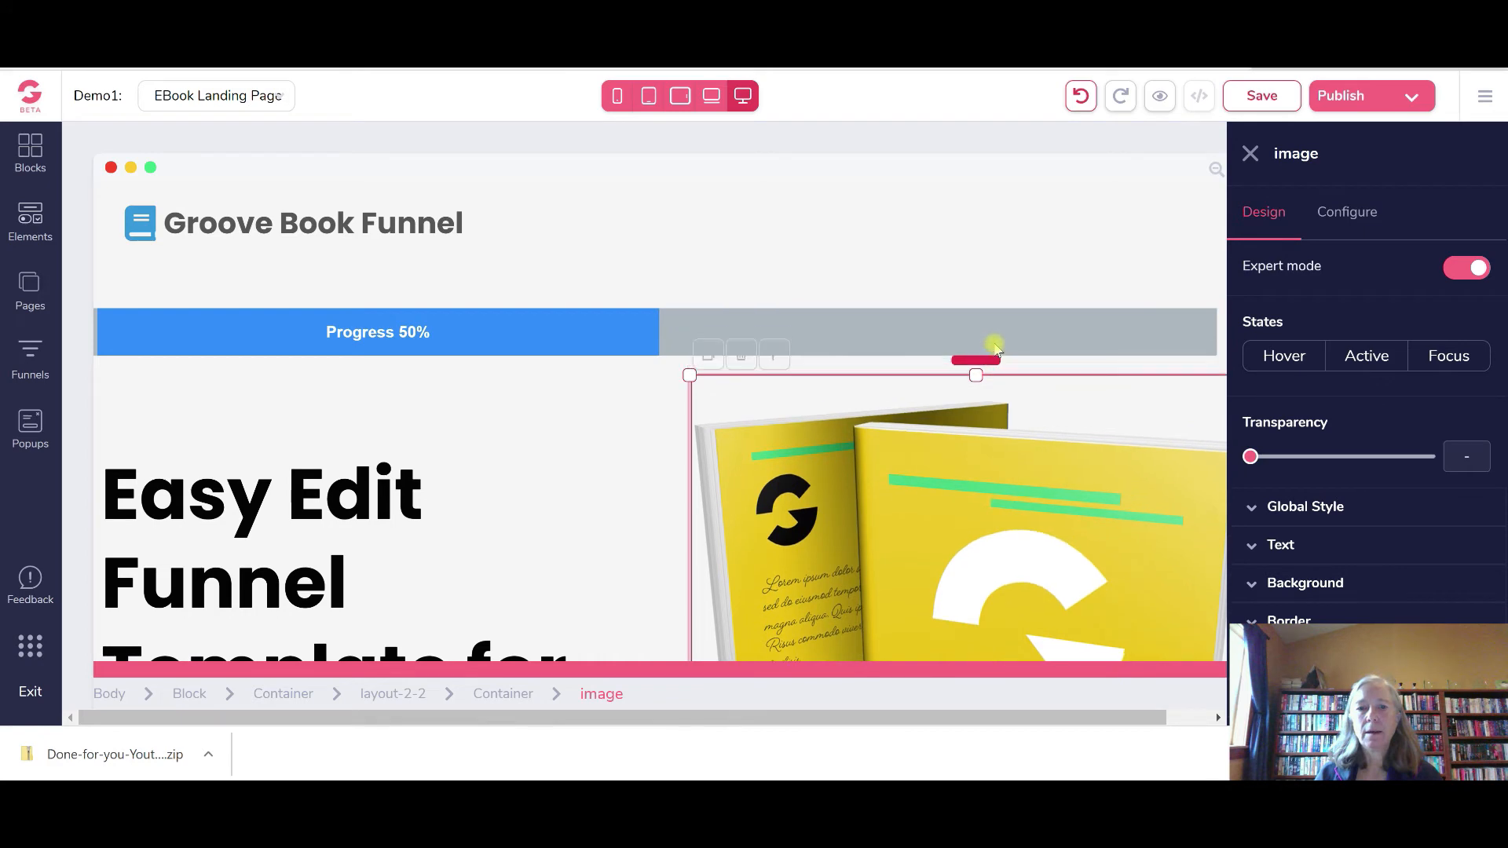
left_click(997, 215)
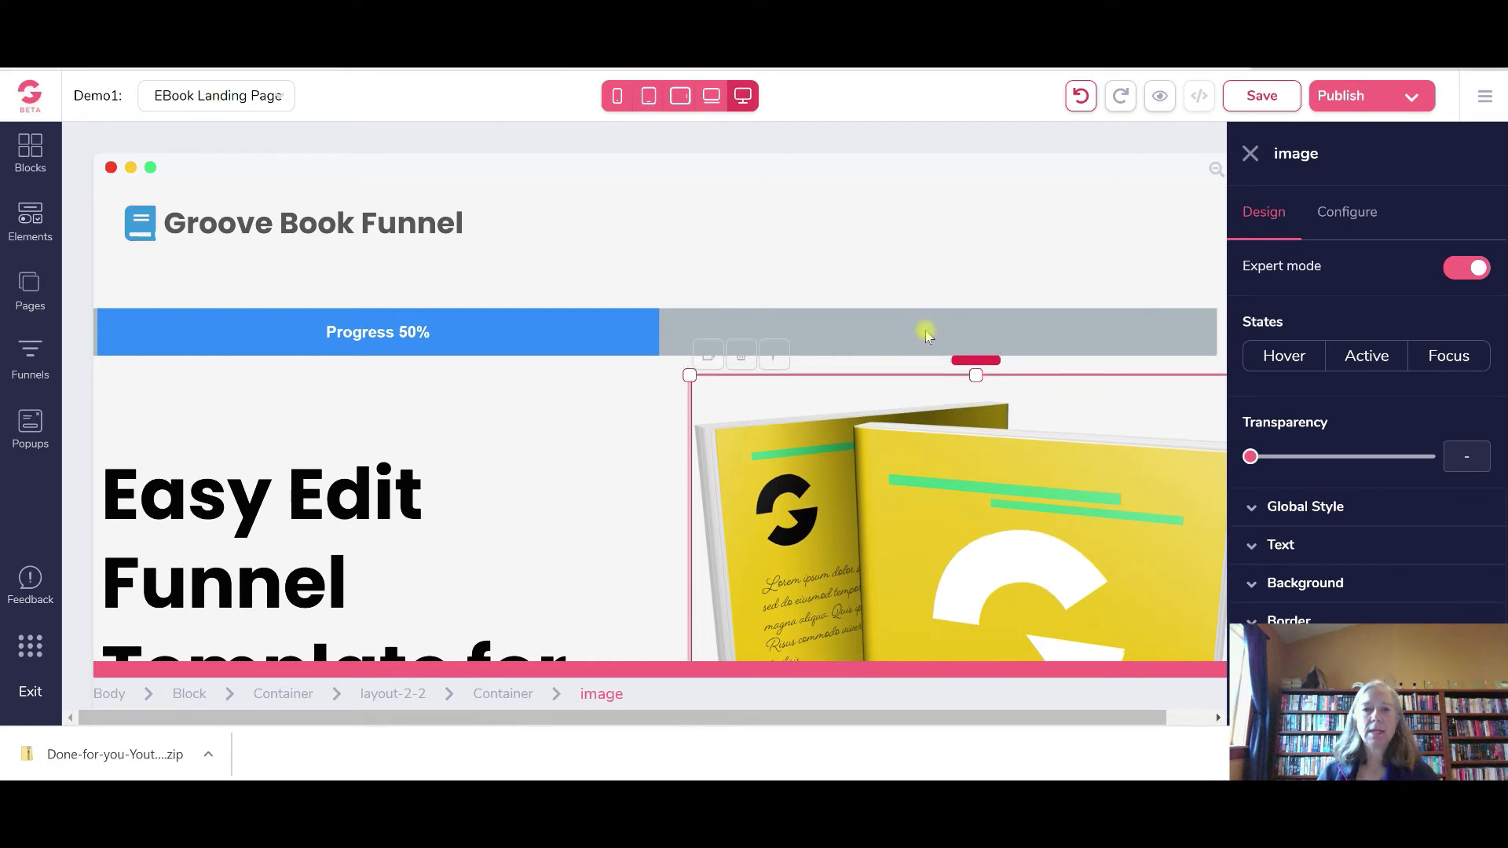
scroll(602, 544, "down", 10)
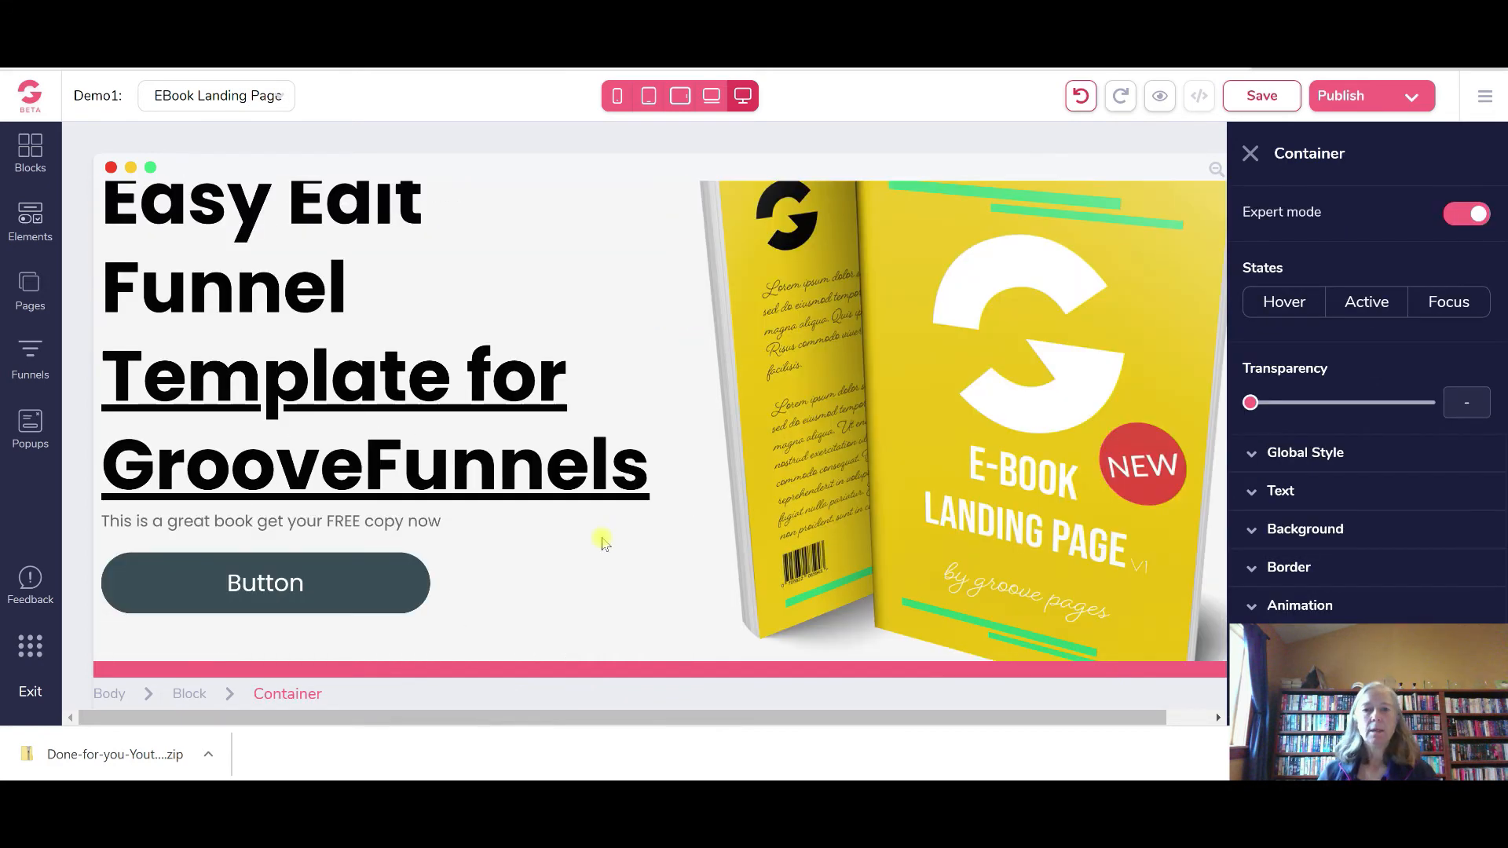
scroll(612, 532, "up", 10)
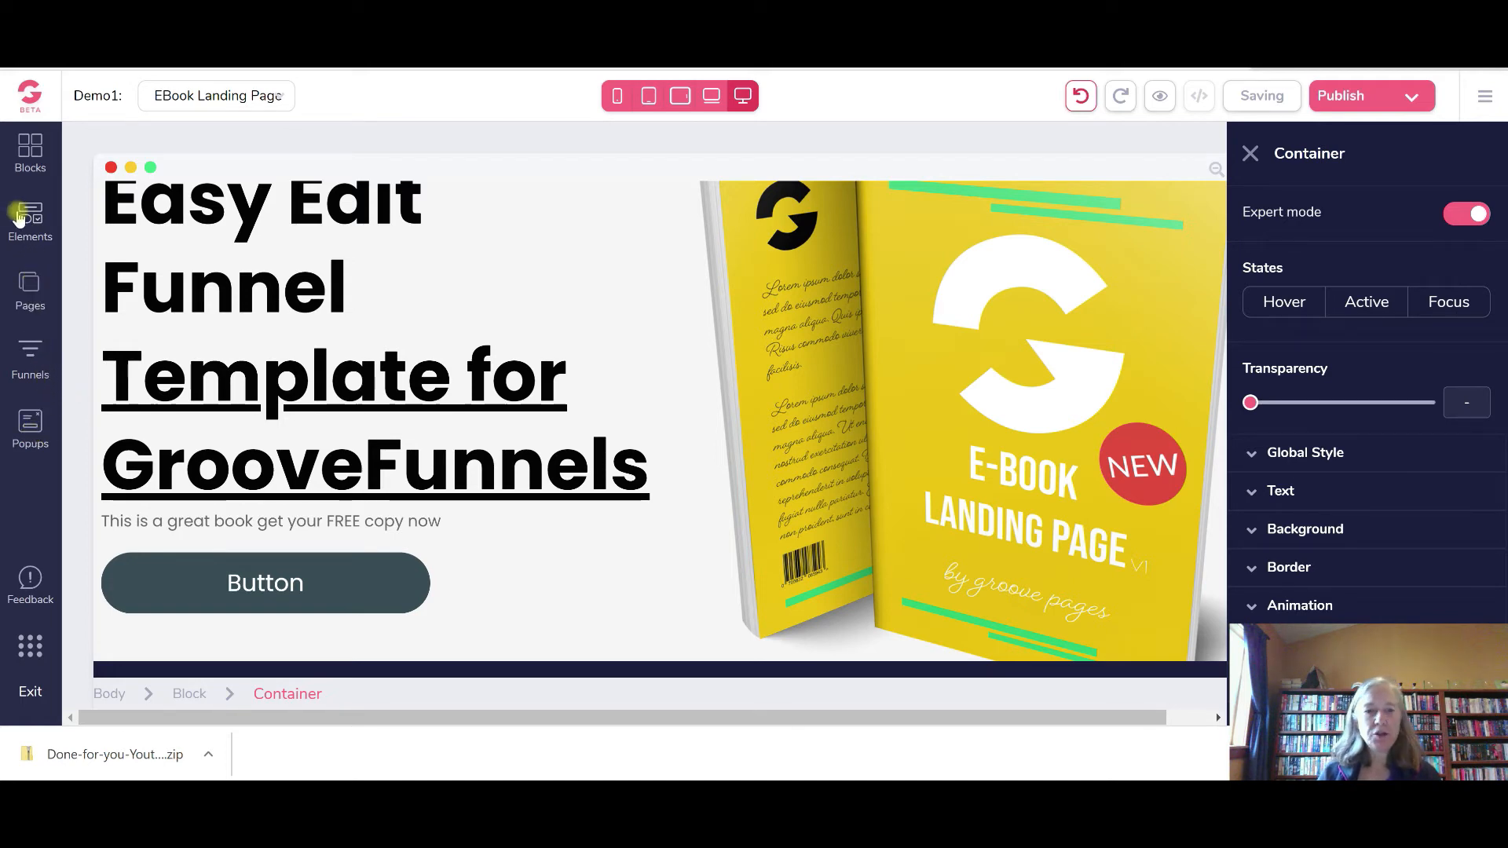
scroll(604, 383, "up", 3)
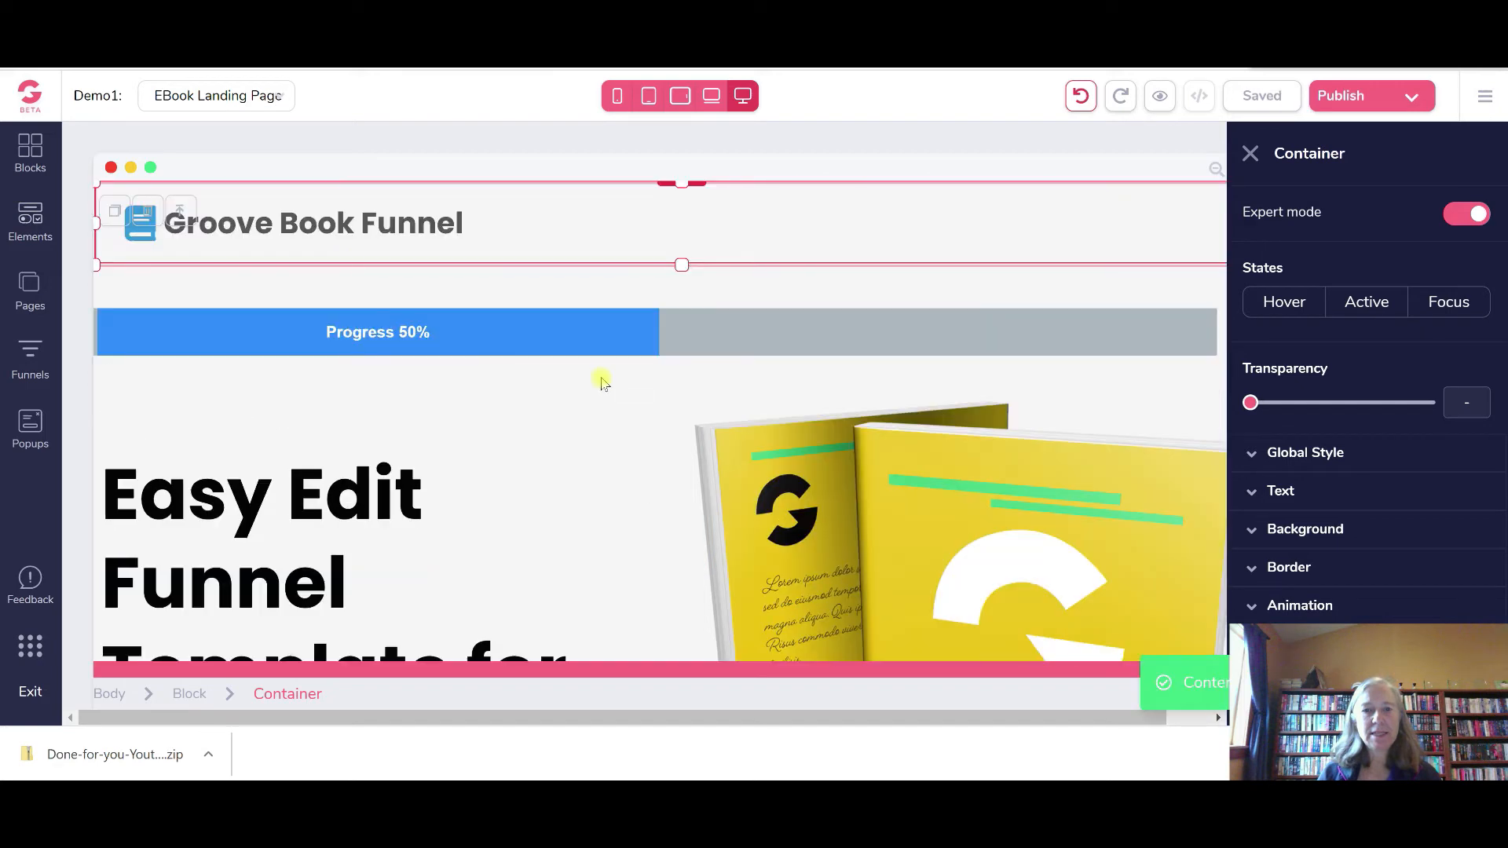
left_click(516, 344)
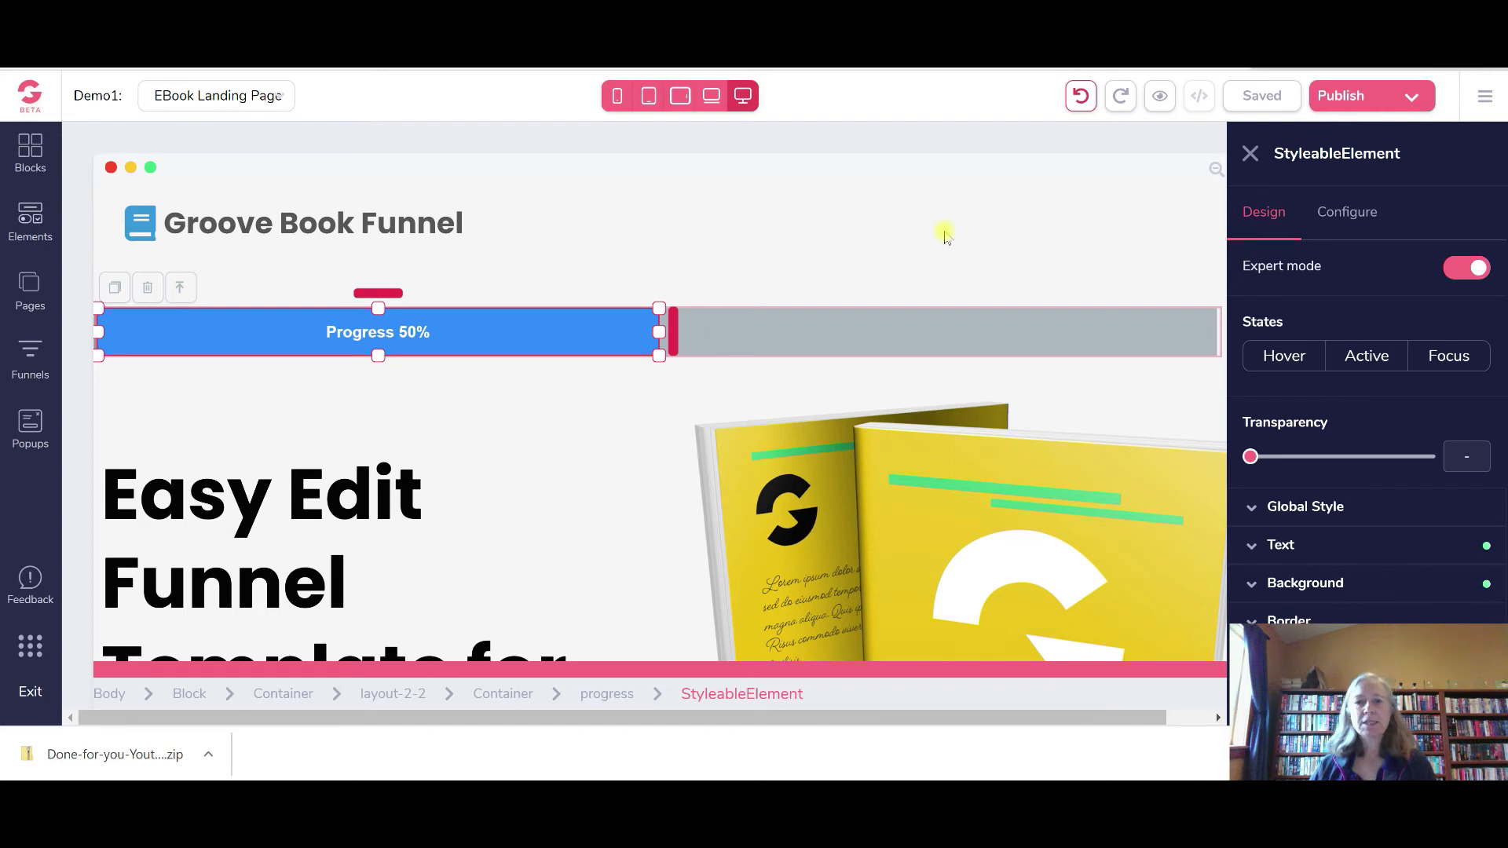
left_click(945, 236)
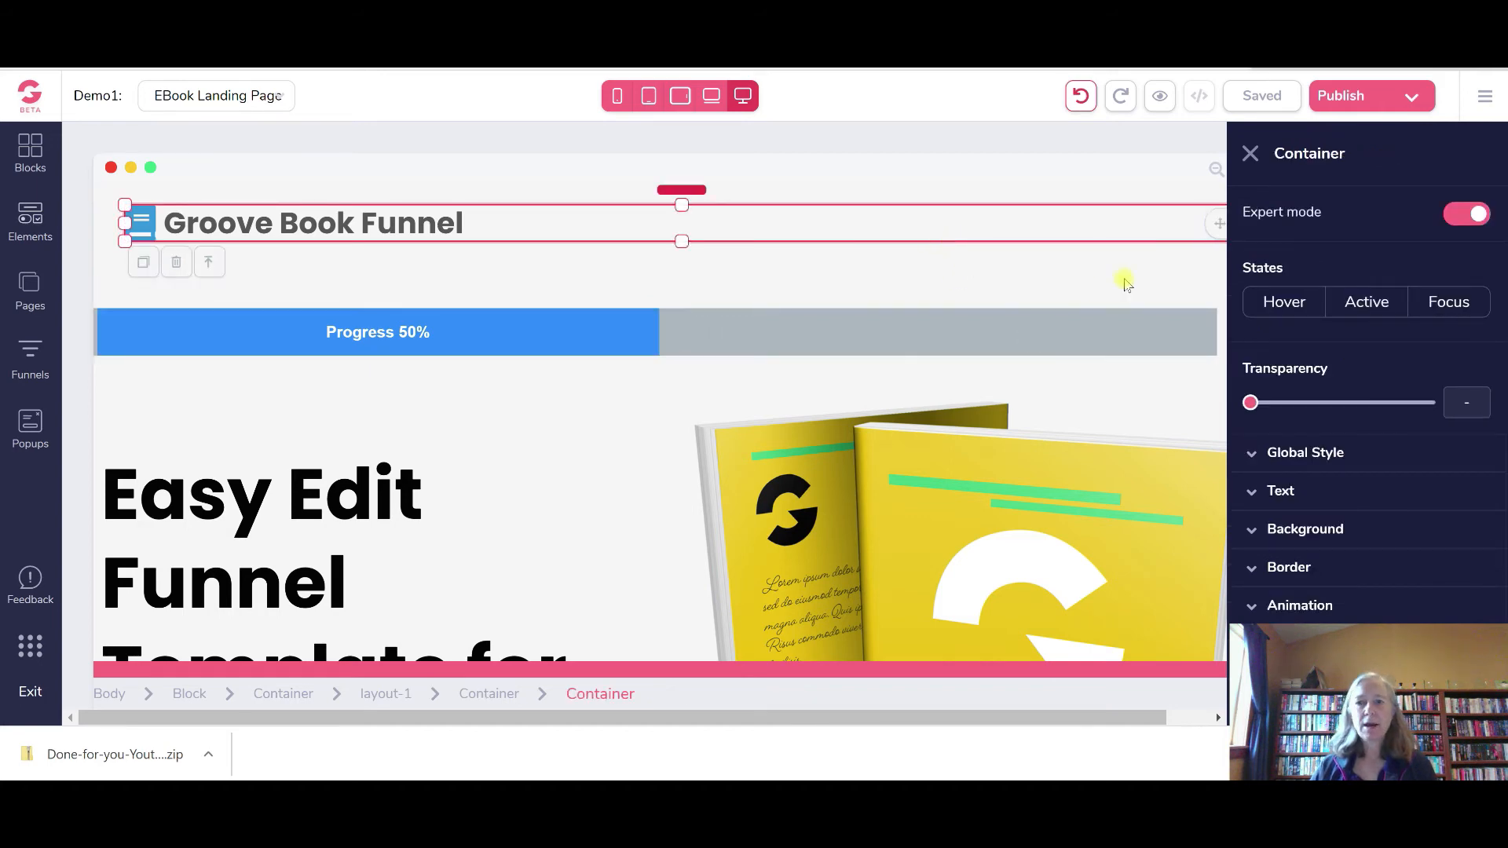
left_click(1250, 157)
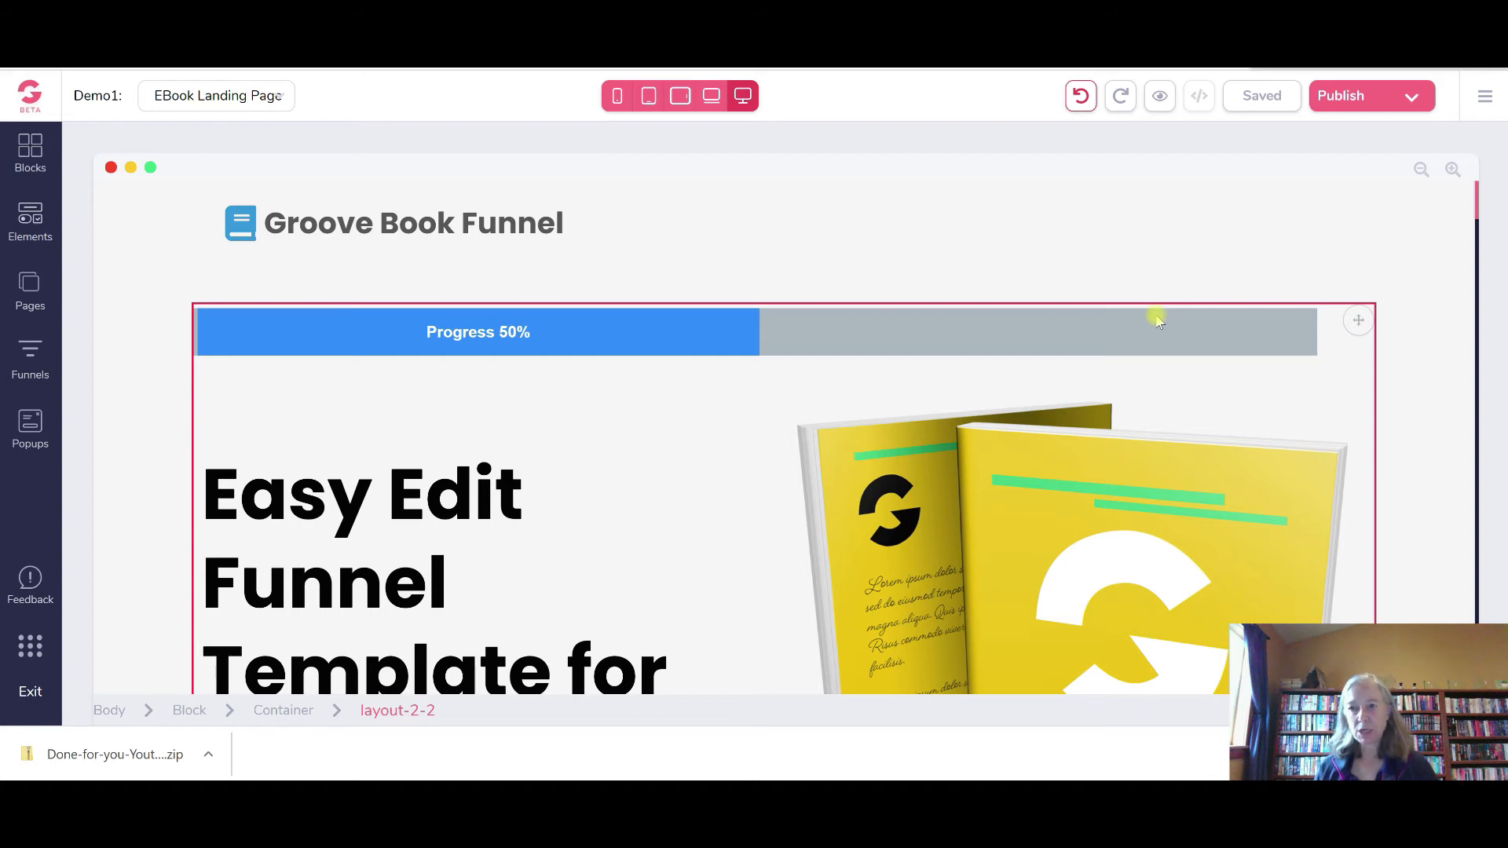
Add AWeber as a new integration without a description, and return to the page editor
left_click(1481, 97)
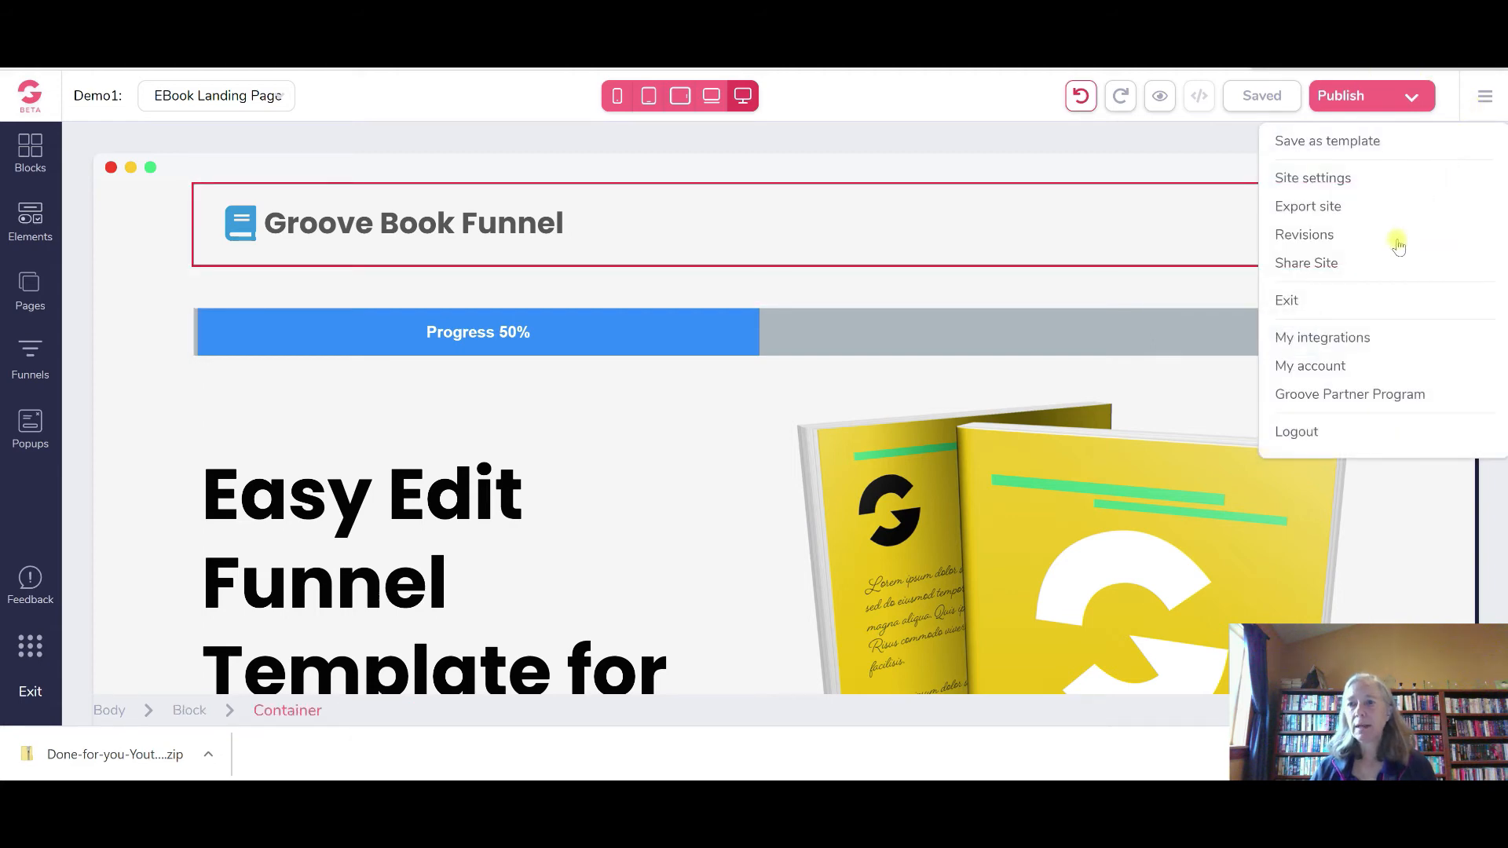
left_click(1348, 340)
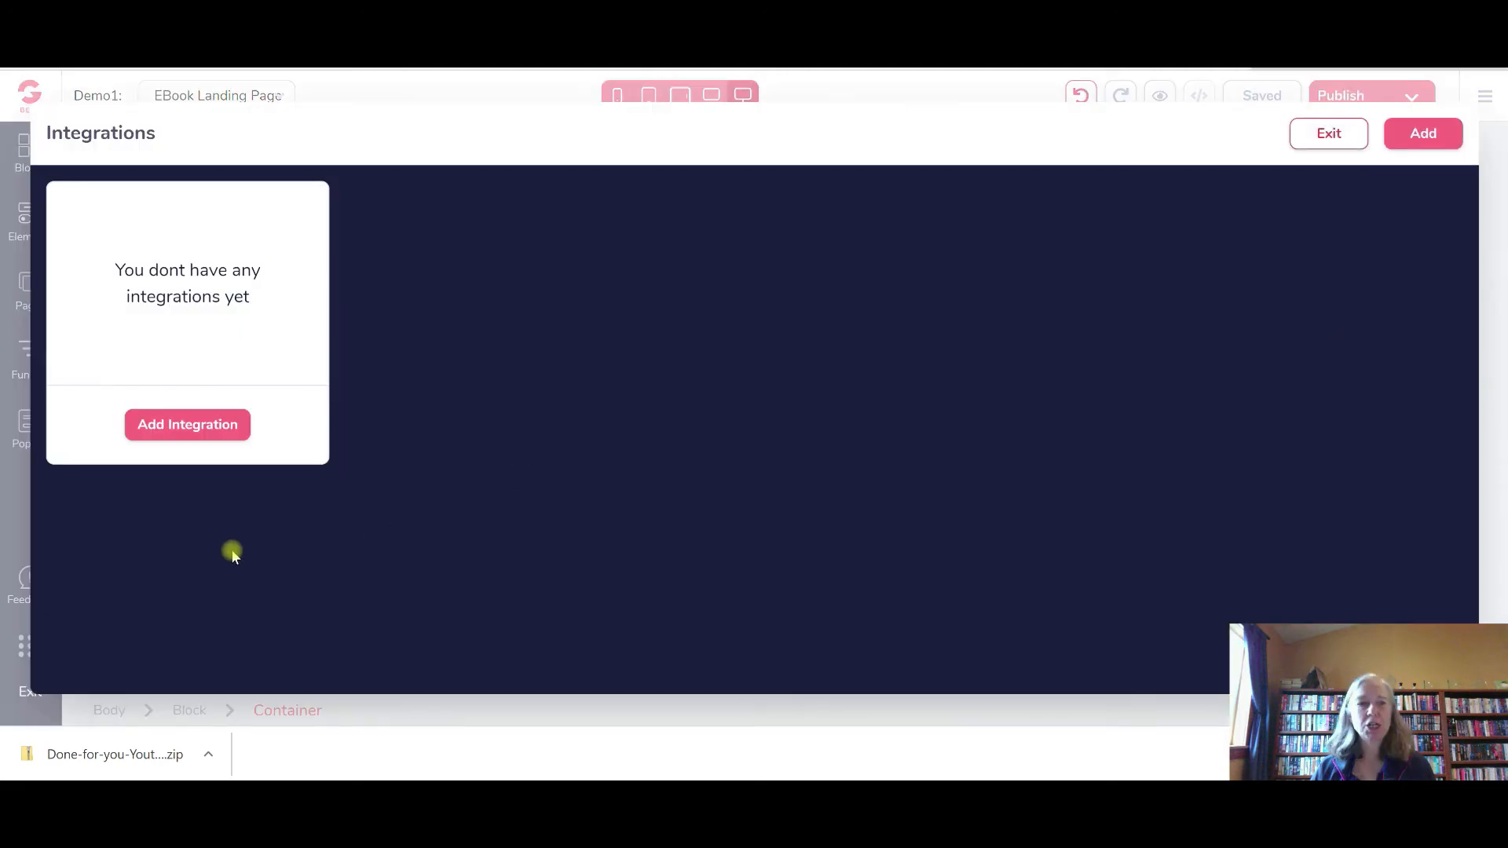
left_click(188, 432)
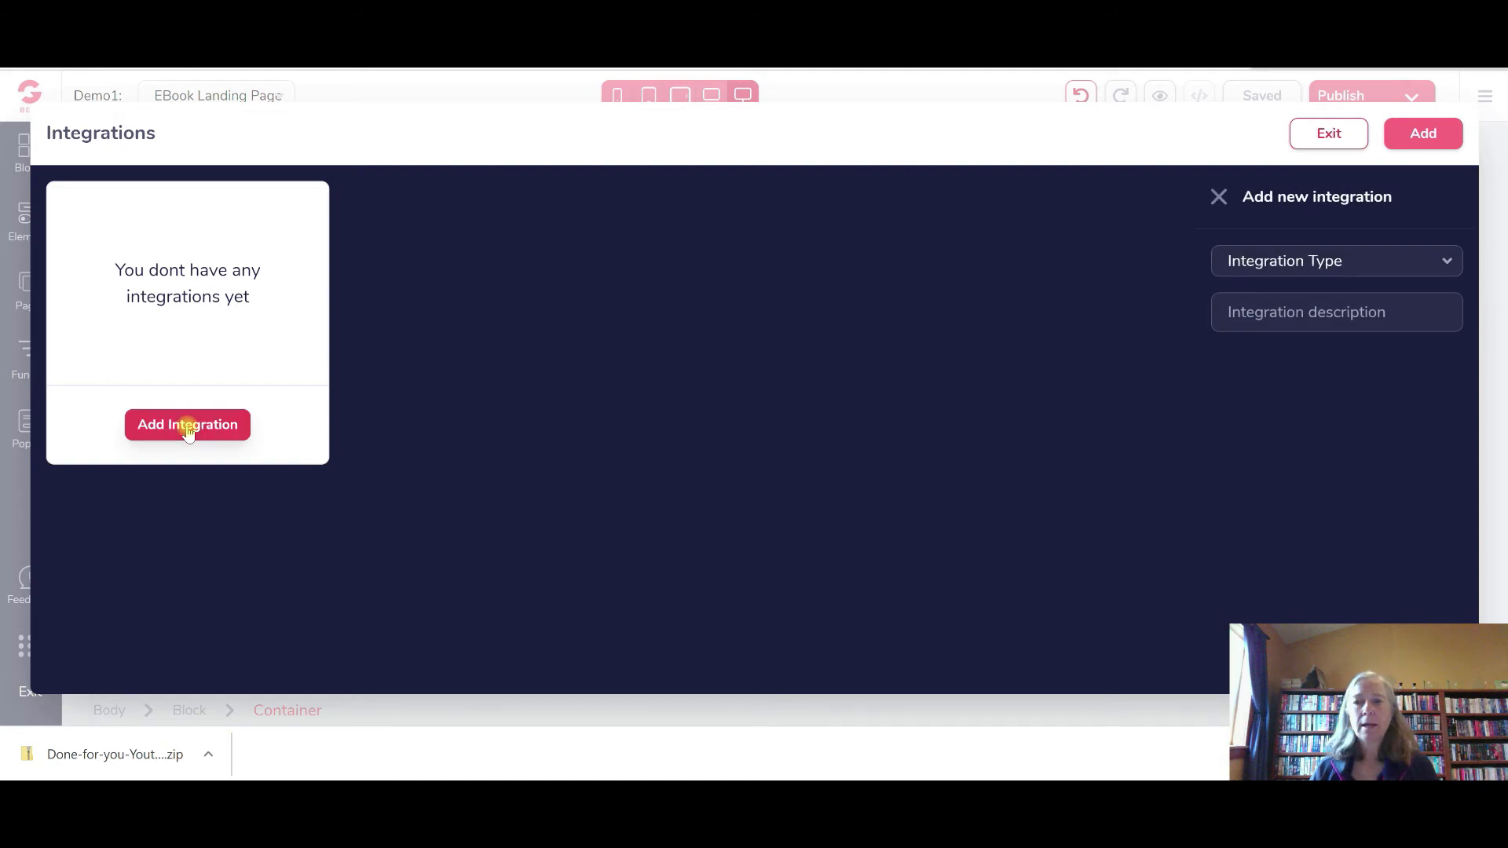
left_click(1448, 262)
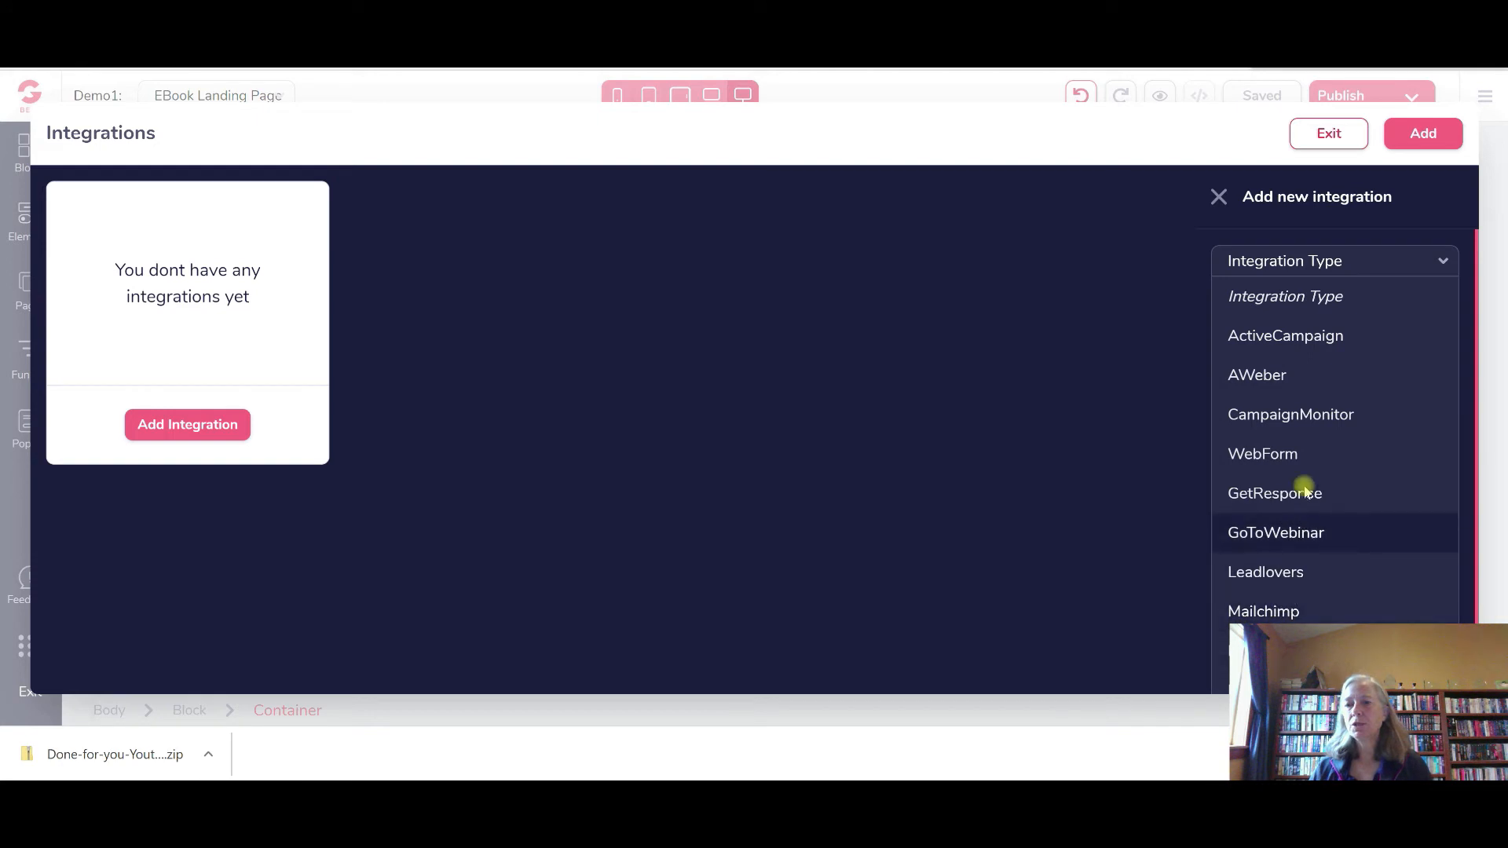
left_click(1281, 379)
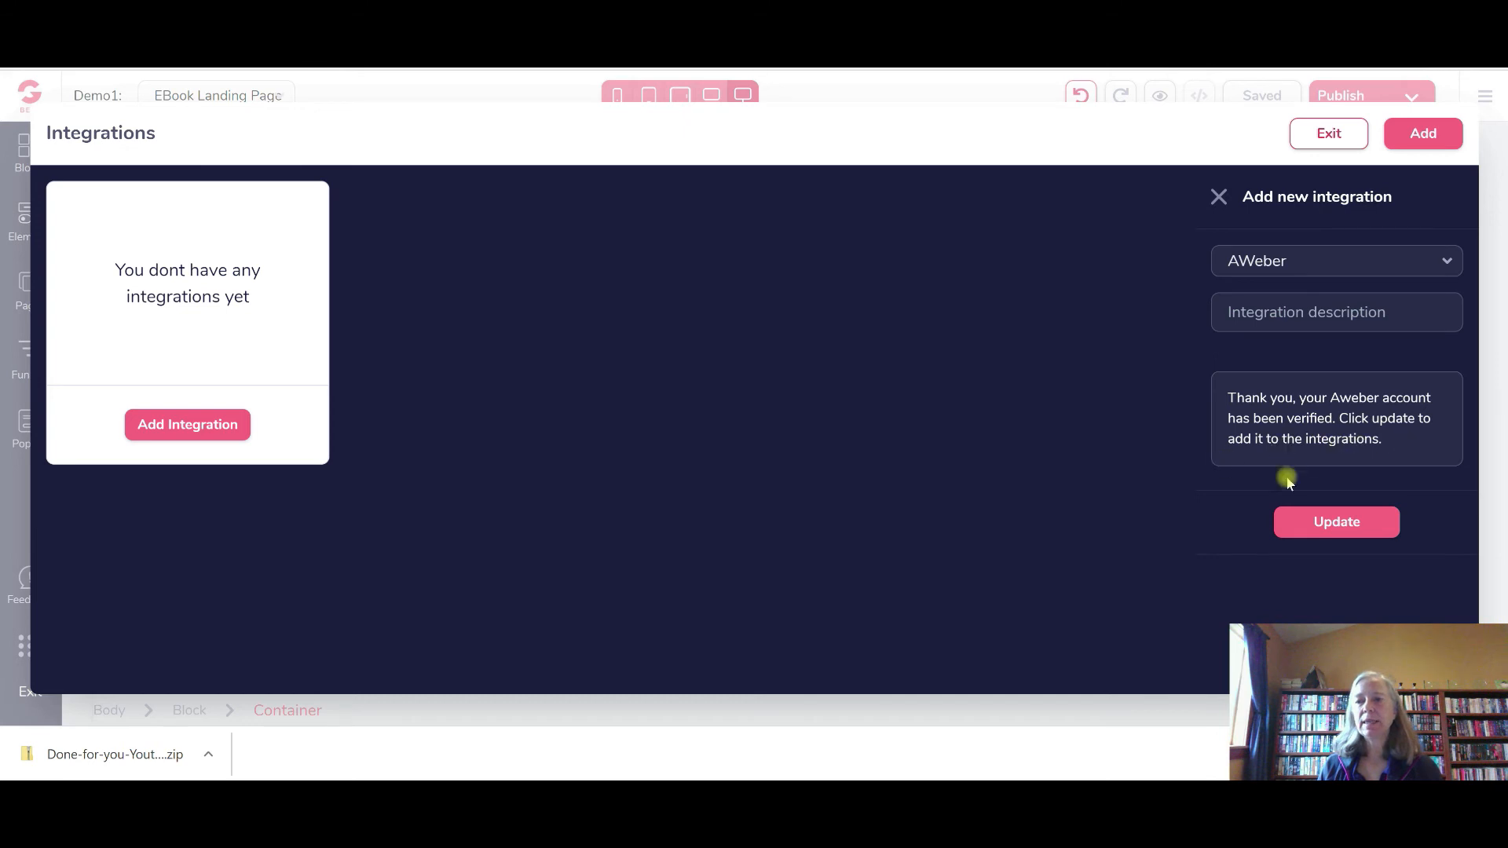
left_click(1311, 528)
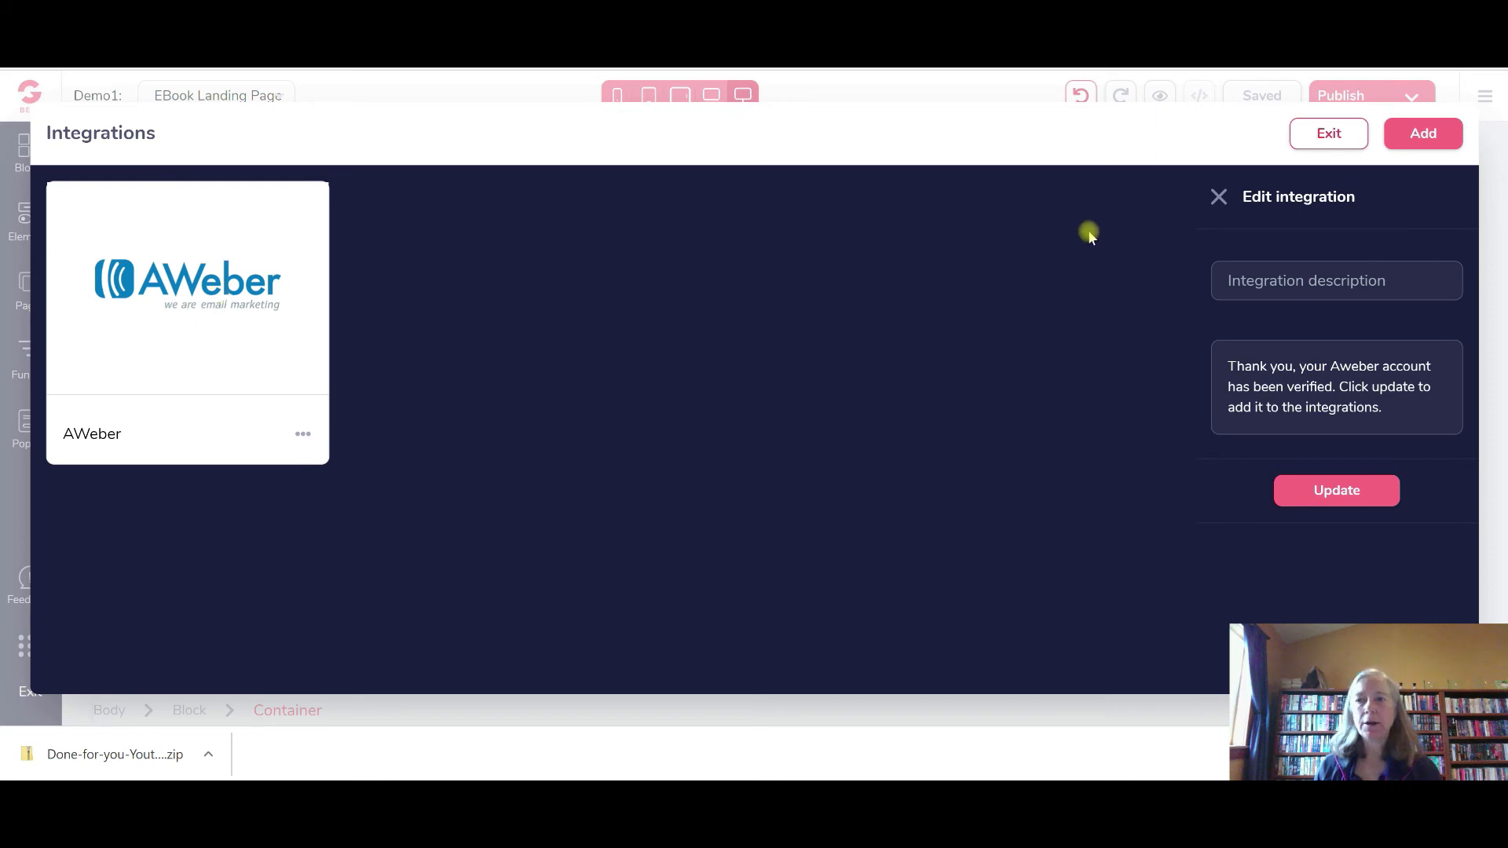
left_click(1308, 141)
Open Popup 1 of the EBook Landing Page for editing
left_click(393, 370)
scroll(405, 363, "down", 3)
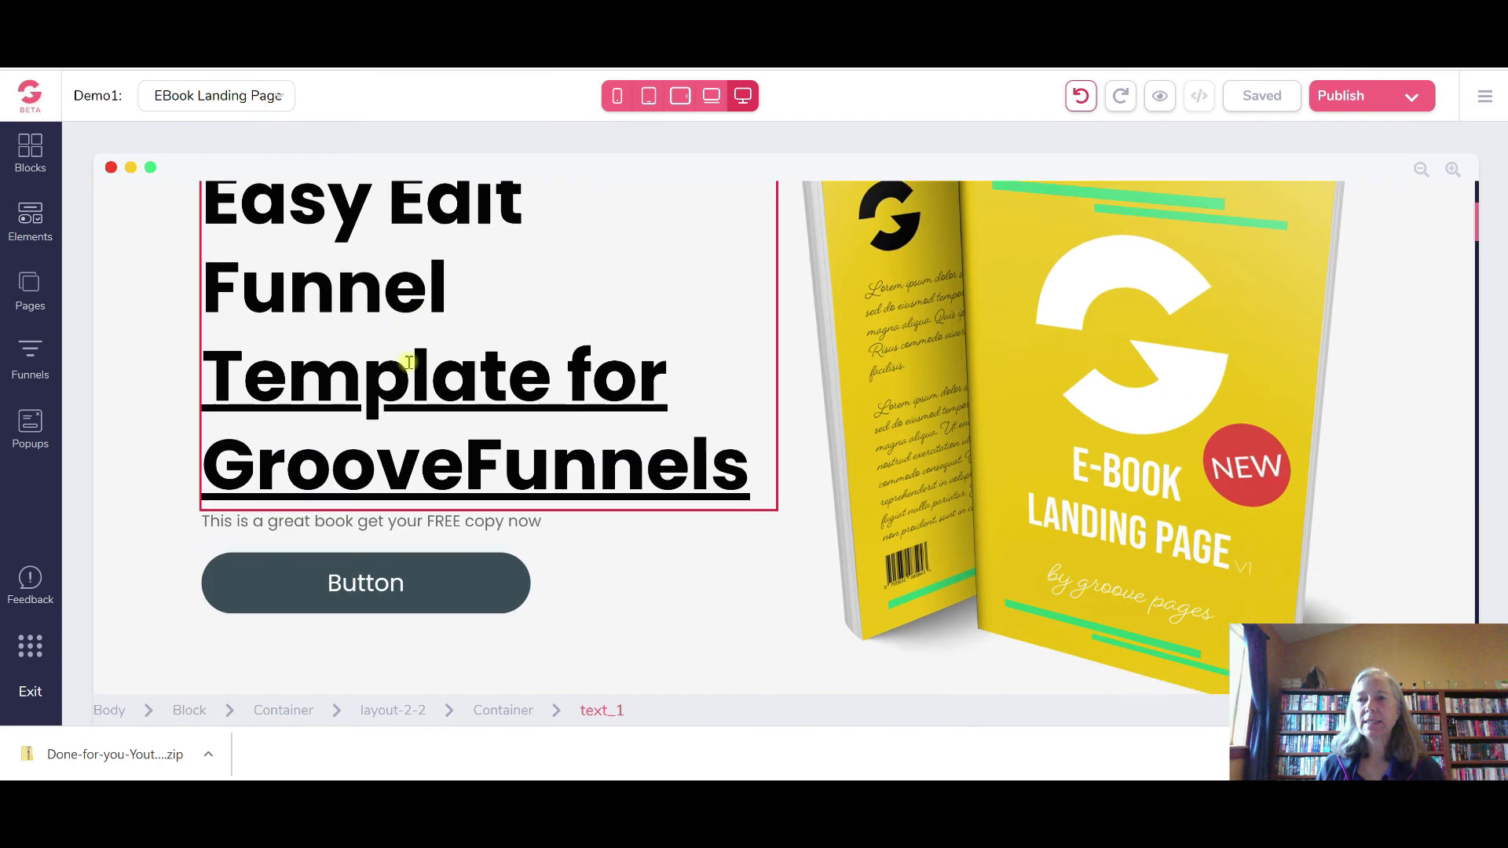
left_click(30, 428)
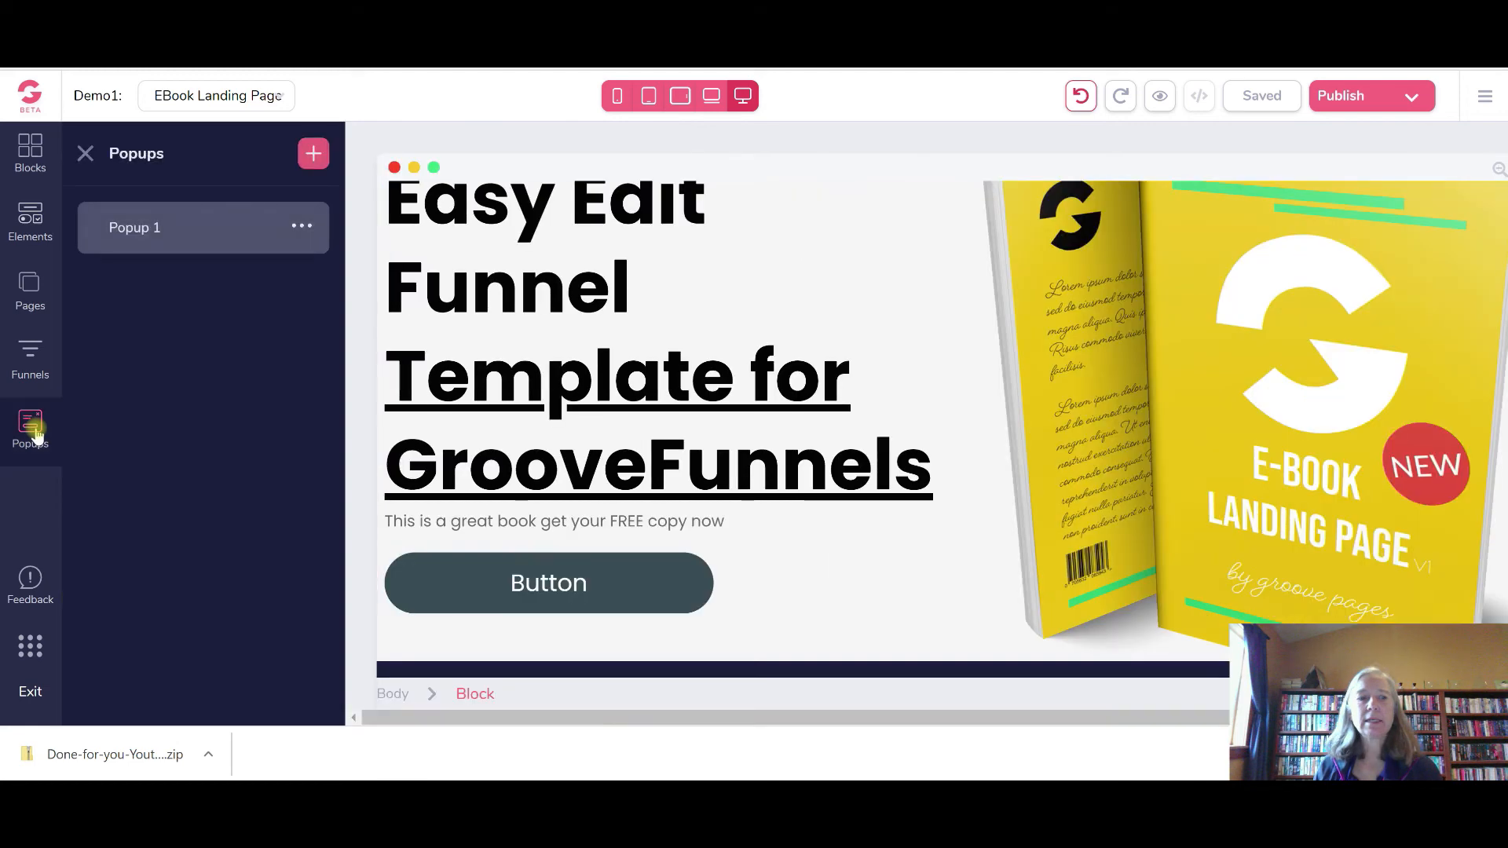
left_click(494, 613)
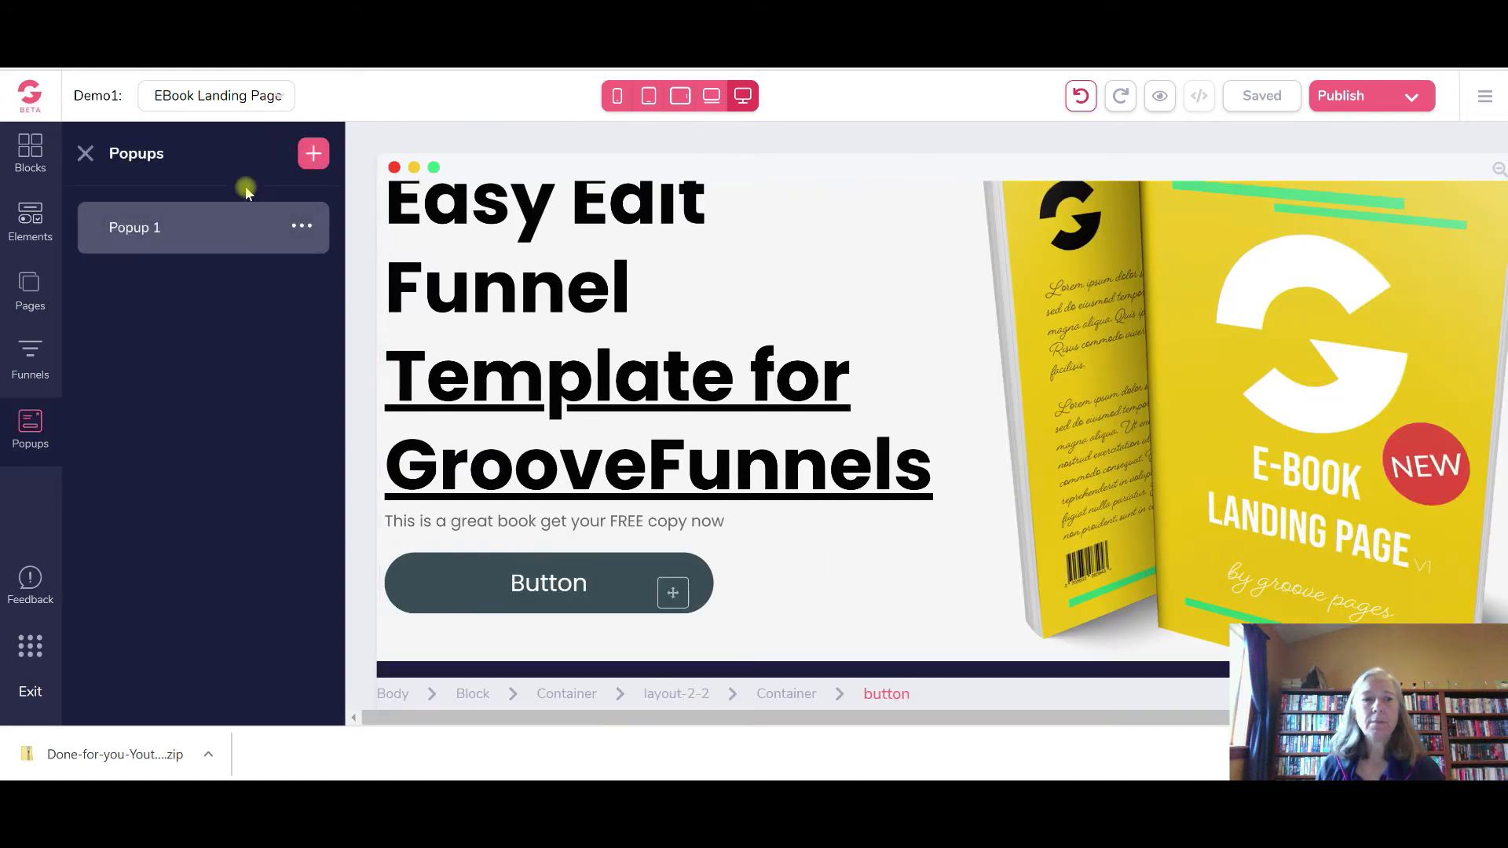
left_click(135, 230)
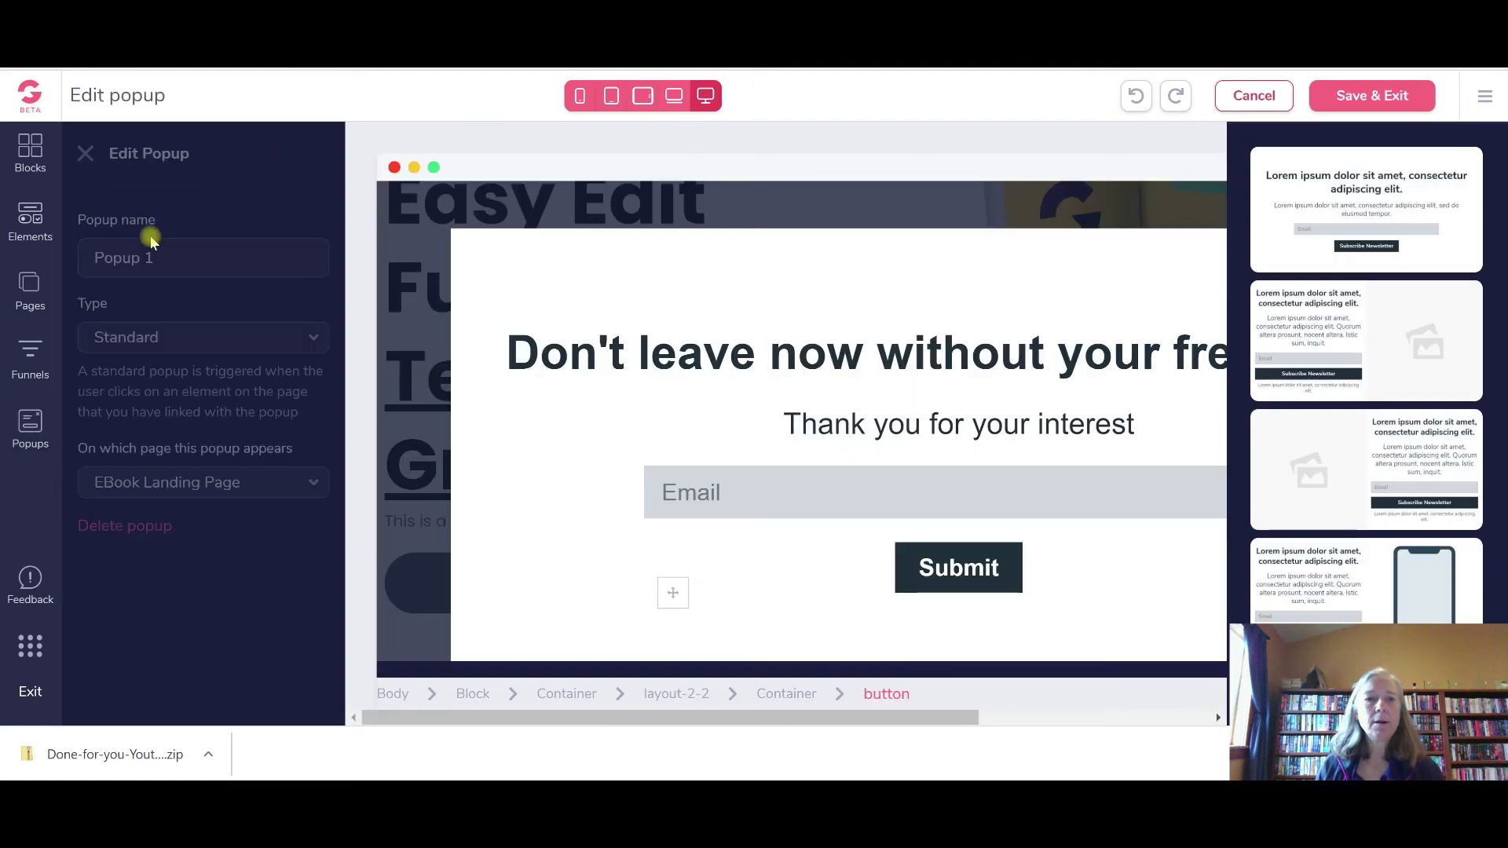
Configure the popup's Submit button with the Submit action and apply it
left_click(950, 577)
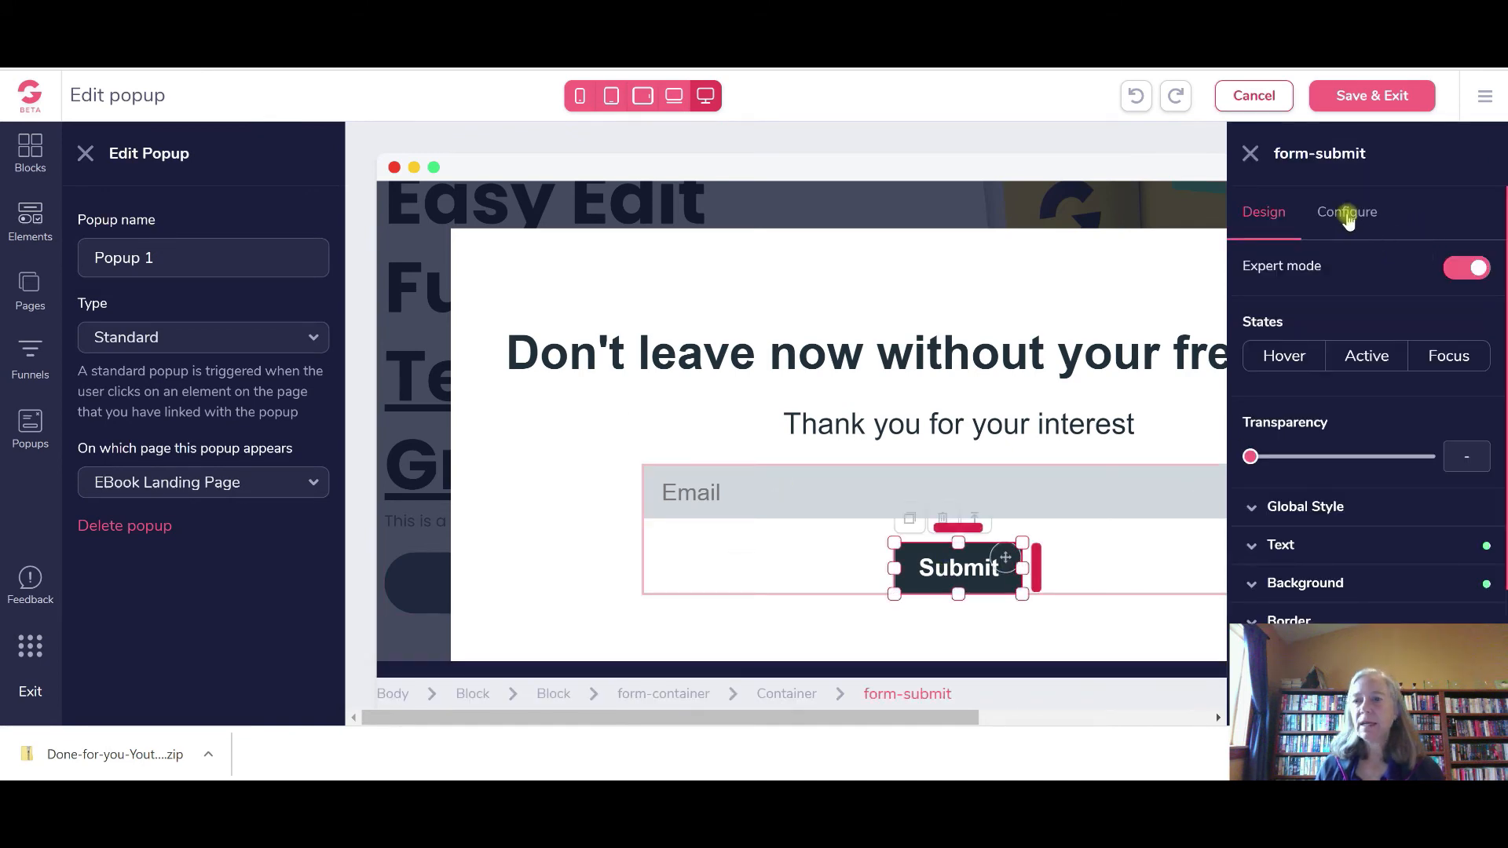
left_click(1347, 218)
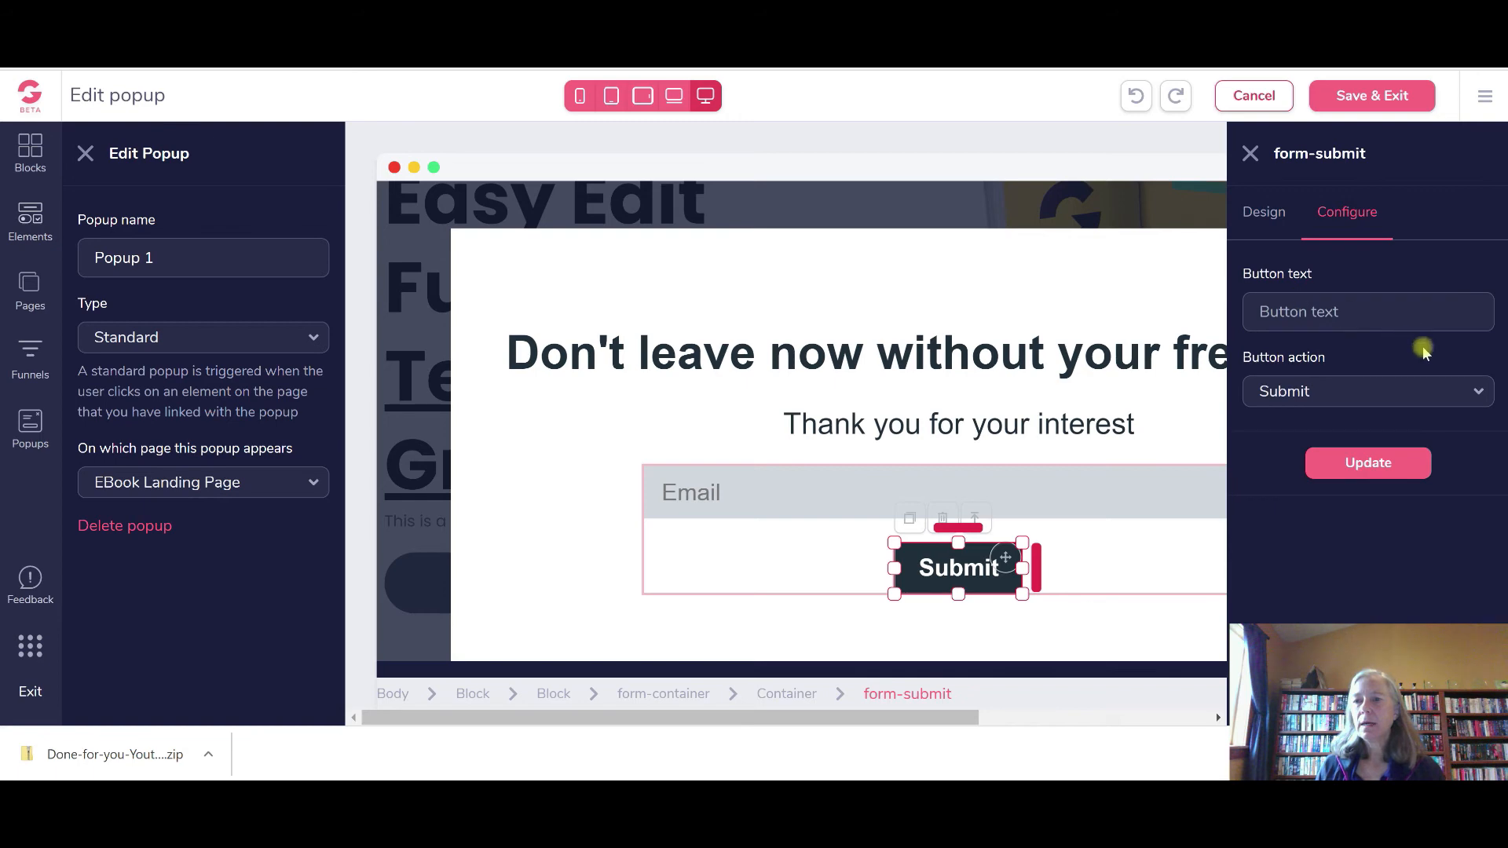
left_click(1477, 392)
left_click(1296, 428)
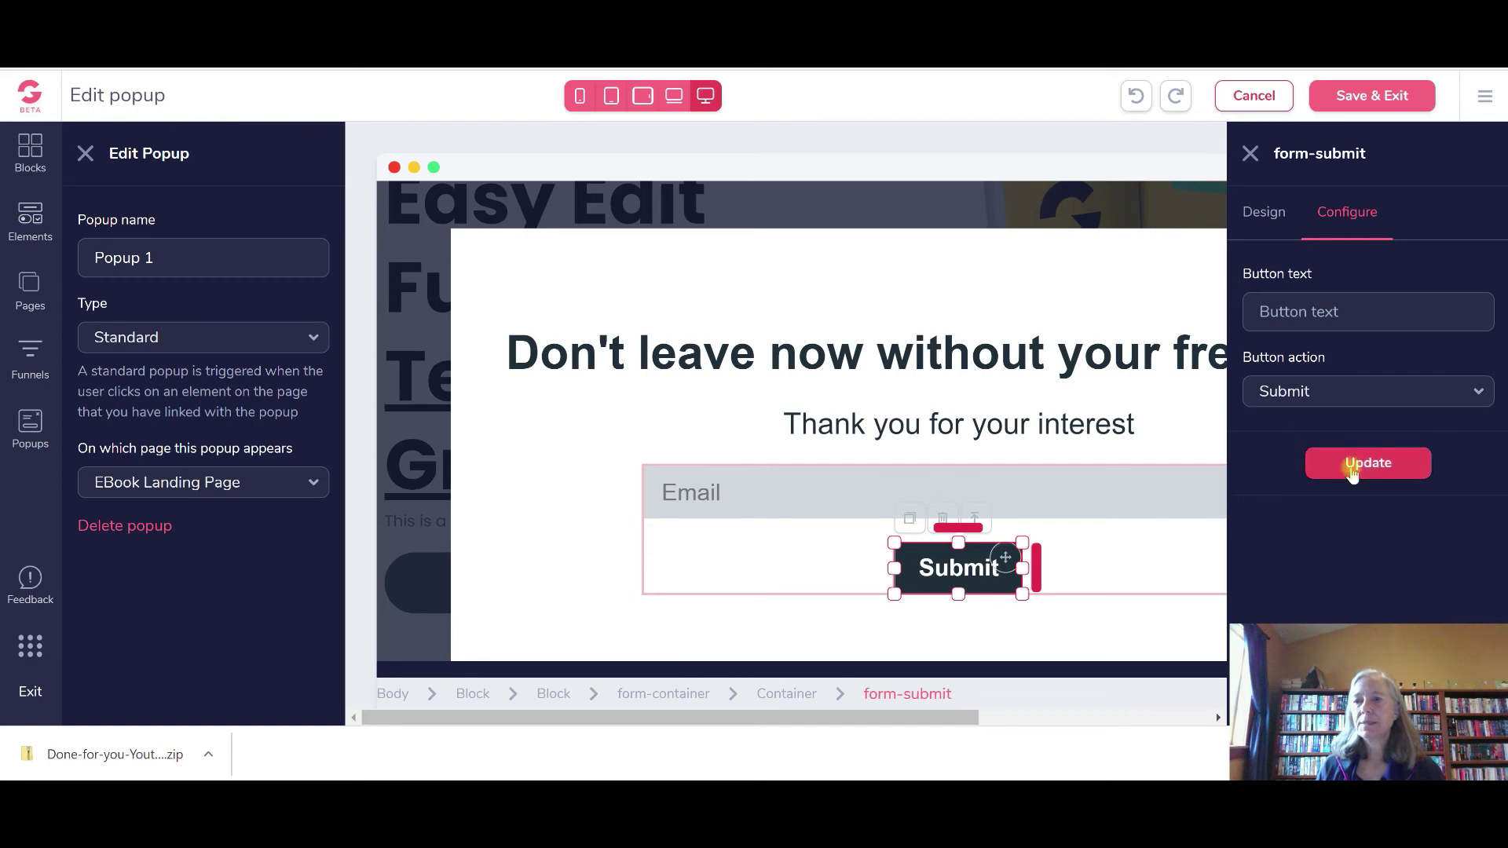
left_click(1355, 463)
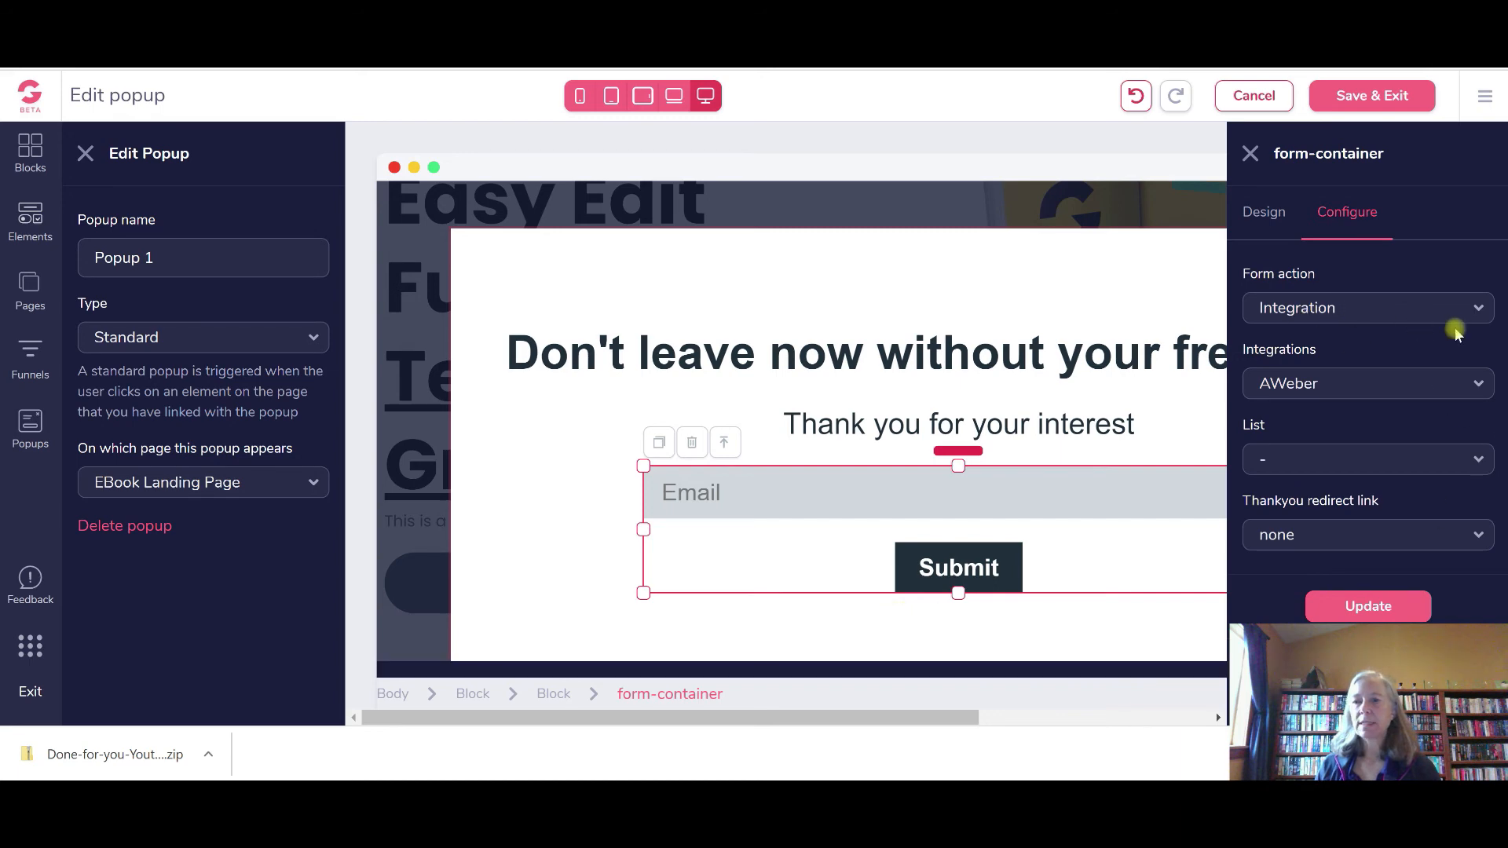
Keep the popup form's action on Integration with AWeber and choose the account owner's subscriber list
left_click(1475, 316)
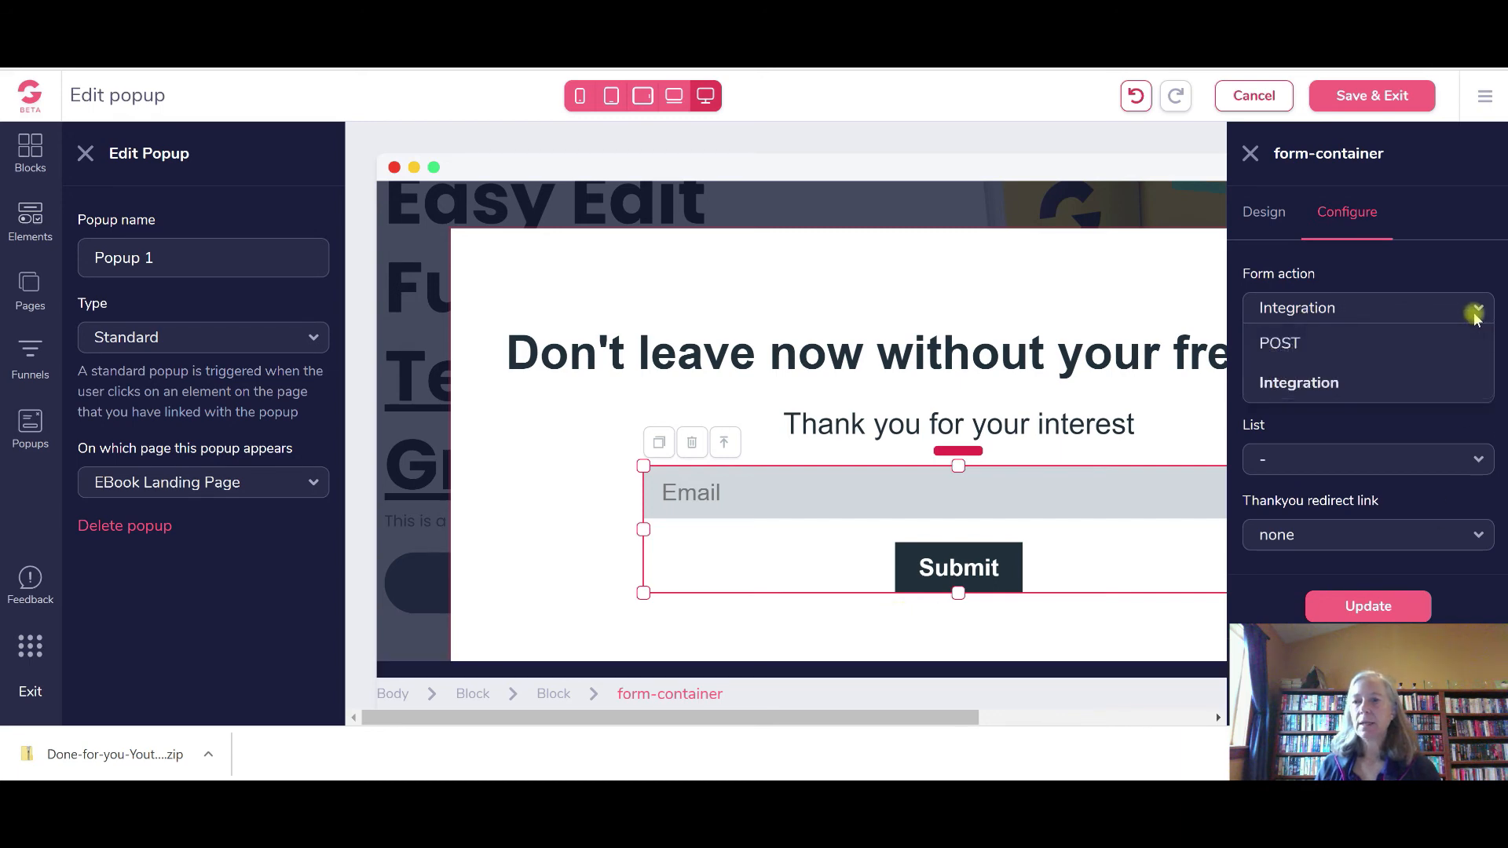
left_click(1475, 317)
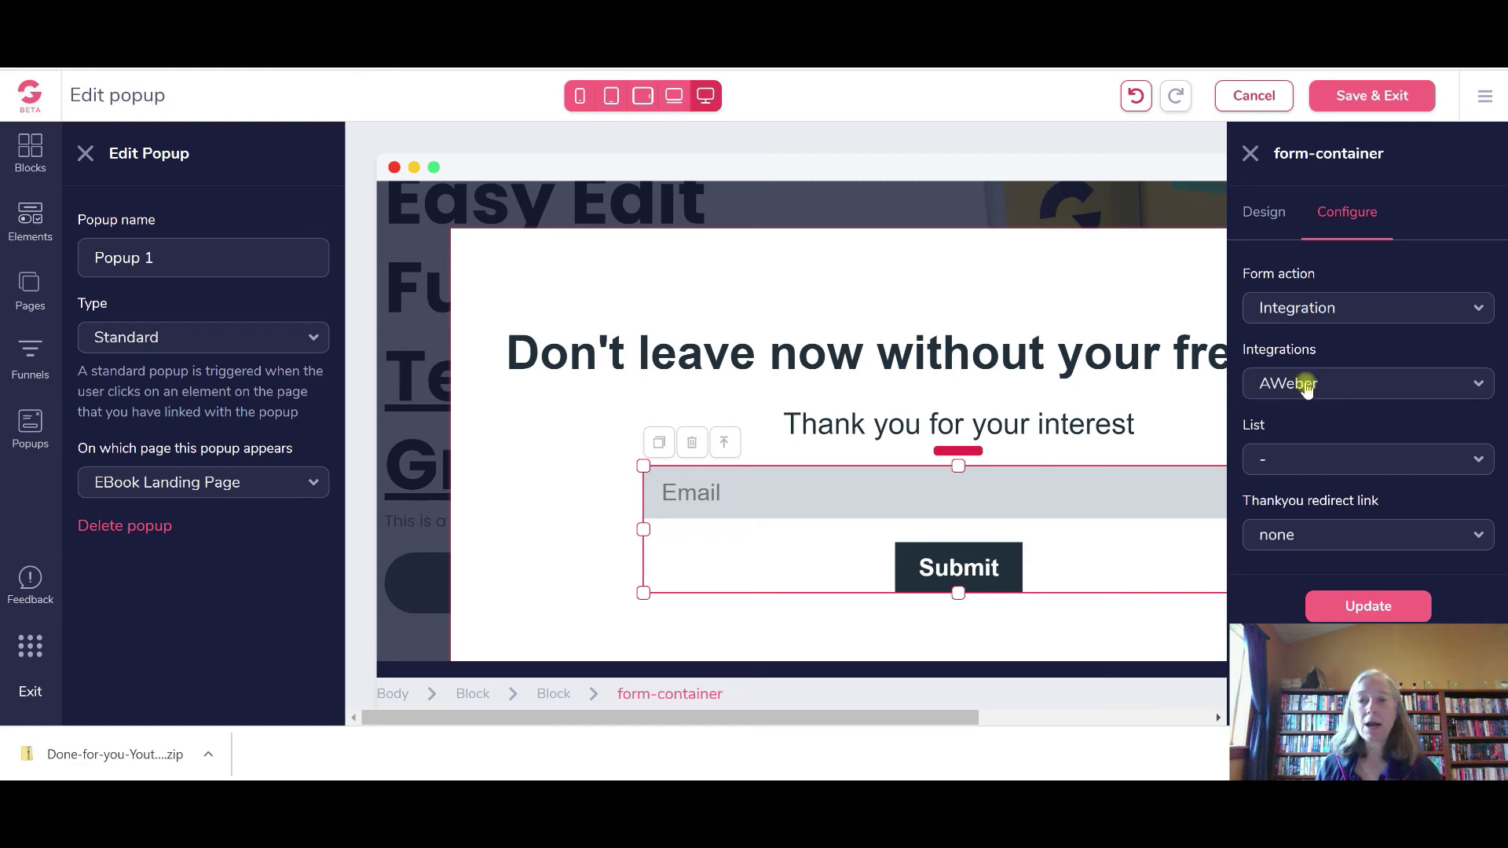
left_click(1478, 462)
left_click(1478, 462)
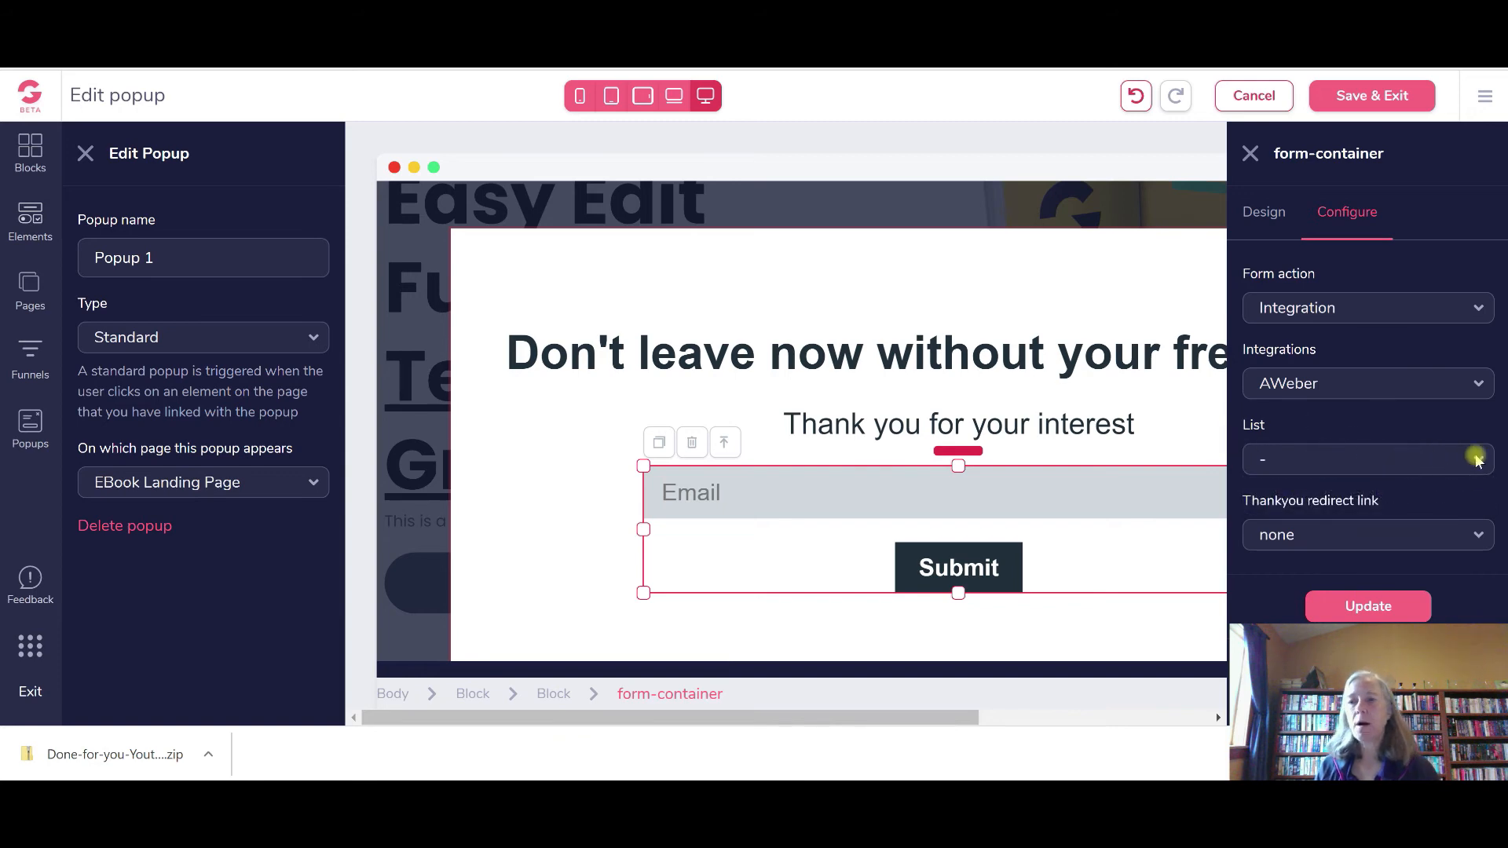
left_click(1474, 461)
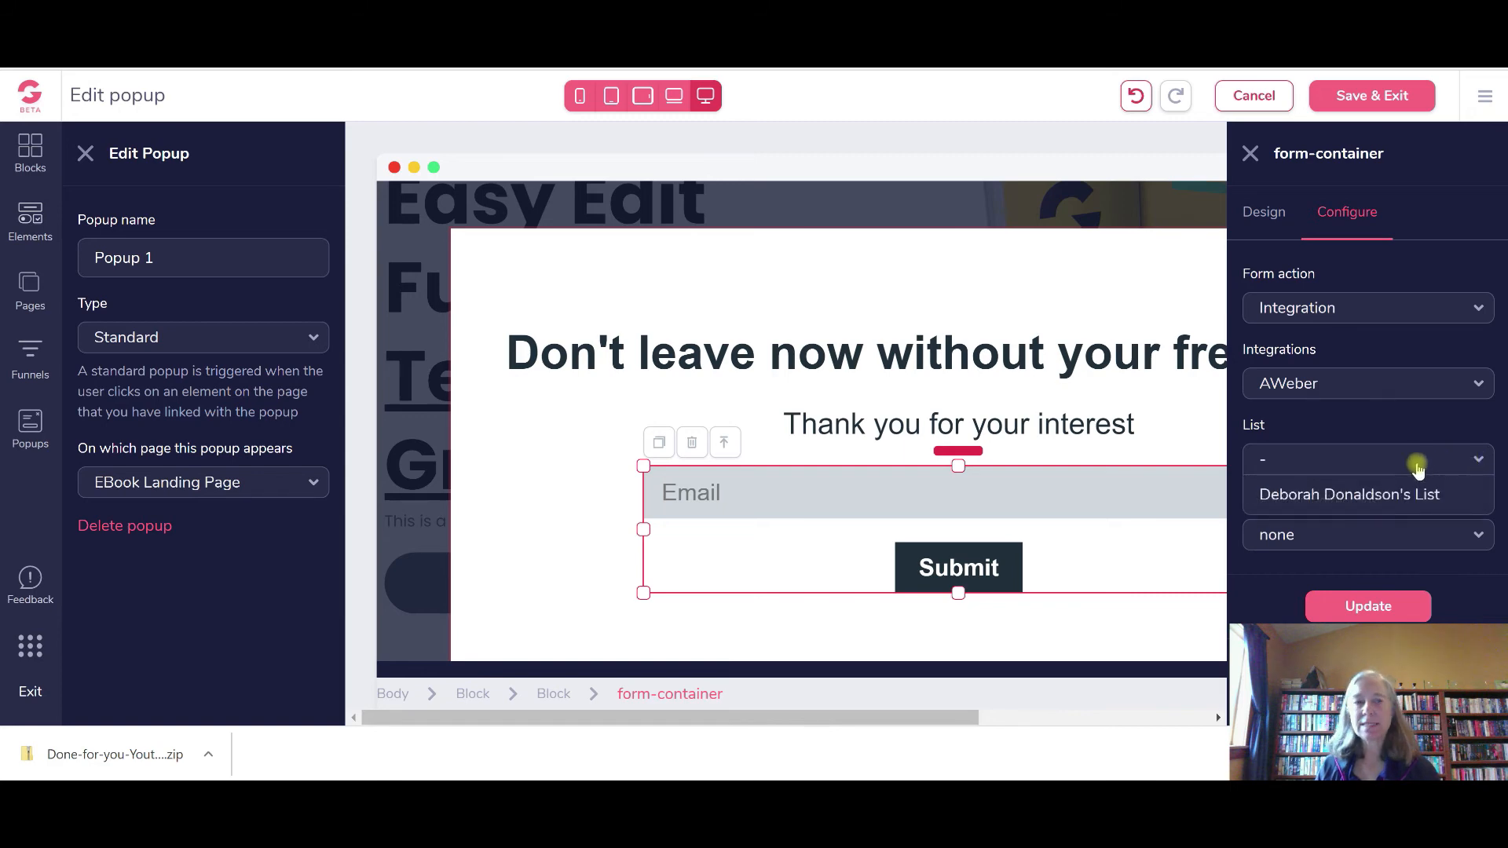
left_click(1307, 496)
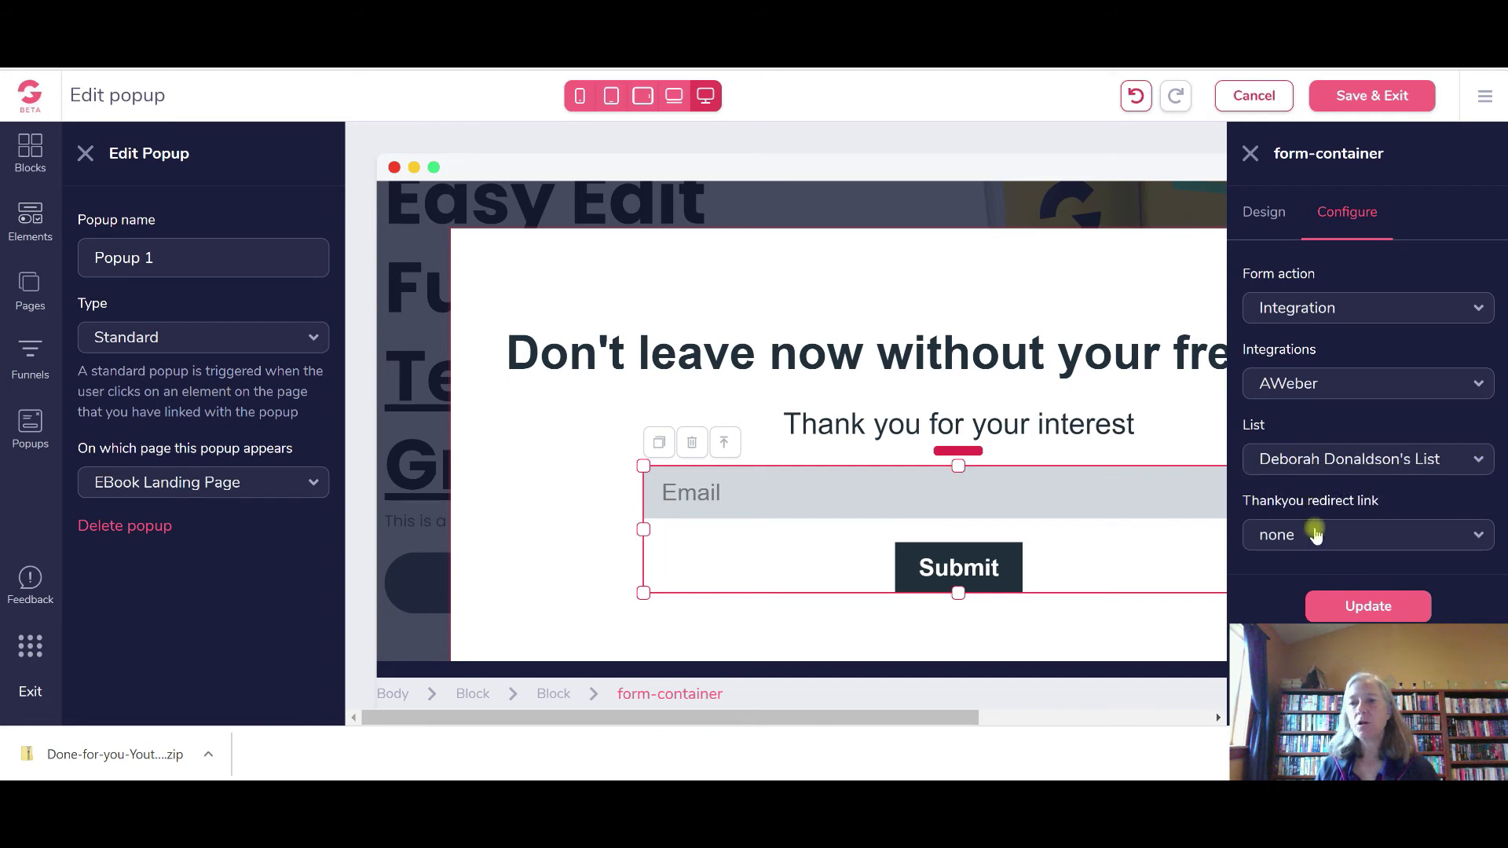
Set the popup form's thank-you redirect link to URL, and discard the popup edits
left_click(1475, 538)
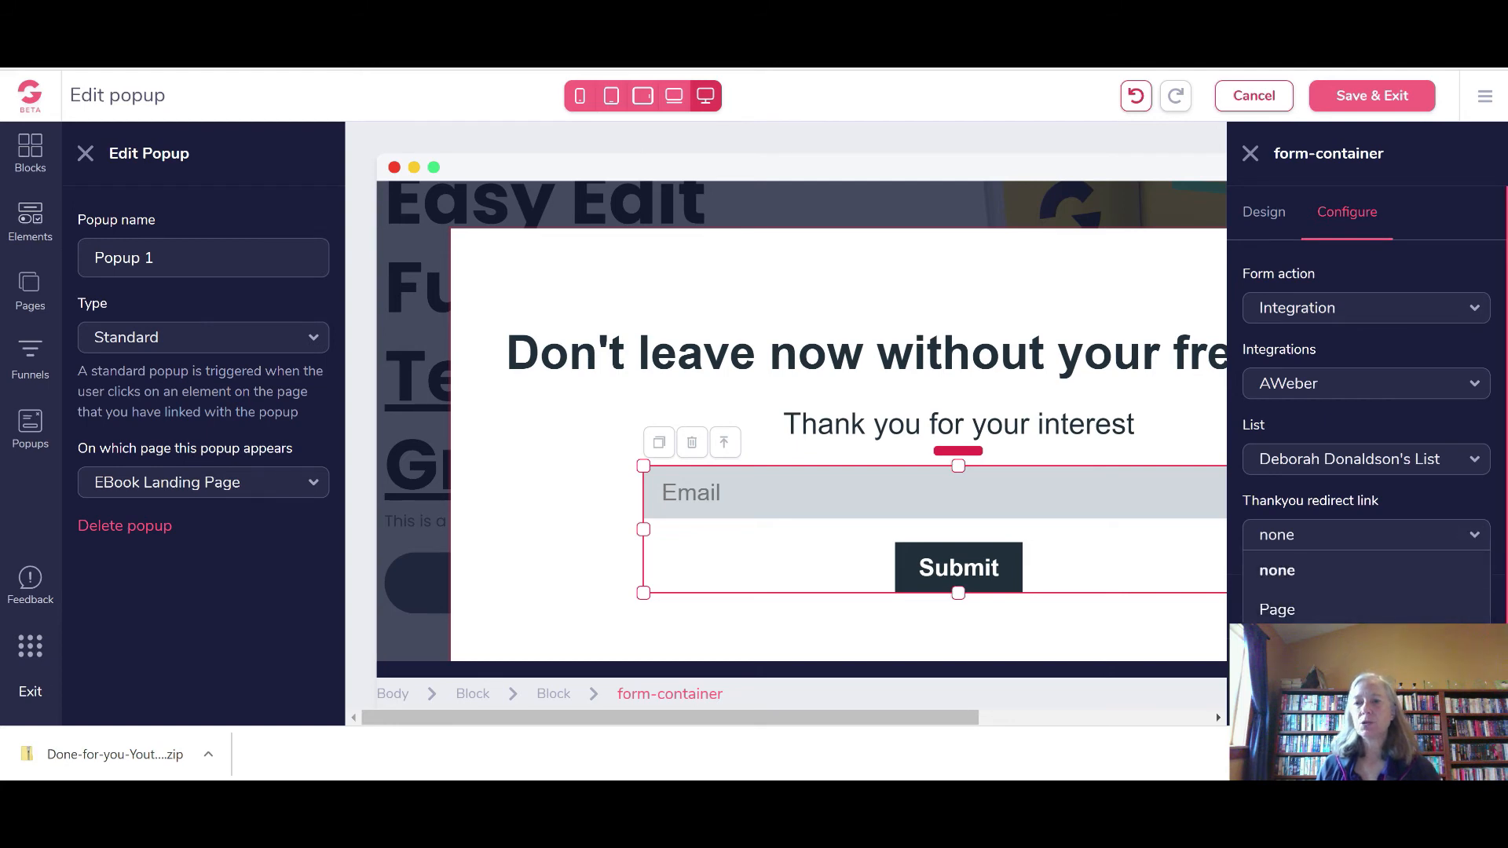
left_click(1374, 648)
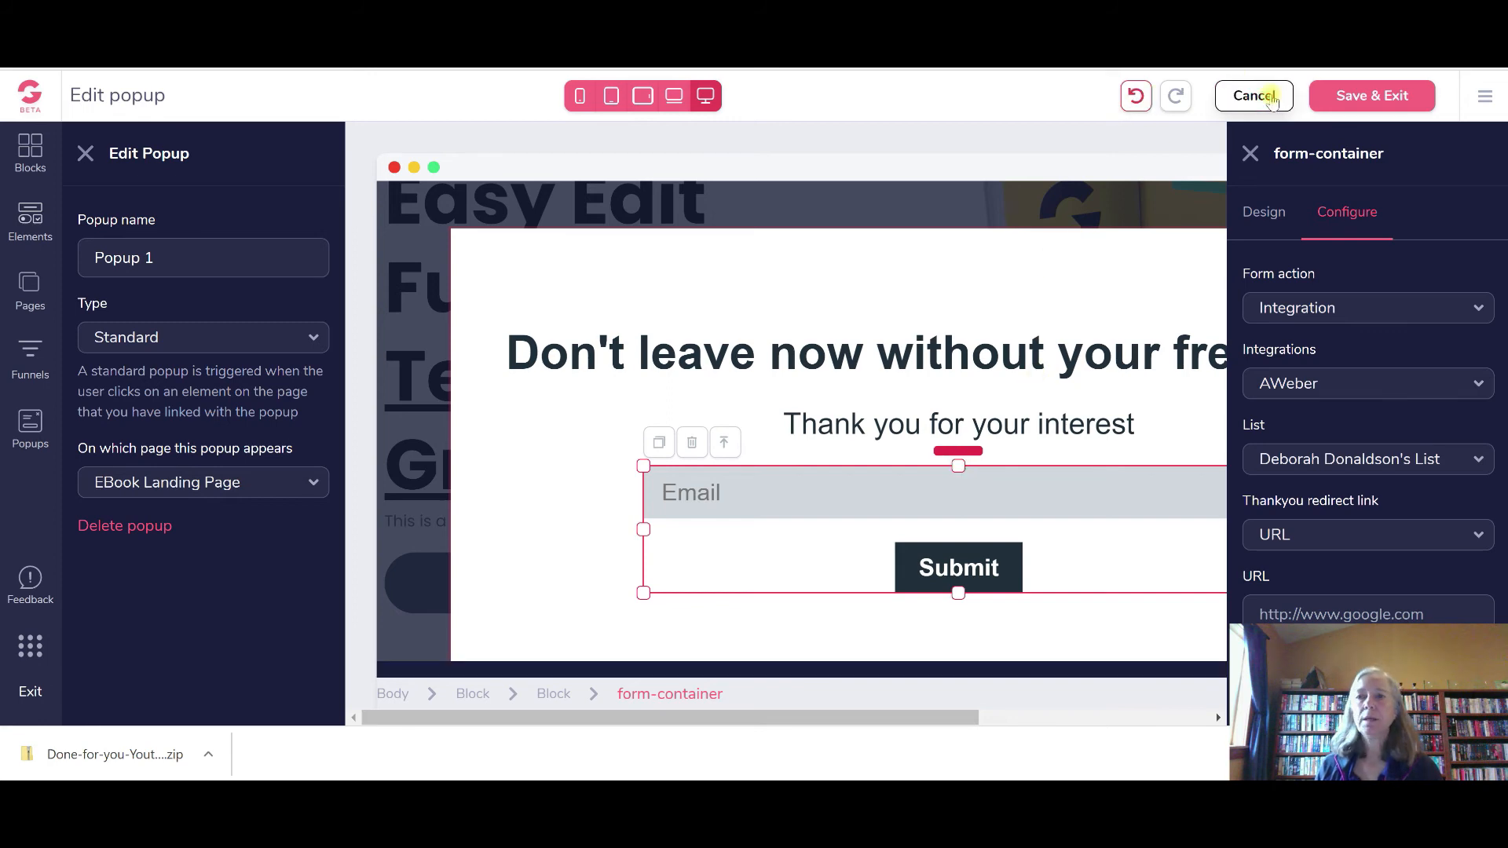
left_click(1241, 96)
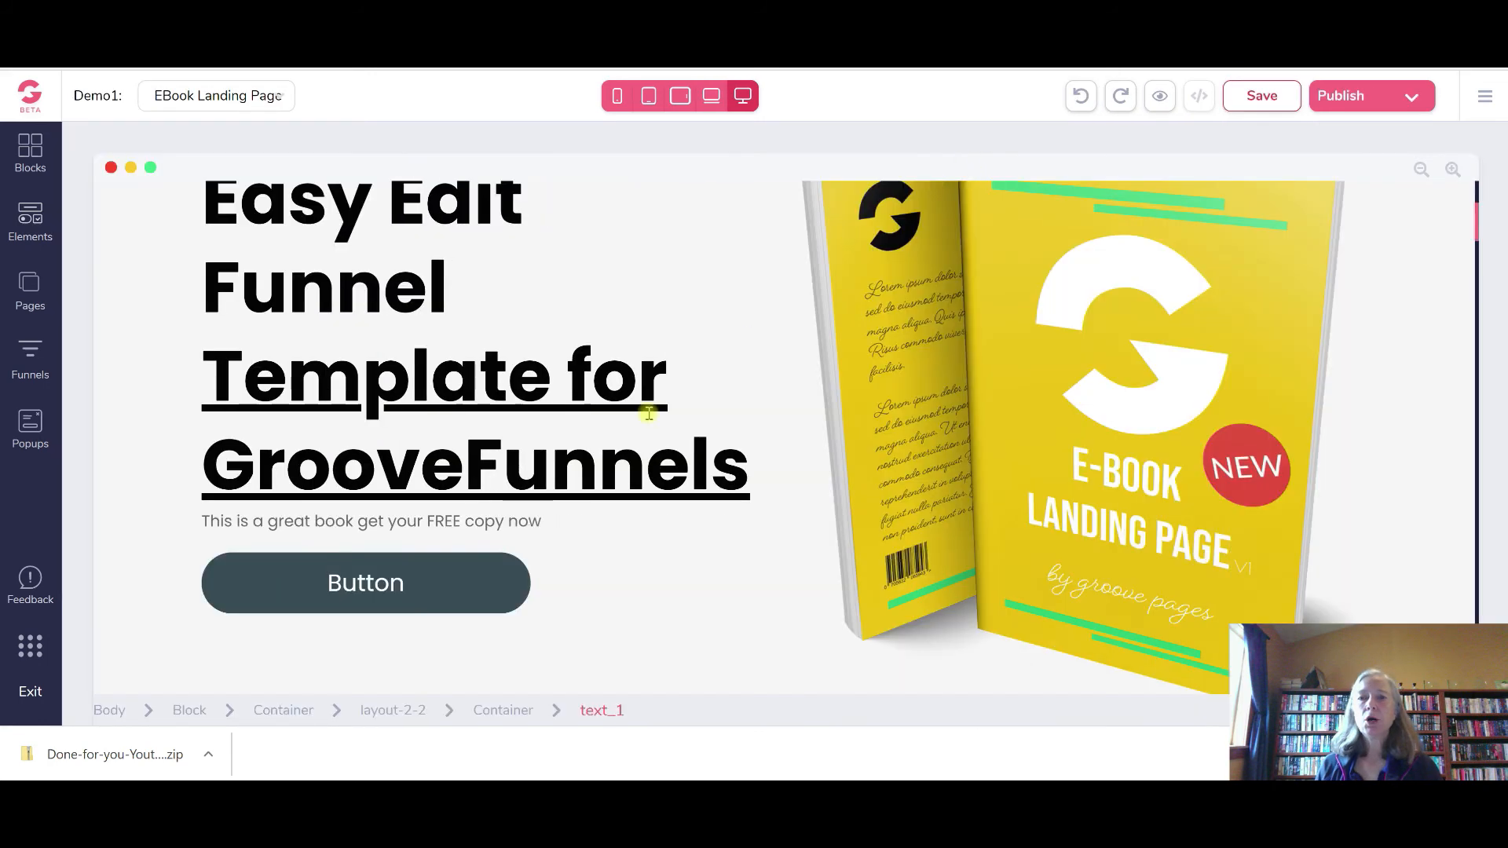
Leave the page editor for the site overview and delete the Demo1 site
scroll(654, 406, "up", 4)
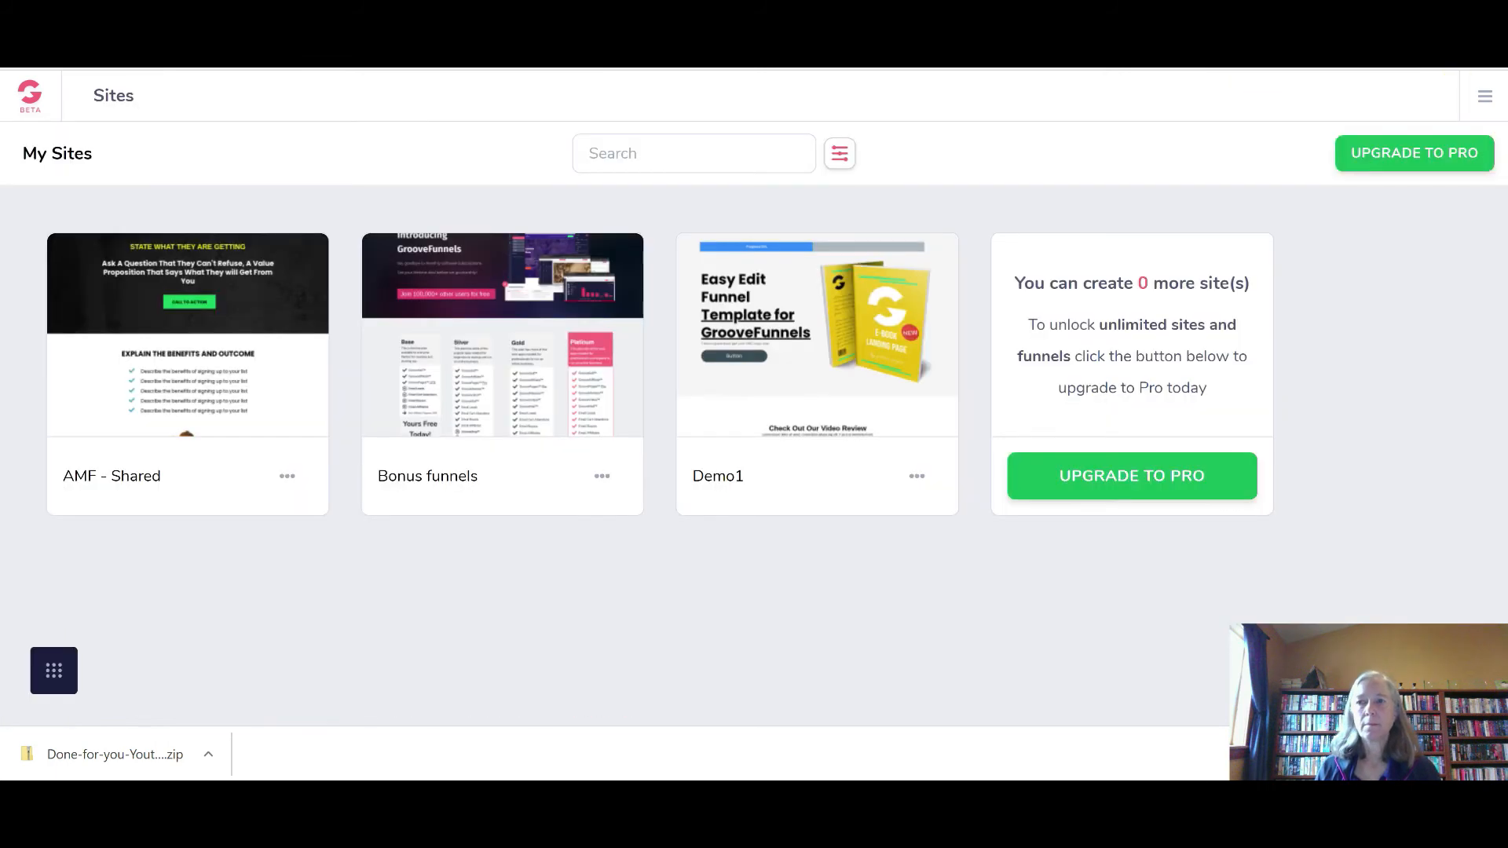
mouse_move(787, 397)
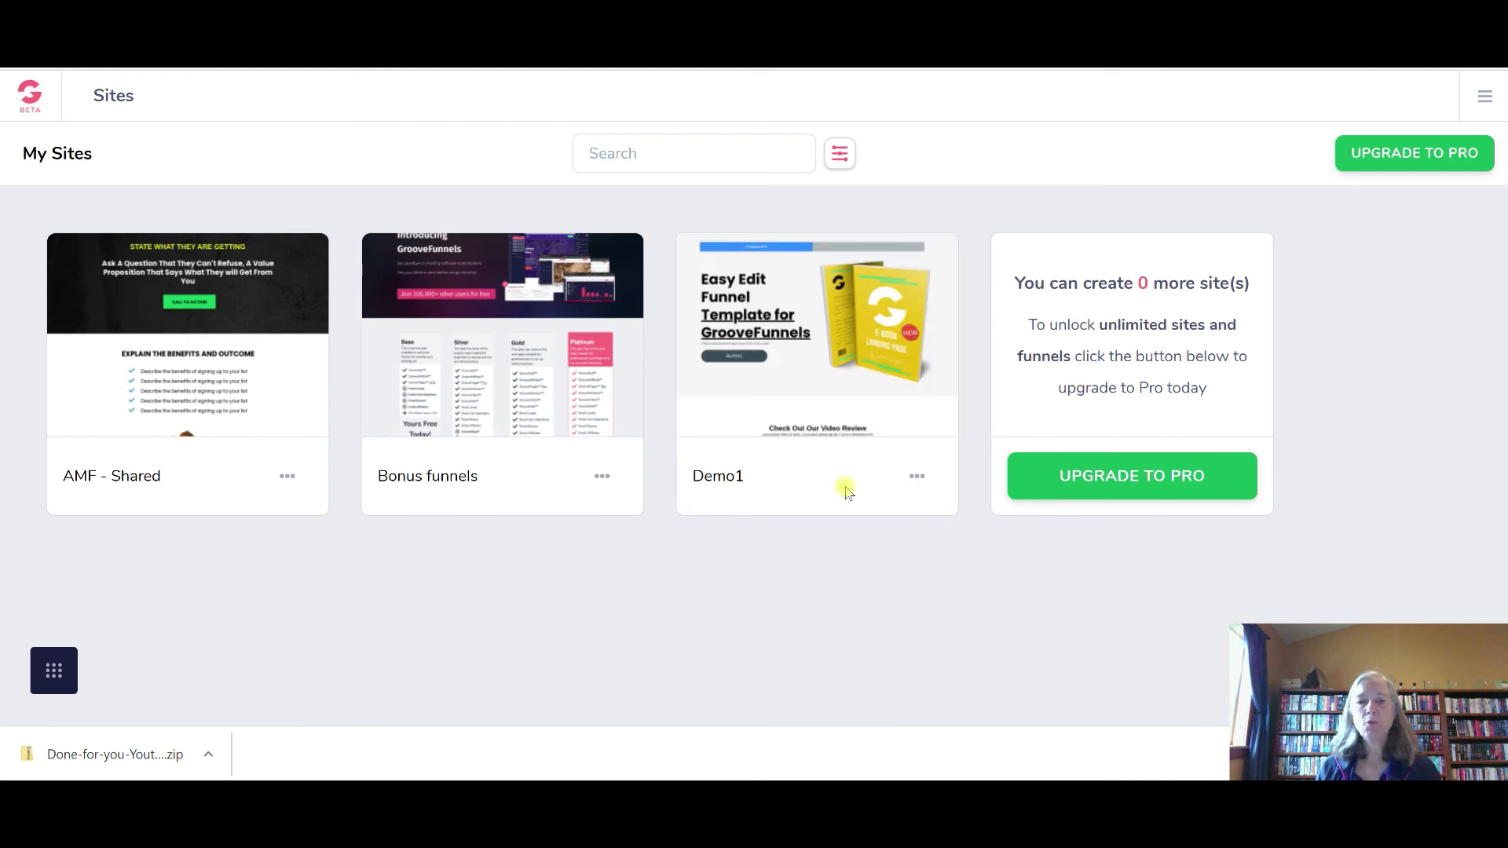
left_click(918, 478)
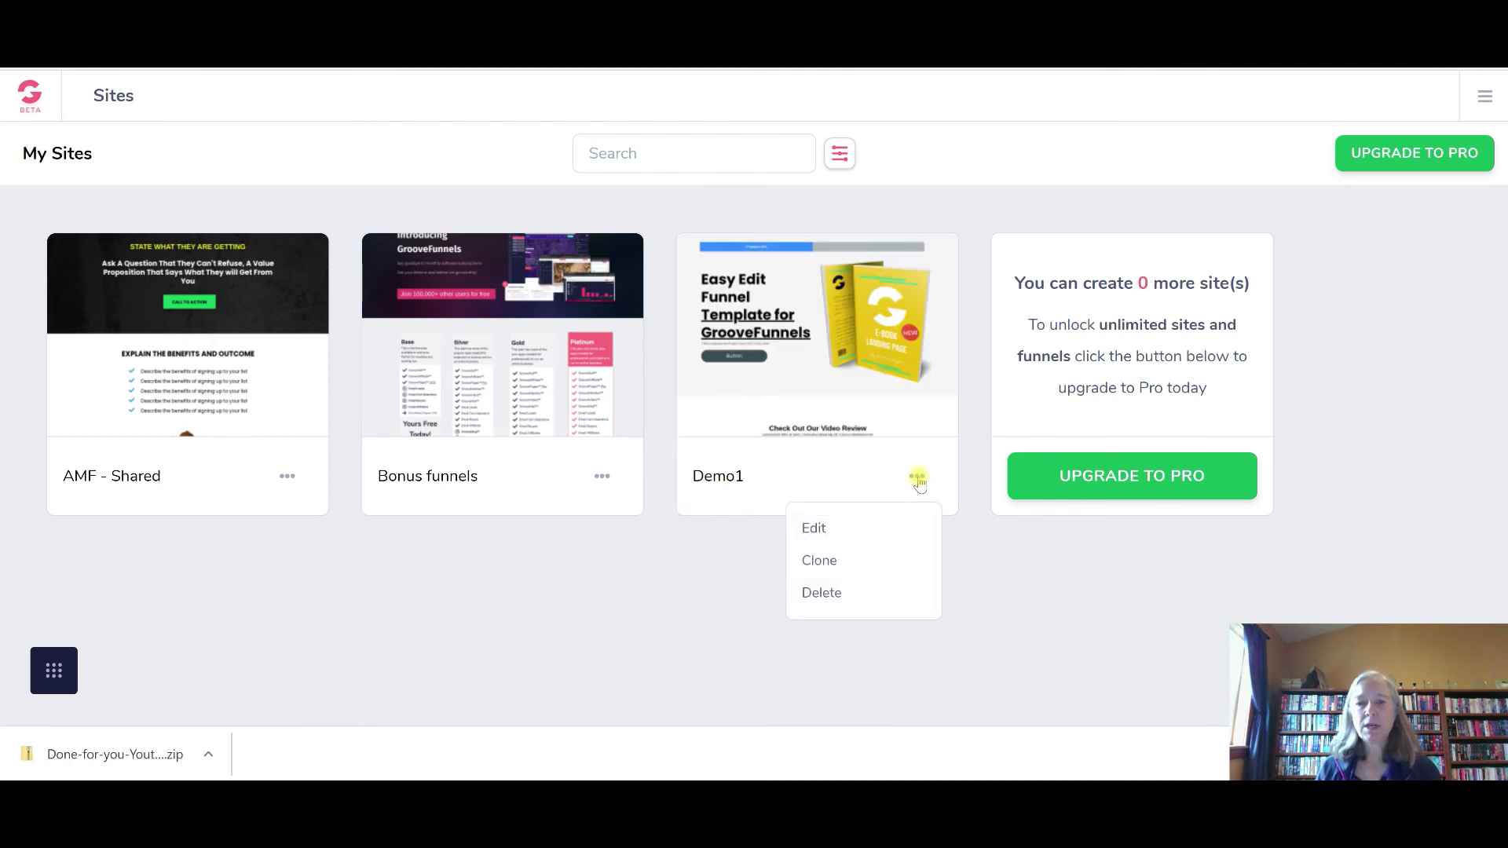
left_click(823, 593)
left_click(798, 434)
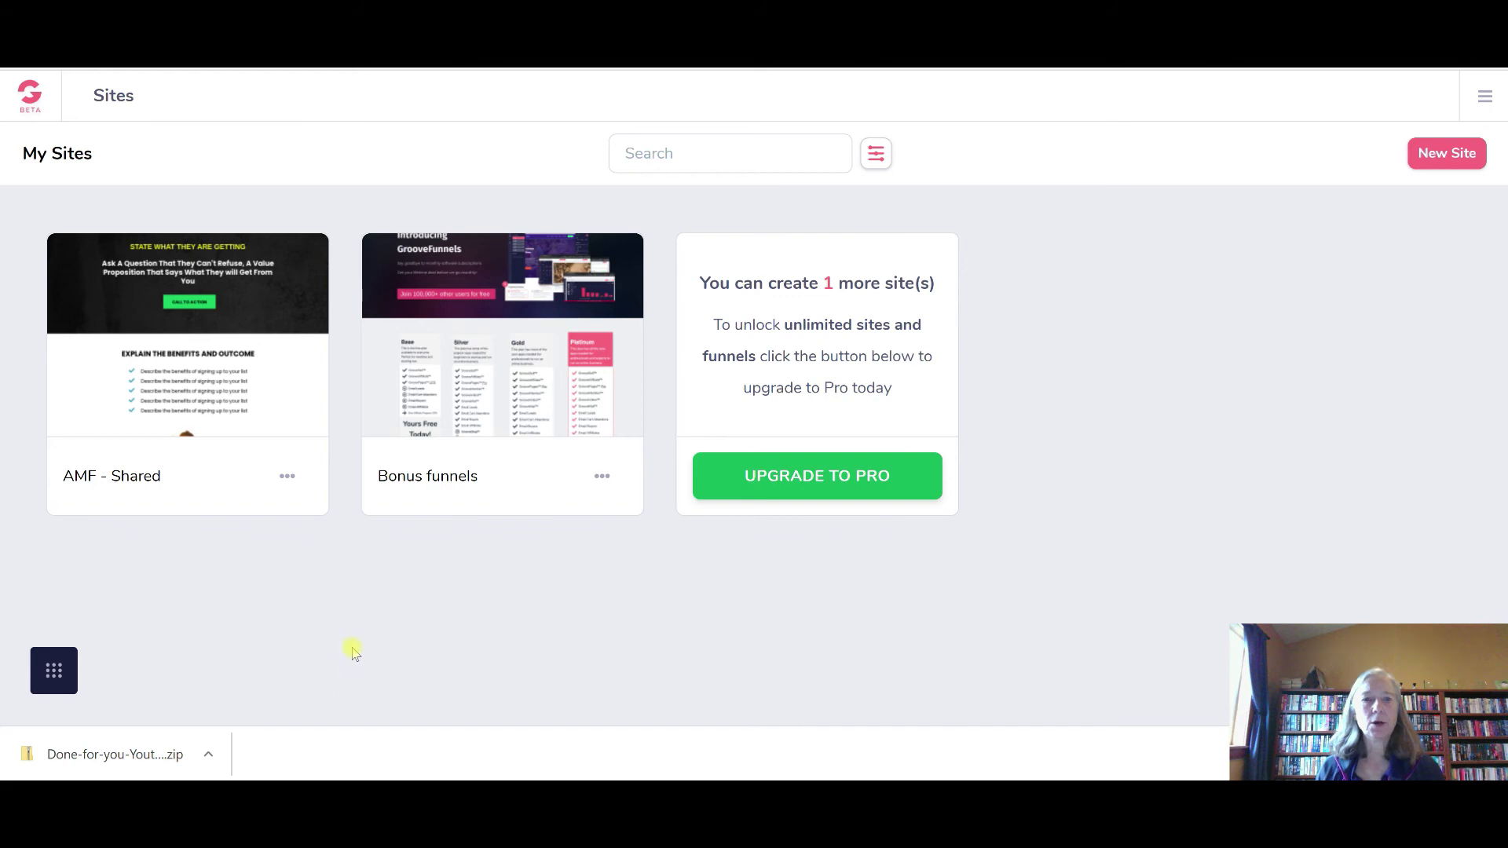
Create a new site named Demo2 from the blank single-page template and start building it
left_click(1437, 161)
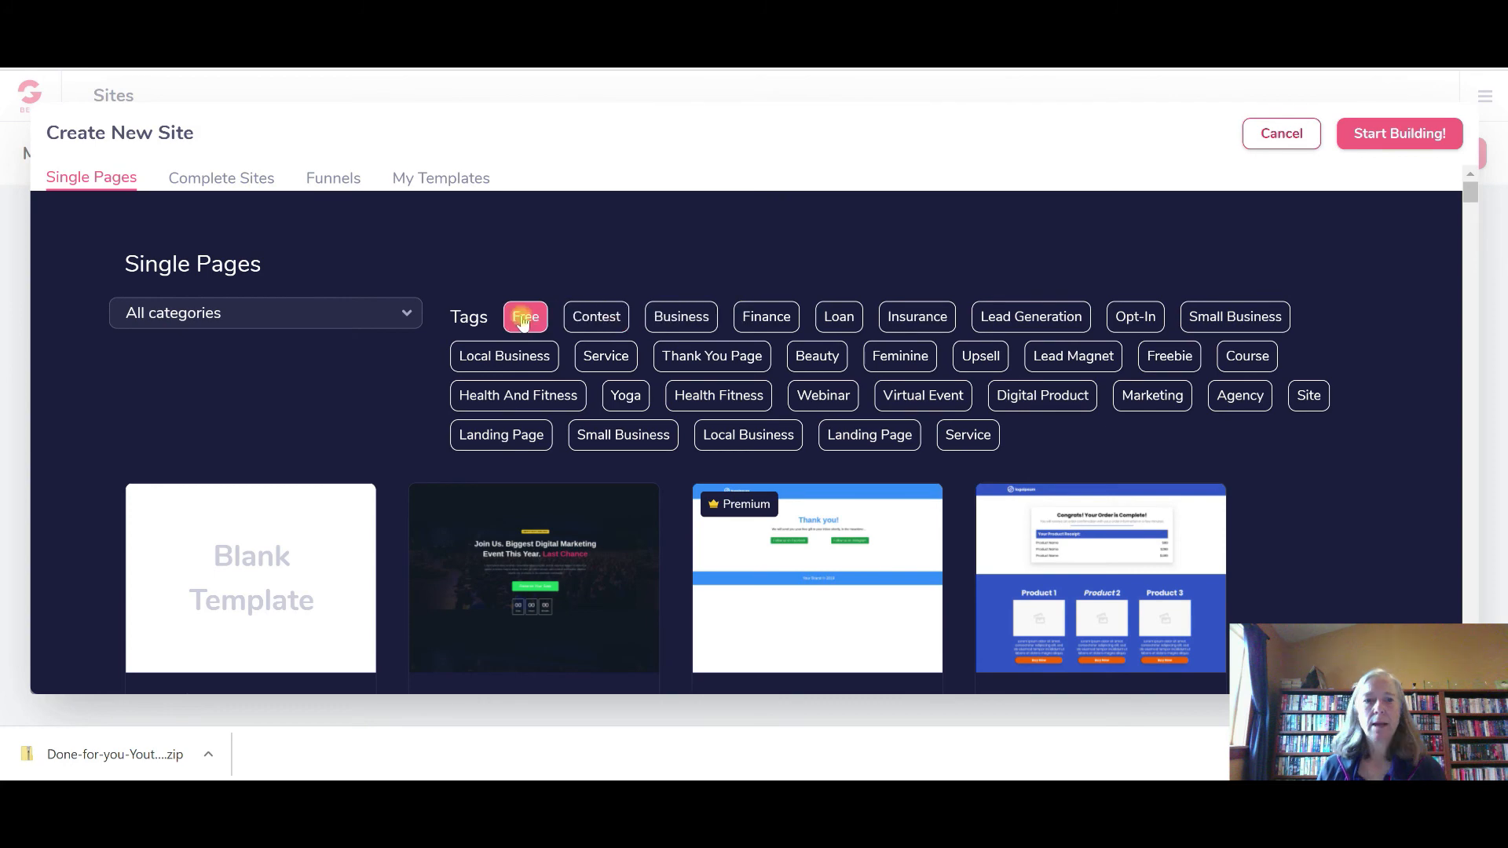
left_click(276, 575)
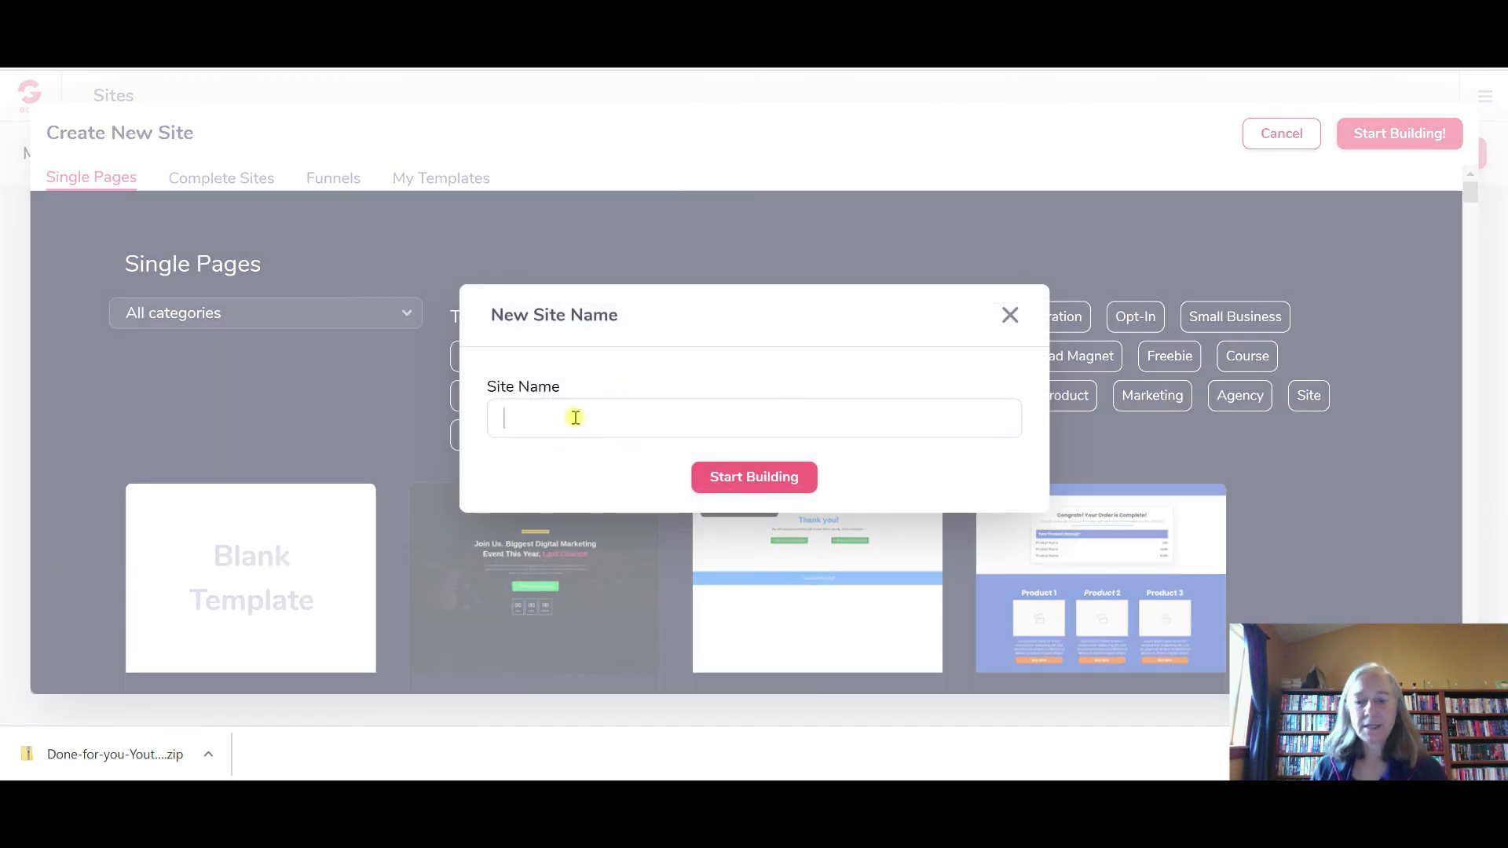
type("Demo2")
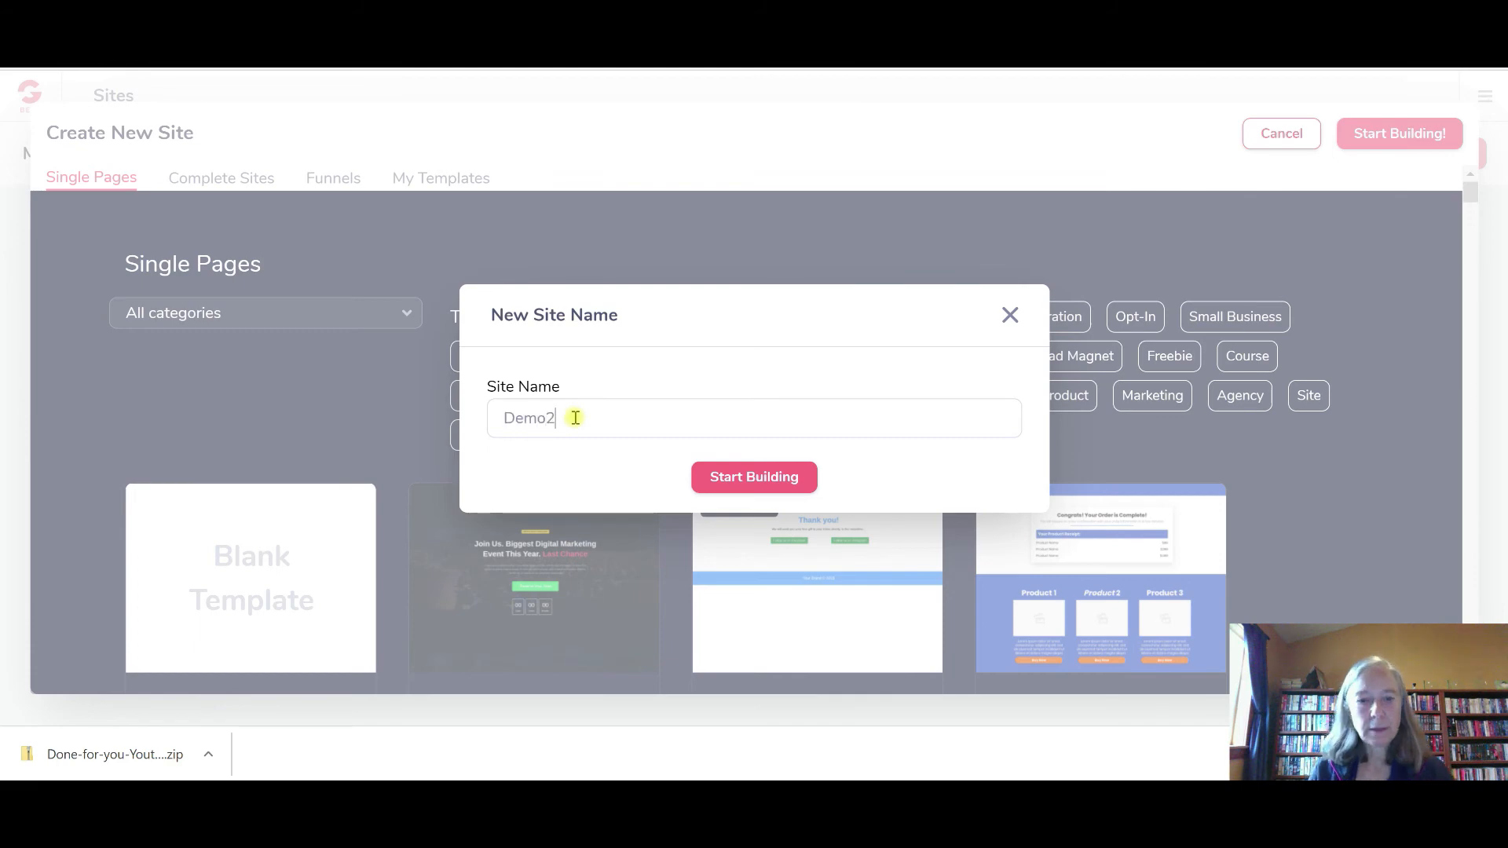
left_click(721, 479)
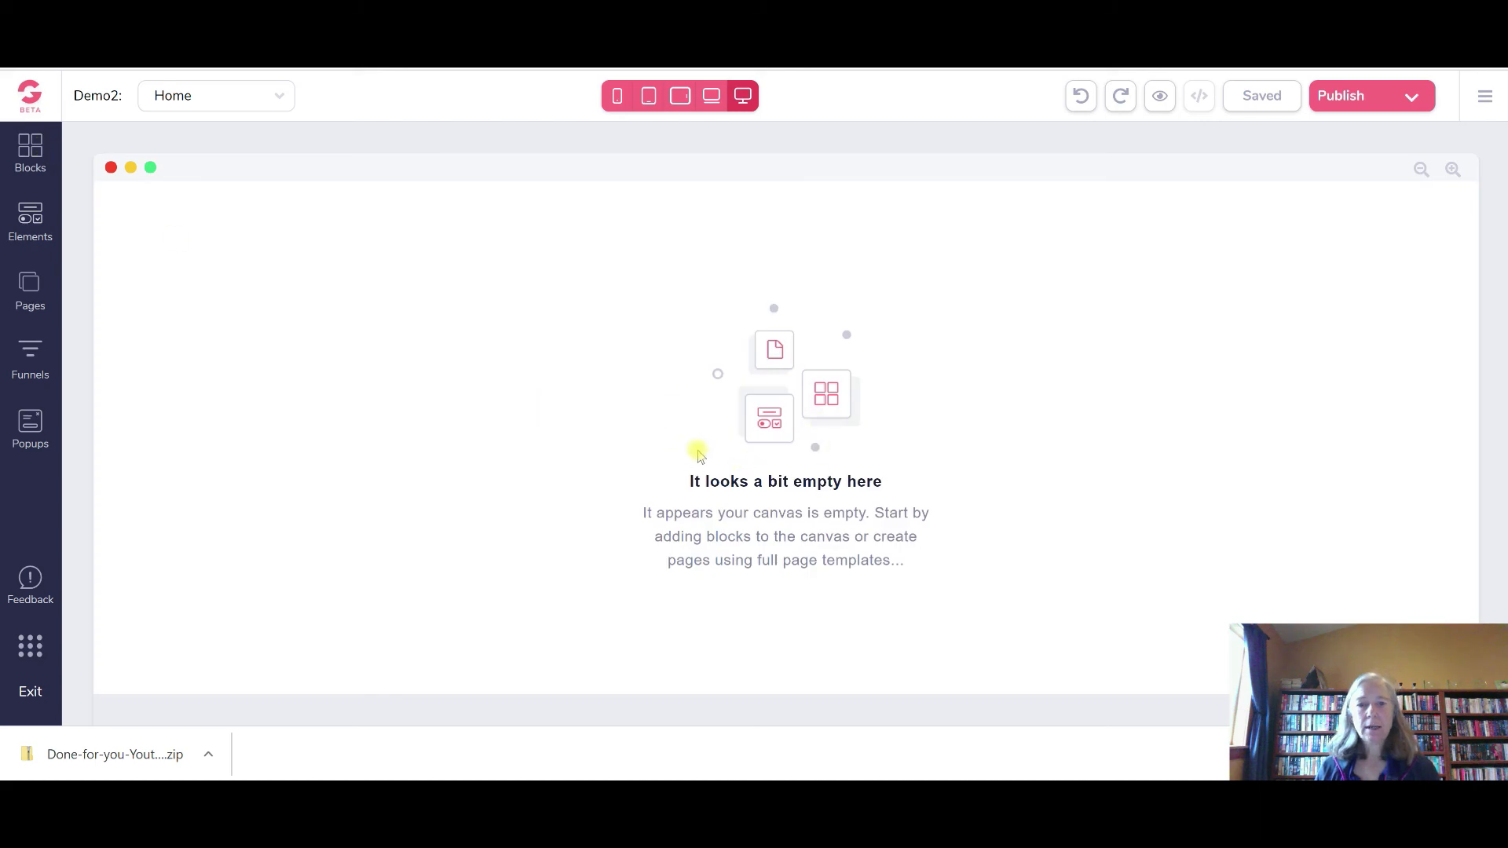
Add the designed block headed "How To Take Your Agency To 7-Figures In Just One Year" to the empty Home page
left_click(23, 155)
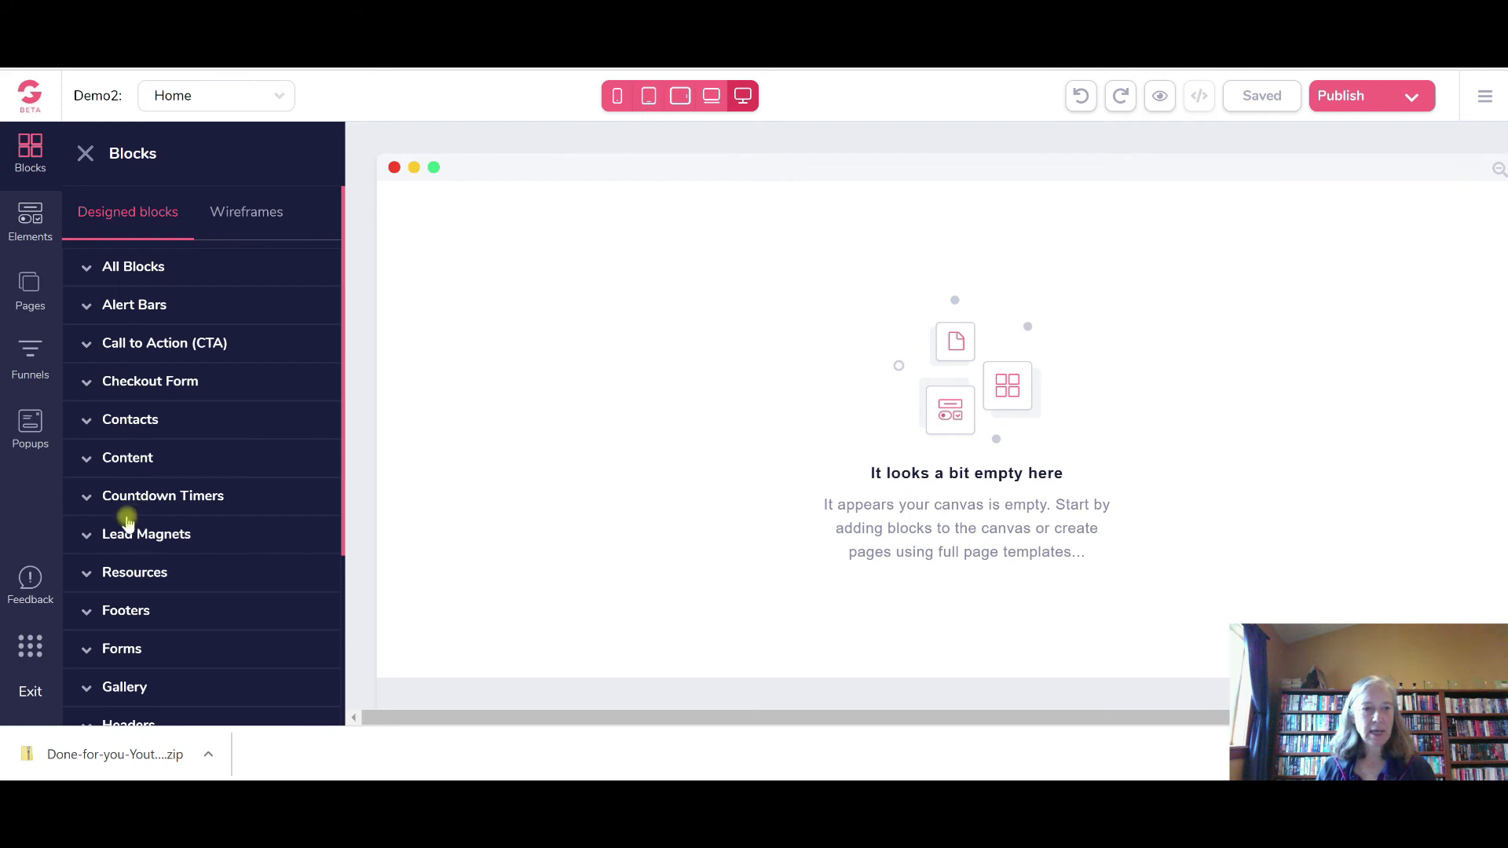
left_click(117, 459)
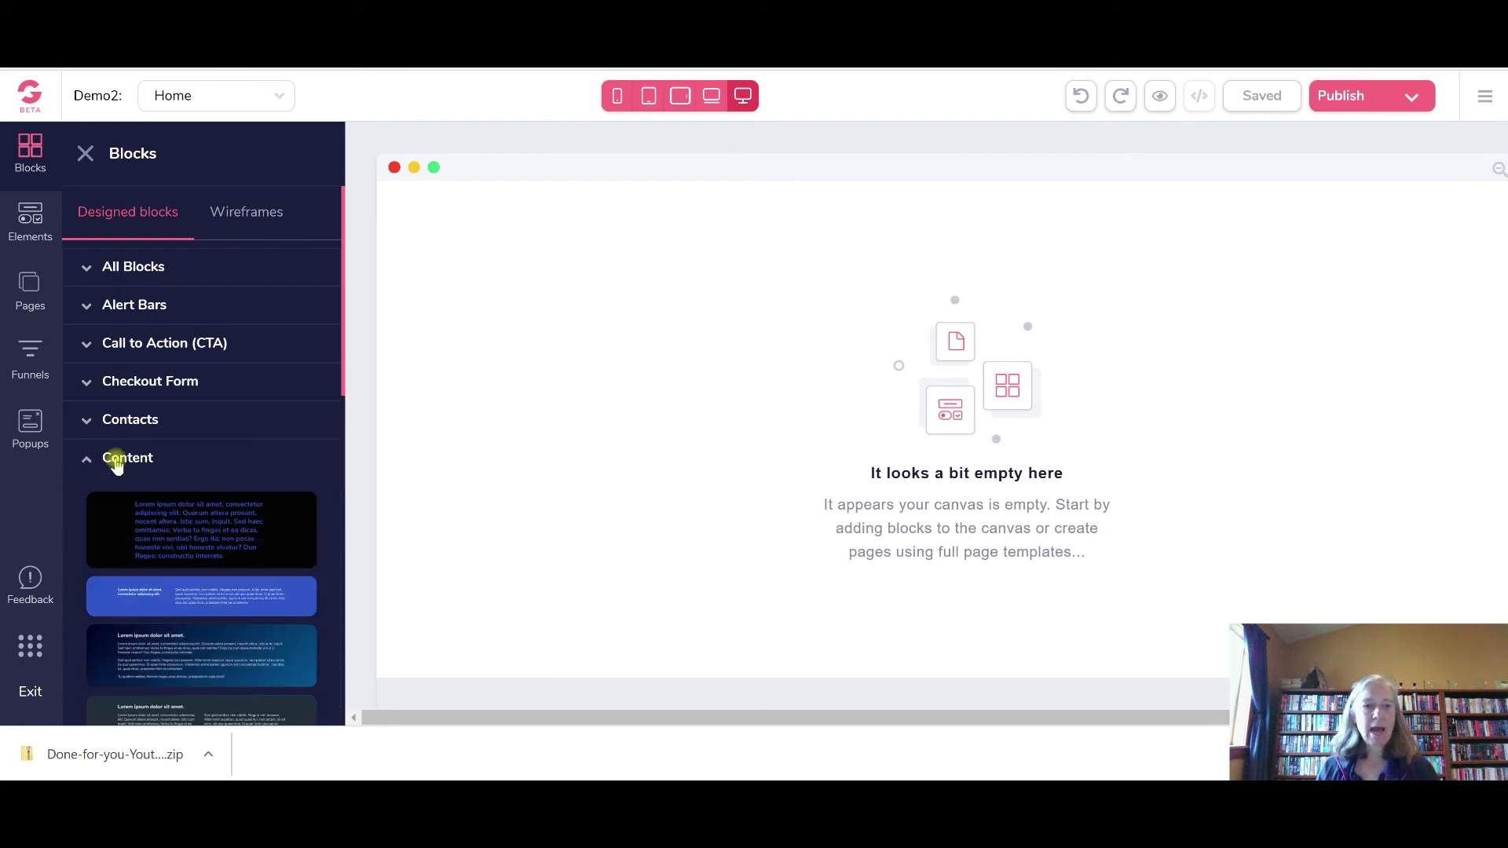
left_click(150, 460)
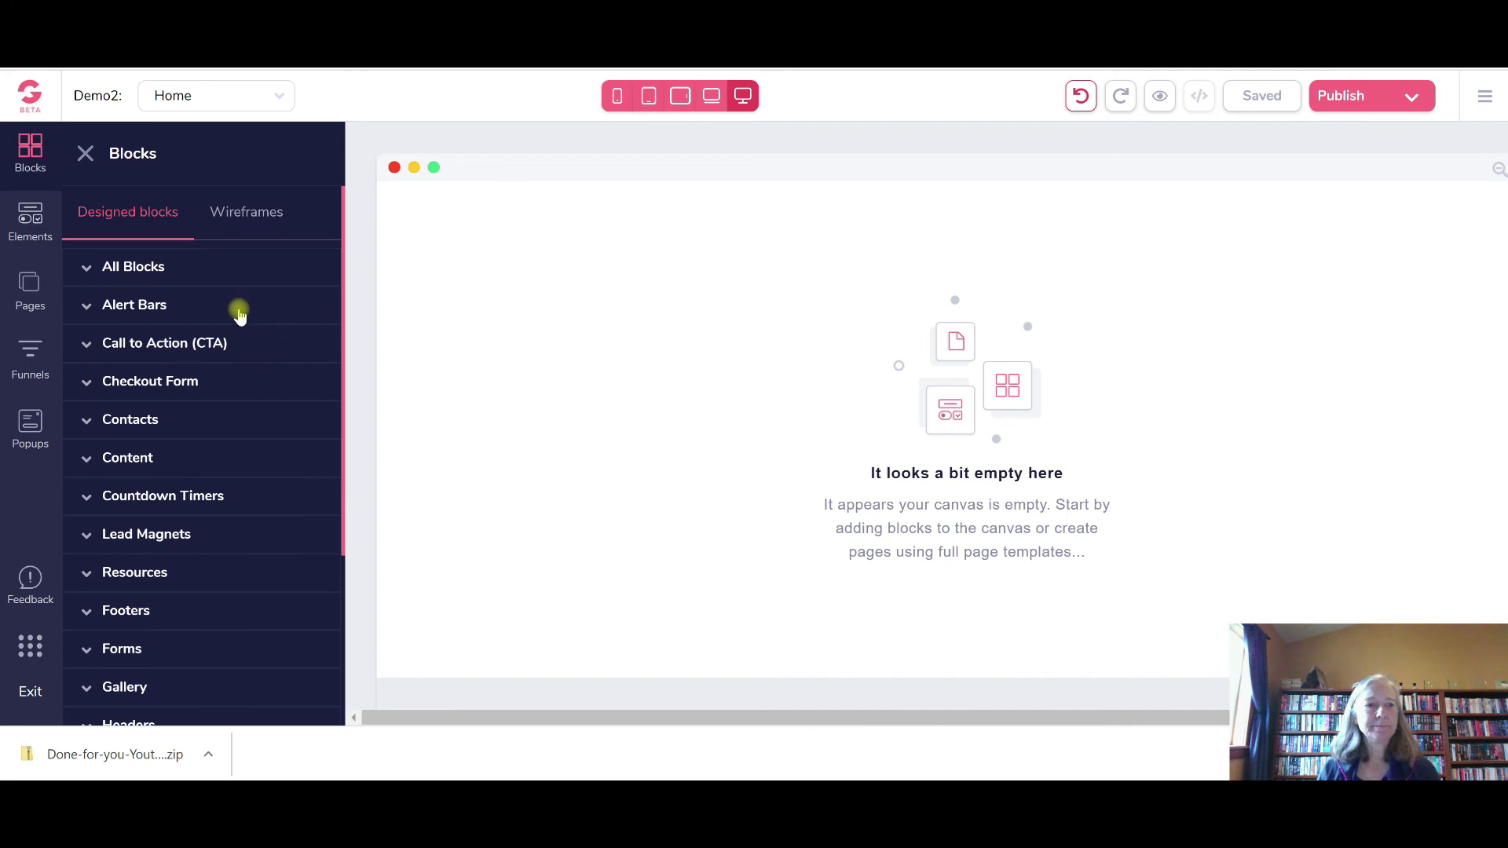
scroll(240, 316, "down", 3)
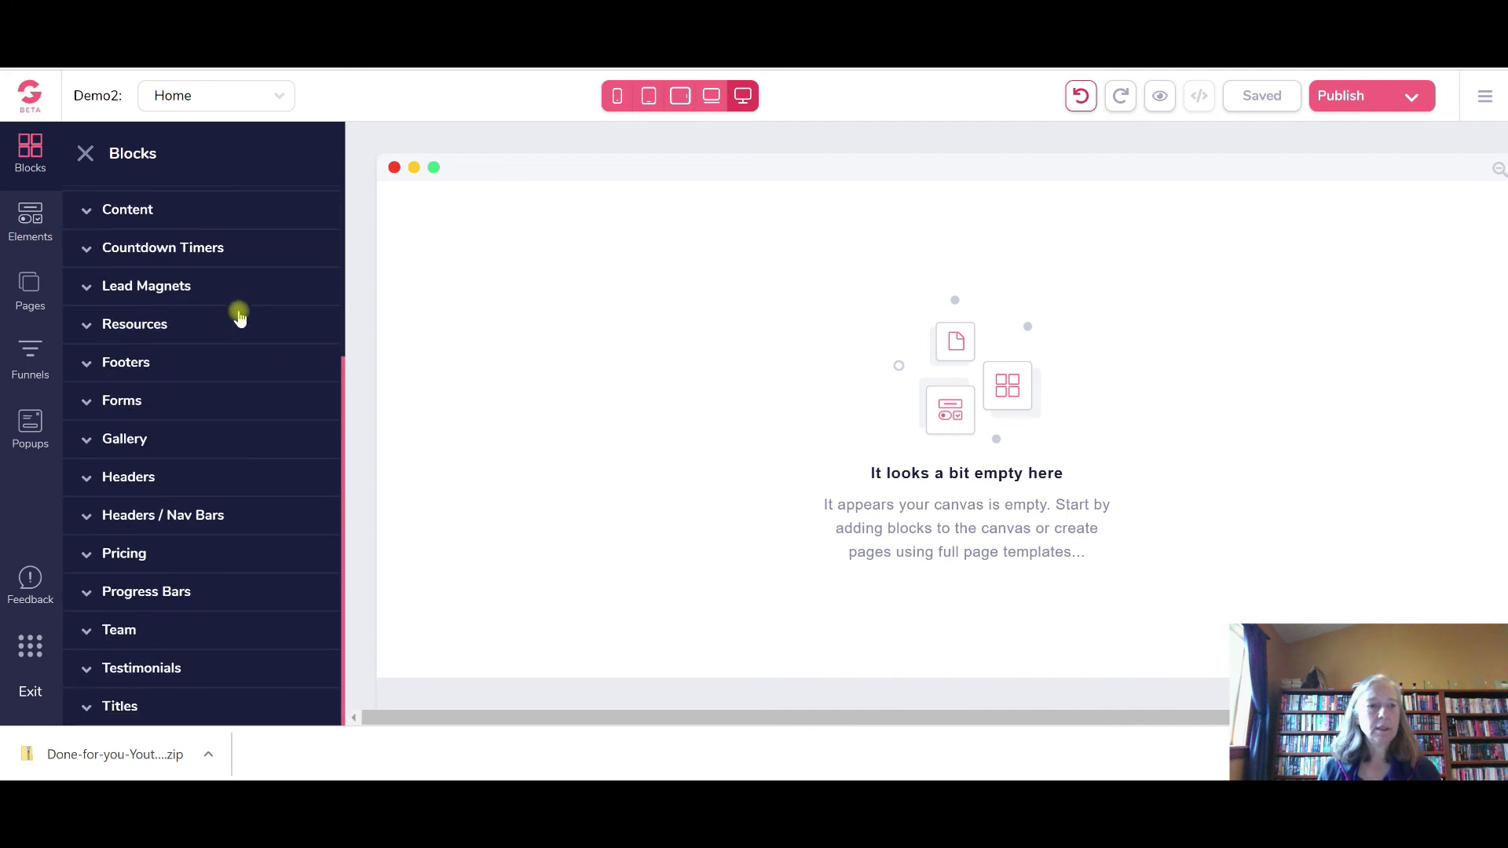
scroll(240, 316, "up", 3)
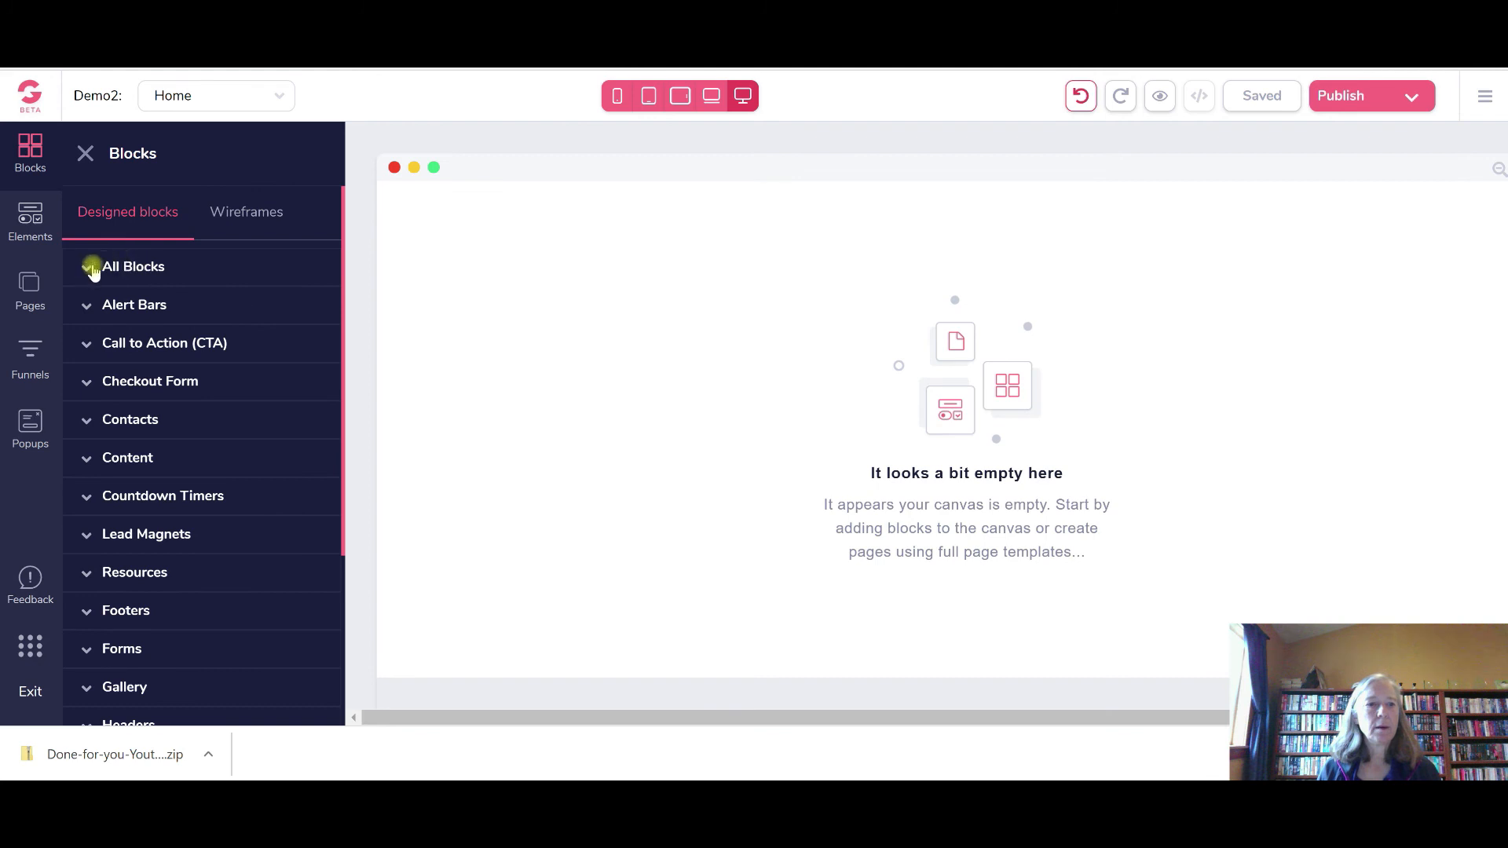
left_click(88, 267)
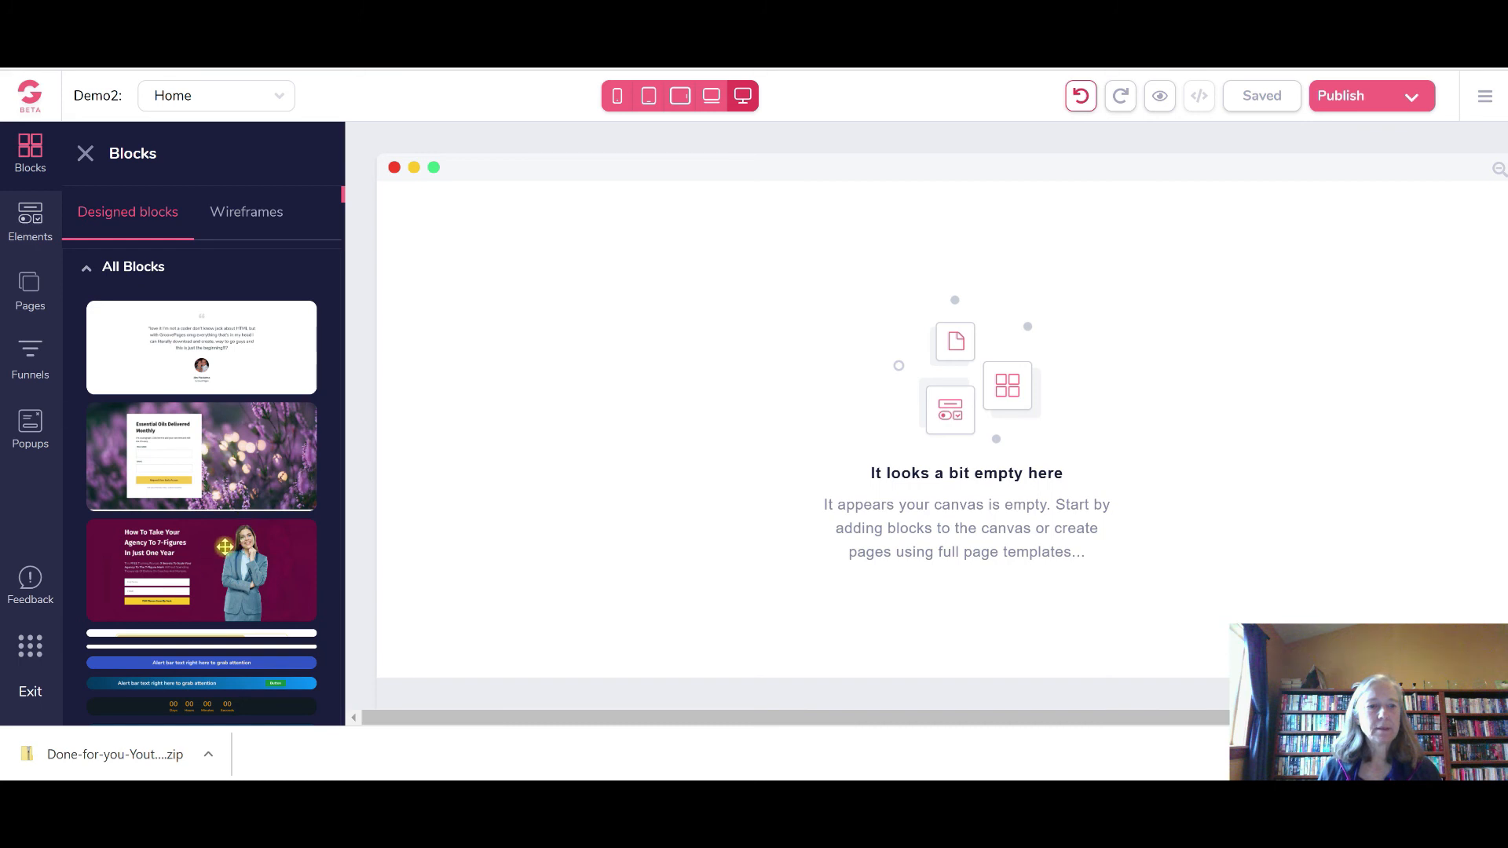
left_click_drag(220, 550, 919, 347)
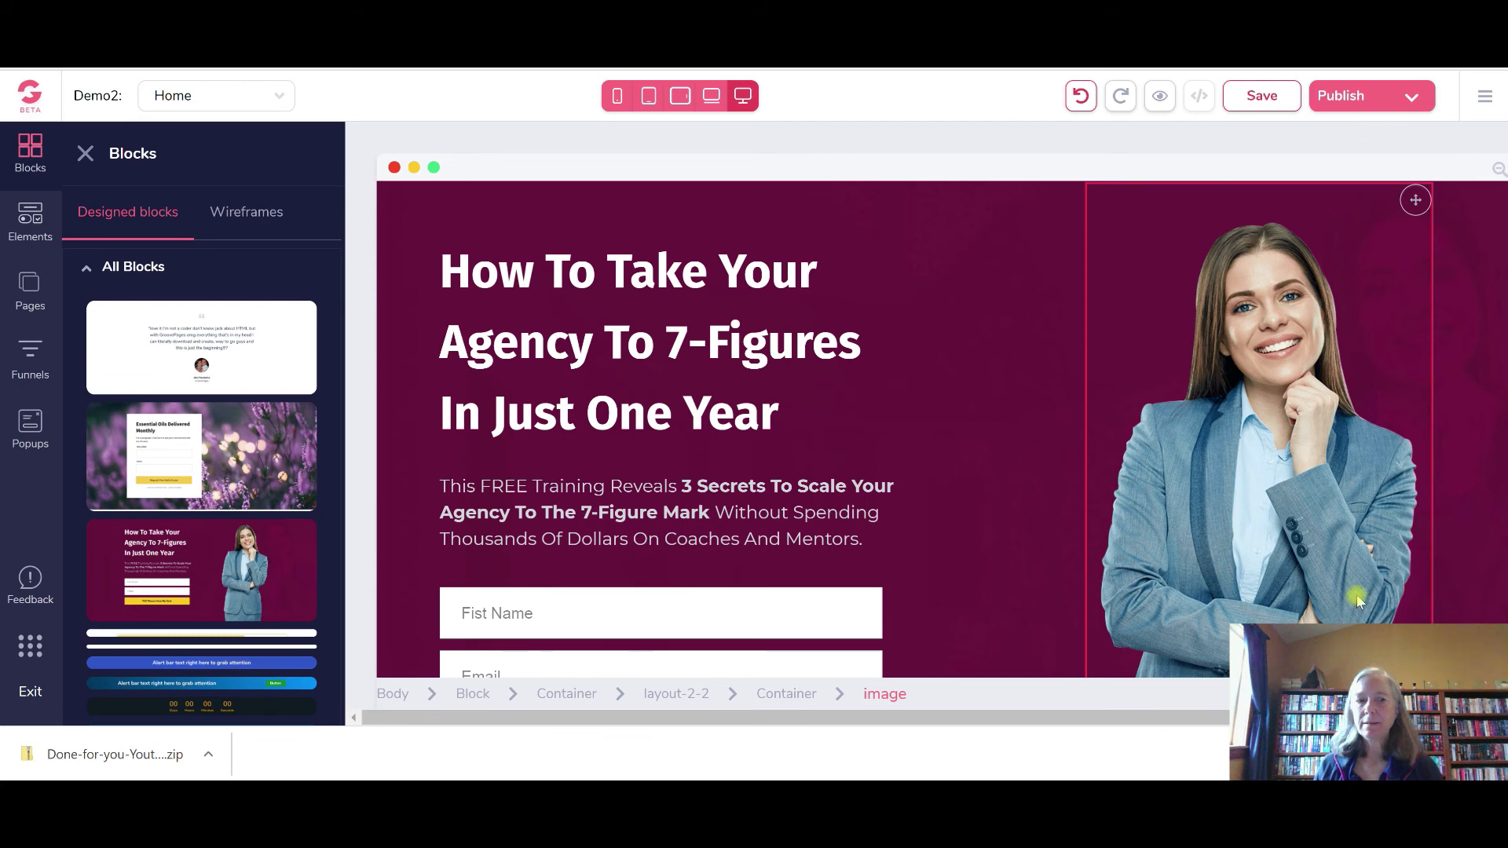
Set the background color of the container holding the woman's image to dark gold #CC8800
left_click(1316, 517)
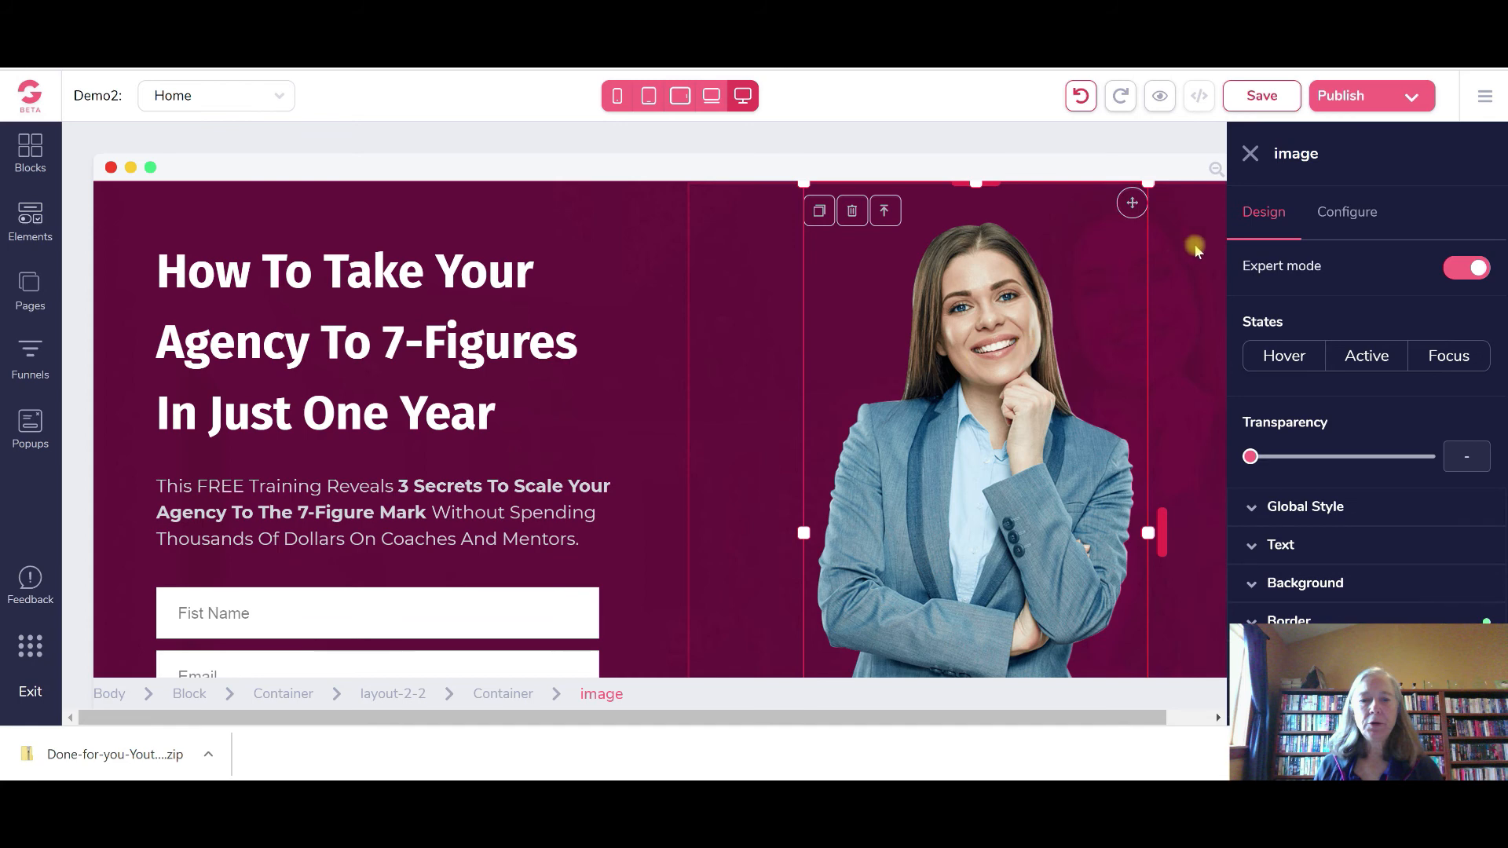
left_click(629, 292)
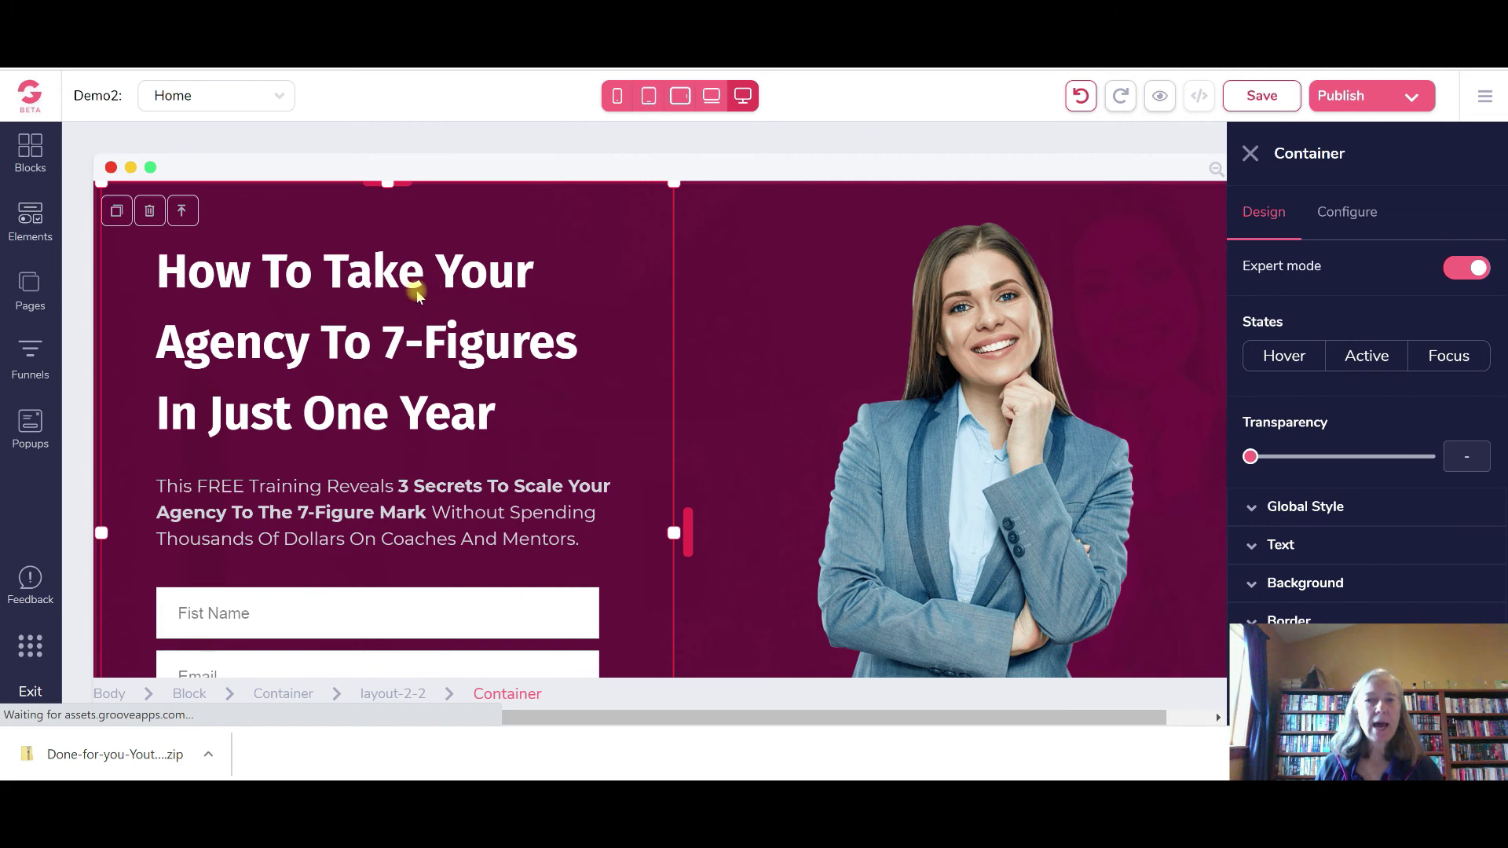
left_click(699, 333)
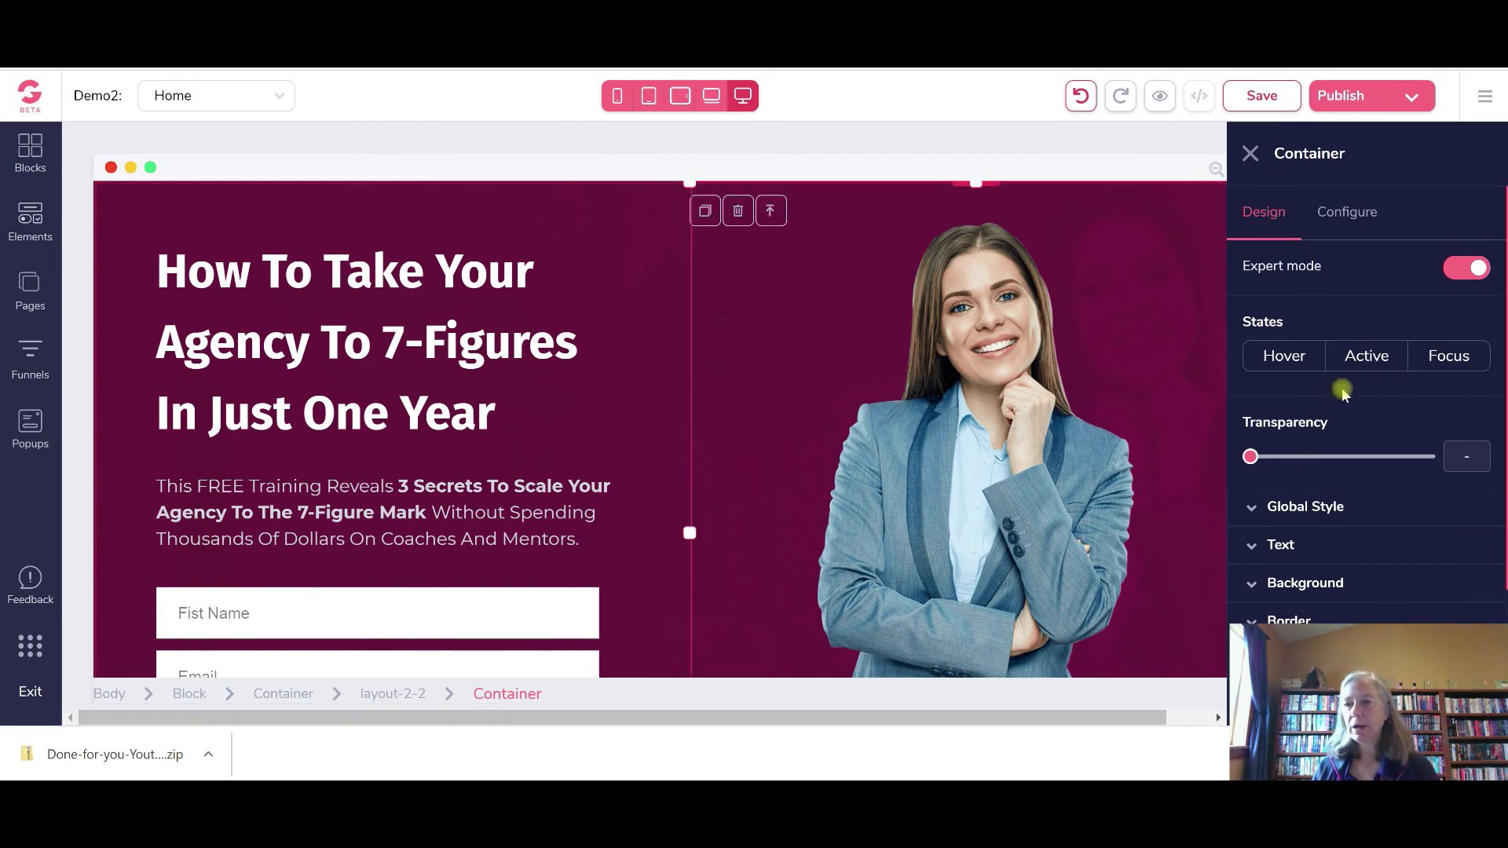
scroll(1344, 396, "down", 2)
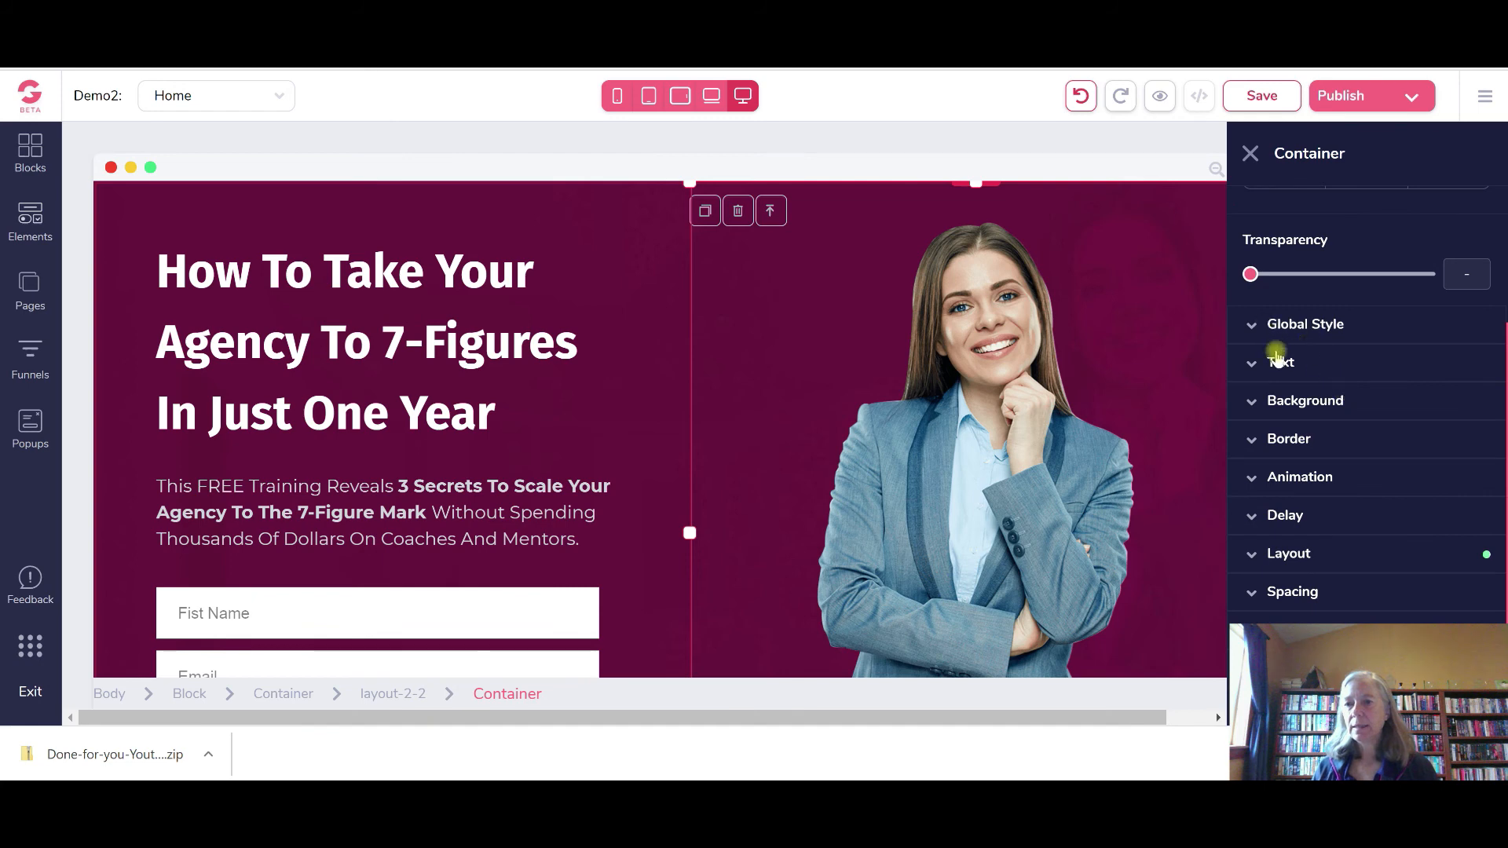
left_click(1284, 406)
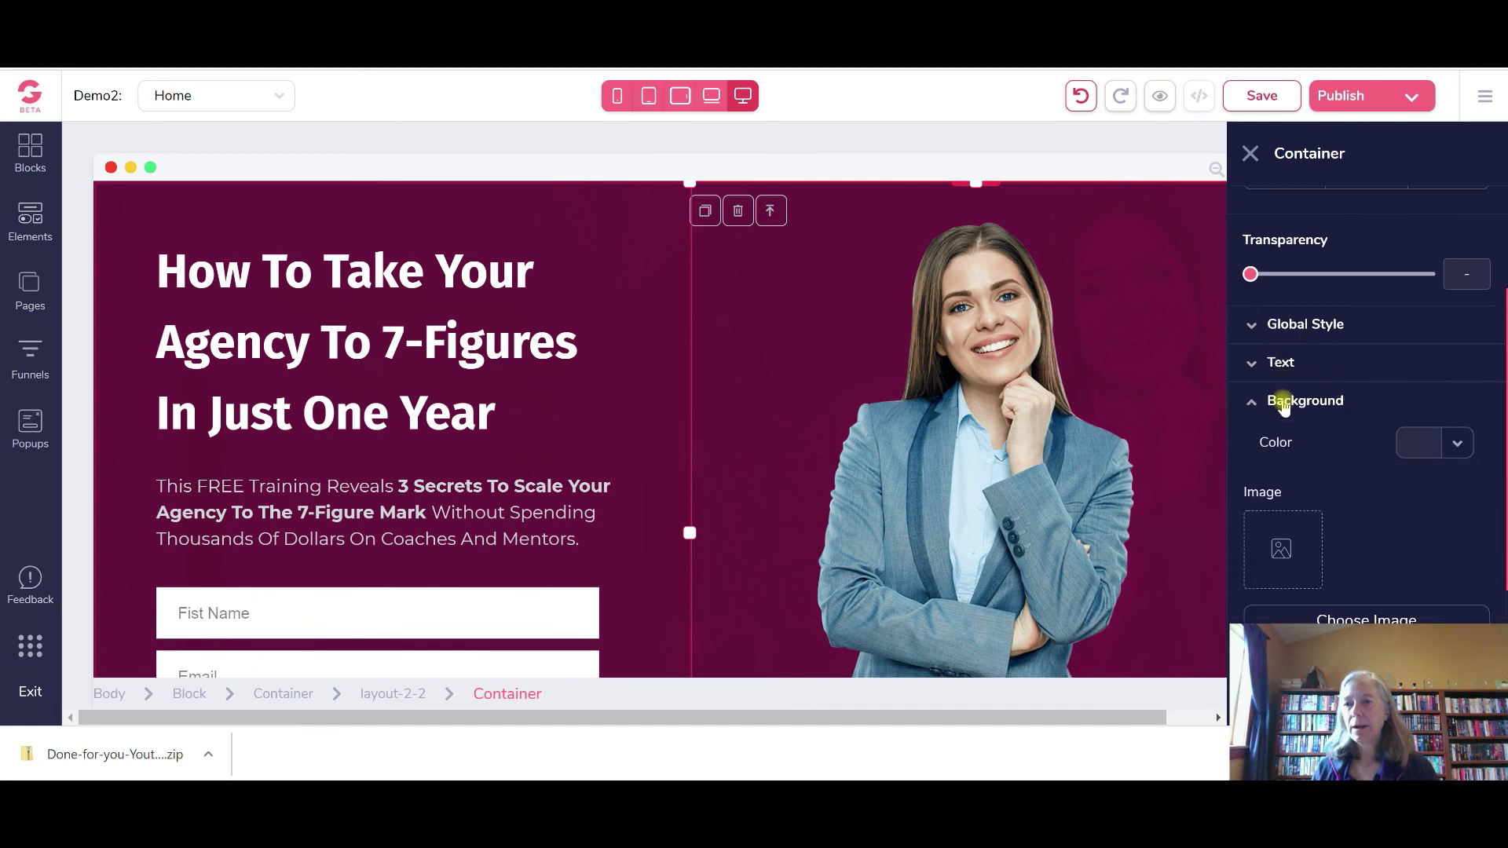
left_click(1457, 444)
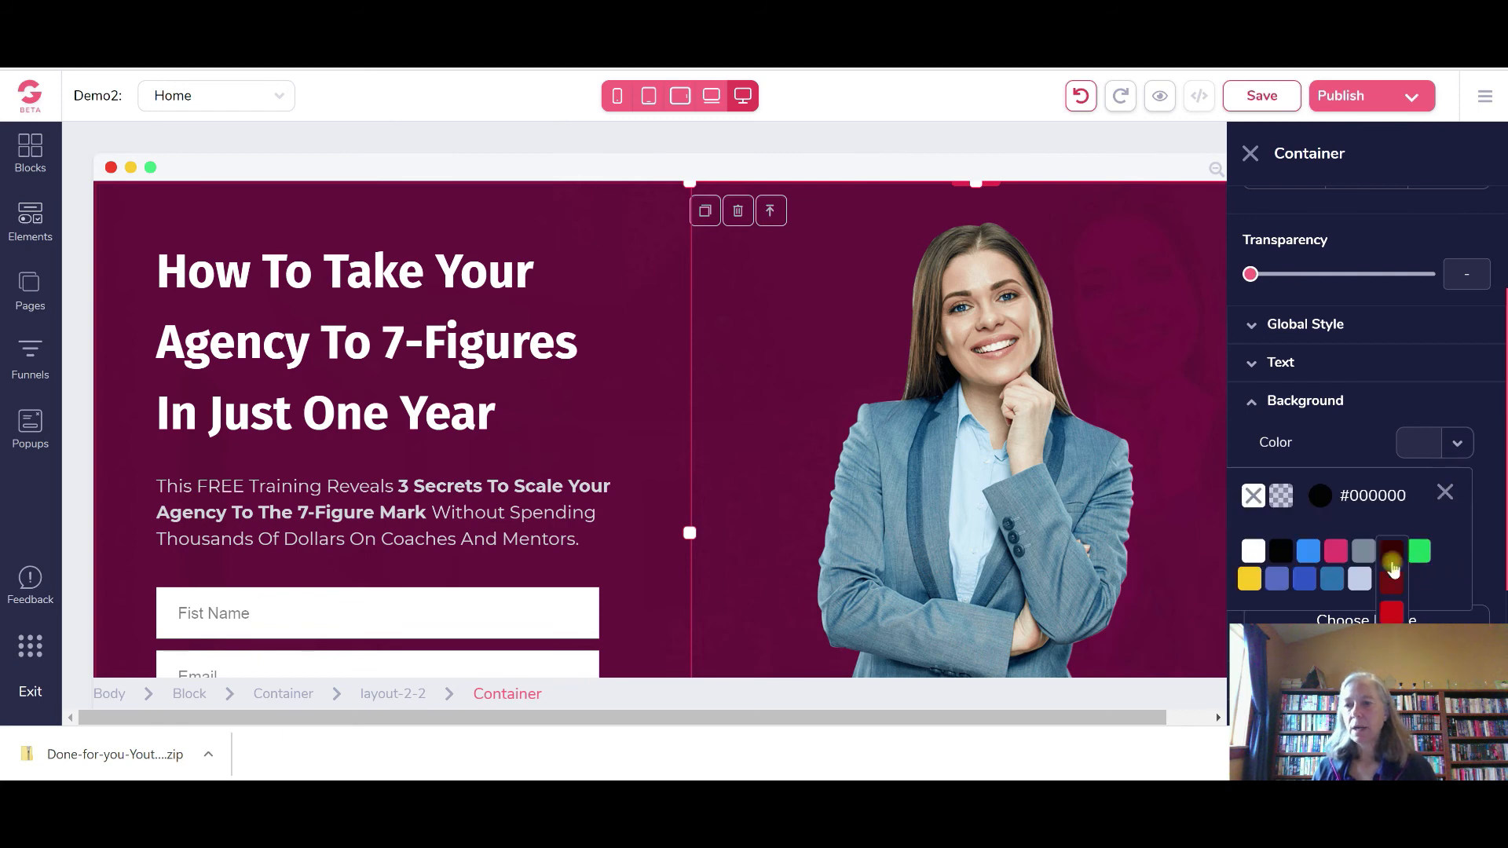
mouse_move(1243, 592)
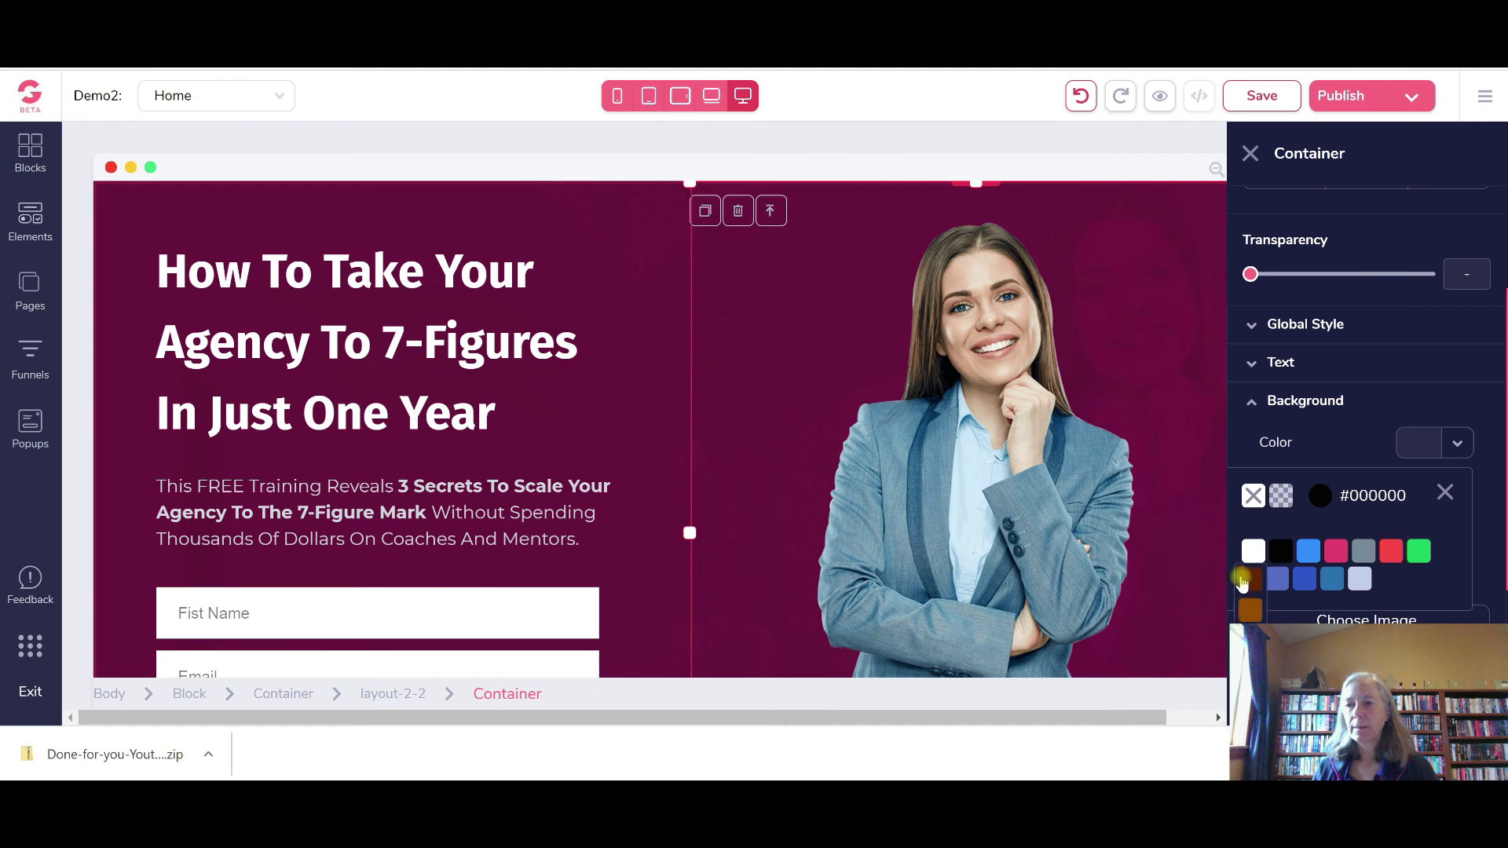
left_click(1250, 641)
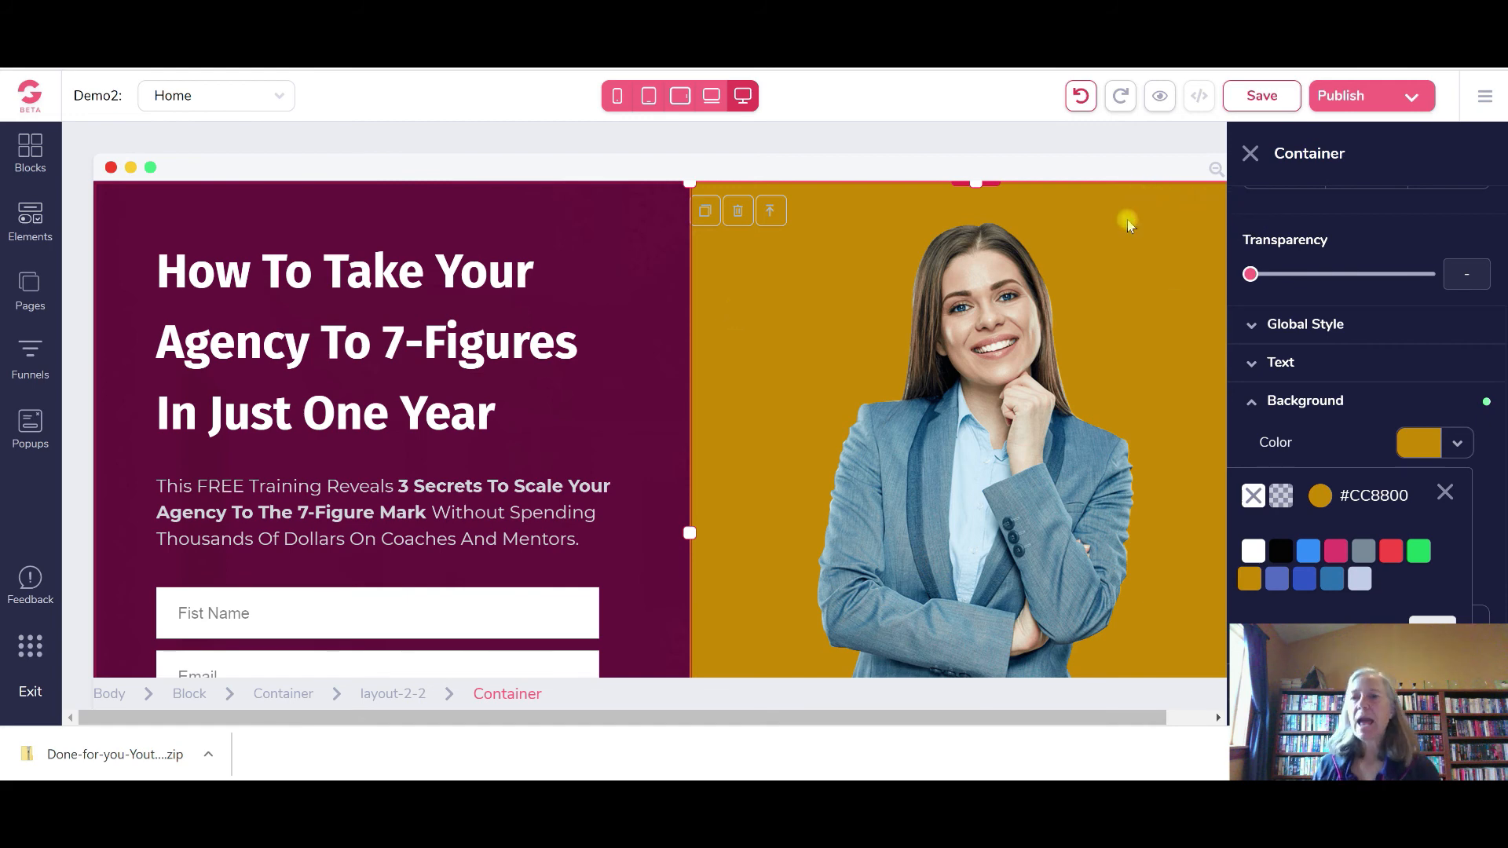
Examine the block's image, headline text and first-name input, selecting each one to review its design options
scroll(1129, 228, "down", 1)
scroll(1129, 227, "down", 3)
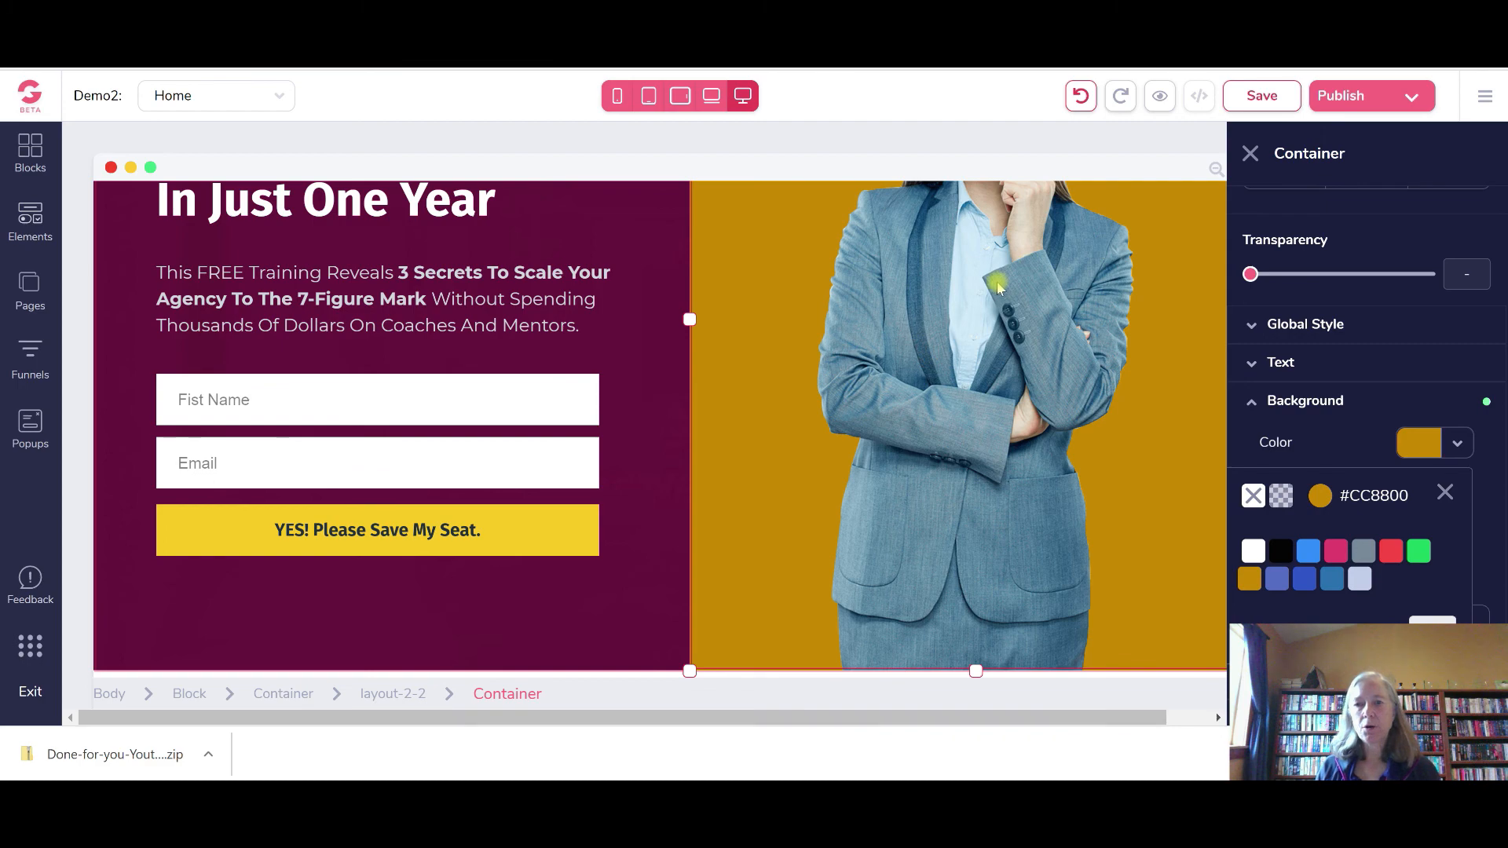
left_click(1005, 328)
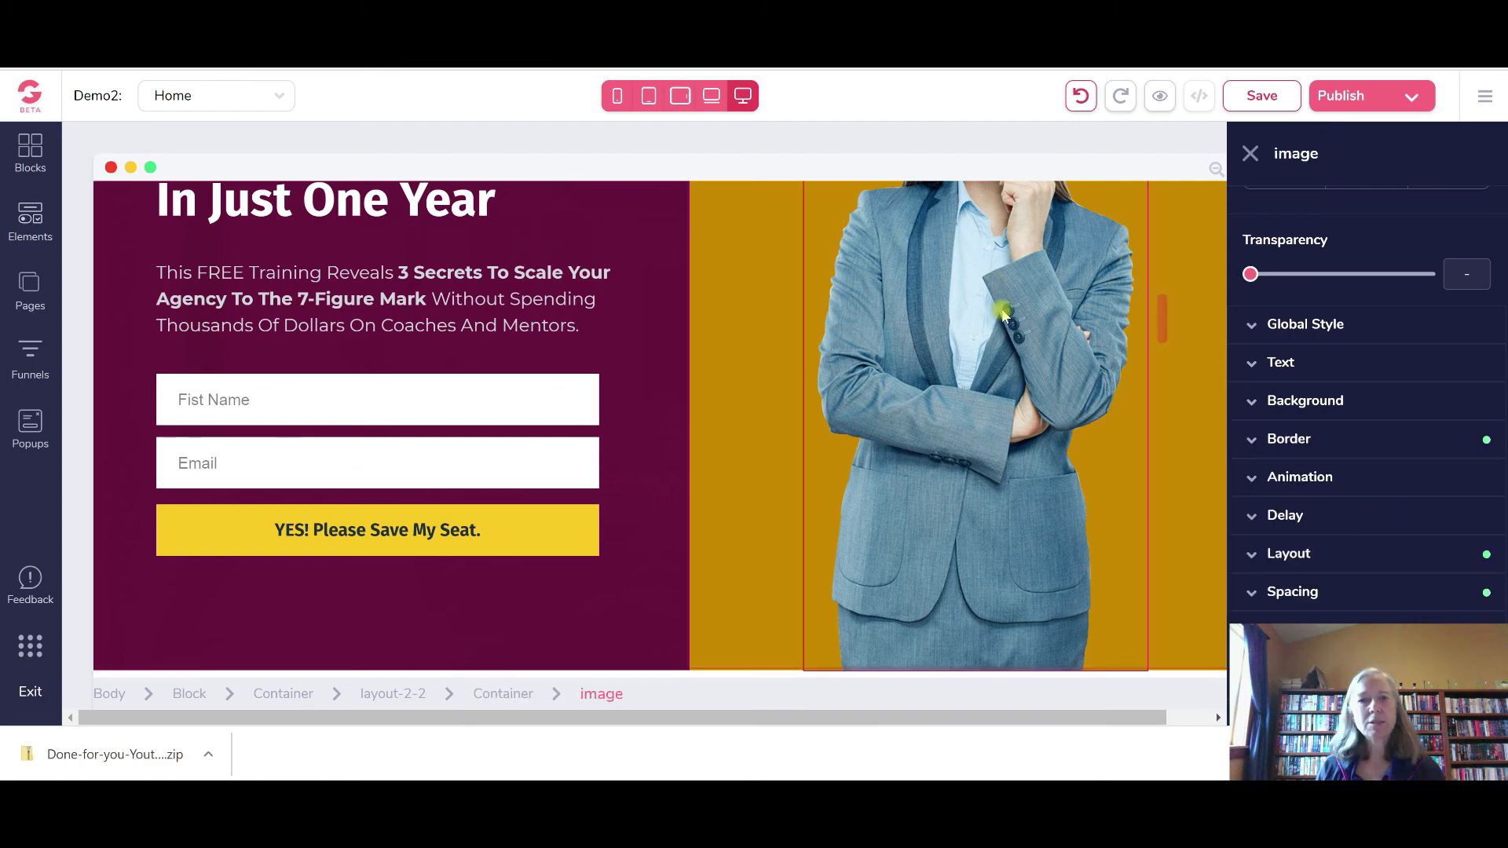
scroll(1005, 318, "up", 3)
scroll(1004, 312, "up", 1)
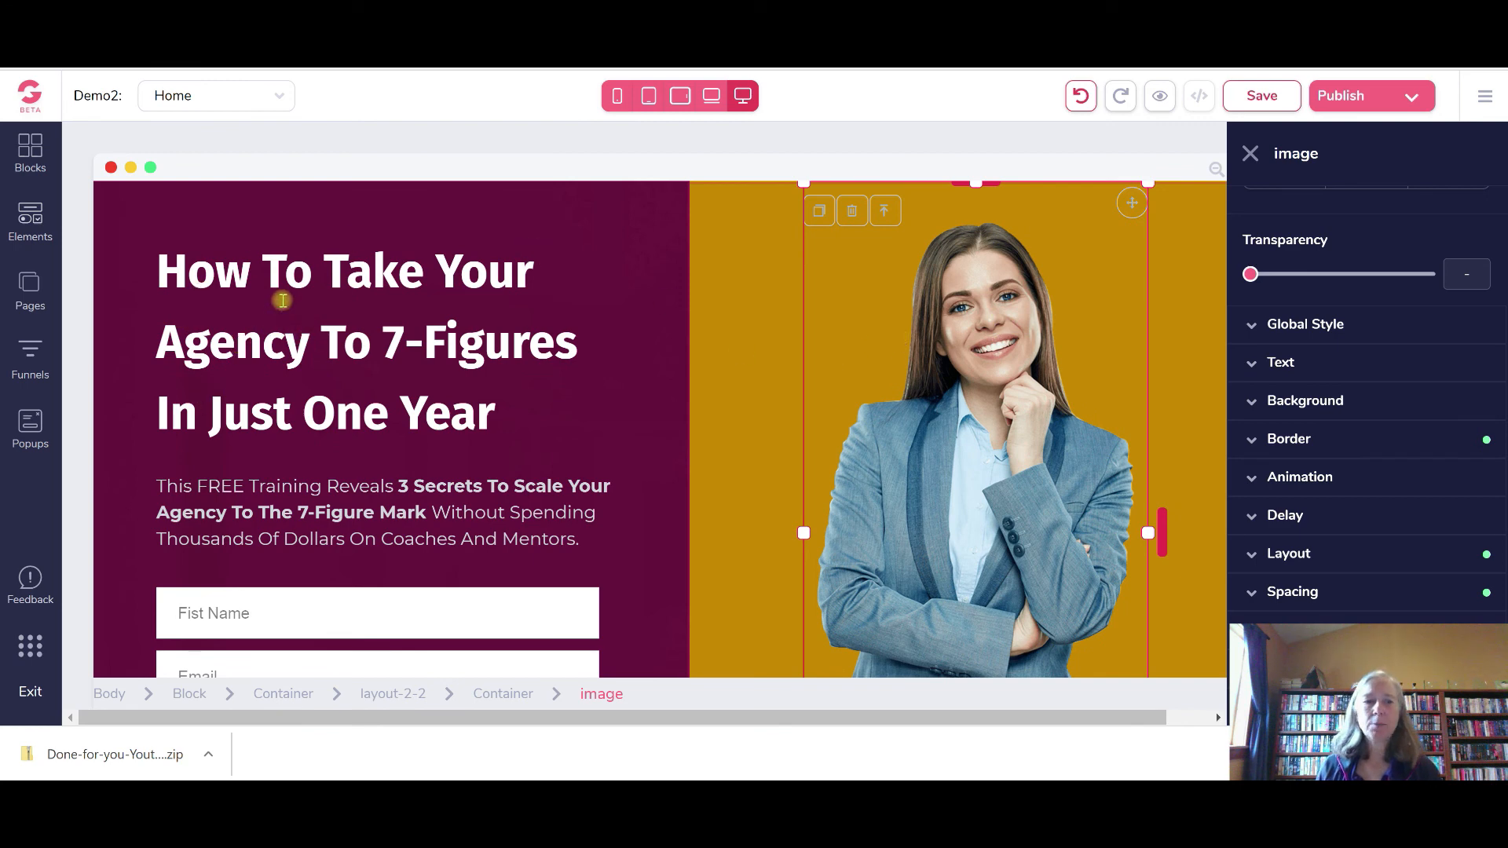
left_click(284, 339)
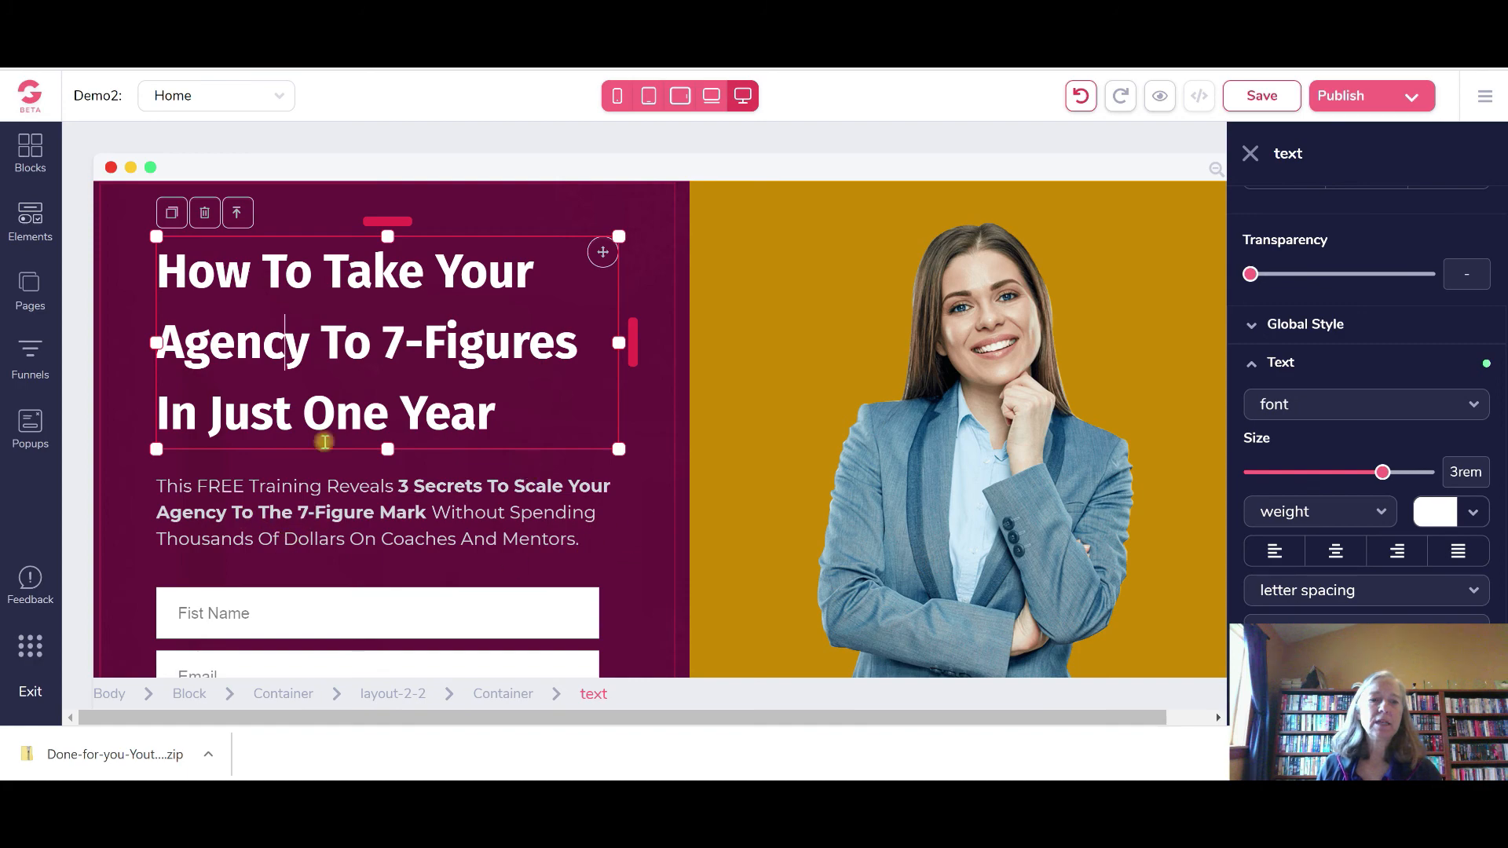
scroll(313, 513, "down", 1)
scroll(313, 513, "down", 3)
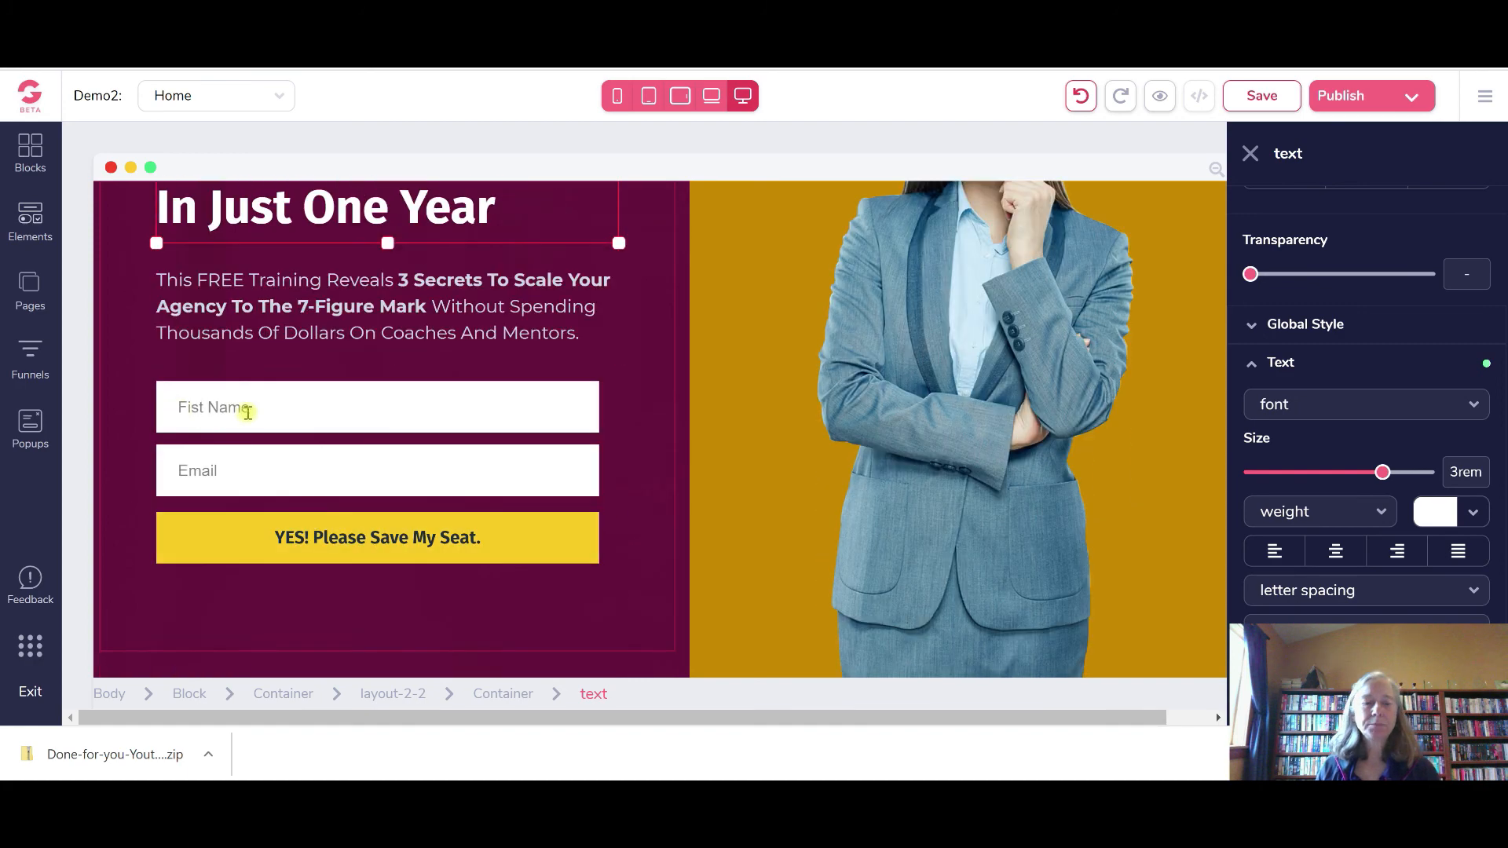
left_click(273, 407)
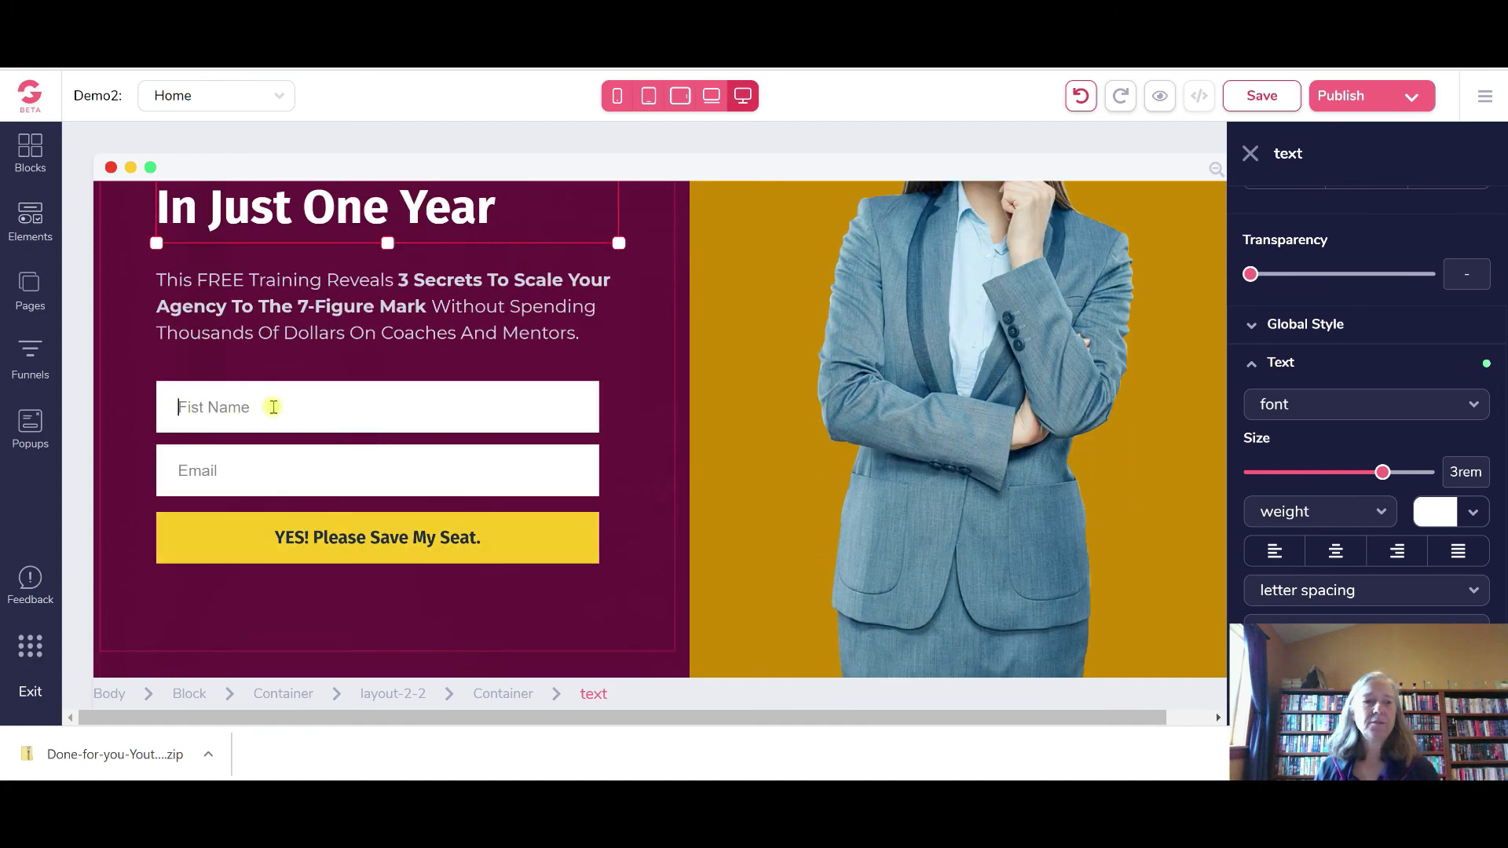
left_click(161, 406)
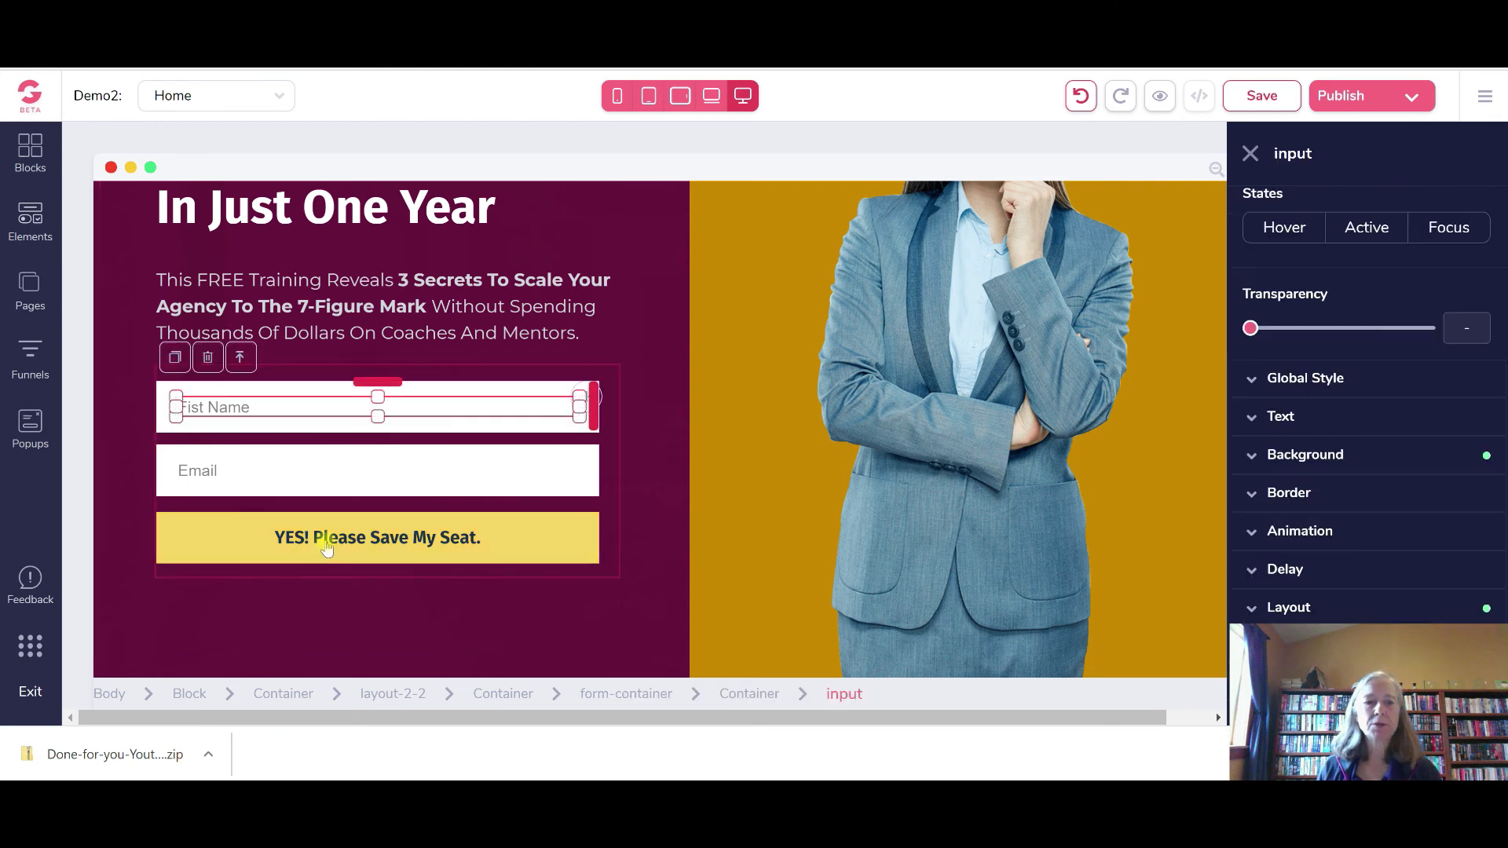
Configure the "YES! Please Save My Seat." button with the Submit action and apply it
left_click(327, 547)
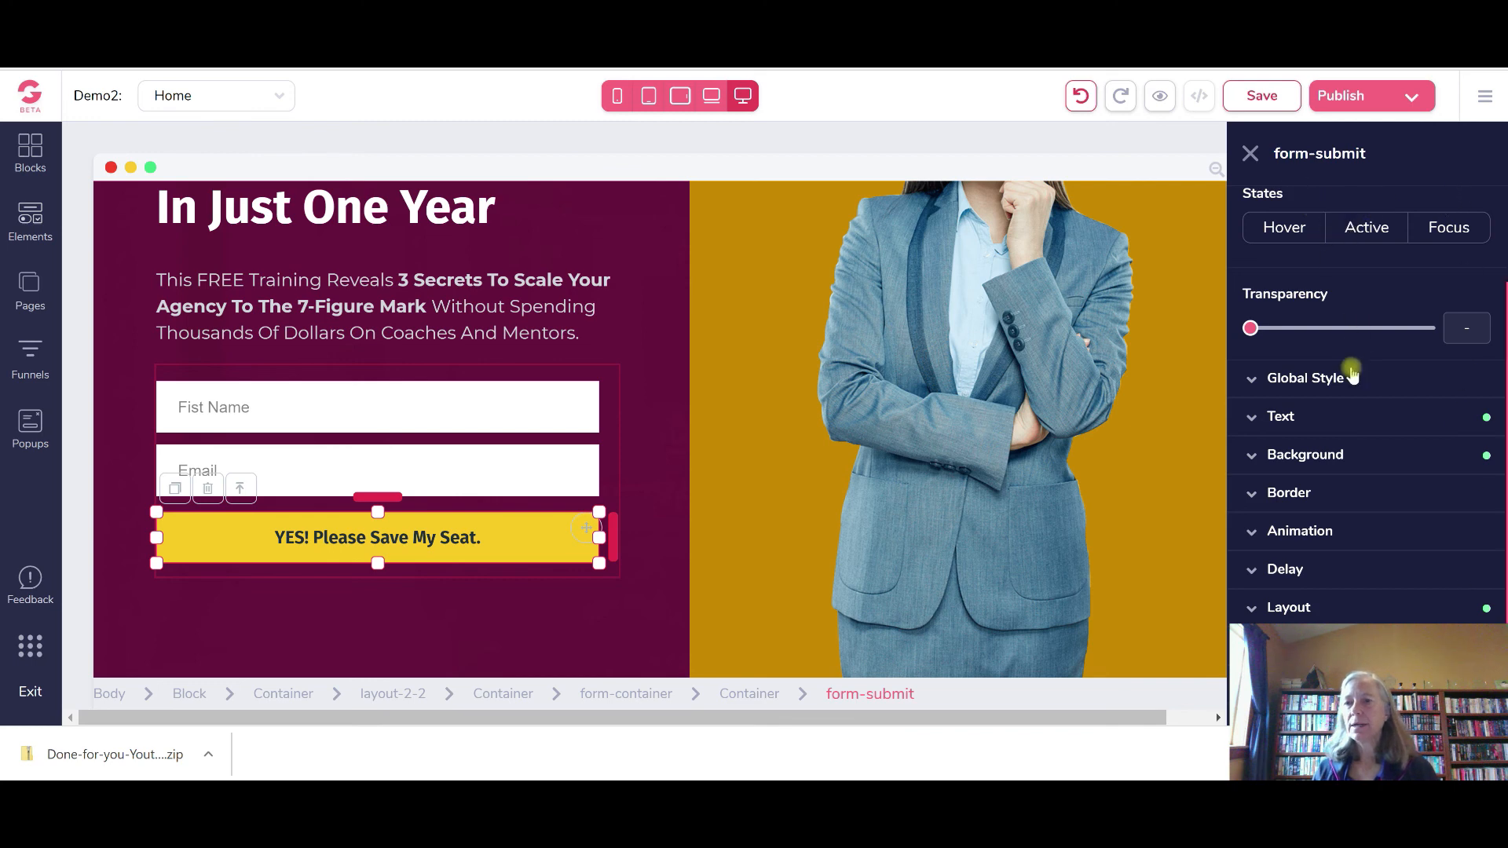
scroll(1351, 373, "down", 1)
scroll(1351, 373, "up", 3)
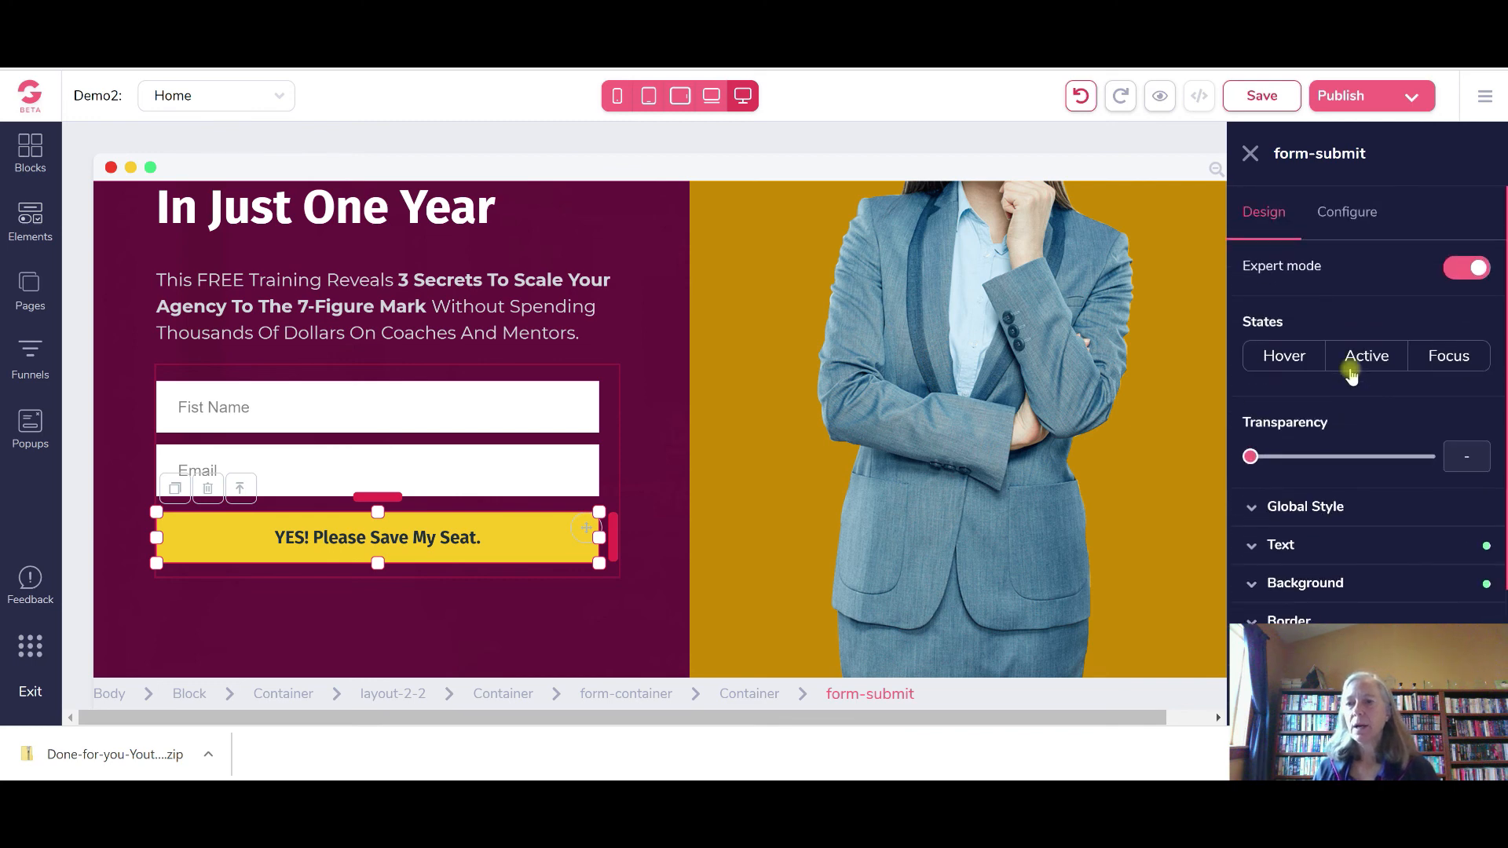
left_click(1378, 214)
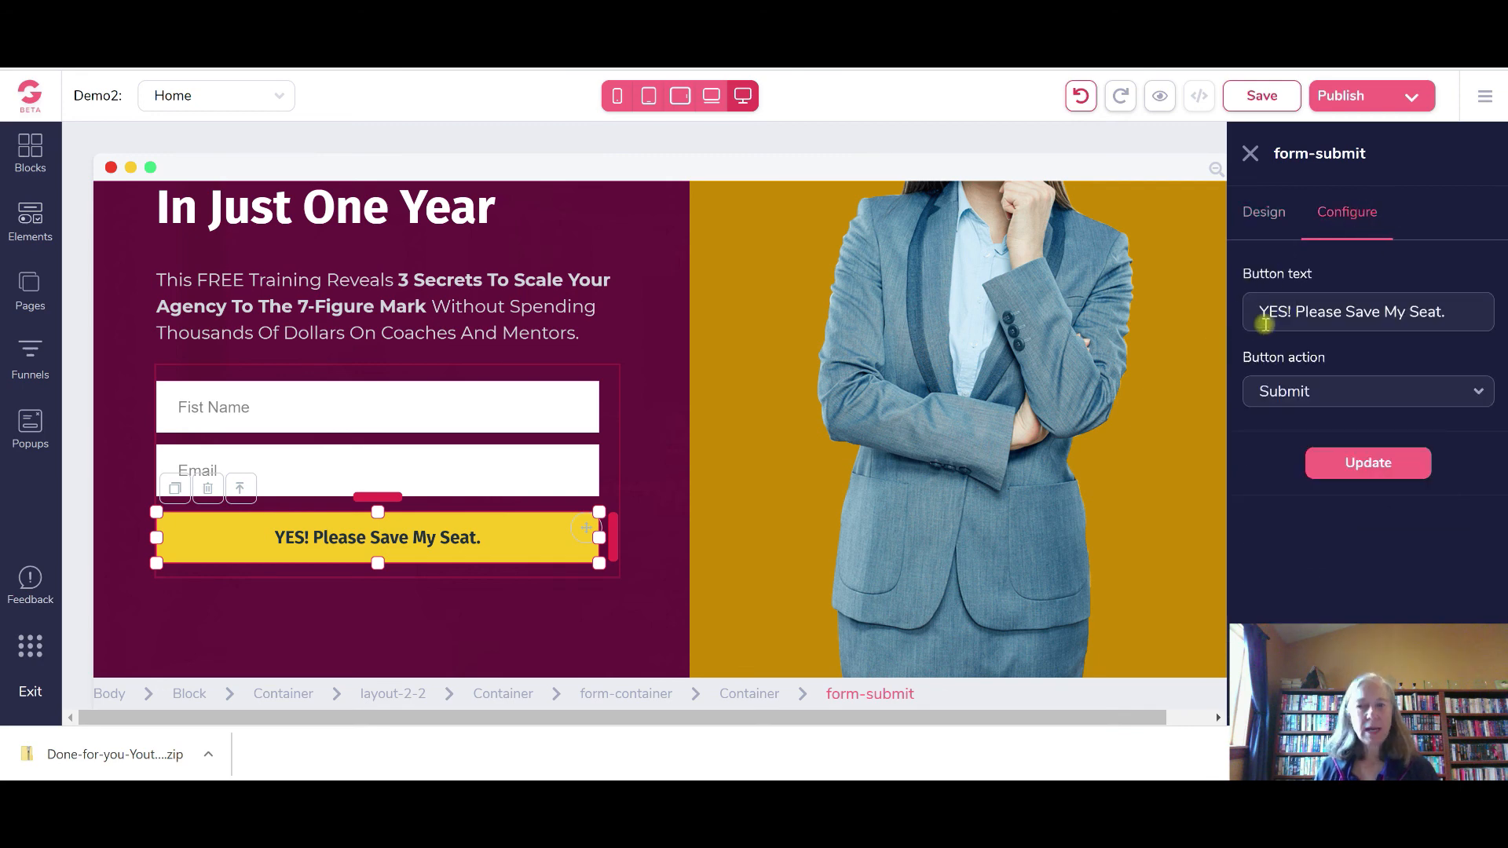
left_click(1474, 391)
left_click(1281, 428)
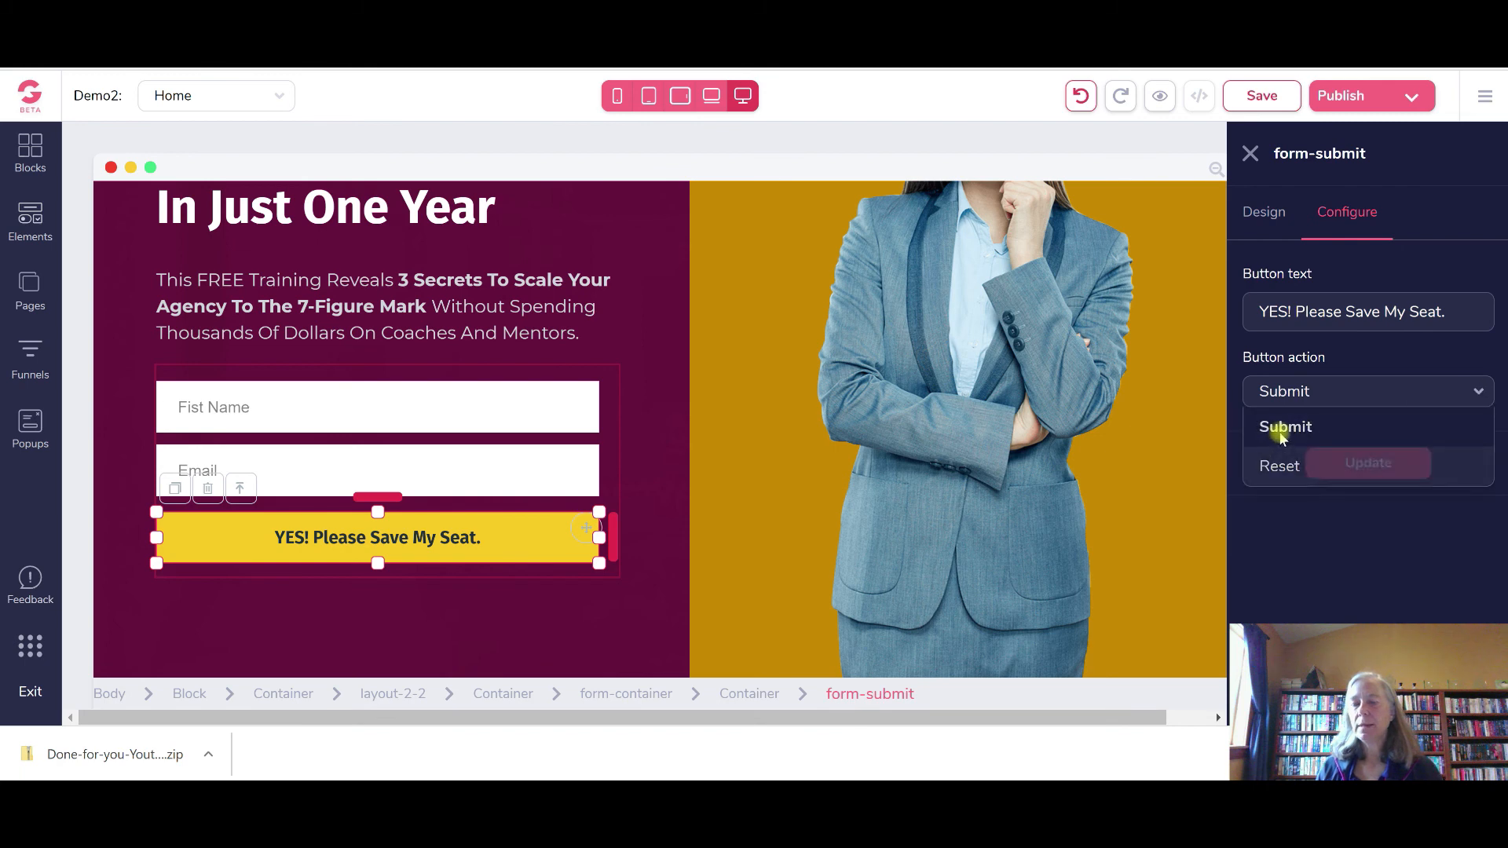
left_click(1327, 463)
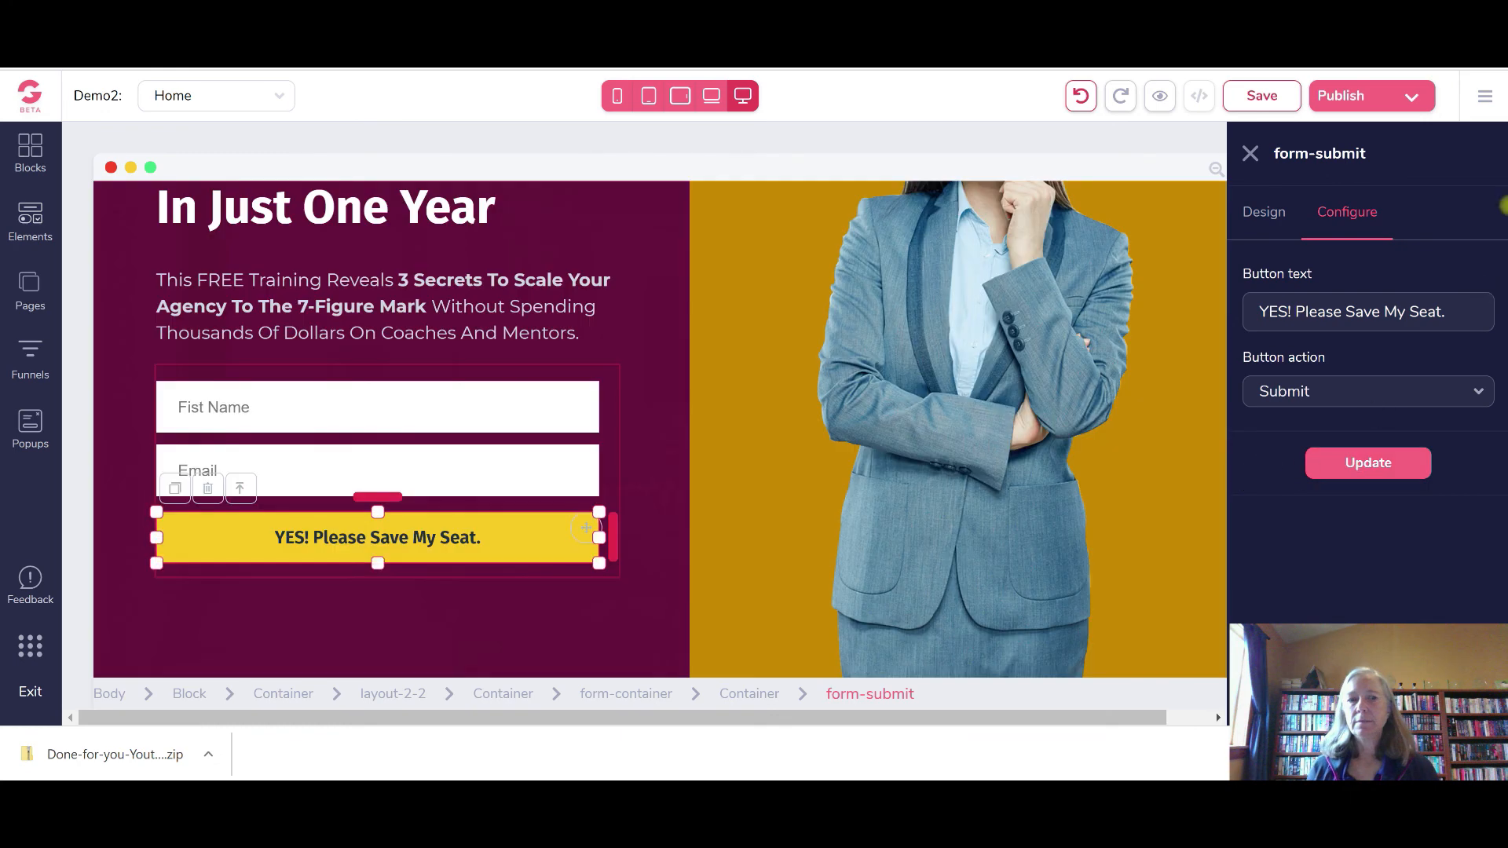
View the account's integrations and check the options available for the AWeber integration
left_click(1486, 97)
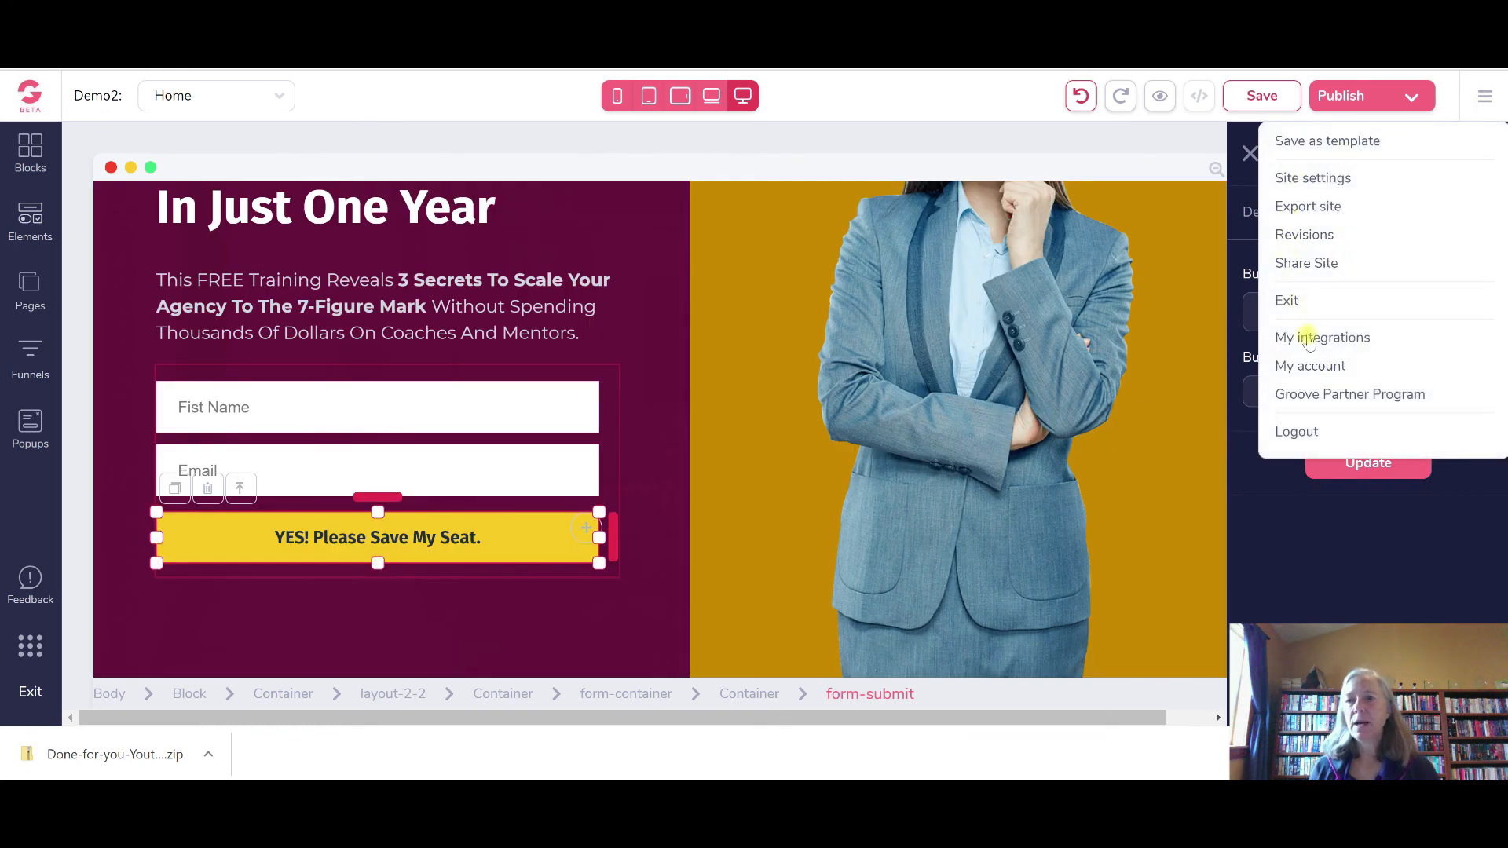
left_click(1309, 337)
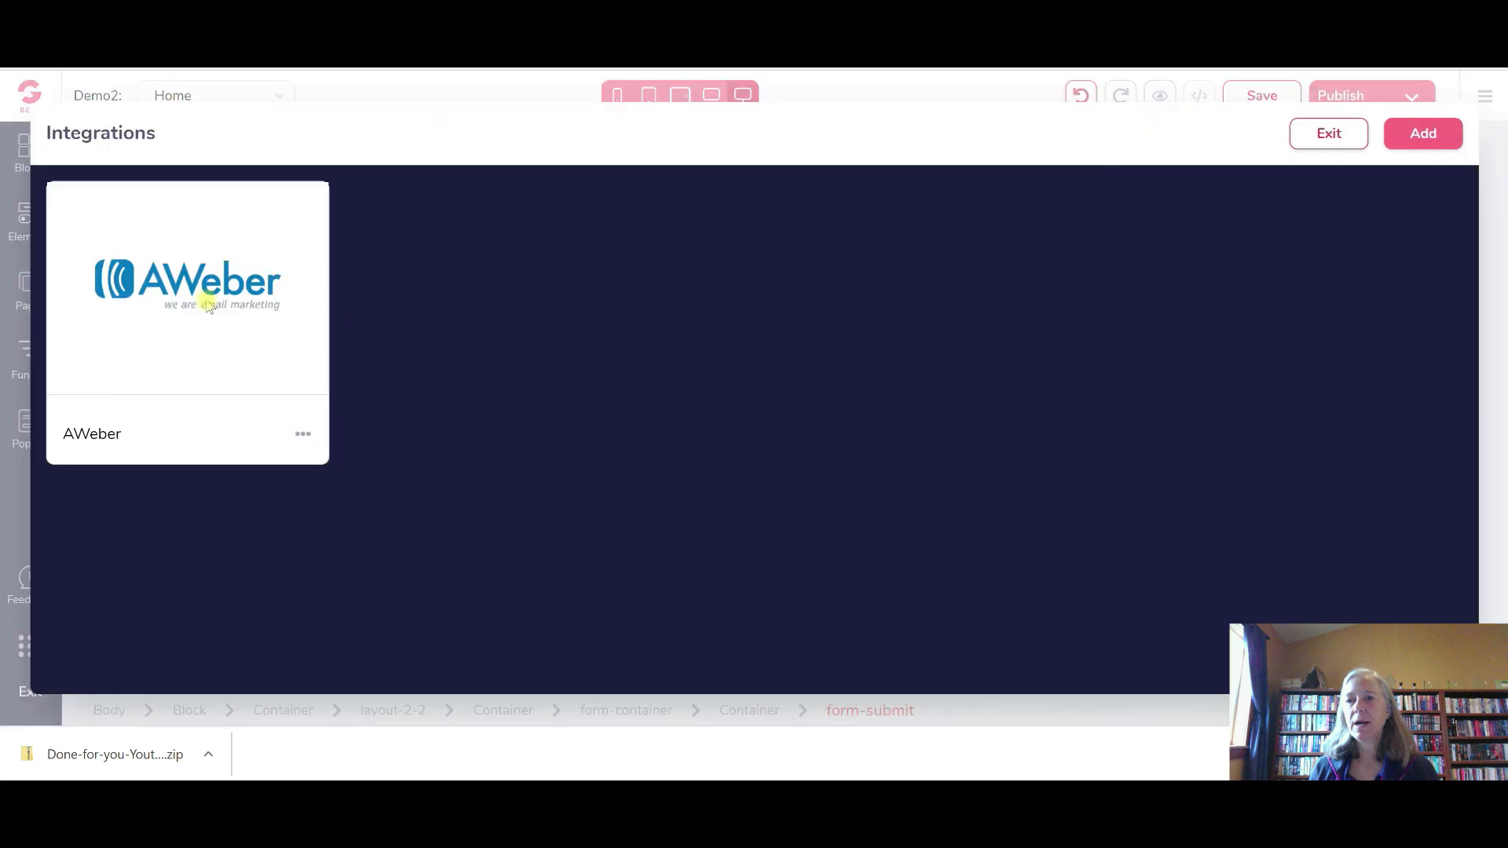
left_click(303, 440)
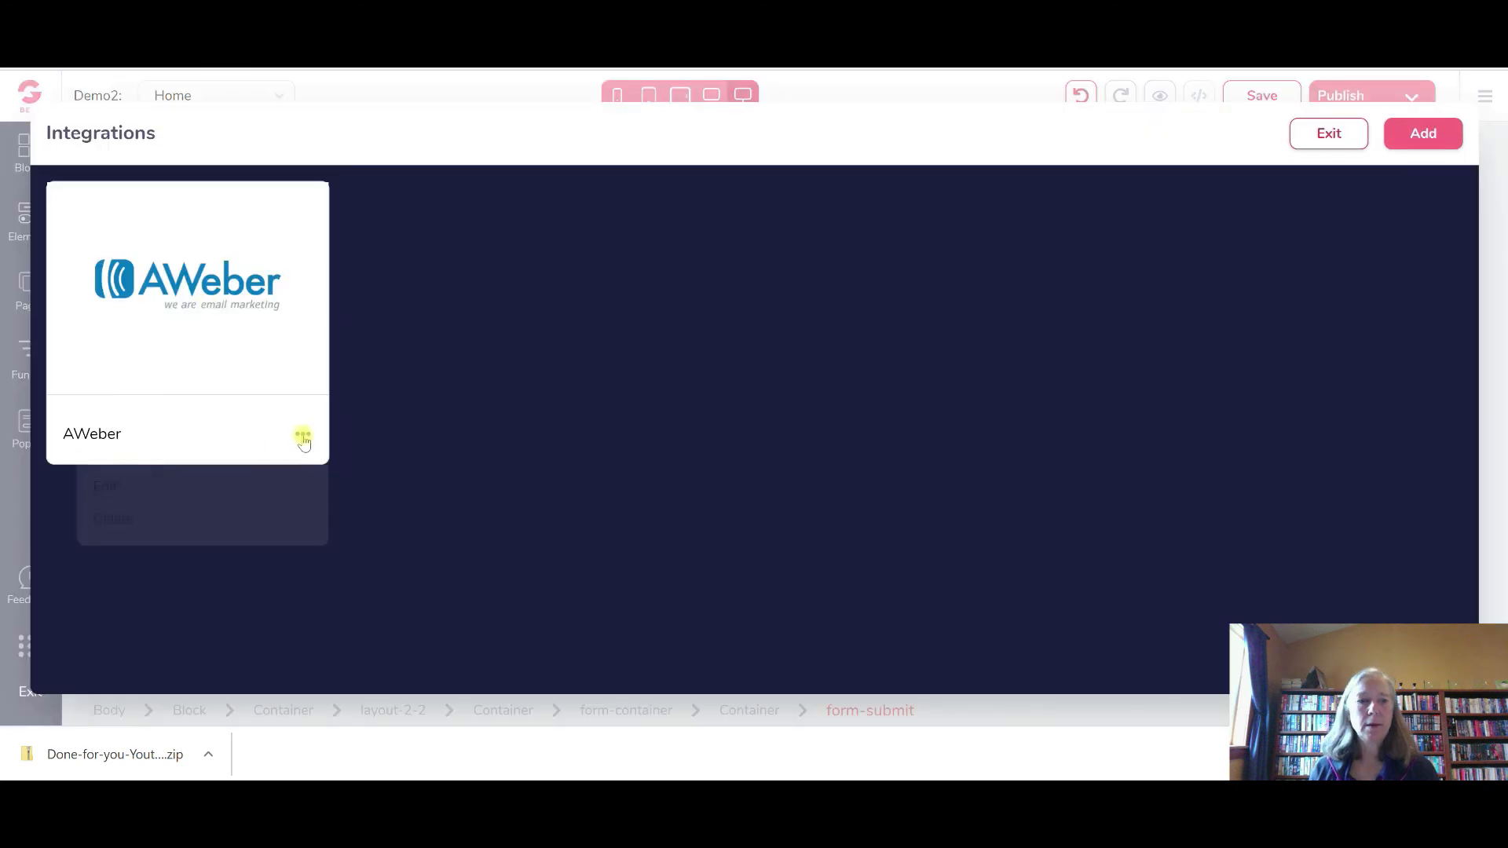
left_click(542, 353)
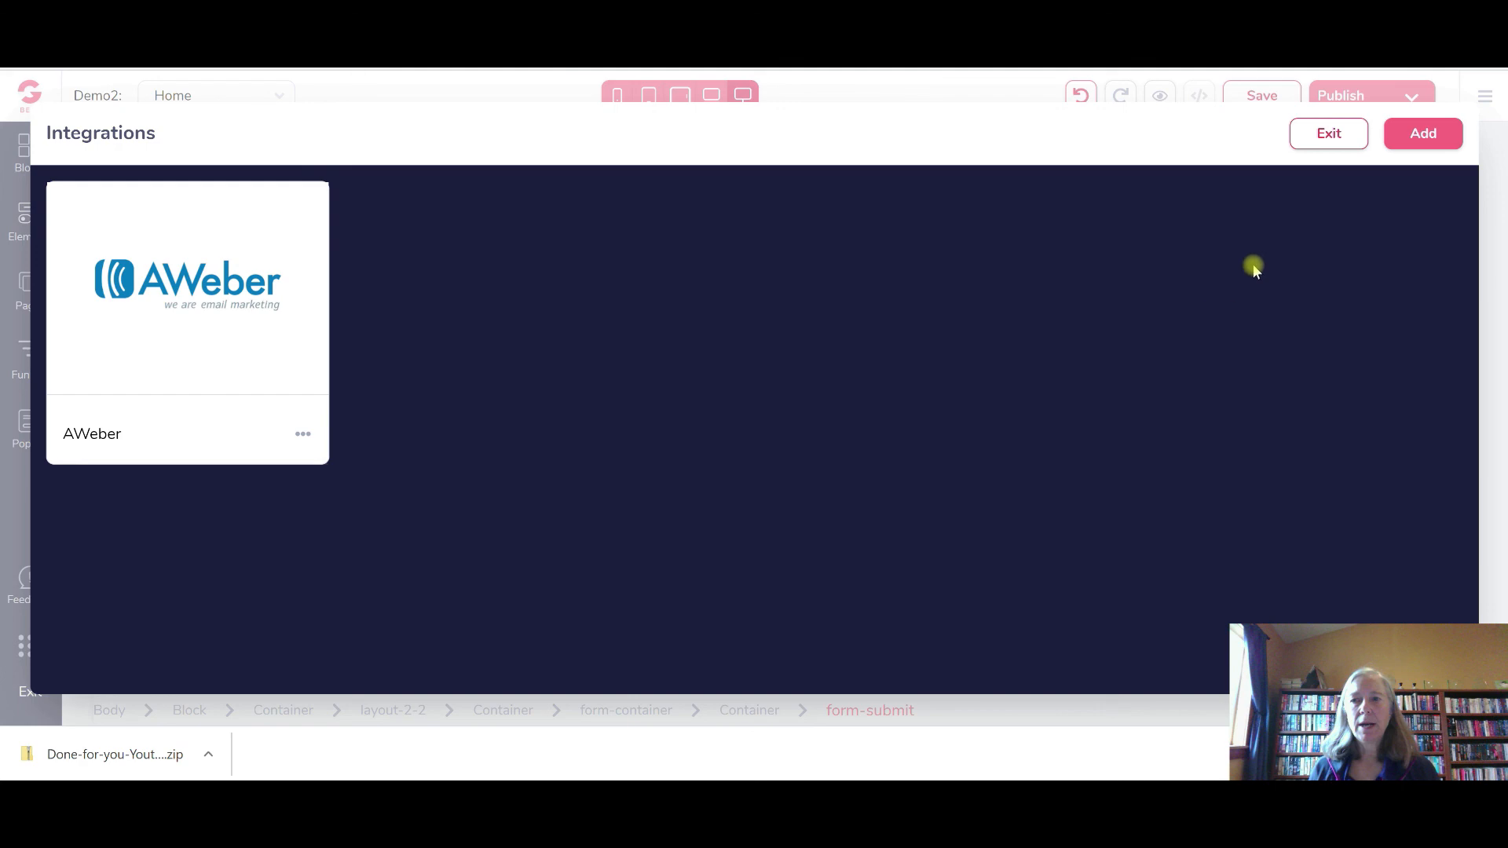
Set the opt-in form container's form action to Integration and choose AWeber as the integration
left_click(1324, 131)
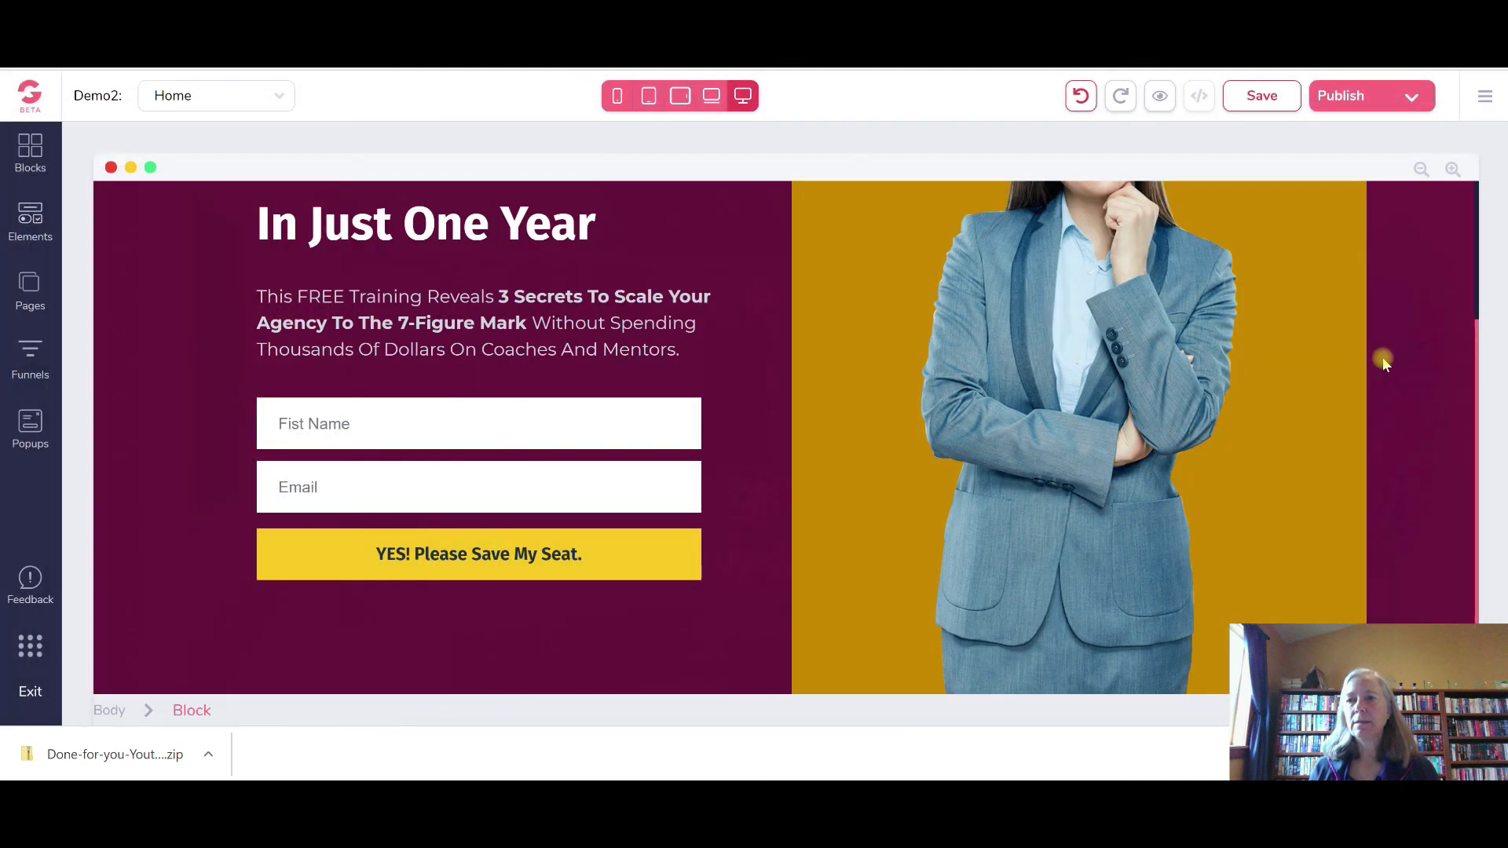
left_click(407, 555)
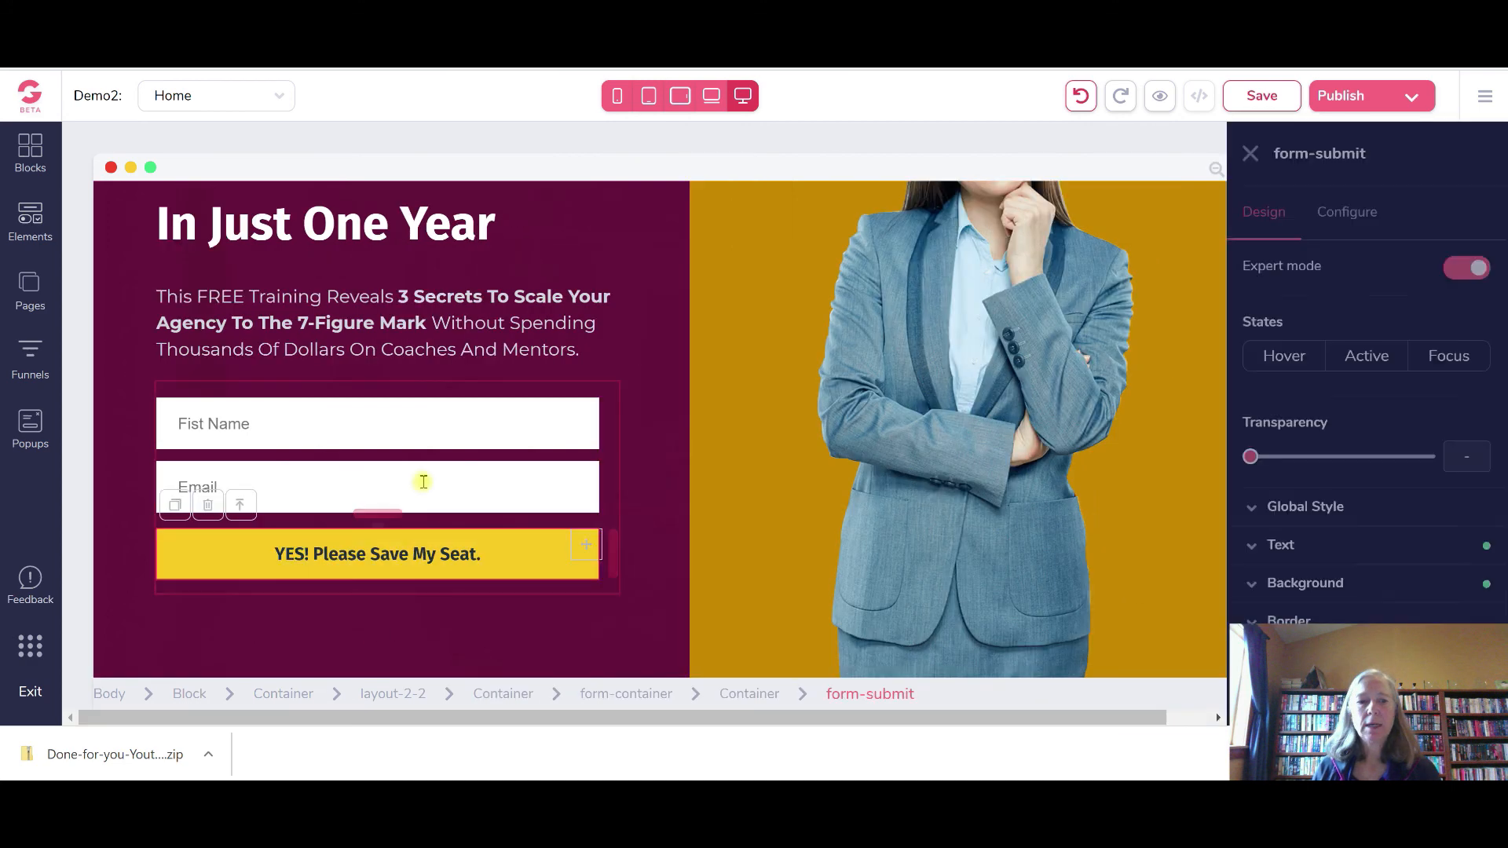
left_click(606, 422)
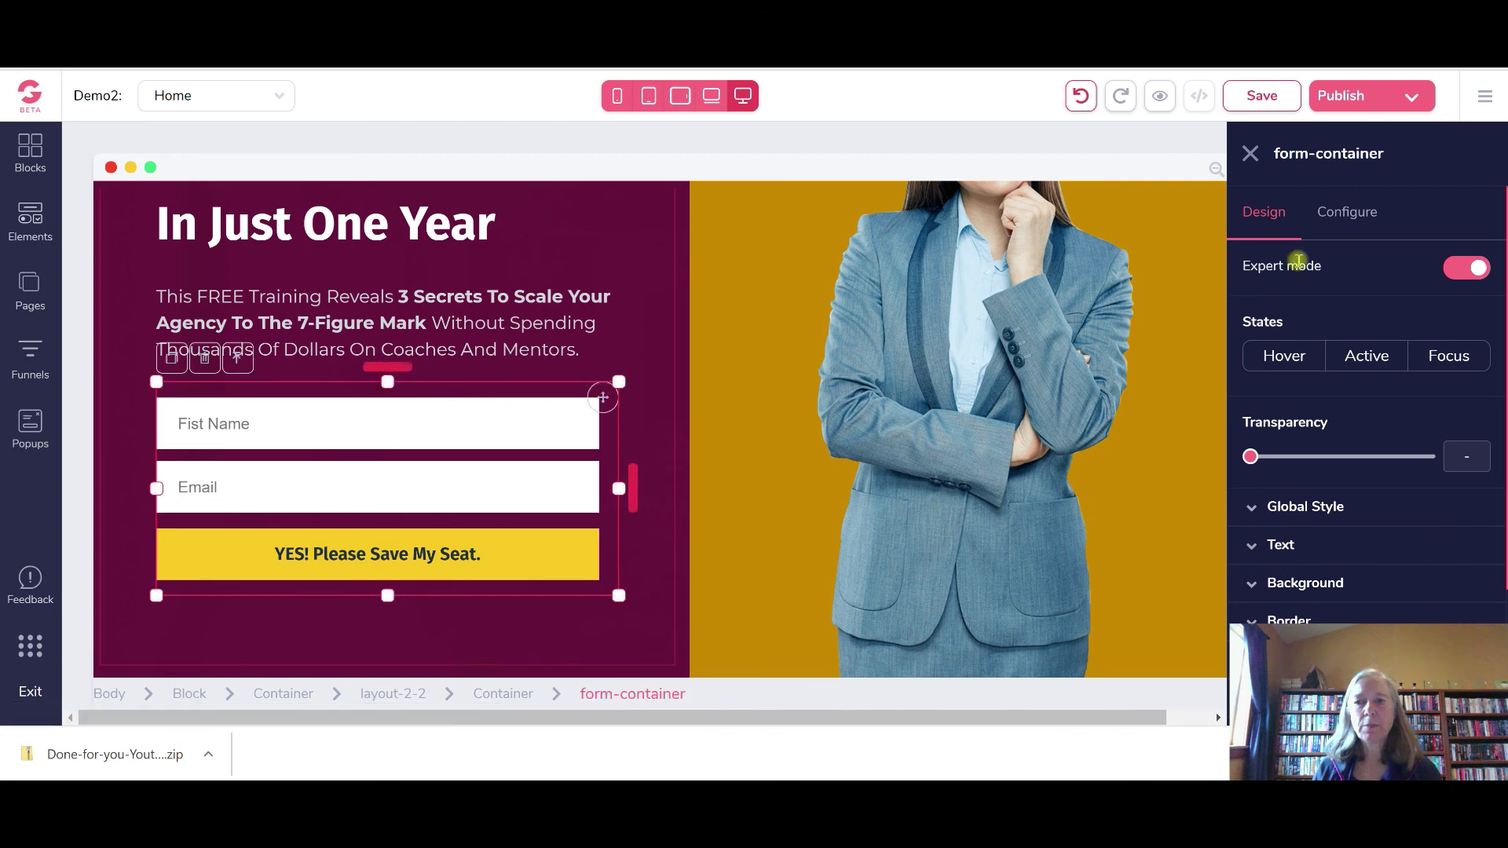
left_click(1331, 214)
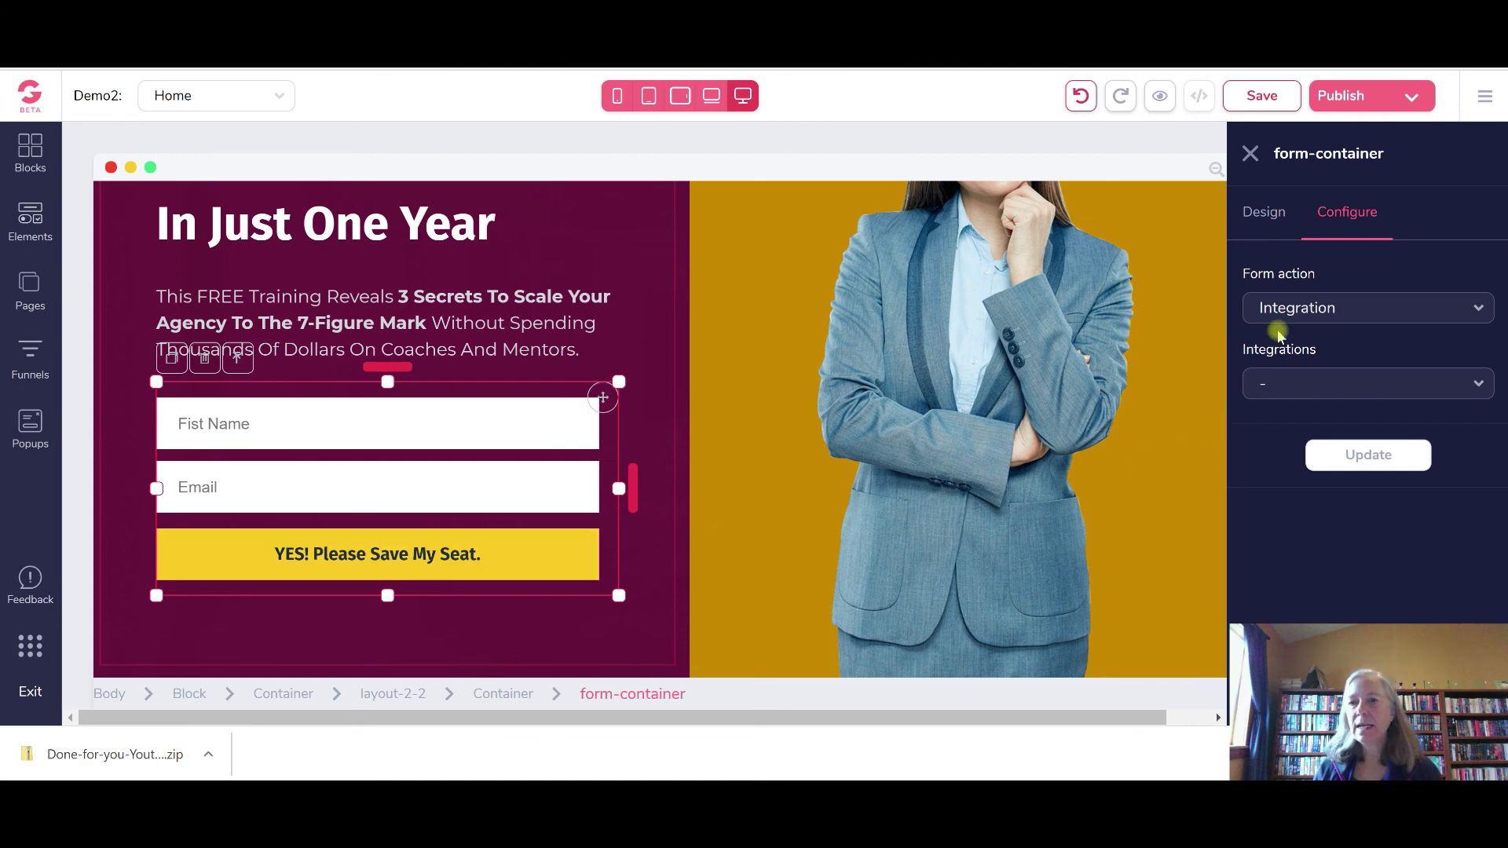
left_click(1476, 310)
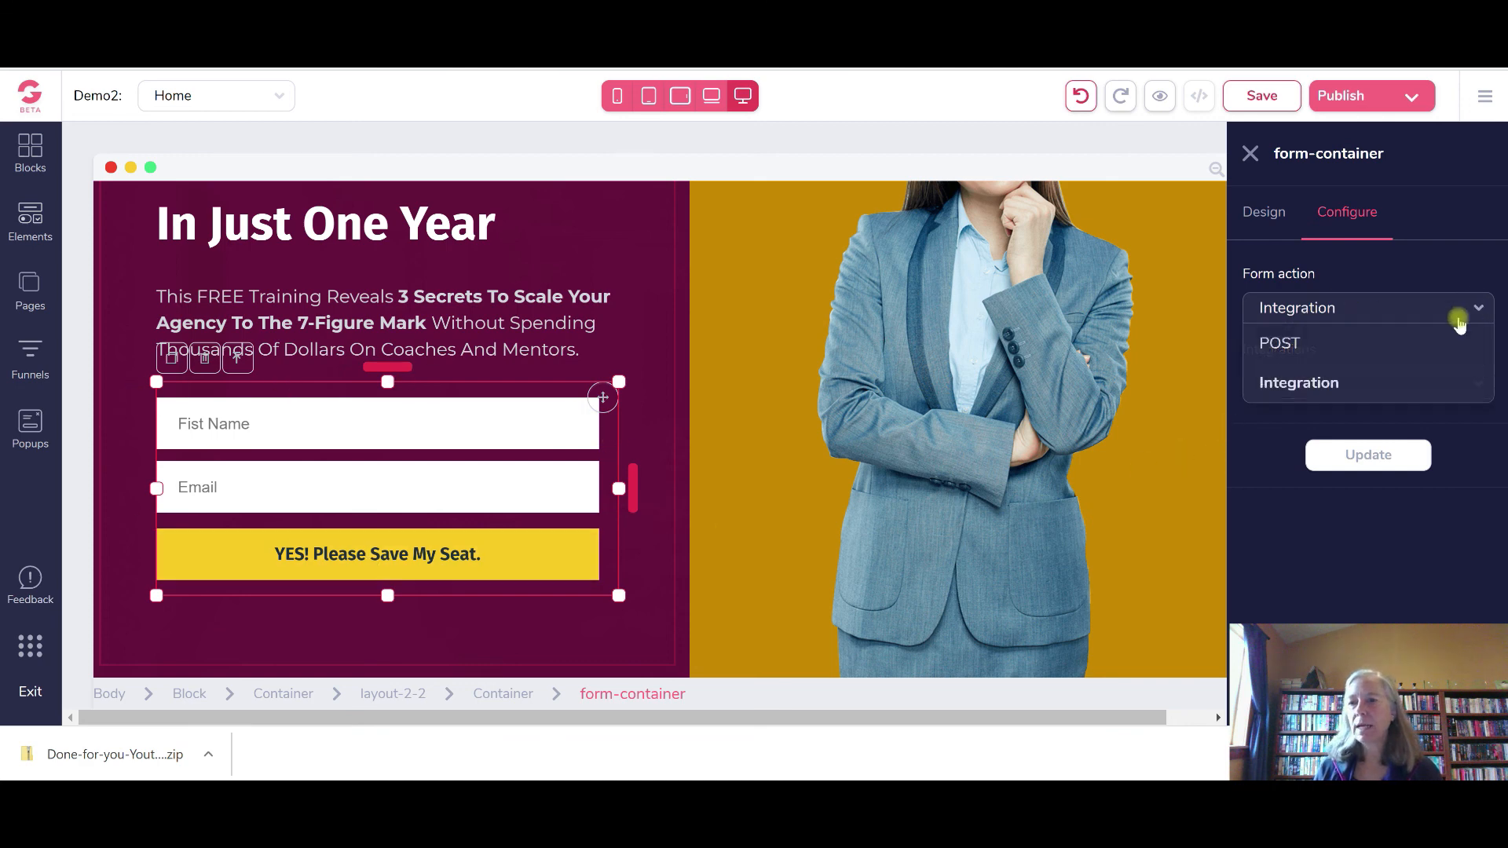
left_click(1278, 385)
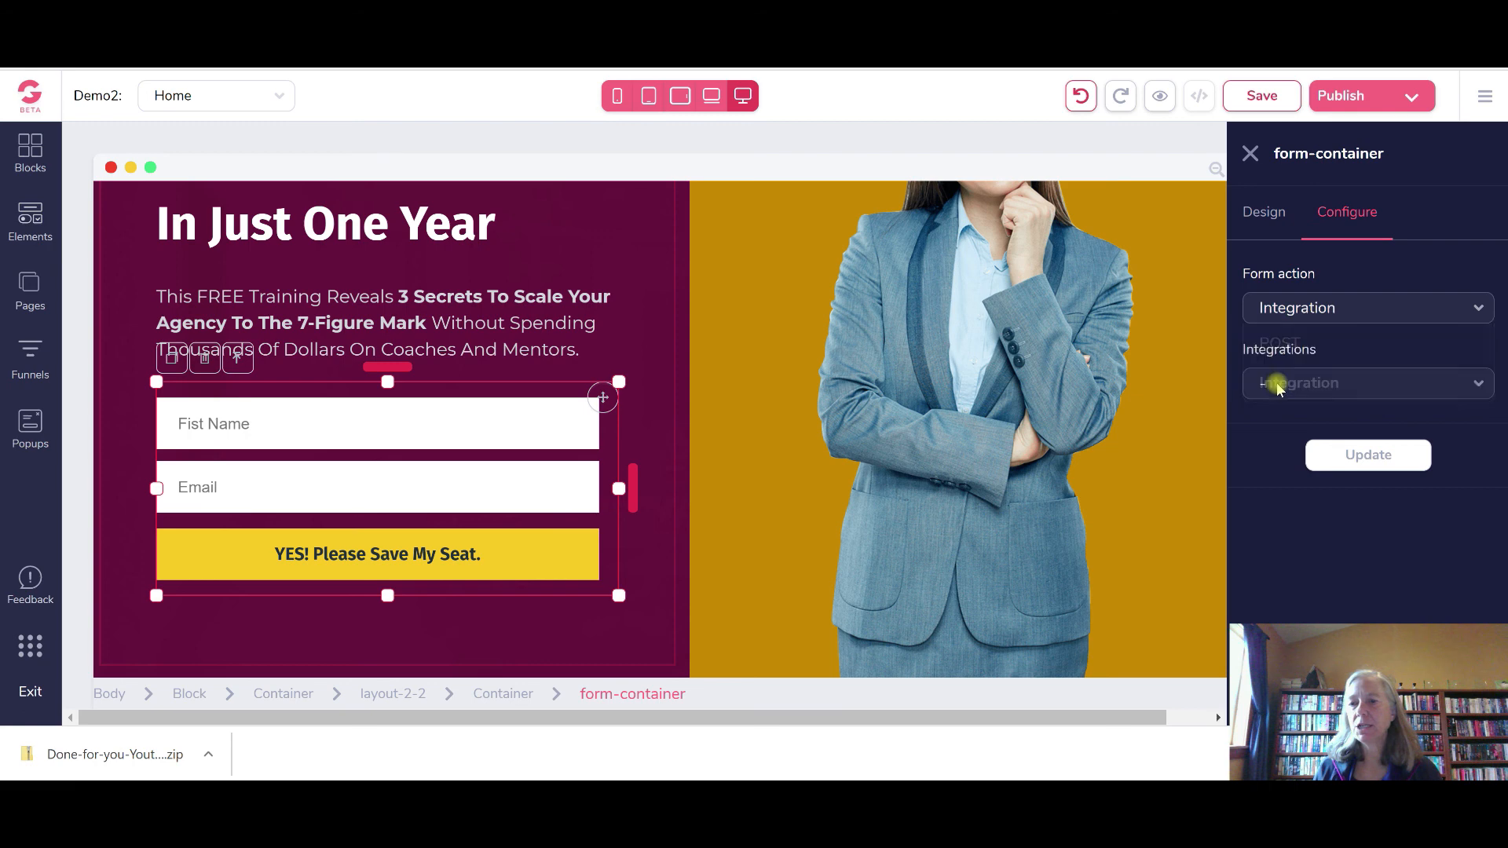
left_click(1481, 388)
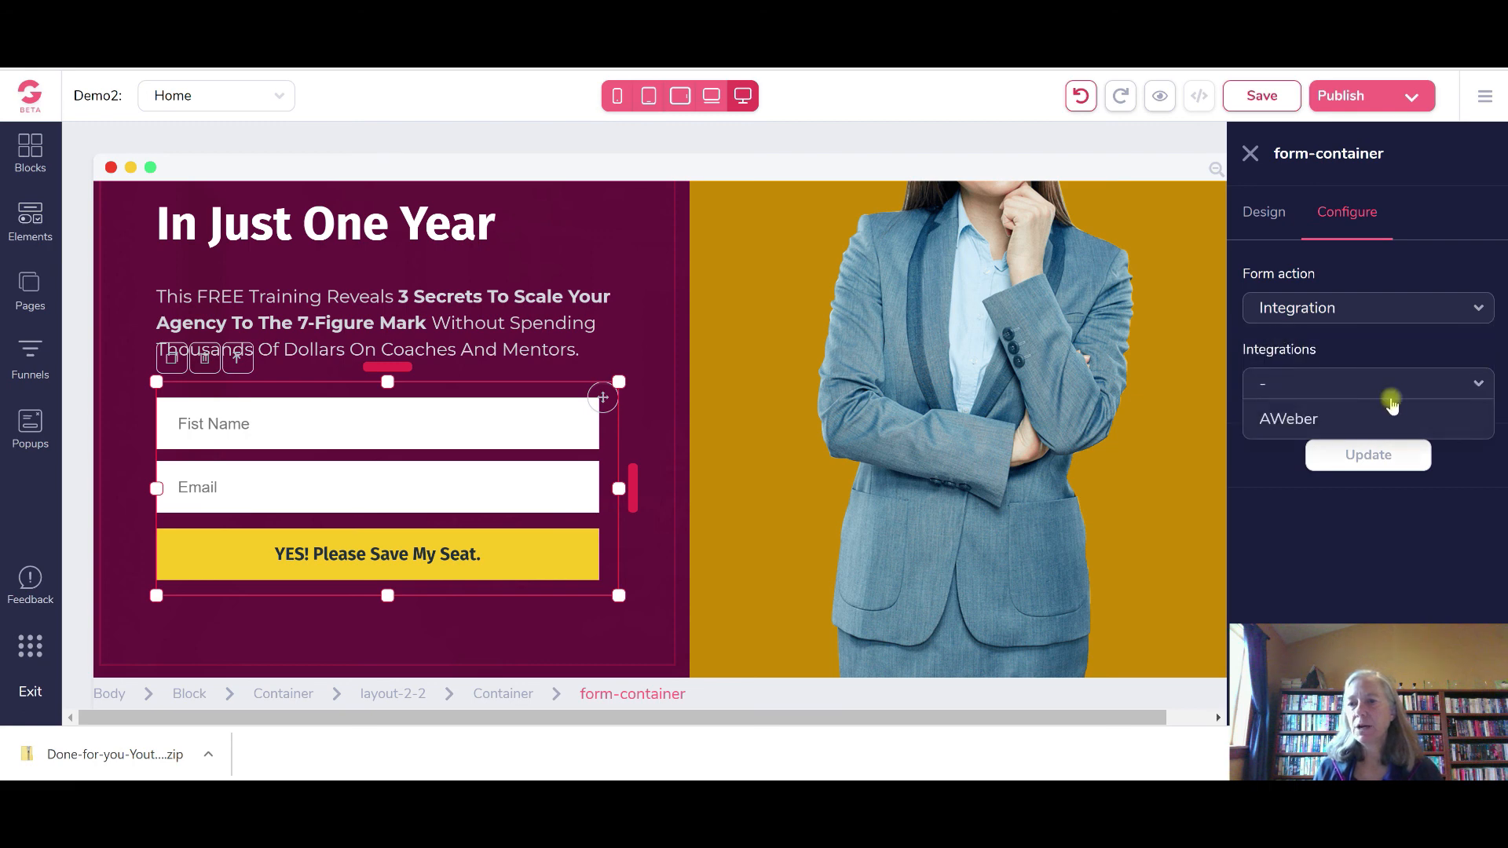
left_click(1289, 419)
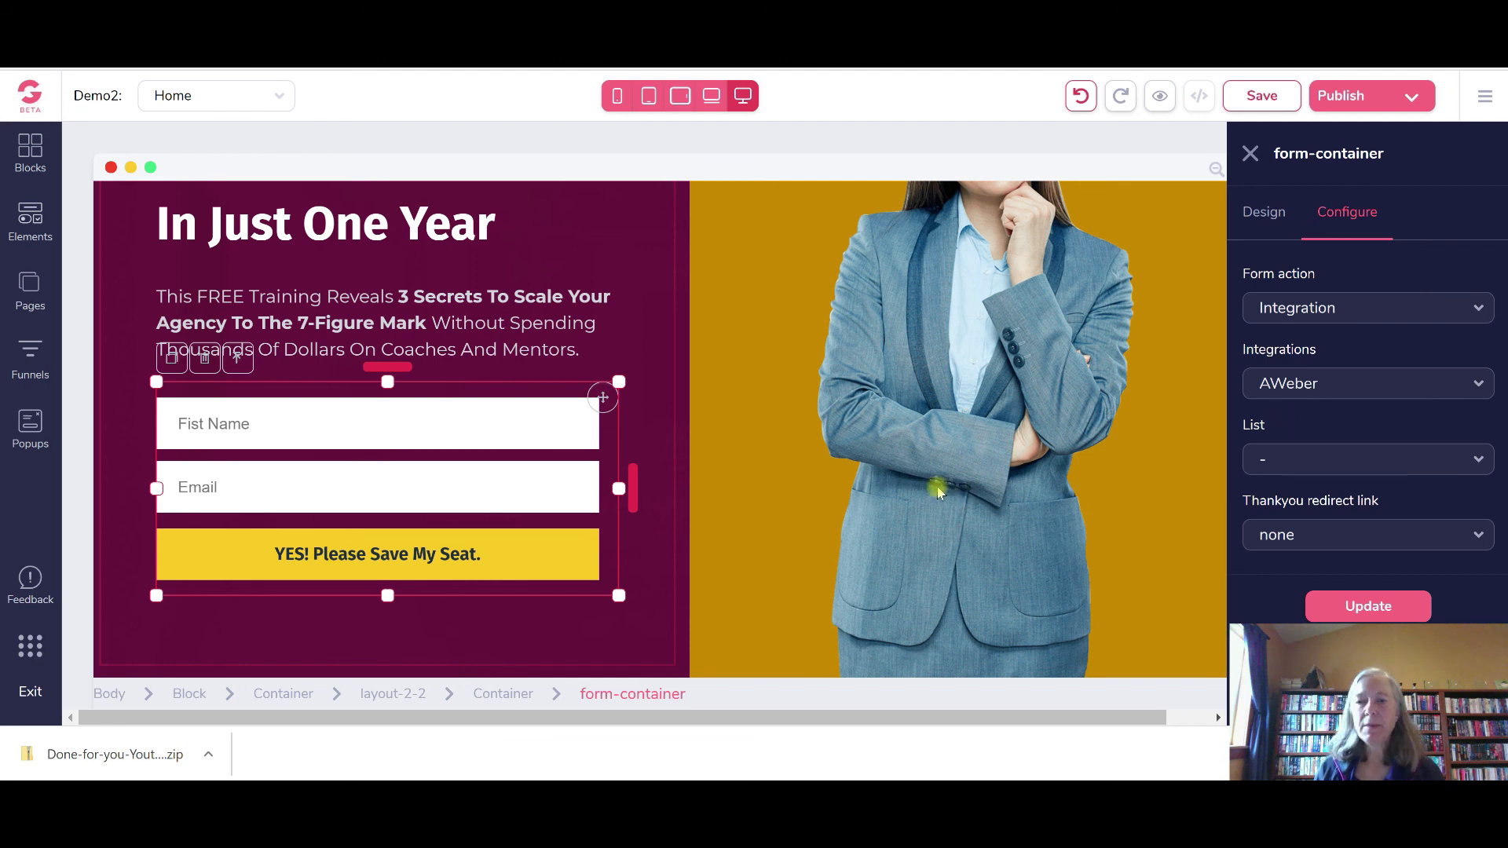
Assign the account owner's AWeber list to the form and set the thank-you redirect link to URL
left_click(1478, 462)
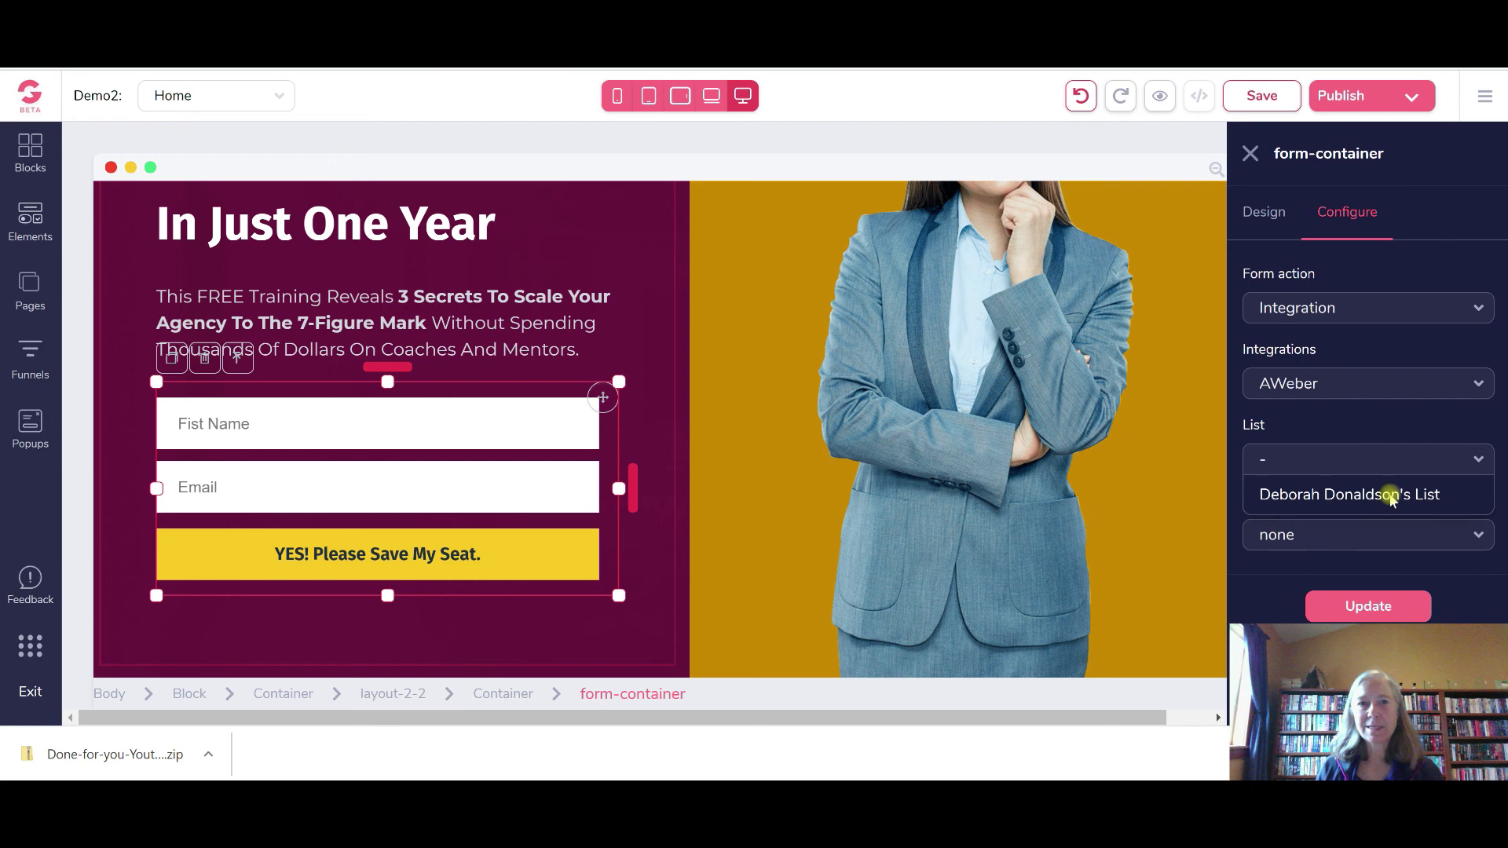
left_click(1390, 495)
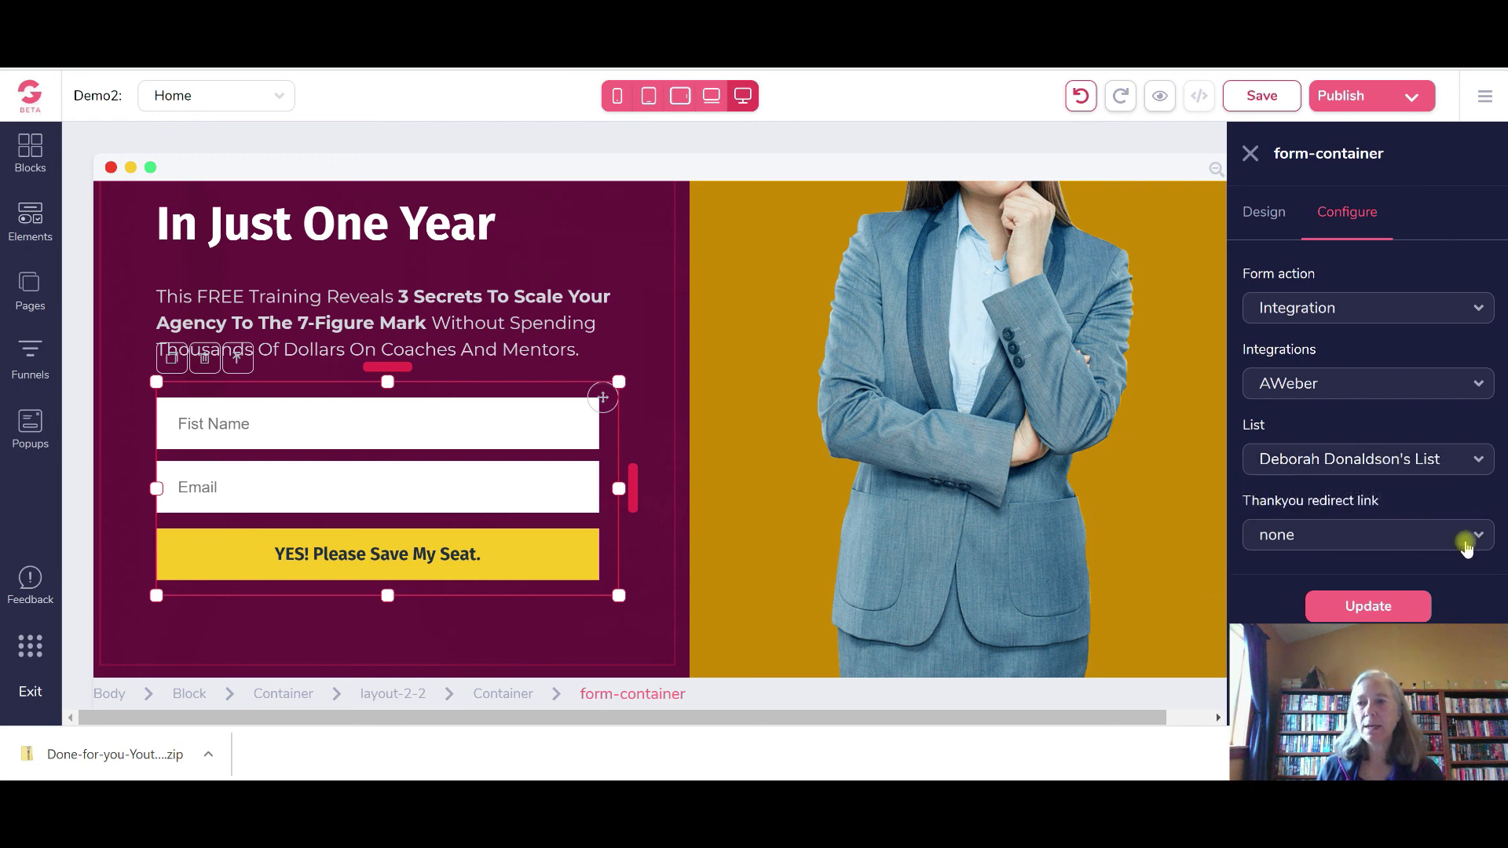
left_click(1461, 540)
scroll(1414, 629, "down", 1)
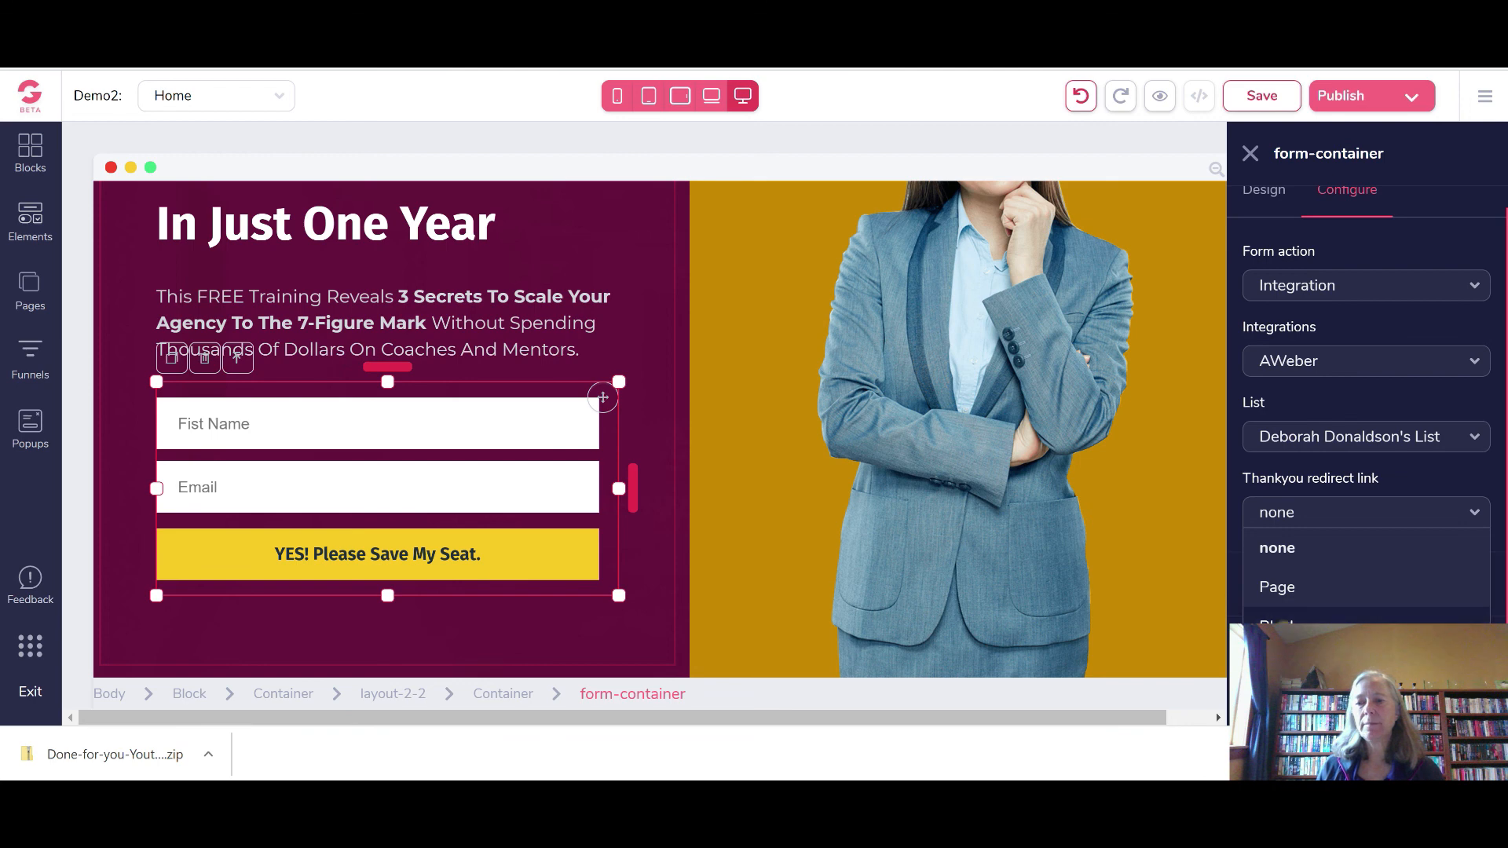
left_click(1367, 665)
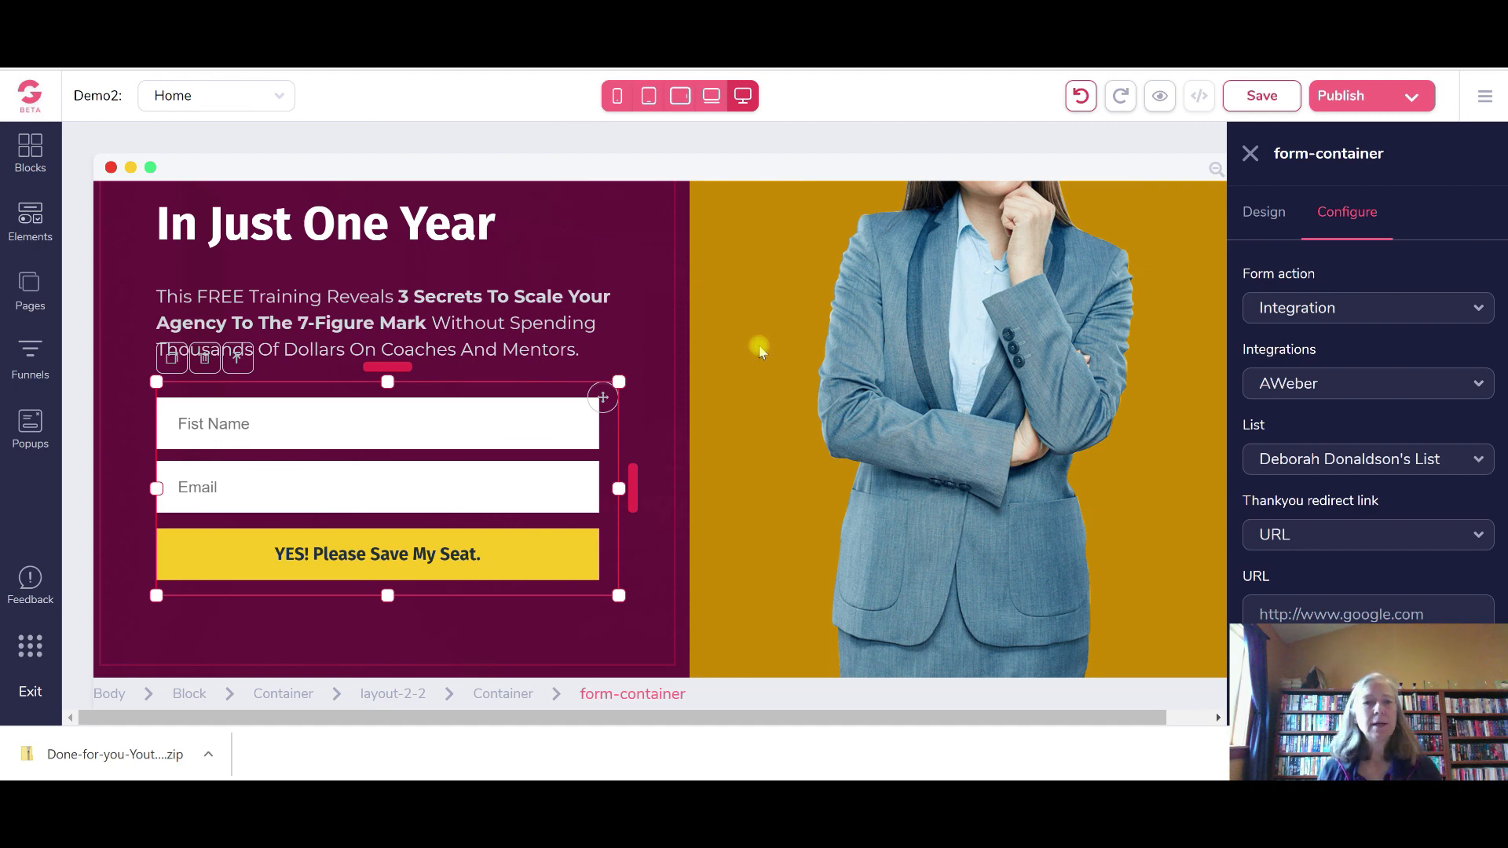
left_click(1250, 155)
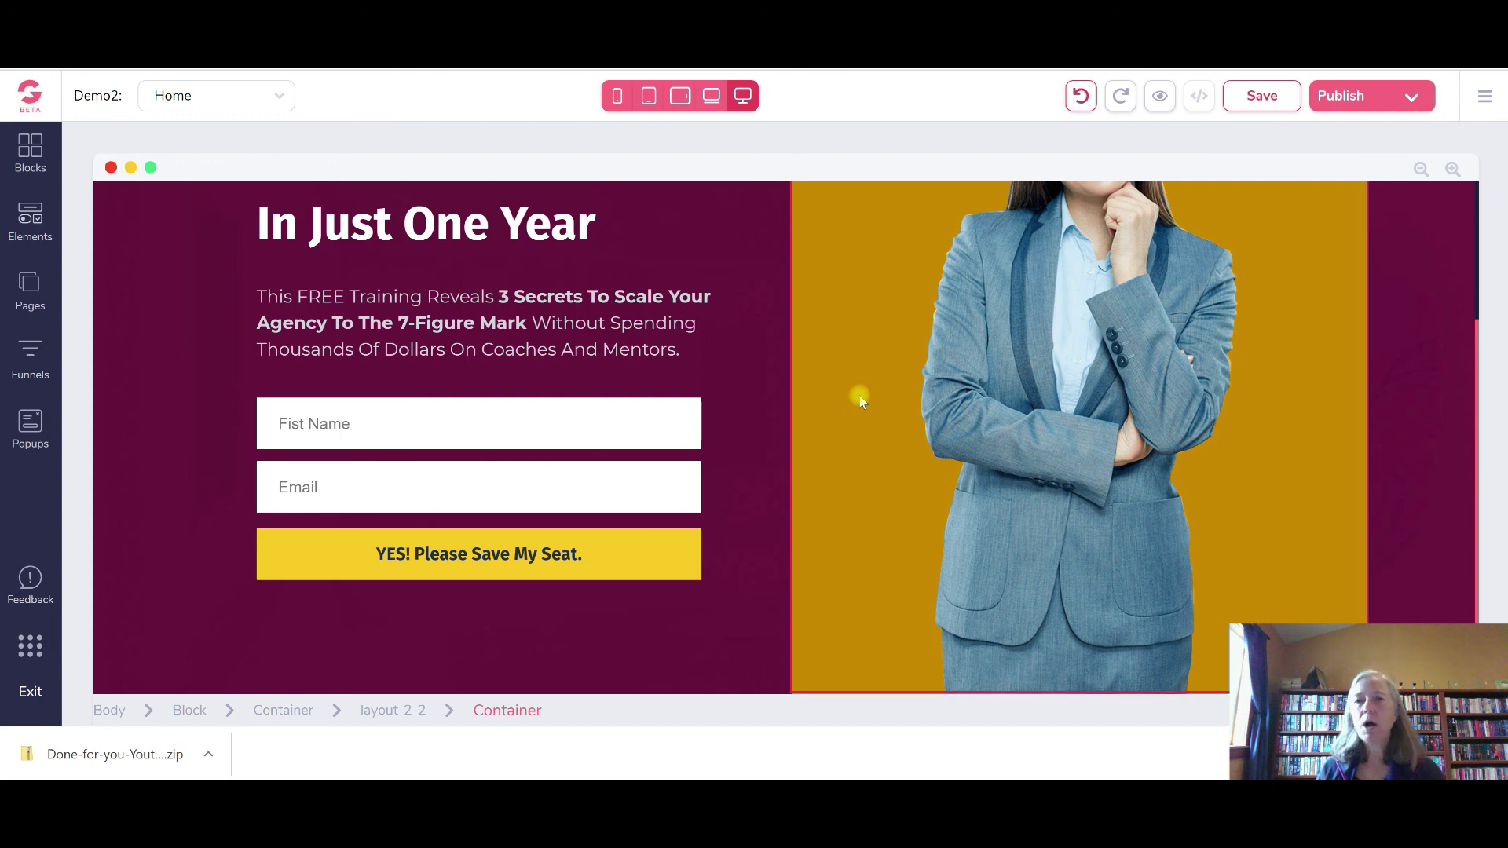
View the site's pages and the available options for adding a new page
left_click(27, 287)
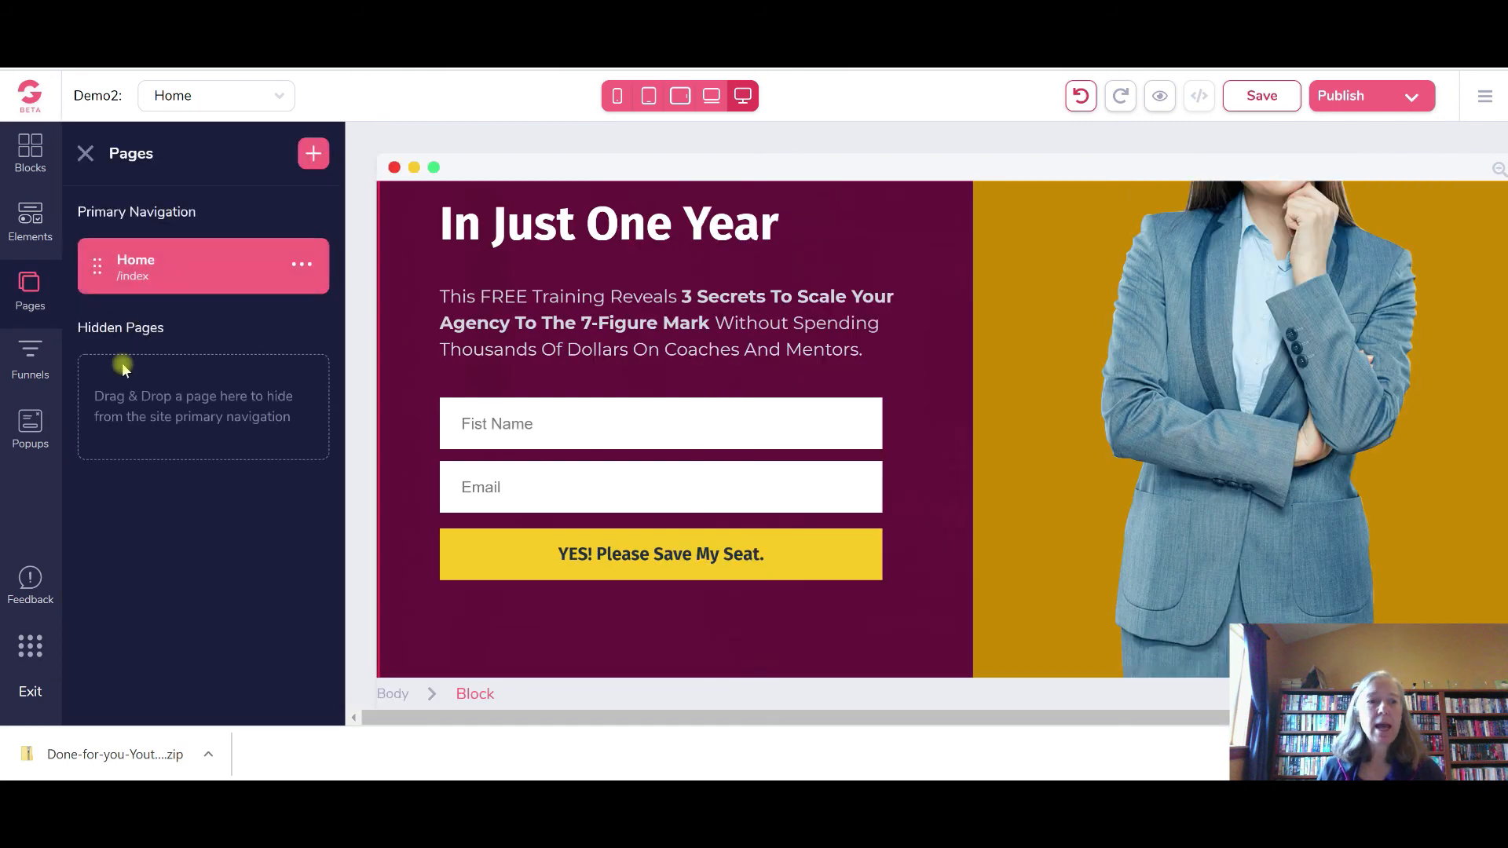
left_click(312, 154)
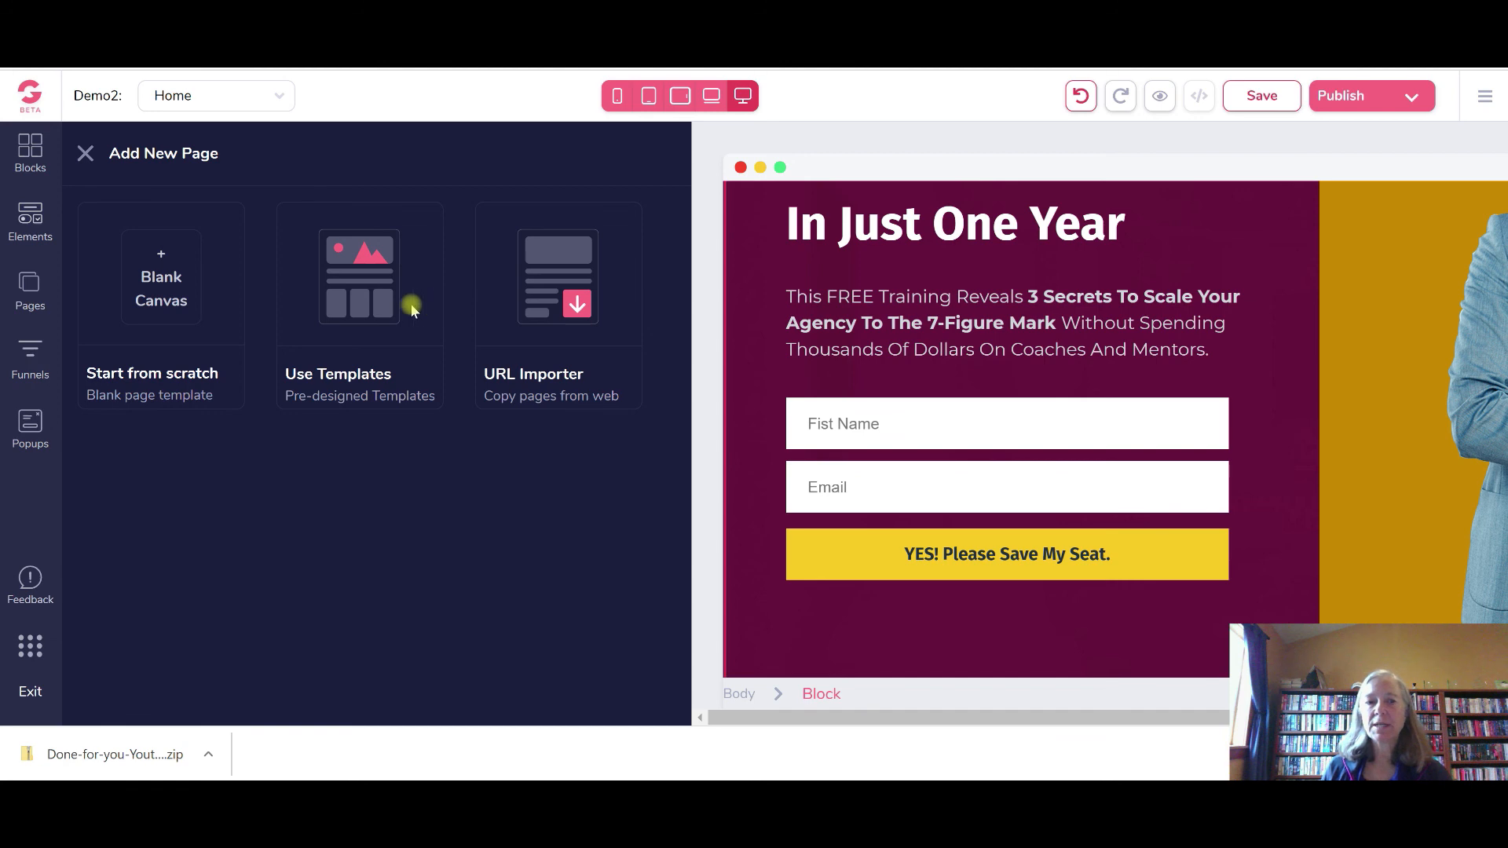
left_click(1017, 616)
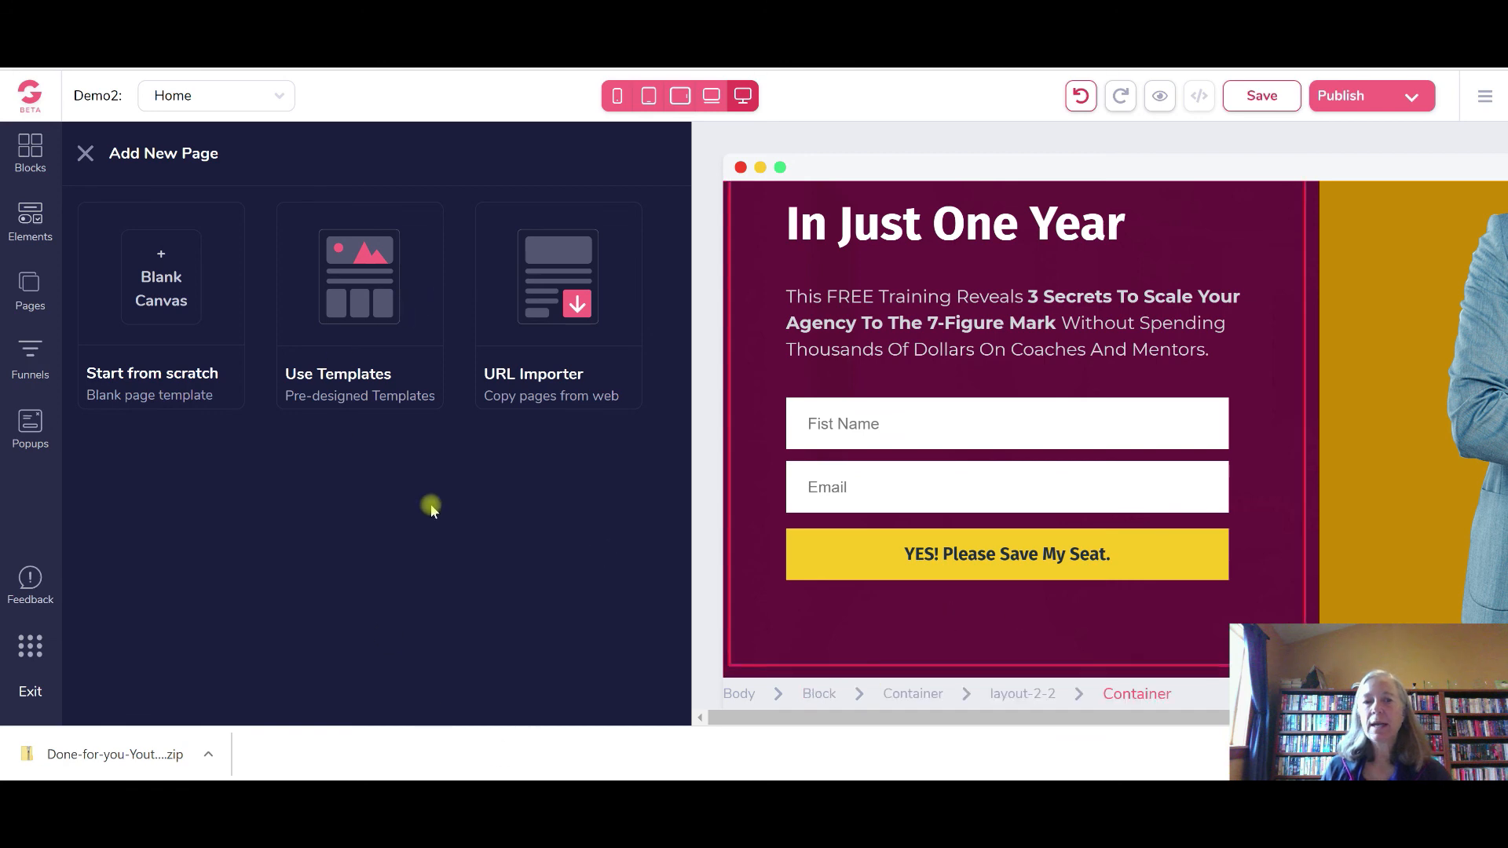